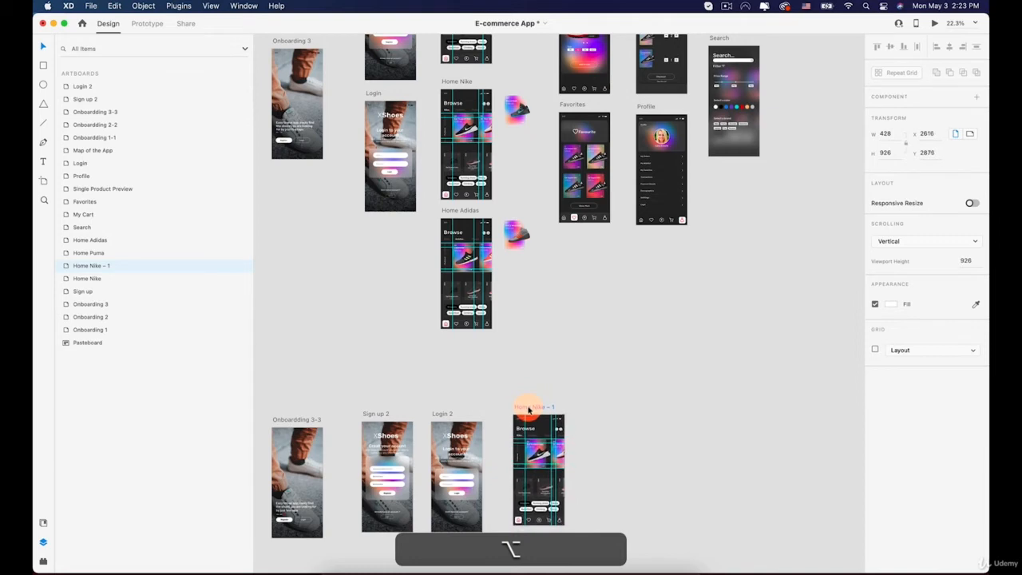
Step: Duplicate the first featured shoe card from the Home Nike – 1 artboard onto the empty pasteboard beside it
scroll(558, 463, "up", 5)
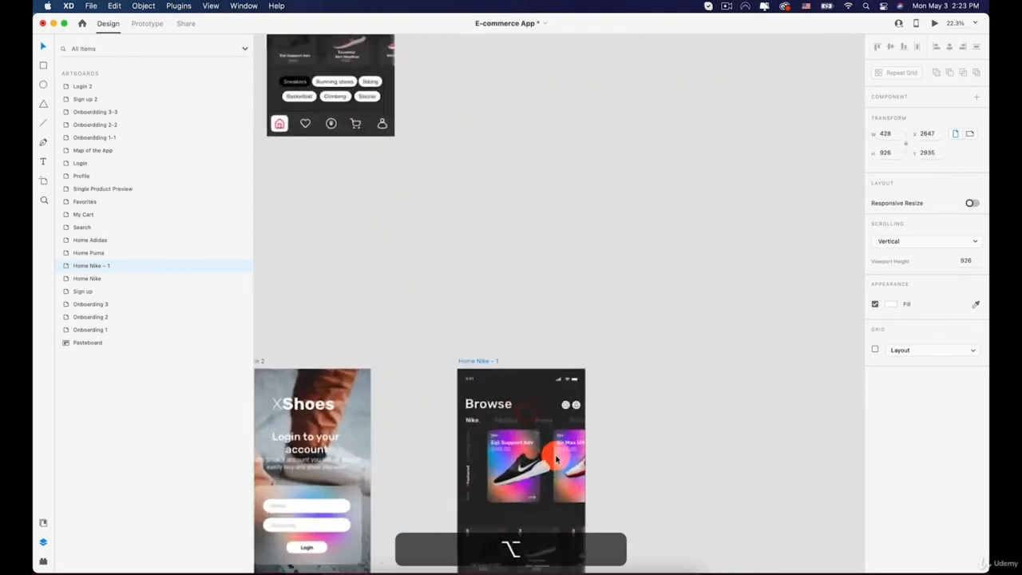
left_click_drag(534, 455, 433, 247)
left_click(561, 287)
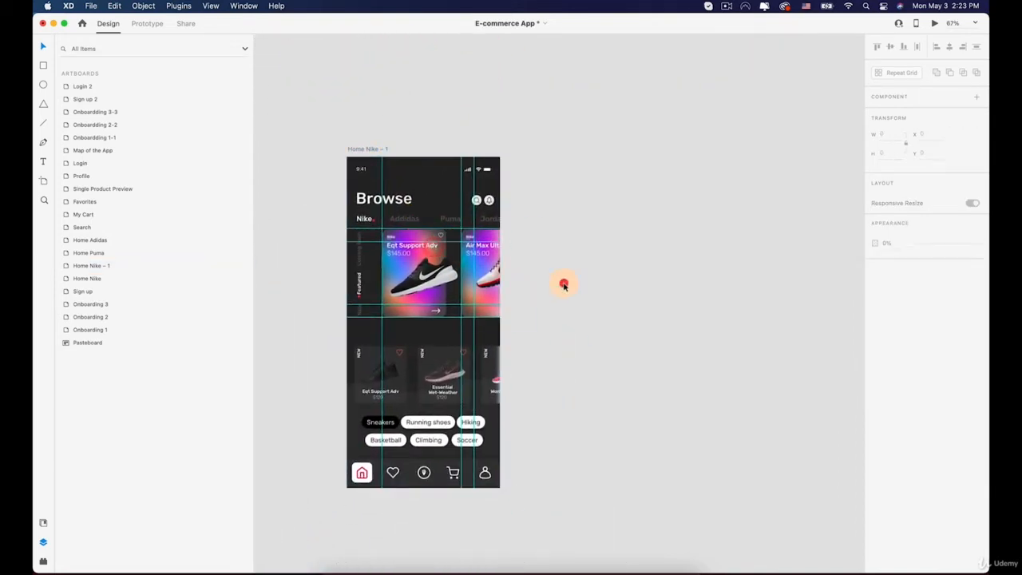
scroll(563, 285, "up", 2)
left_click_drag(517, 300, 538, 258)
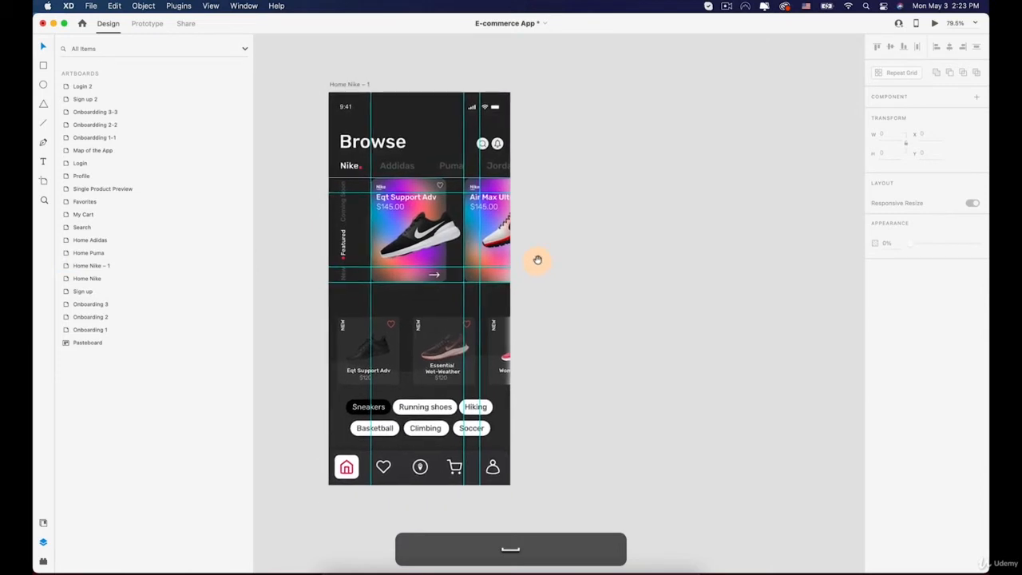
left_click(417, 216)
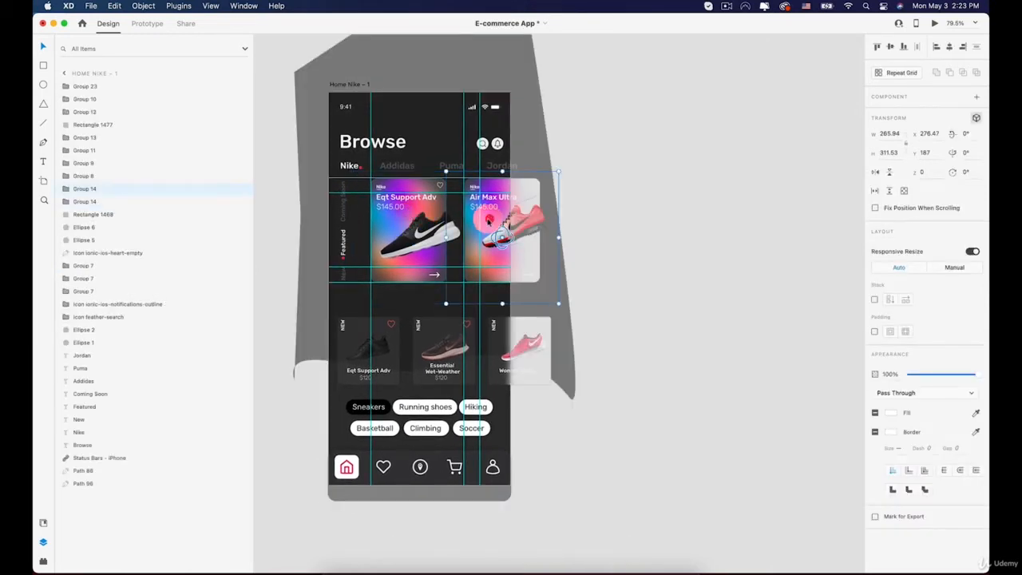
left_click(479, 217)
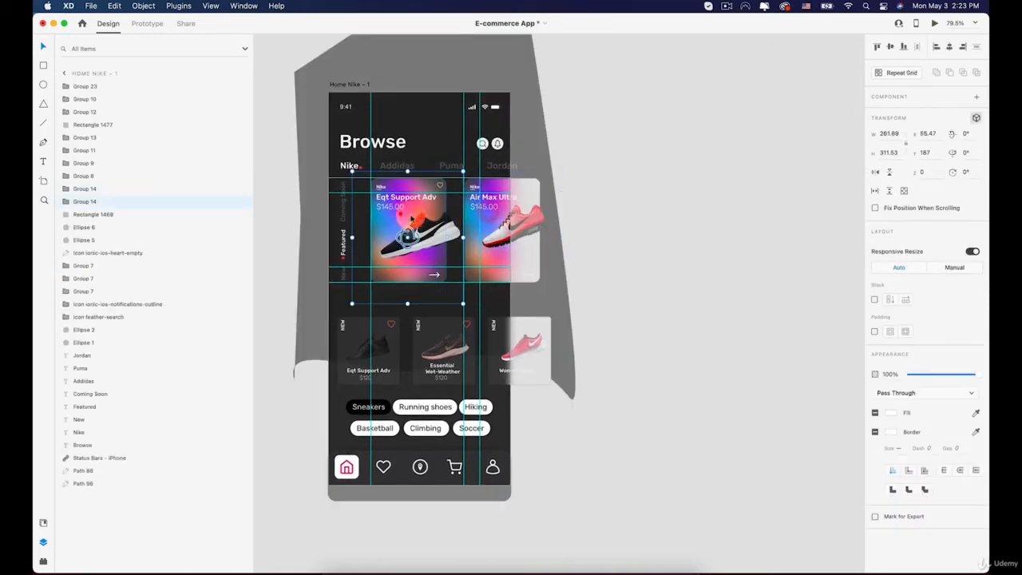
left_click(457, 369)
left_click(368, 350)
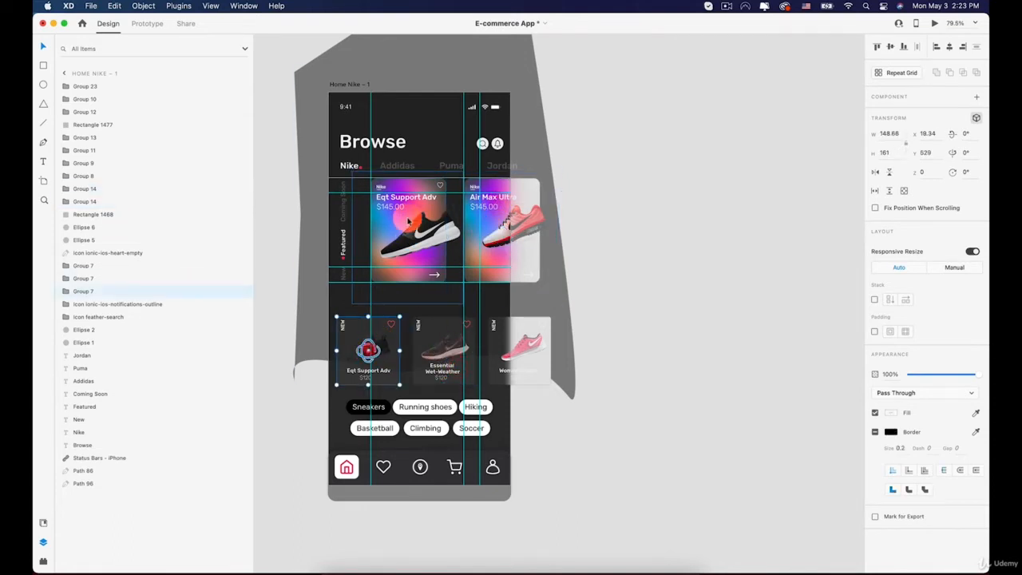
left_click(408, 218)
left_click_drag(401, 204, 535, 193)
scroll(540, 216, "up", 5)
left_click(679, 245)
Step: Duplicate the multicolour gradient circle from below the shoe images to the area beside the copied shoe card
scroll(679, 245, "down", 4)
left_click(673, 218)
scroll(673, 220, "down", 5)
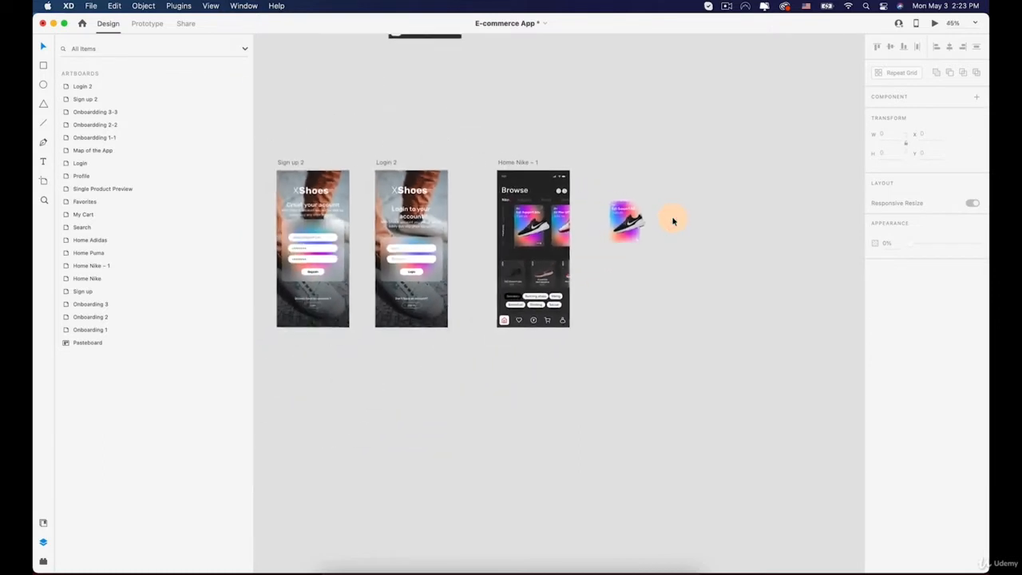
scroll(673, 220, "up", 5)
scroll(672, 221, "down", 10)
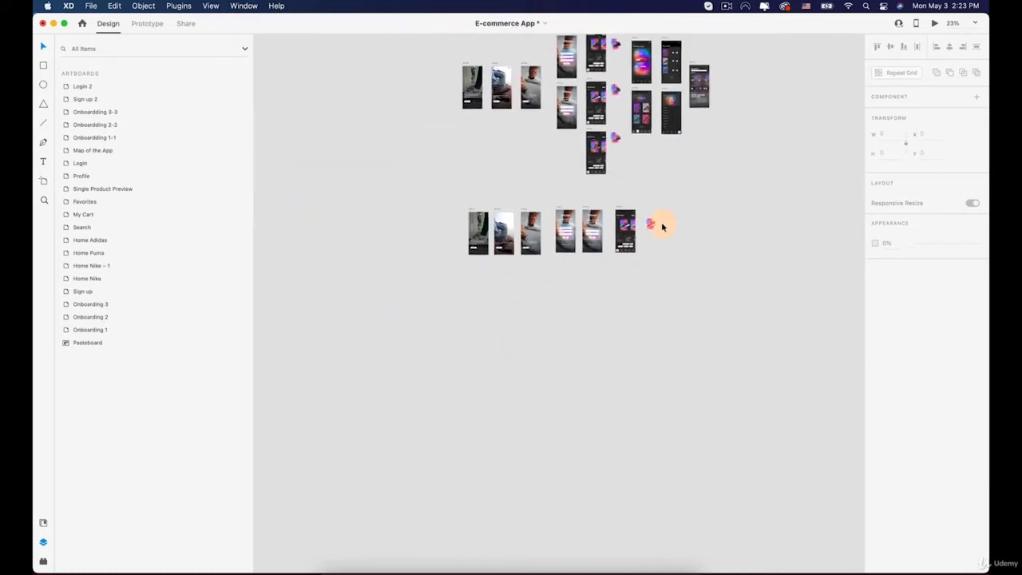
key("space")
left_click_drag(516, 123, 466, 242)
left_click_drag(480, 131, 587, 490)
left_click(426, 277)
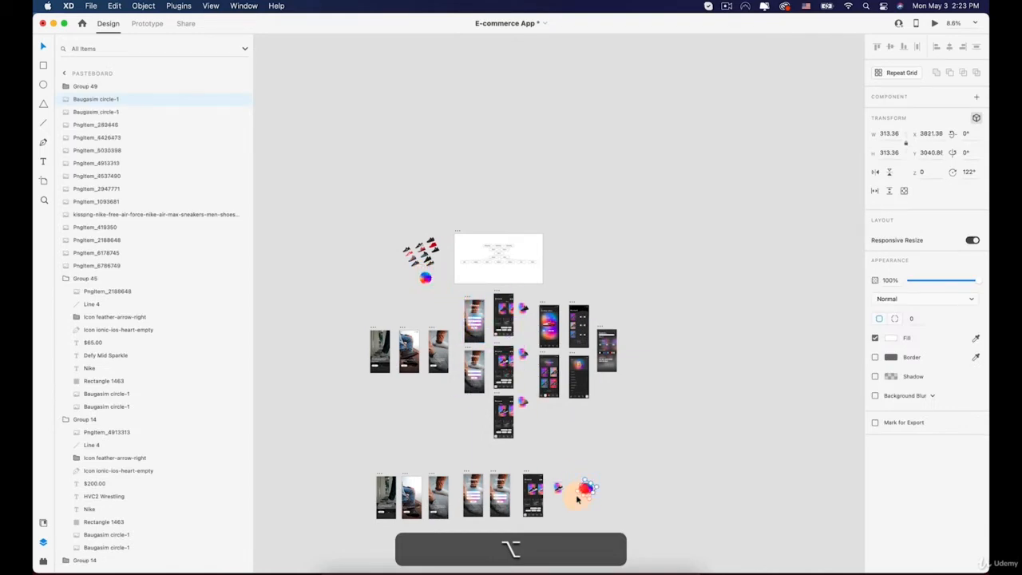
Step: Move the duplicated gradient circle to the empty space above the copied shoe card
scroll(578, 492, "up", 5)
key("space")
left_click_drag(535, 447, 581, 302)
scroll(605, 317, "up", 5)
left_click_drag(654, 335, 329, 214)
Step: Draw a rectangle about 184 × 242 right beside the copied shoe card, matching the card's height
scroll(473, 389, "down", 3)
scroll(329, 214, "up", 3)
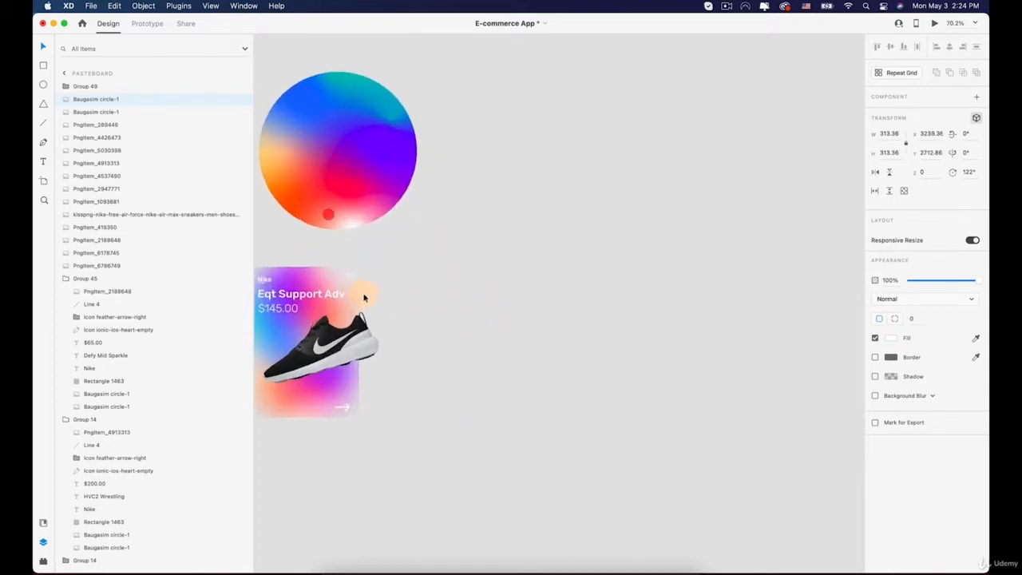
key("space")
left_click_drag(420, 313, 533, 267)
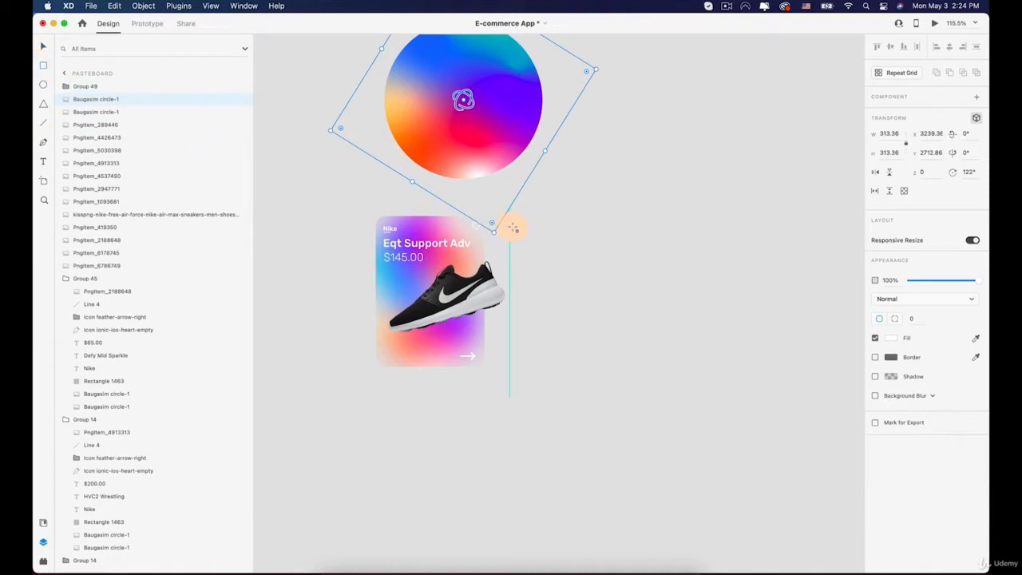
key("r")
left_click_drag(505, 220, 617, 367)
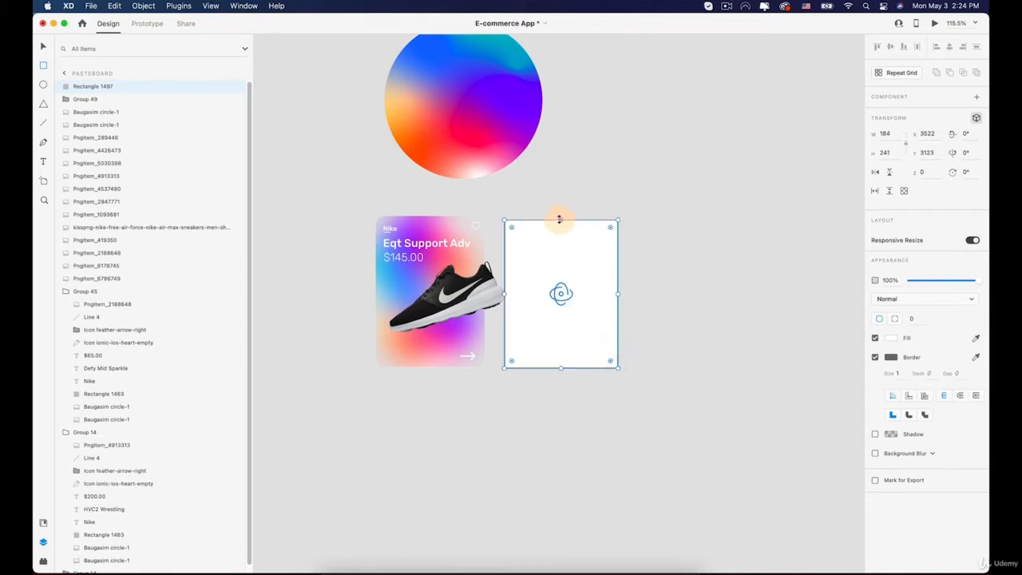
left_click_drag(560, 218, 560, 218)
Step: Nudge the gradient circle slightly upward, and give the rectangle a corner radius of 20 with no border
key("v")
left_click_drag(460, 122, 457, 97)
left_click(545, 270)
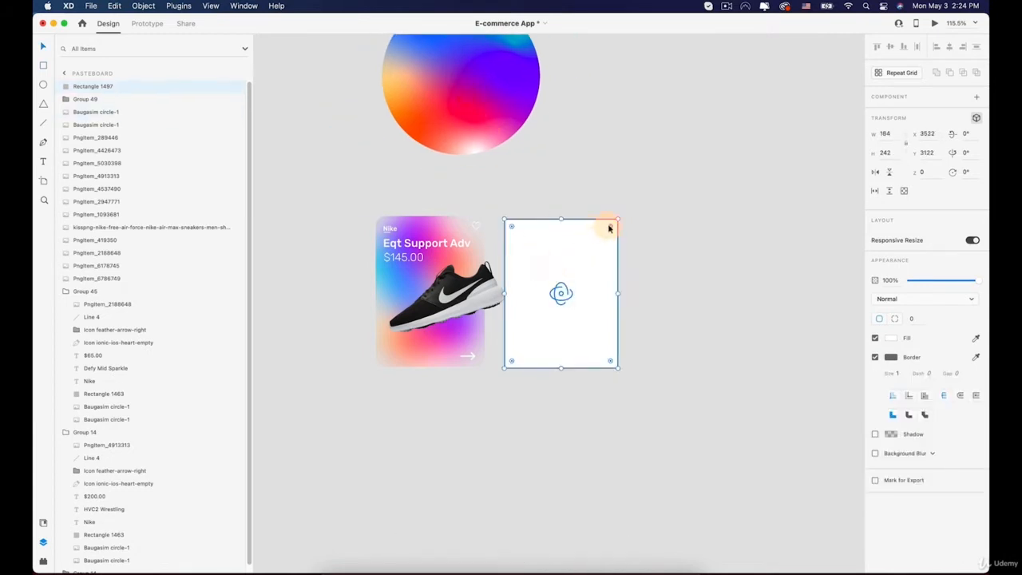
left_click_drag(609, 229, 605, 232)
left_click(875, 357)
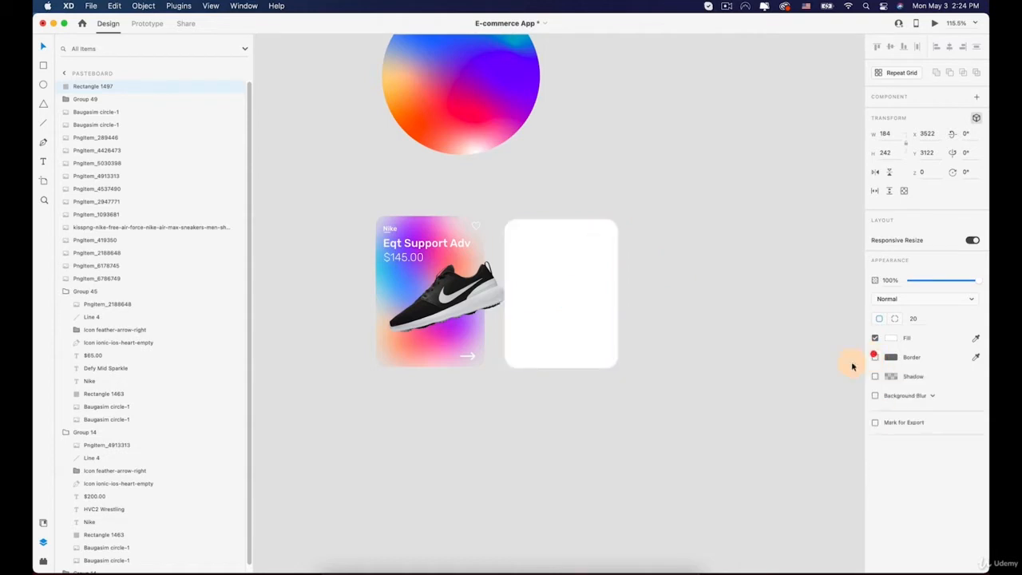
Step: Enable background blur on the rounded rectangle and set the blur's opacity to 13%
left_click(597, 309)
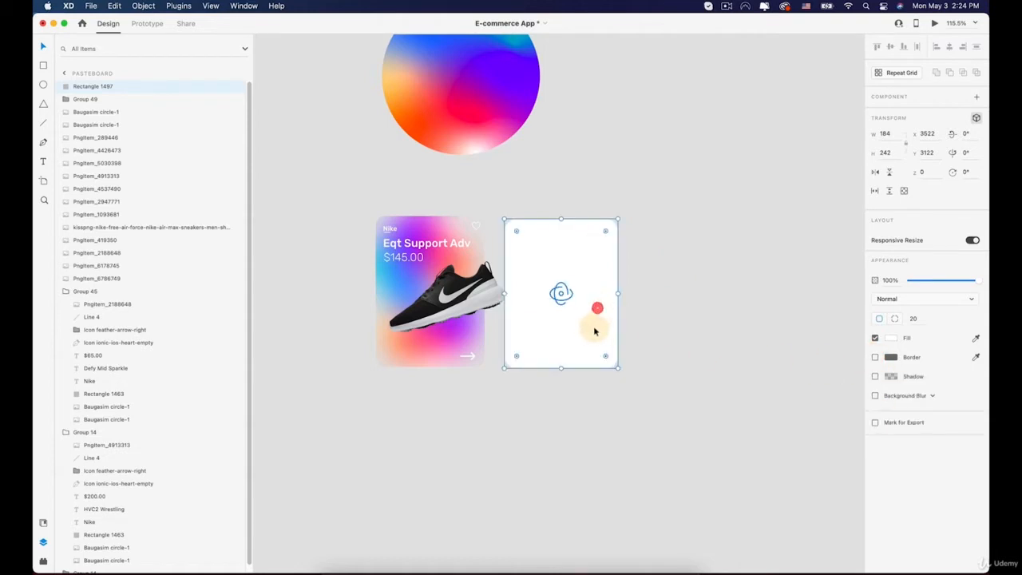
left_click(874, 396)
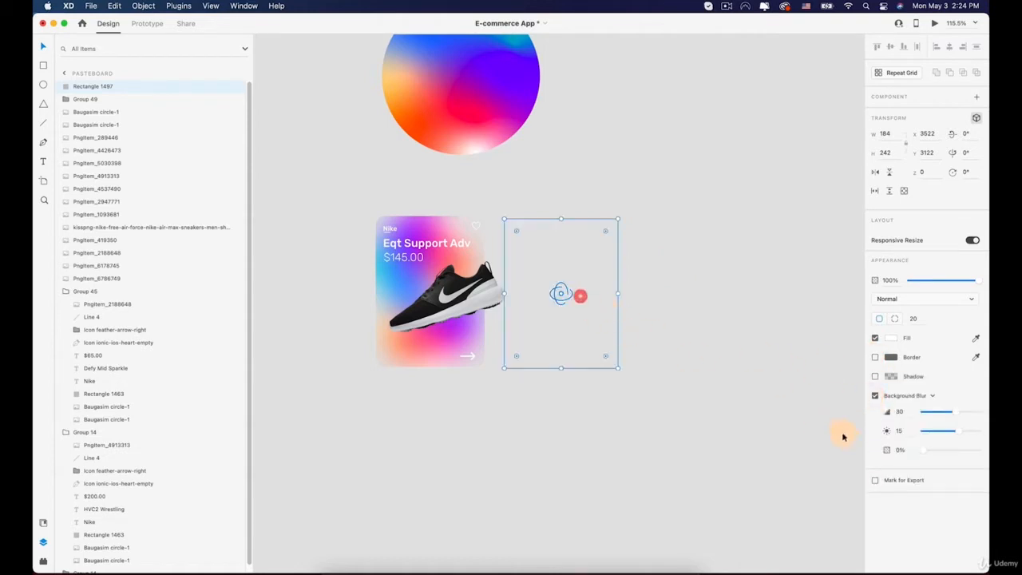
left_click_drag(917, 454, 929, 452)
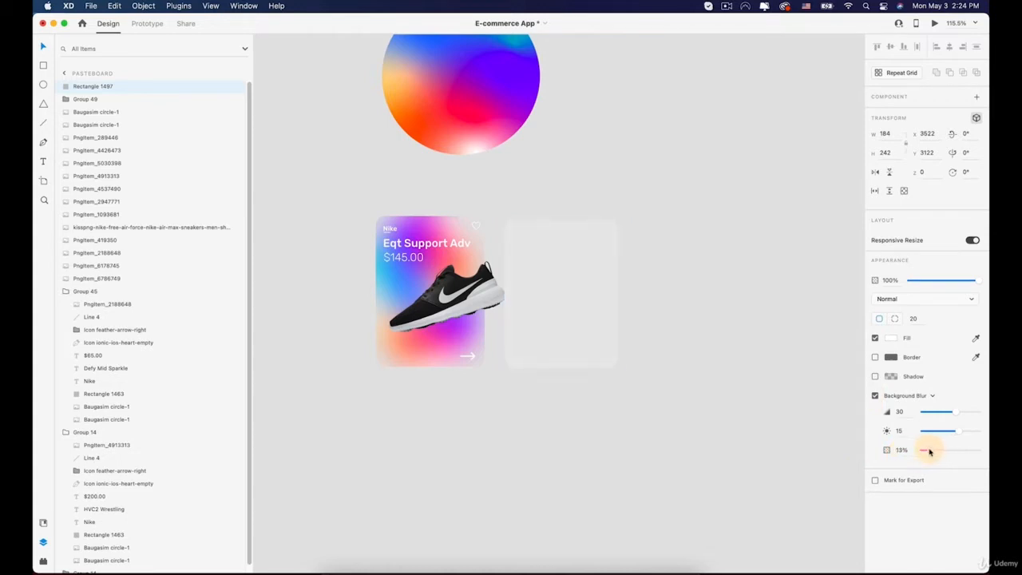
Step: Place the gradient circle beneath the upper part of the blurred rectangle and resize it to about 185 × 184
left_click(459, 92)
left_click_drag(427, 104, 538, 313)
scroll(543, 335, "up", 3)
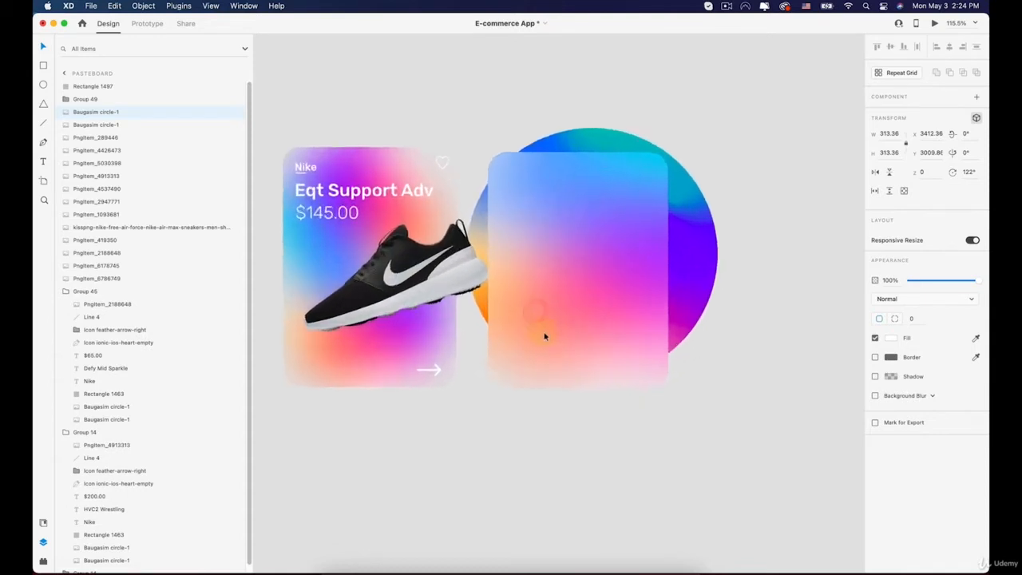
scroll(544, 336, "up", 2)
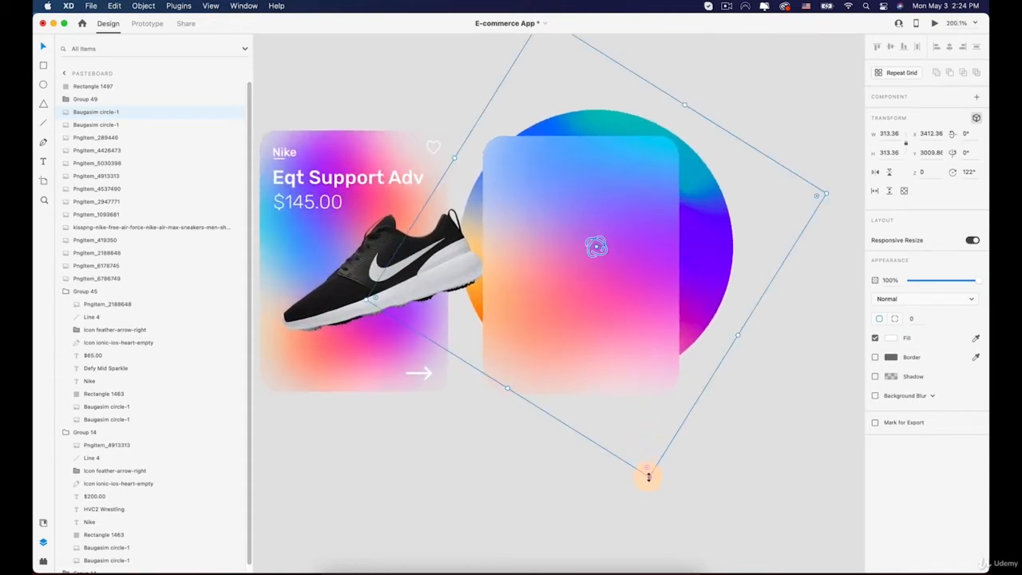
left_click_drag(649, 476, 579, 311)
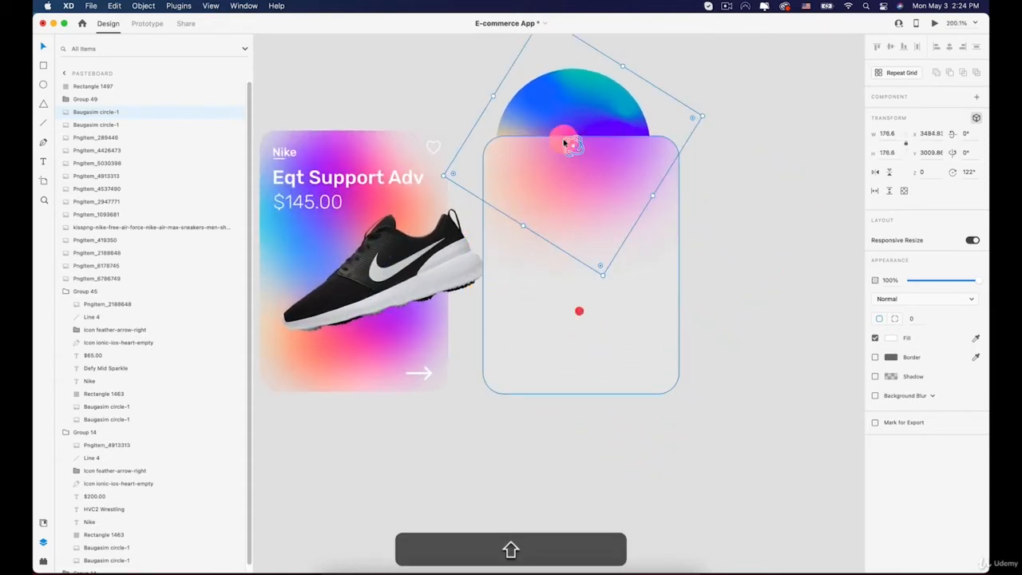
left_click_drag(570, 108, 555, 163)
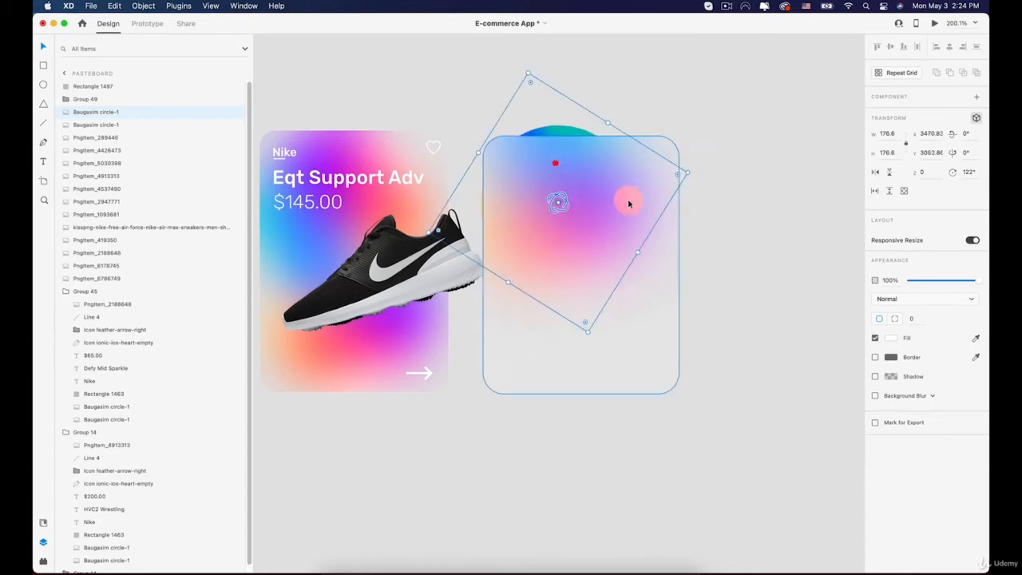
left_click_drag(588, 330, 566, 291)
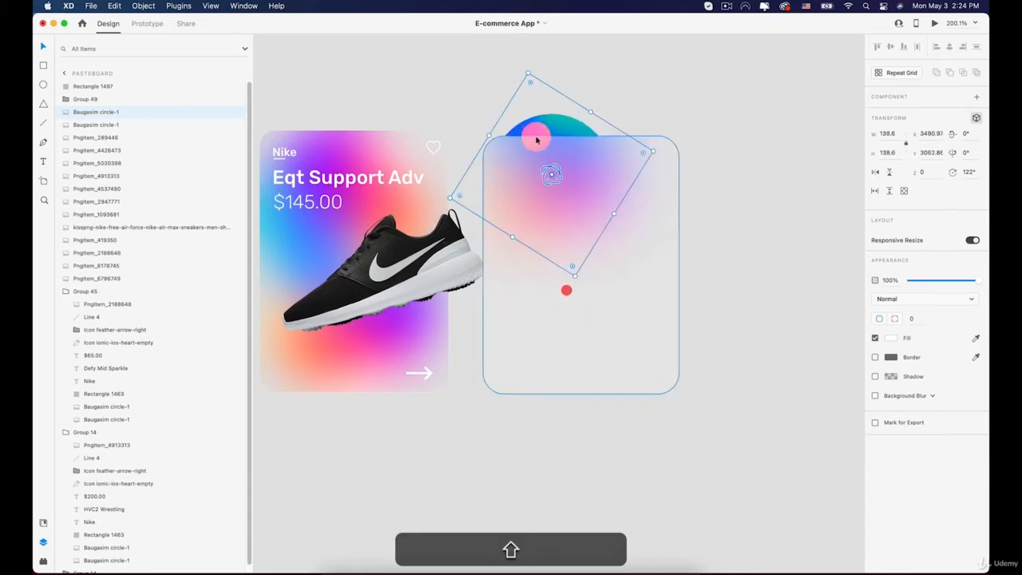
left_click_drag(540, 135, 538, 162)
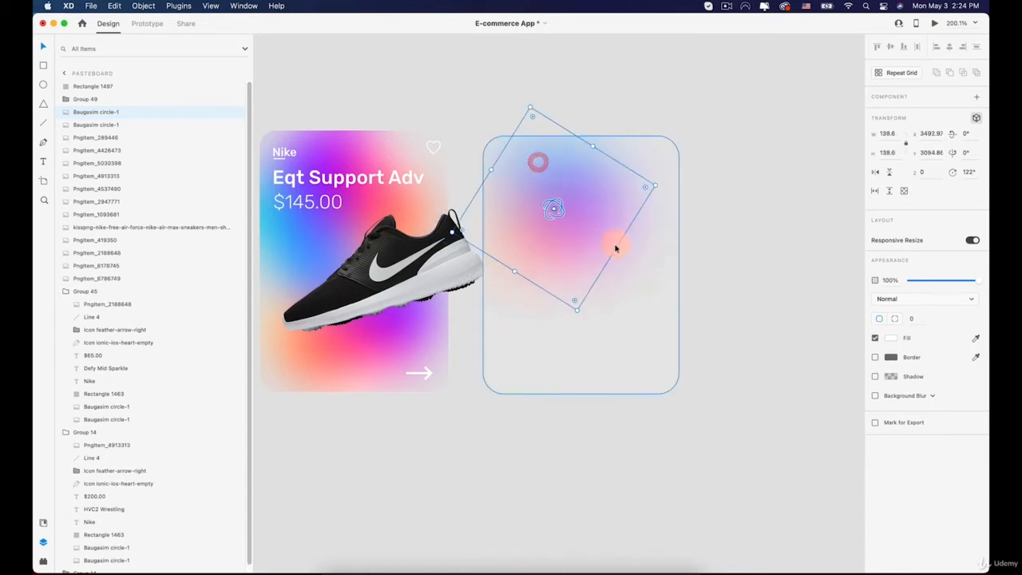
left_click_drag(614, 244, 631, 313)
Step: Try to duplicate the gradient circle beneath the blurred rectangle, and undo the stray copies
key("alt")
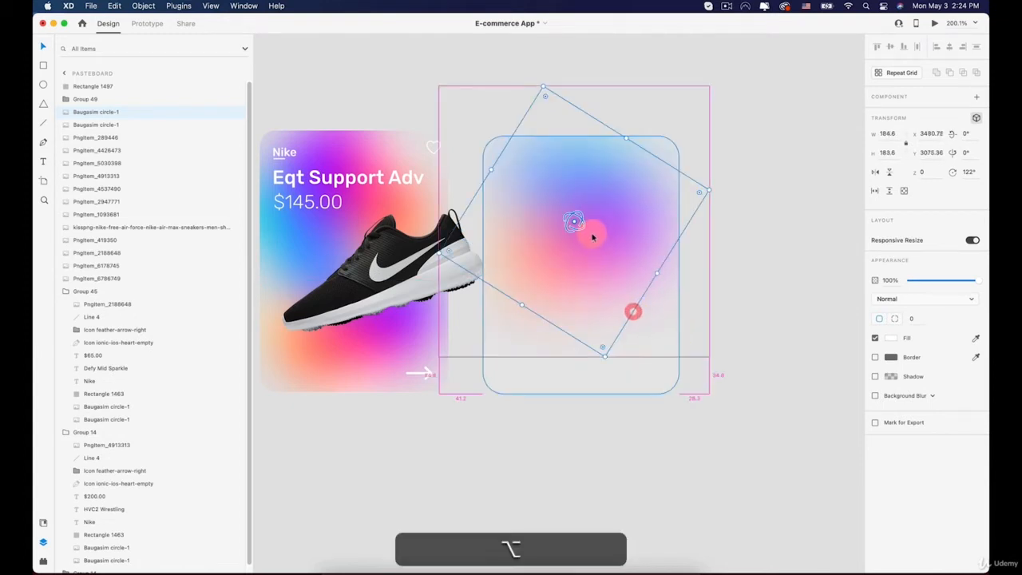
key("super+z")
key("super+z")
key("super+z")
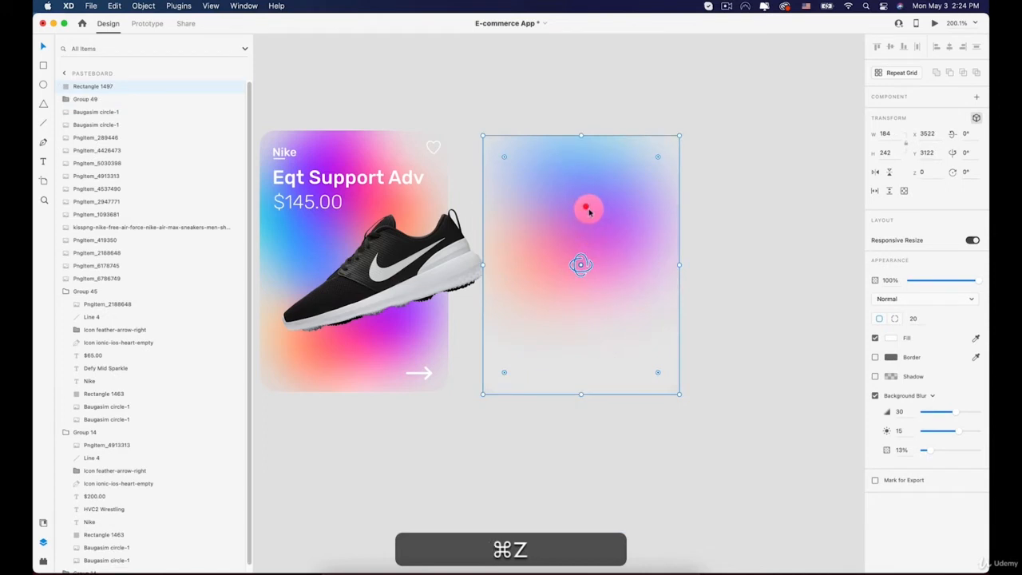
double_click(589, 212)
left_click(755, 177)
key("alt")
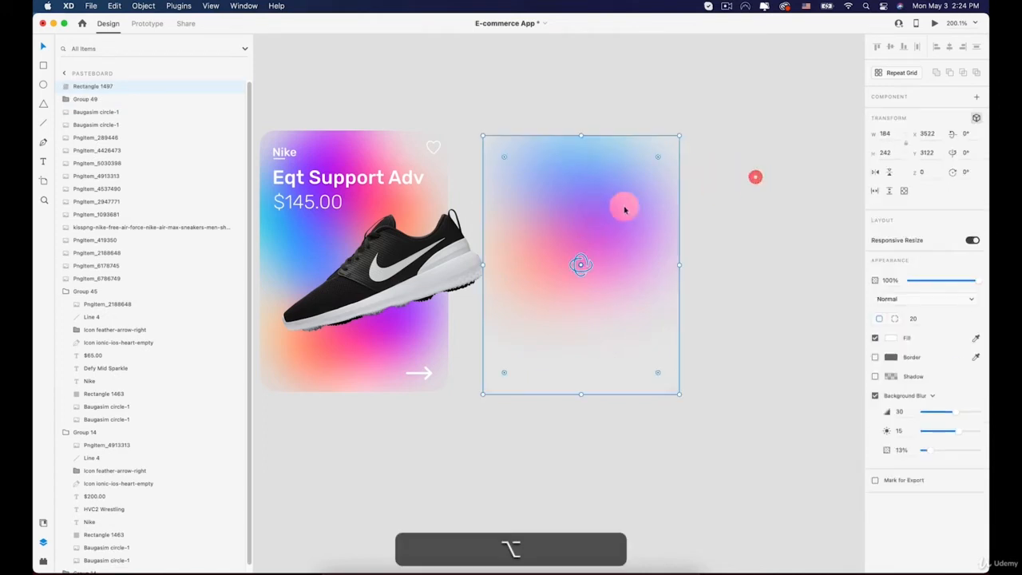
left_click(593, 210, "alt+super")
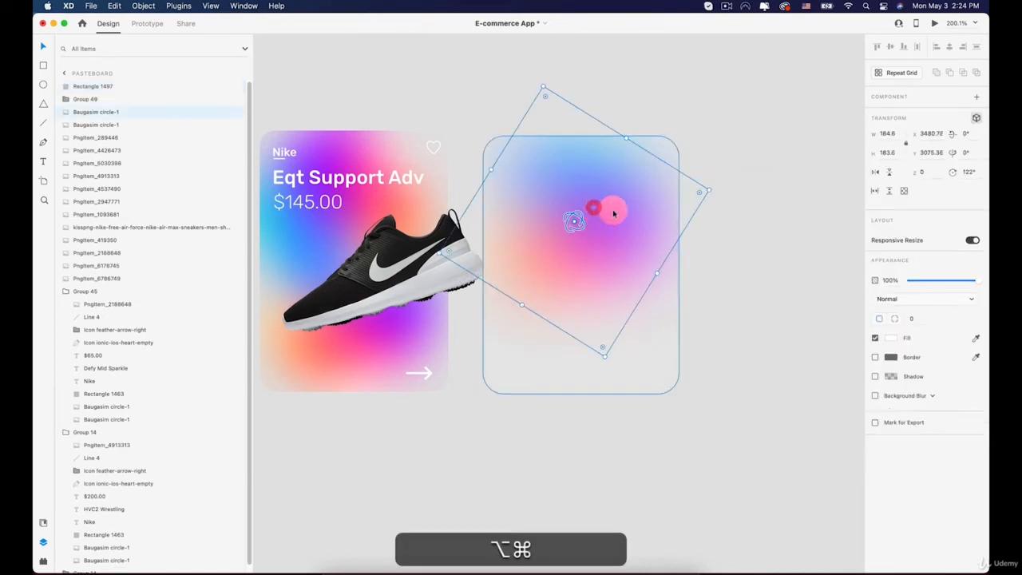
left_click_drag(612, 212, 638, 213)
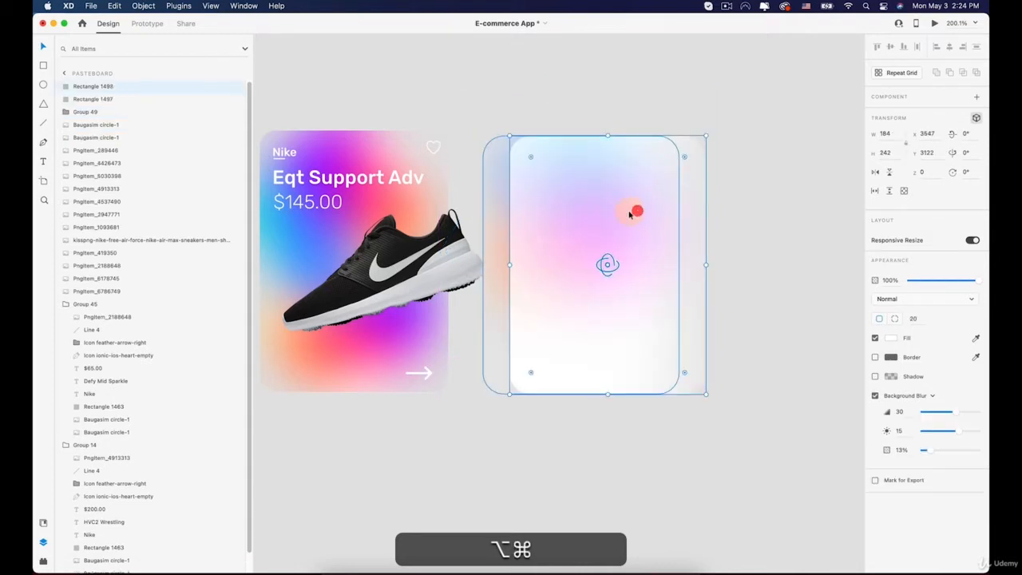
key("super+z")
left_click(626, 215)
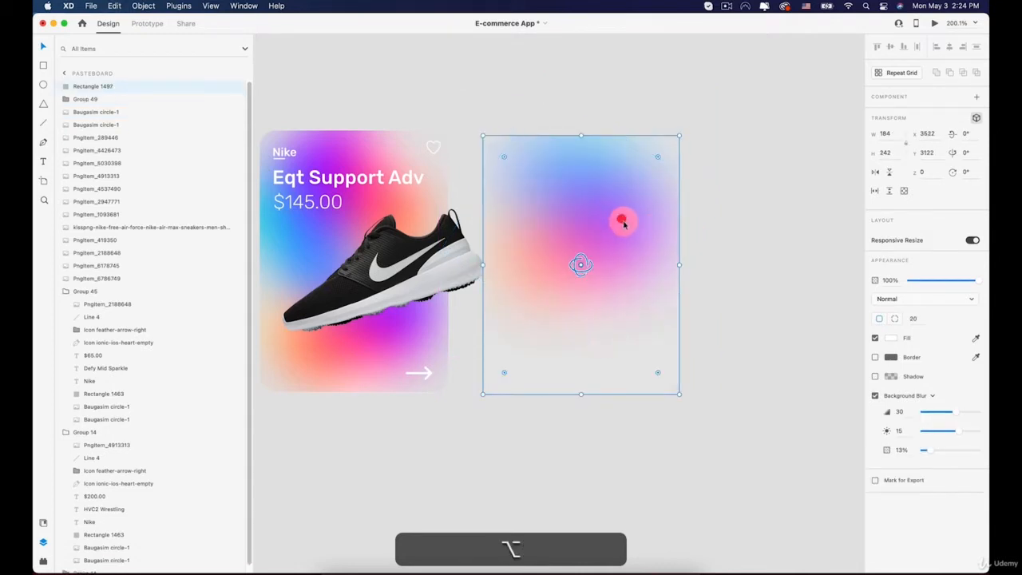
left_click(723, 224)
Step: Paste a copy of the gradient circle over the rectangle's lower left area and shrink it to about 99 × 99
left_click(612, 221, "alt+super")
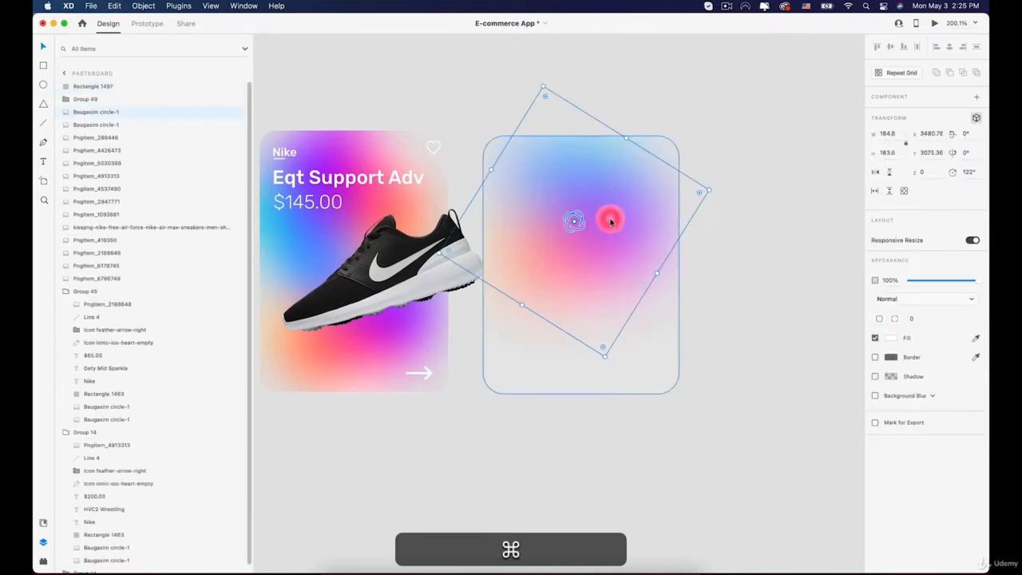
key("super+v")
left_click_drag(612, 221, 624, 328)
left_click_drag(610, 455, 583, 366)
left_click_drag(542, 291, 513, 342)
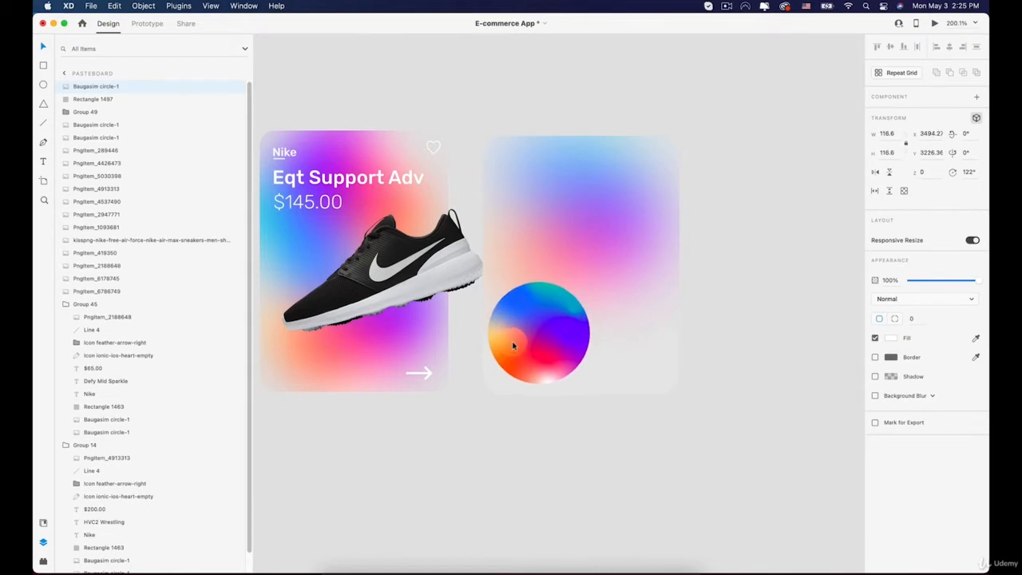
left_click_drag(557, 418, 551, 391)
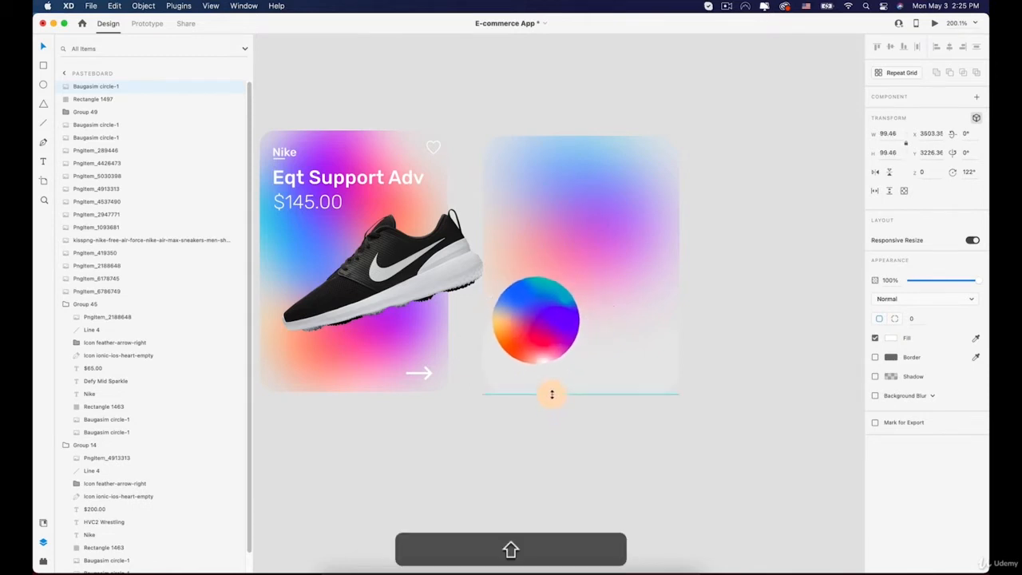
Step: Duplicate the small gradient circle beside itself and move both small circles beneath Rectangle 1497 in the layer order
left_click_drag(515, 339, 602, 363)
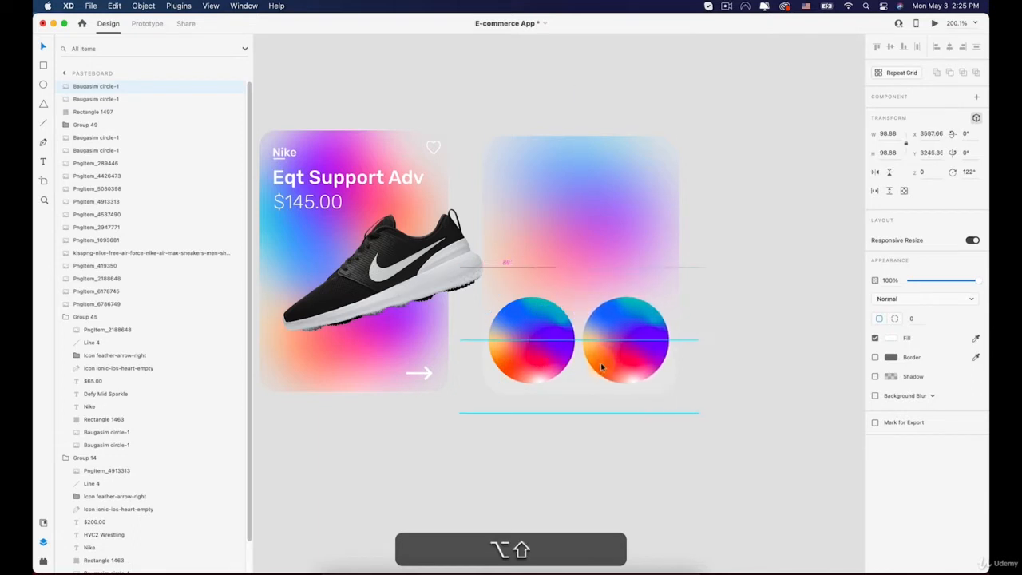
left_click(99, 99, "shift")
left_click_drag(94, 88, 95, 114)
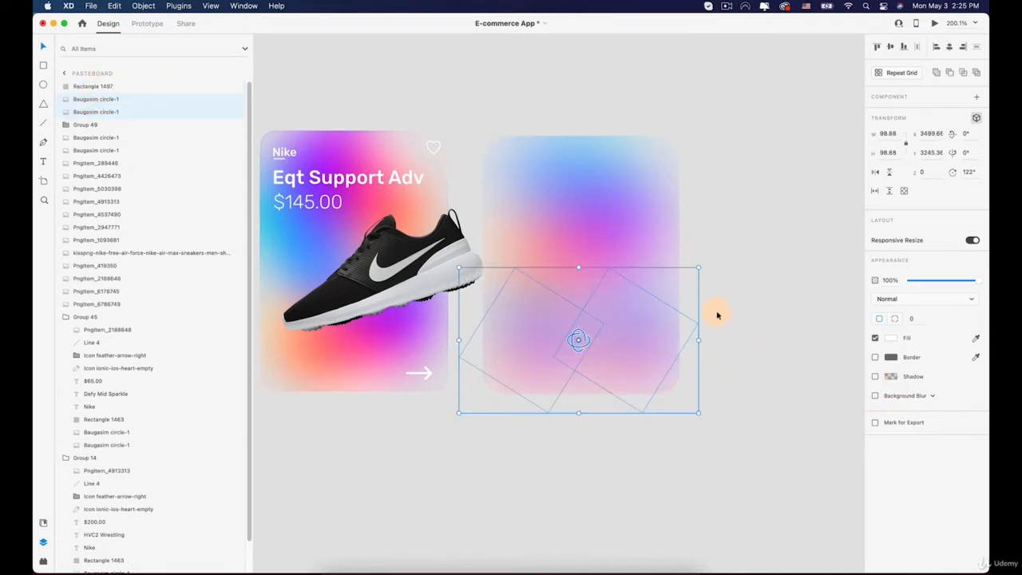
Step: Set the rectangle's background blur amount to 20 and its opacity to 18%
left_click(607, 185)
left_click_drag(927, 452, 928, 452)
mouse_move(950, 412)
left_mouse_down()
mouse_move(936, 417)
mouse_move(946, 416)
left_mouse_up()
left_click(597, 207)
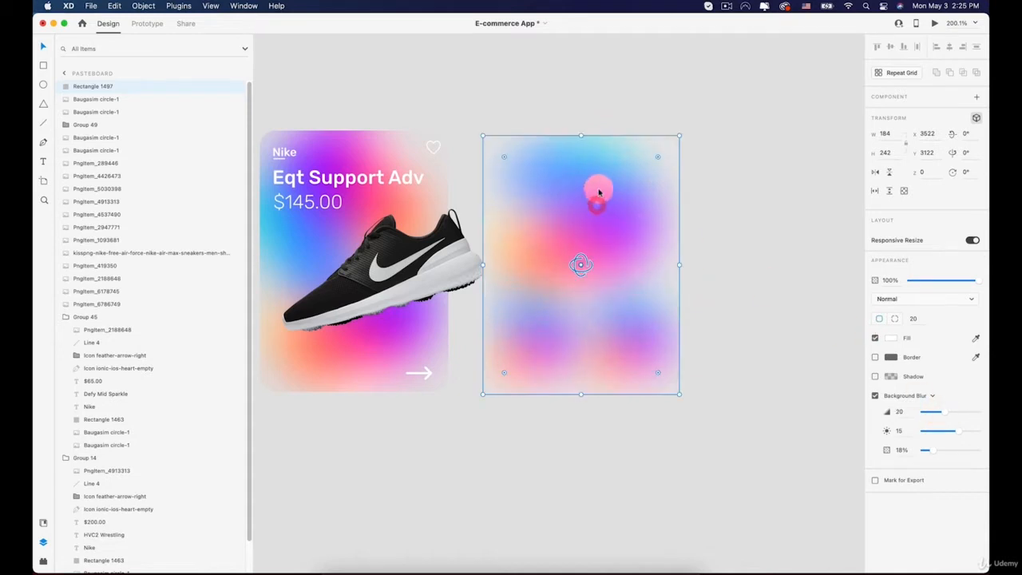
Step: Select the large gradient circle beneath the blurred rectangle and enlarge it to about 208 × 208
left_click(750, 202)
left_click(644, 222, "alt")
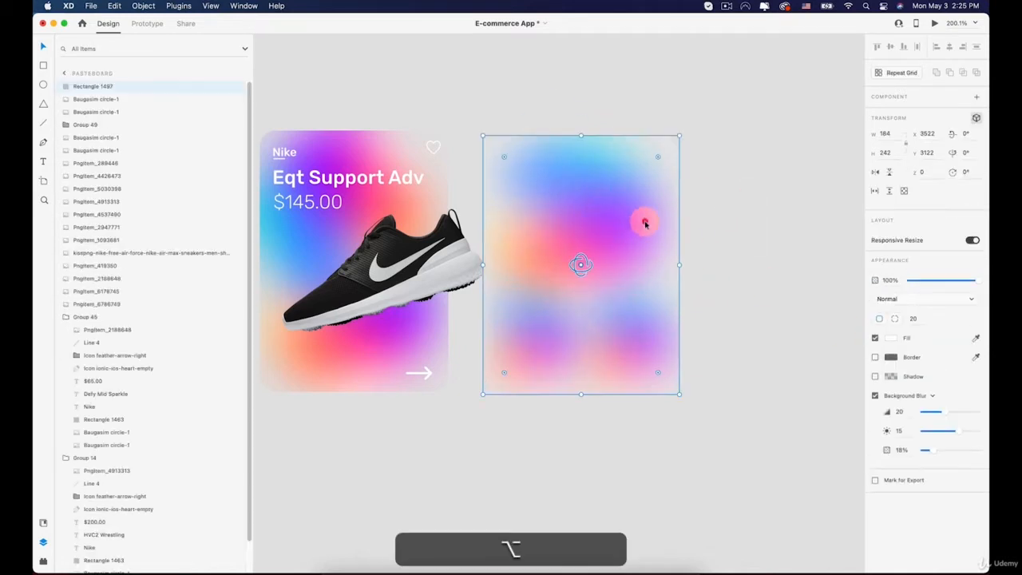
left_click(633, 226, "alt+super")
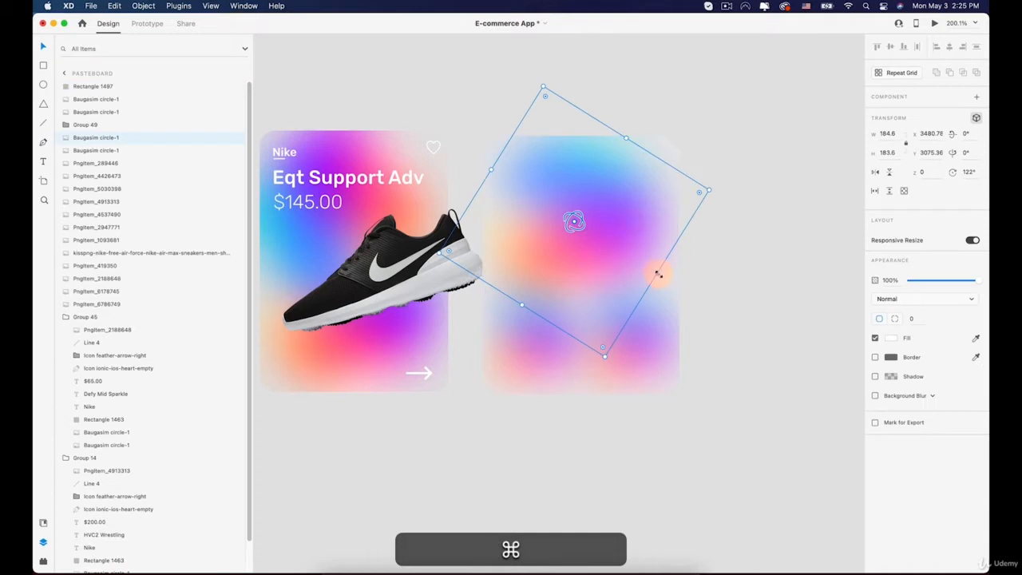
left_click_drag(657, 274, 672, 299)
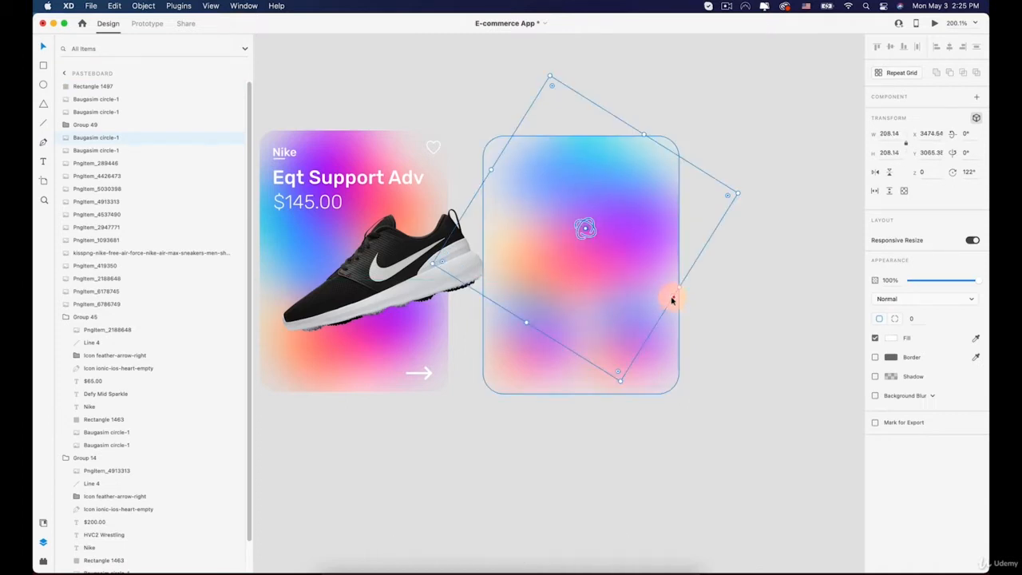
left_click_drag(492, 166, 492, 199)
Step: Adjust the small gradient circle beneath the rectangle's lower left area to strengthen the colour along the bottom edge
left_click(523, 365)
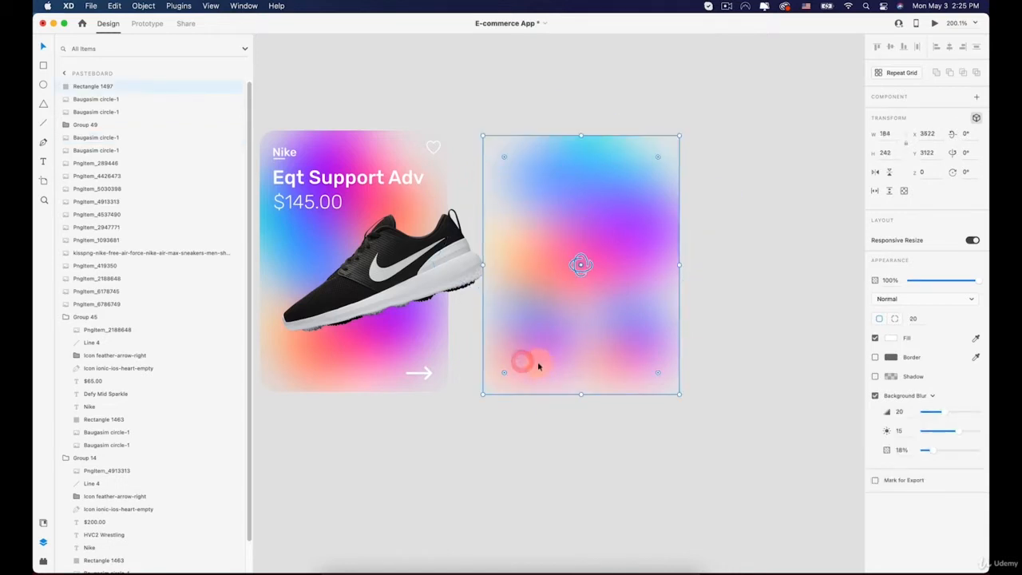
left_click(537, 360, "super")
left_click_drag(578, 368, 562, 397)
Step: Rotate the large gradient circle beneath the rectangle to about -17°
left_click(600, 198)
key("super")
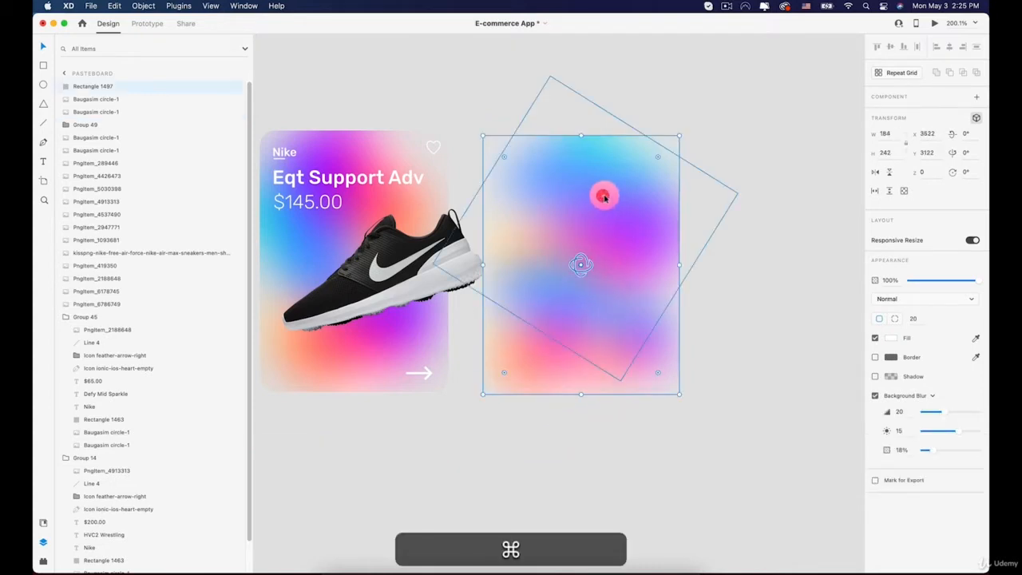
left_click(705, 195, "super")
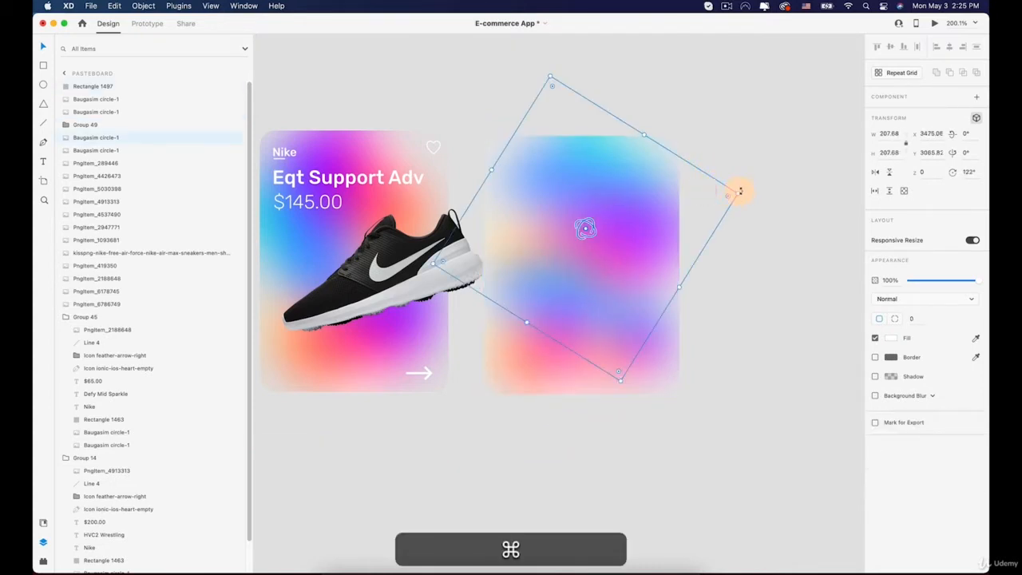
left_click_drag(739, 192, 503, 134)
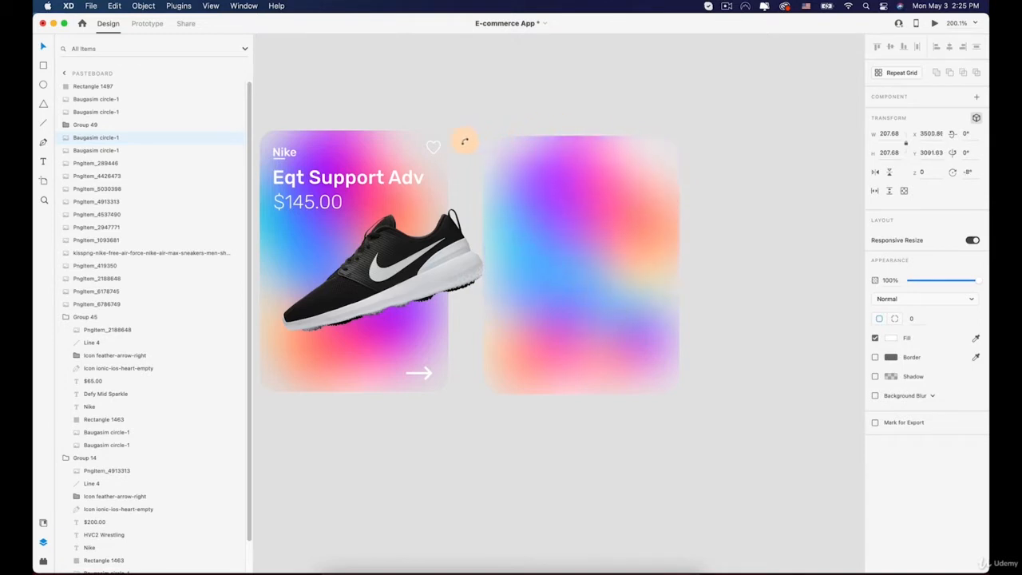
left_click_drag(441, 149, 450, 160)
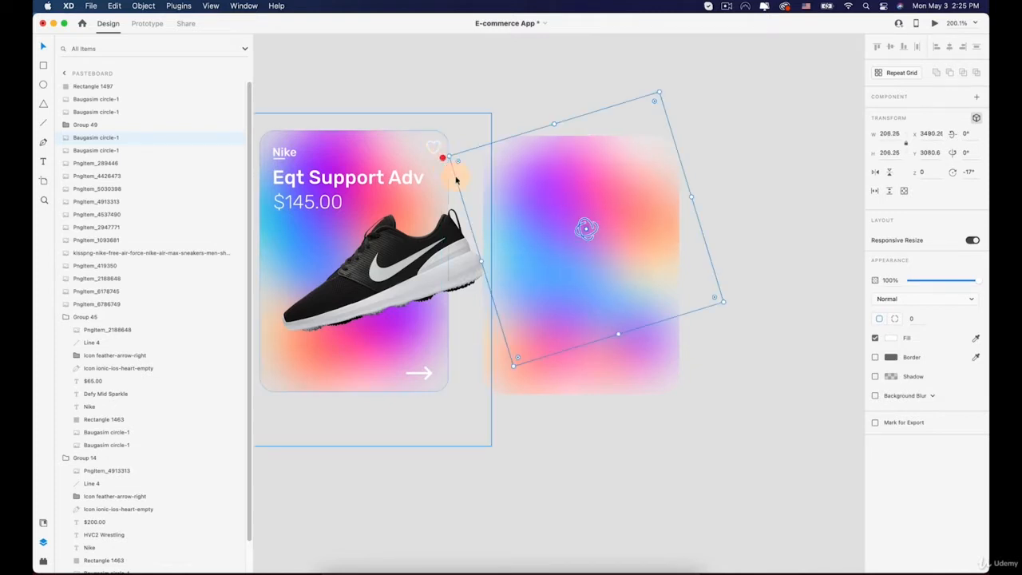
left_click(733, 353)
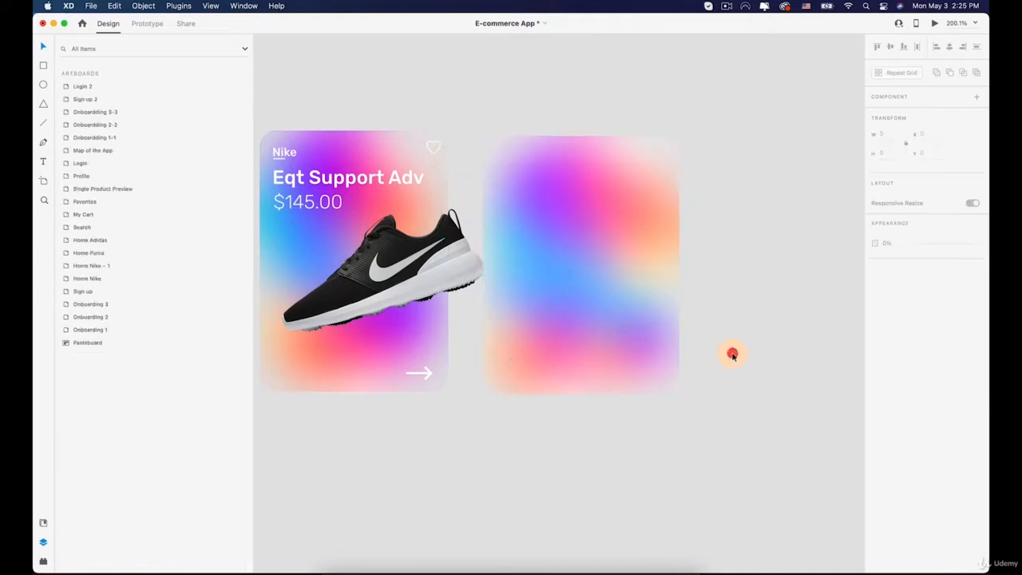
Step: Copy the black Nike shoe image from the shoe collection and paste it near the two cards beside the Home Nike – 1 artboard
scroll(460, 269, "up", 2)
scroll(447, 278, "down", 10)
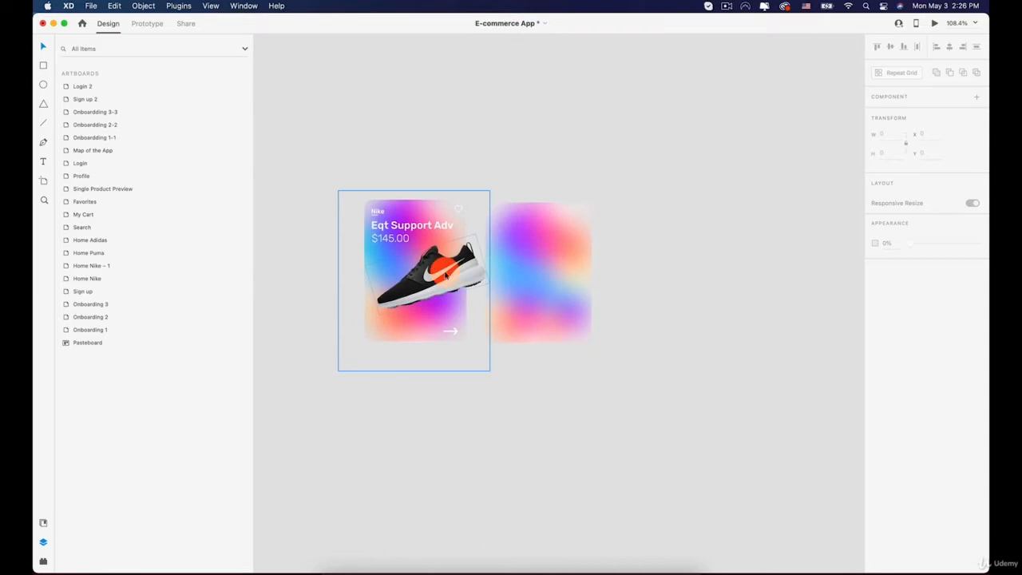
scroll(447, 273, "down", 5)
scroll(529, 322, "up", 3)
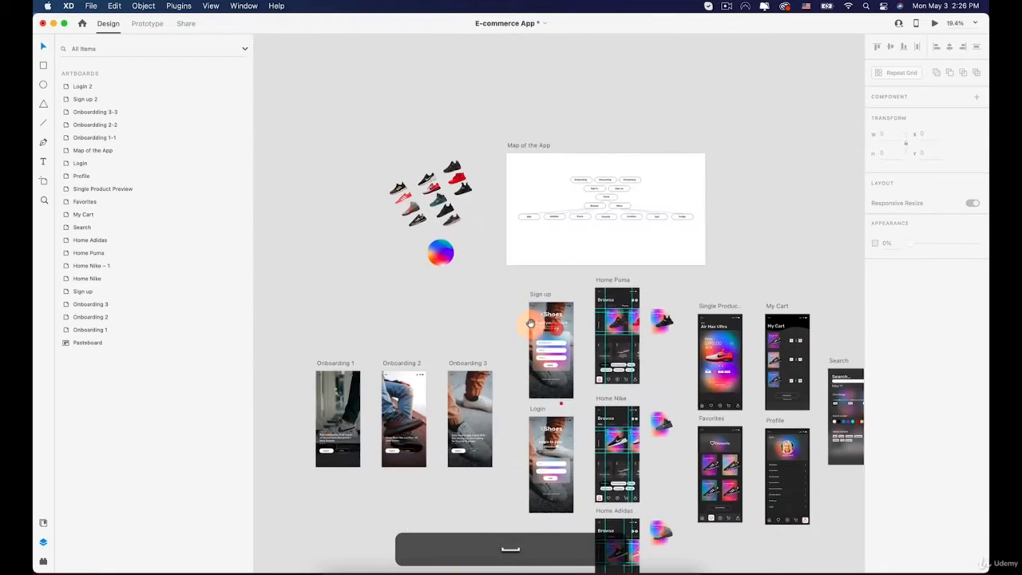
scroll(447, 228, "up", 5)
left_click(418, 136)
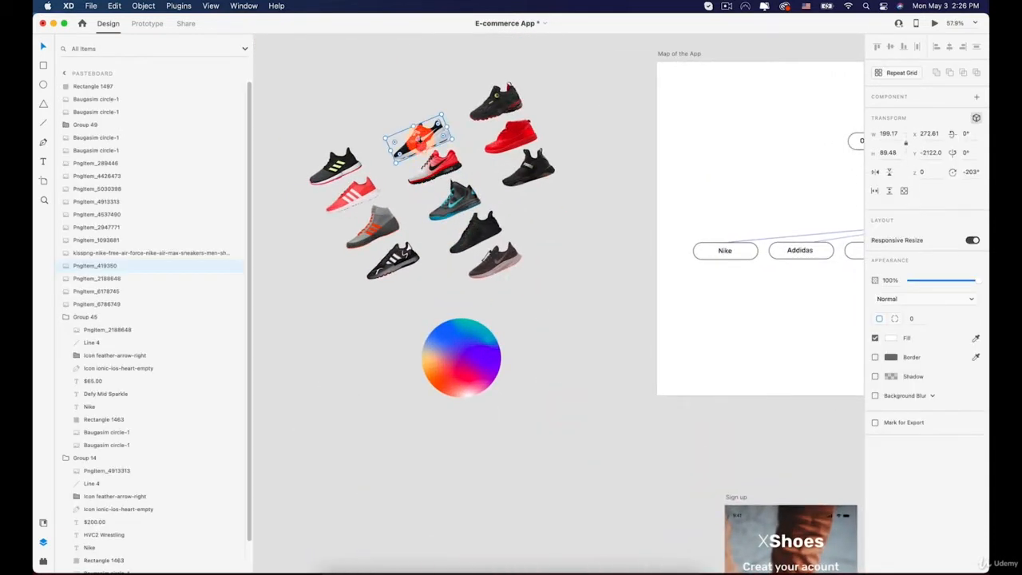
key("super+c")
scroll(449, 93, "down", 10)
scroll(450, 94, "right", 5)
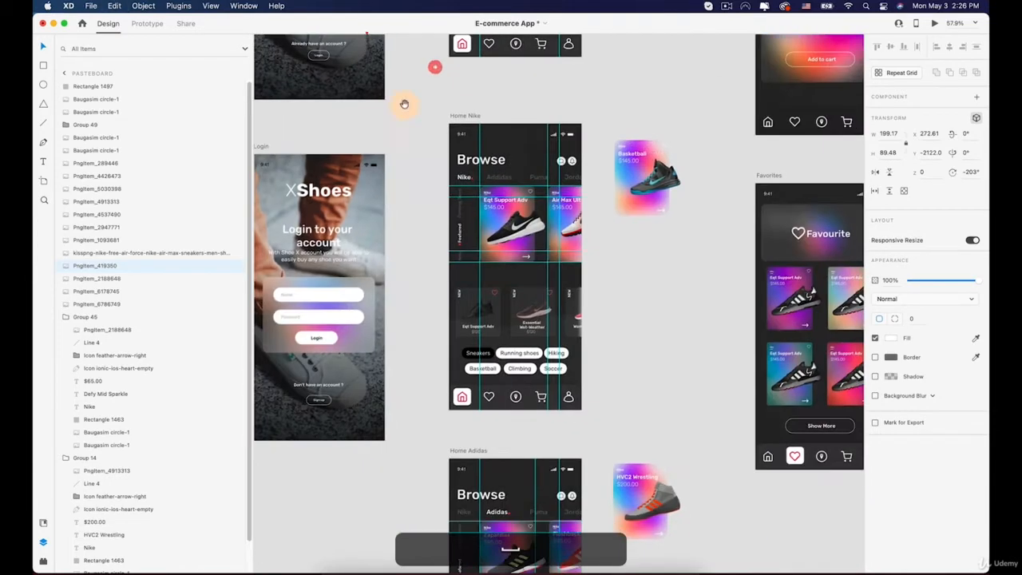
scroll(542, 341, "down", 10)
scroll(543, 341, "right", 3)
key("super+v")
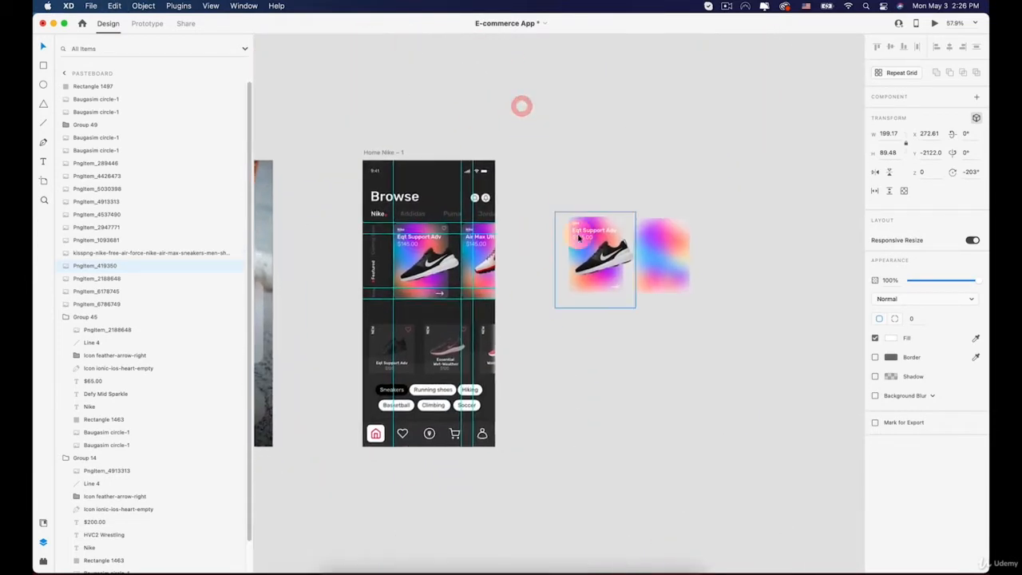
key("super+v")
Step: Place the pasted shoe over the middle of the new gradient card and rotate it to about -195°
scroll(573, 282, "up", 5)
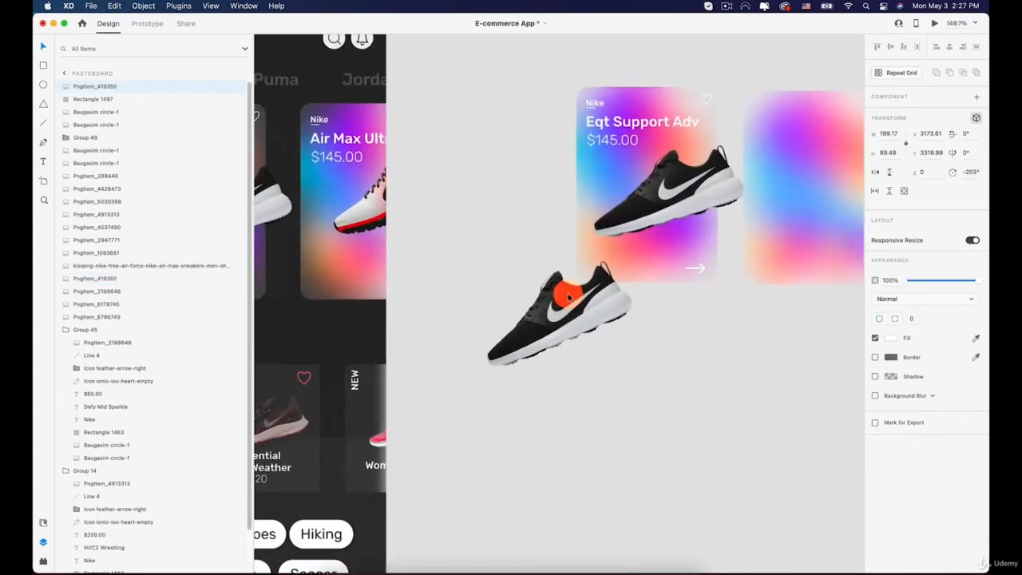
scroll(511, 319, "right", 3)
left_click(487, 340)
left_click_drag(488, 340, 753, 219)
key("shift")
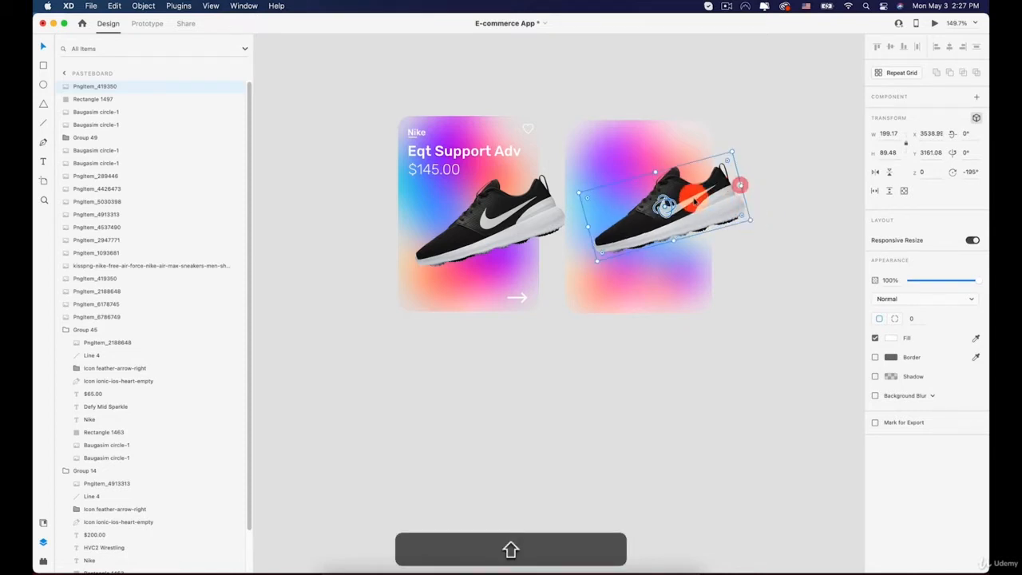
Step: Add the text "Nike" at the upper left corner of the new card
scroll(655, 275, "up", 4)
key("space")
left_click_drag(654, 378, 657, 428)
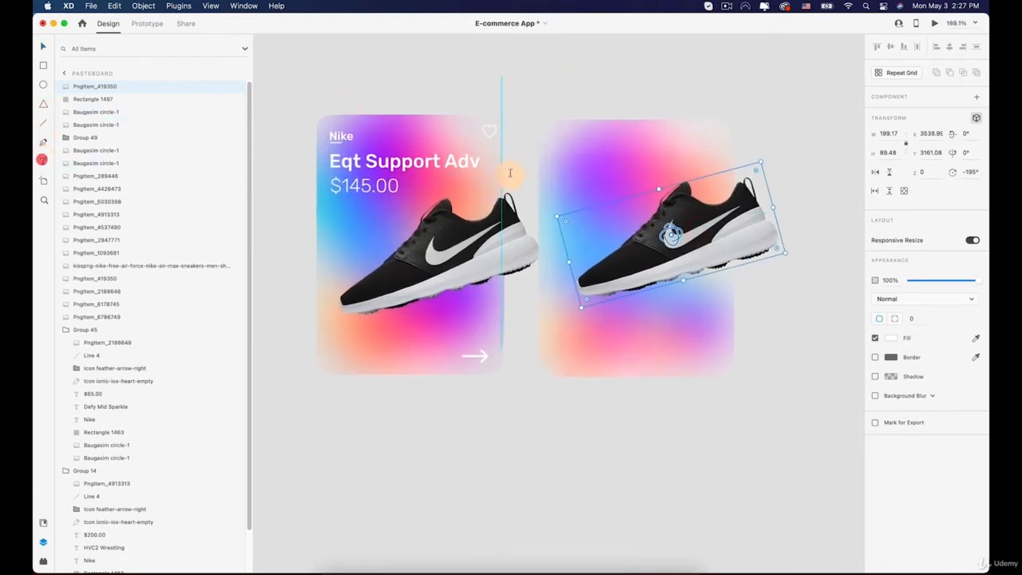
left_click(562, 149)
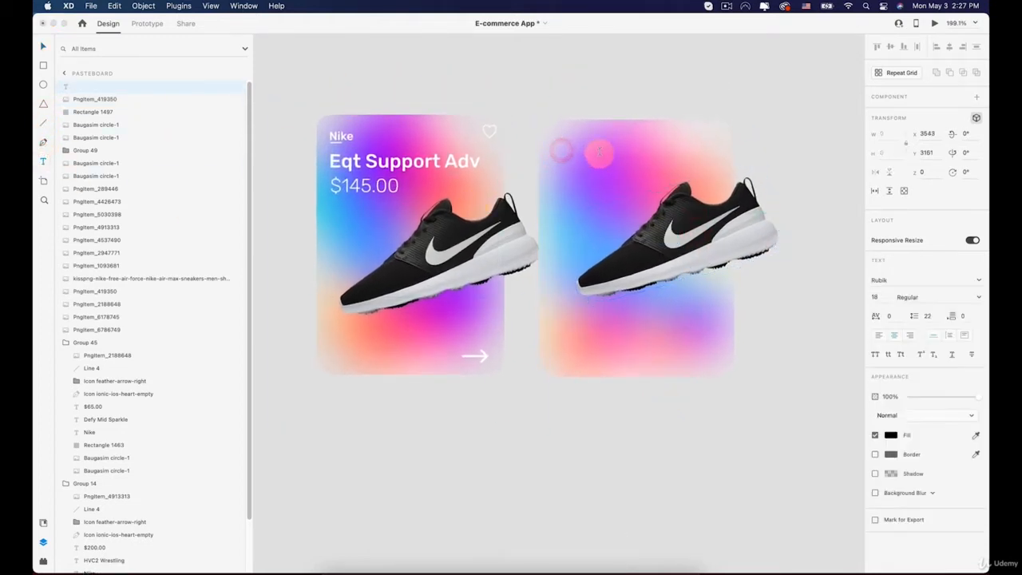
type("Nike")
key("super+a")
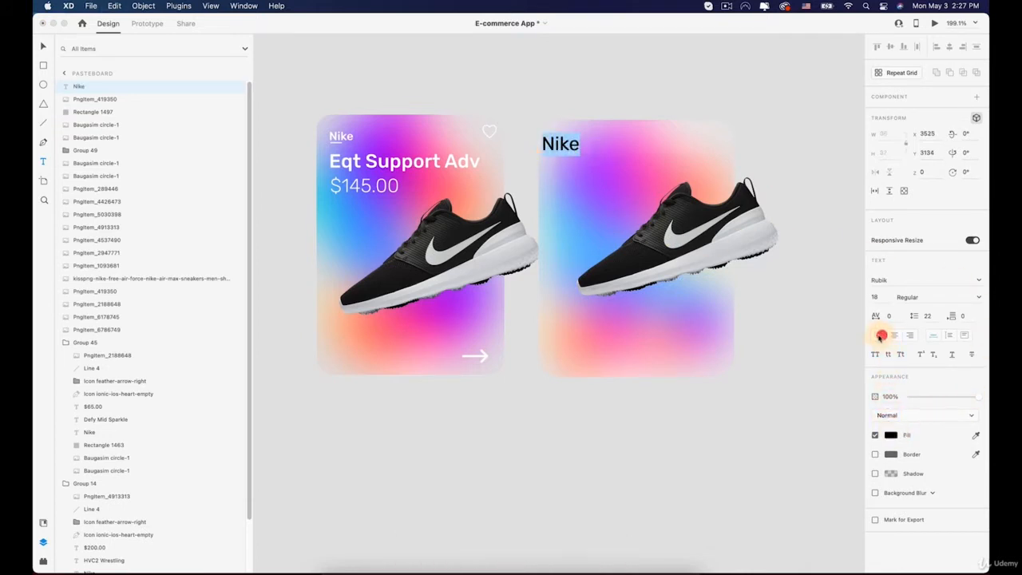
Step: Format the new card's Nike text as Rubik Medium at size 10
left_click(977, 297)
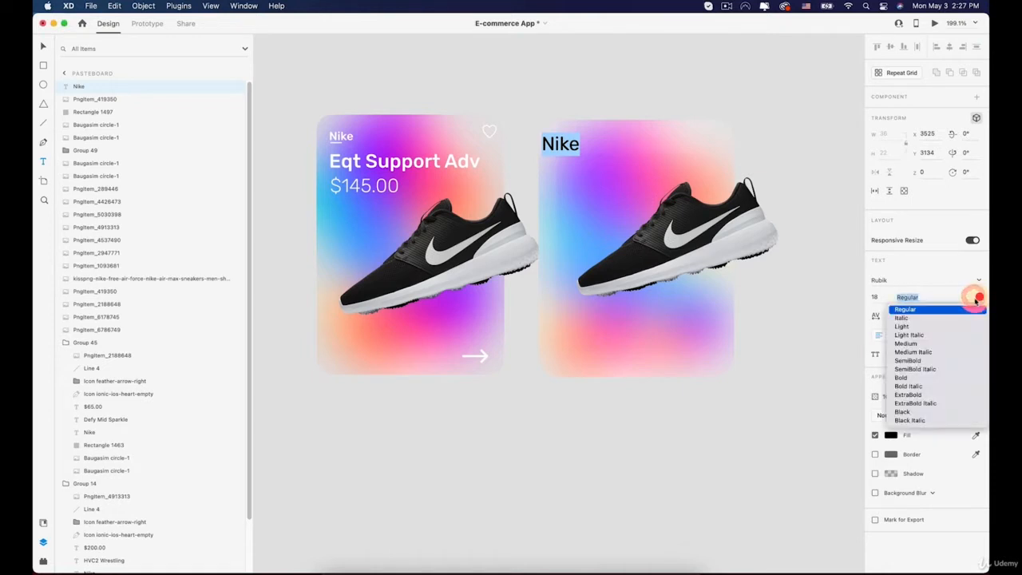
left_click(907, 343)
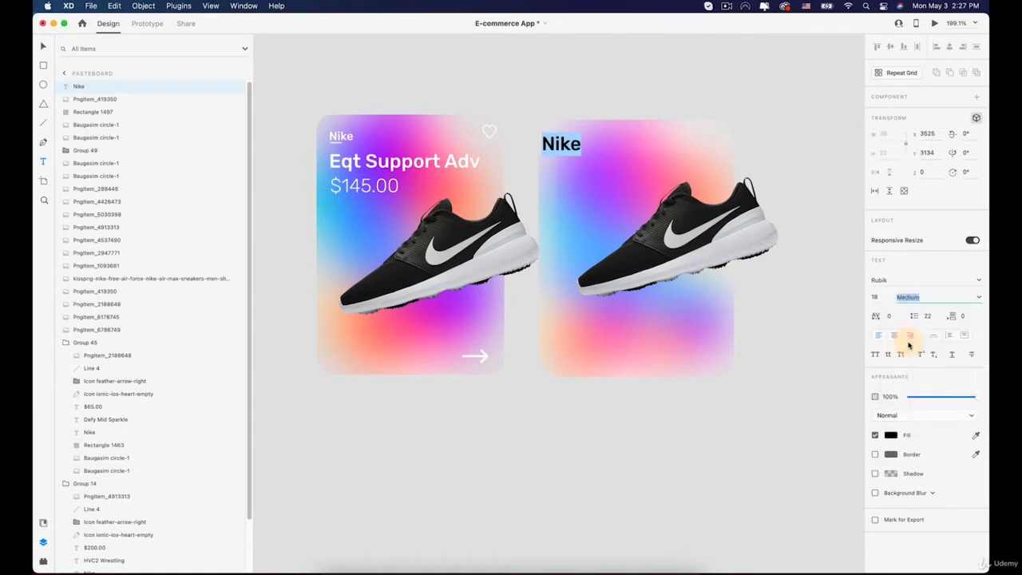
left_click(978, 297)
left_click(905, 309)
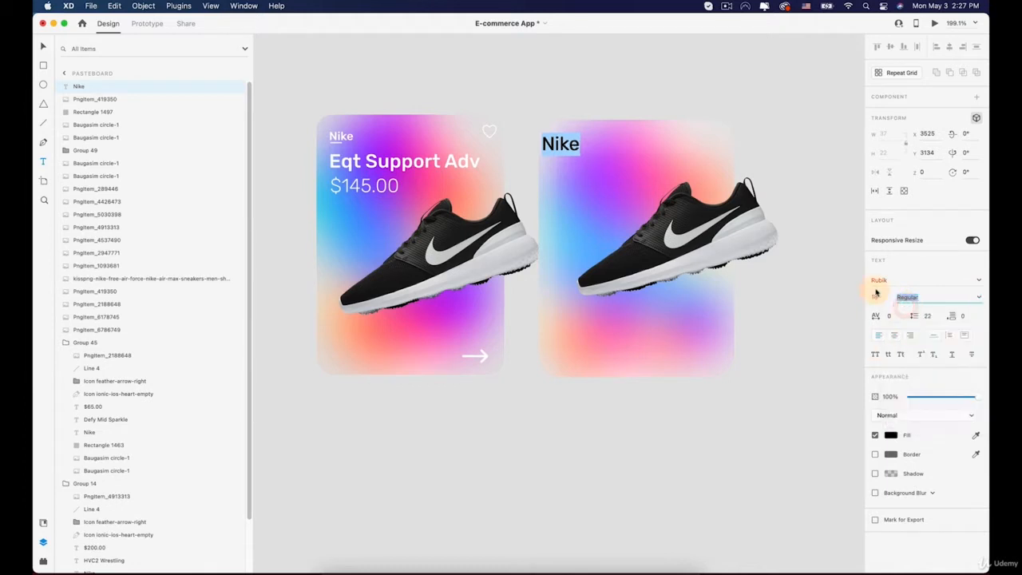
key("Down")
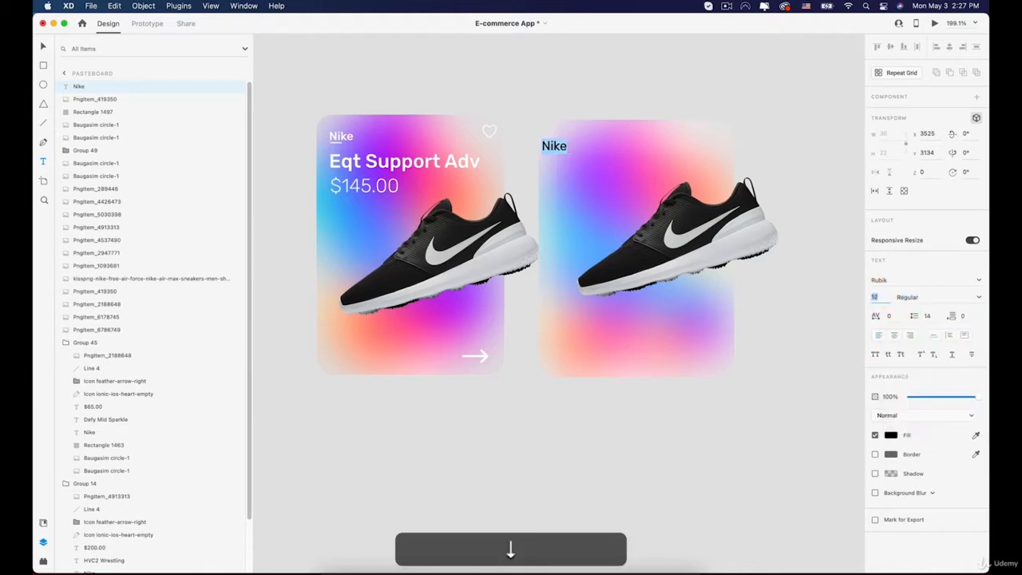
left_click(978, 298)
left_click(907, 341)
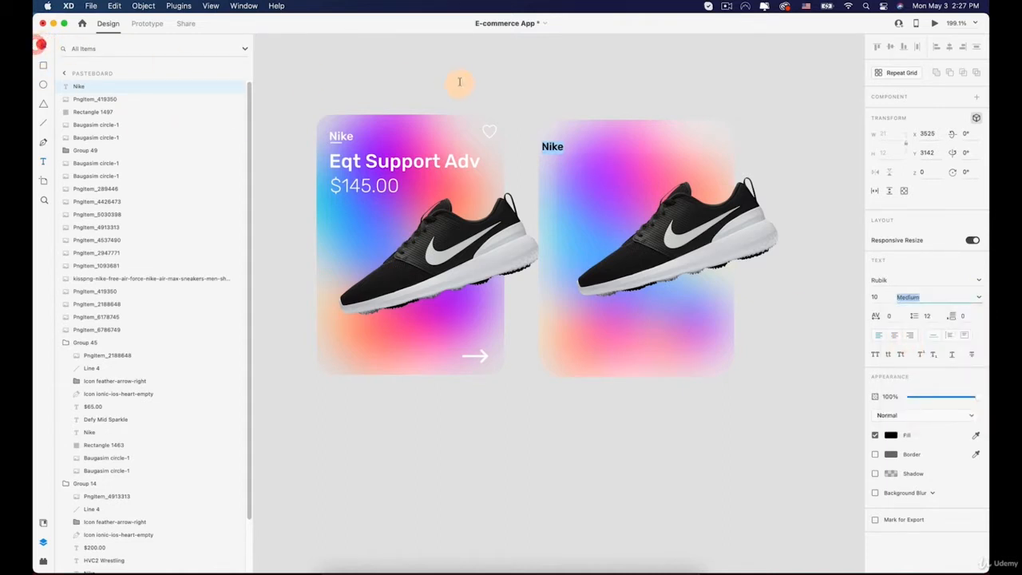
Step: Move the Nike text inward from the card's left edge to about X 3536, Y 3141 and turn off 3D transforms
scroll(541, 122, "up", 4)
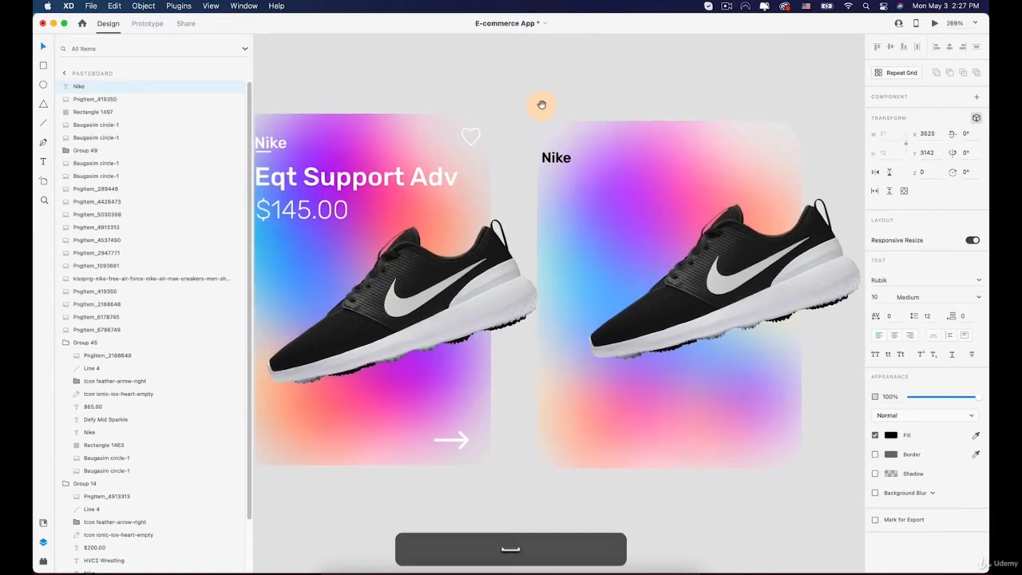
left_click_drag(542, 105, 611, 112)
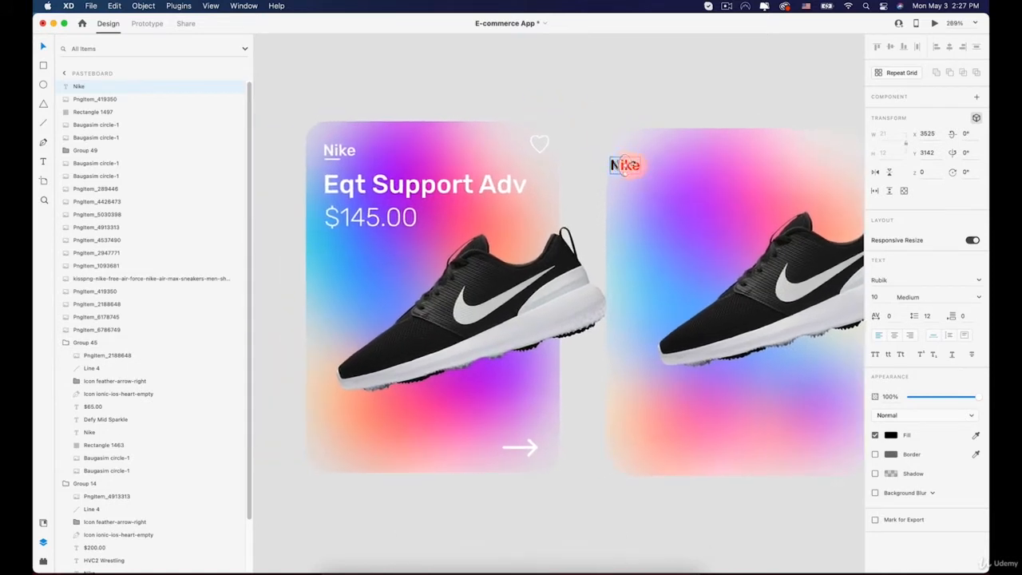
scroll(638, 168, "up", 1)
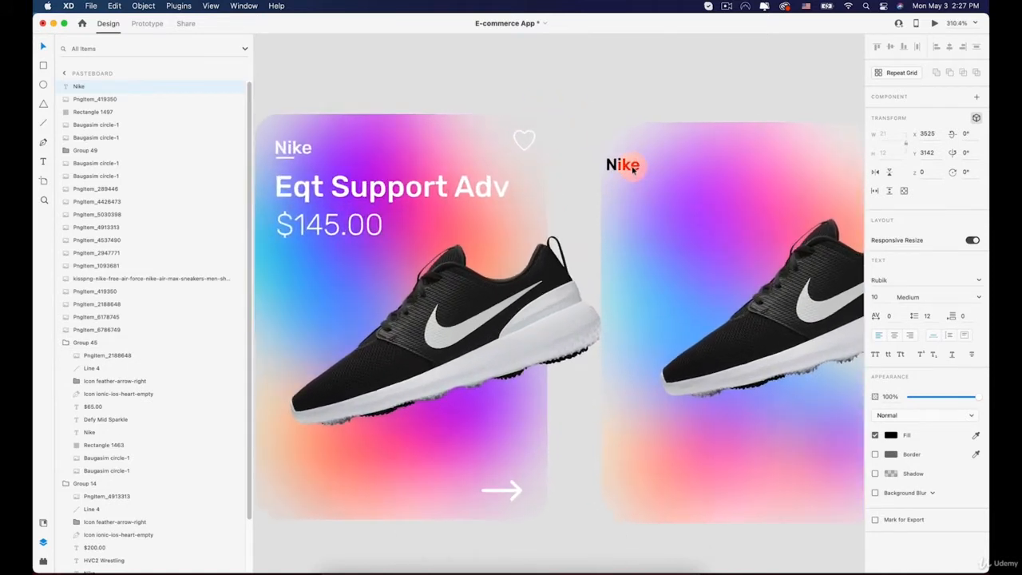
left_click(977, 119)
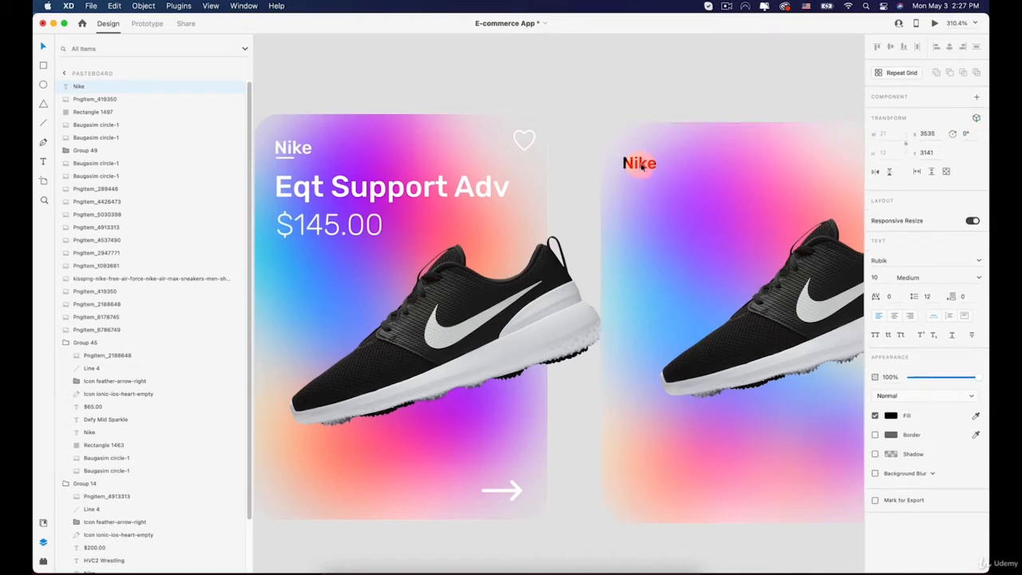
Step: Draw a horizontal line about 14 wide beneath the Nike text and set its border colour to white (#FFFFFF)
left_click(41, 126)
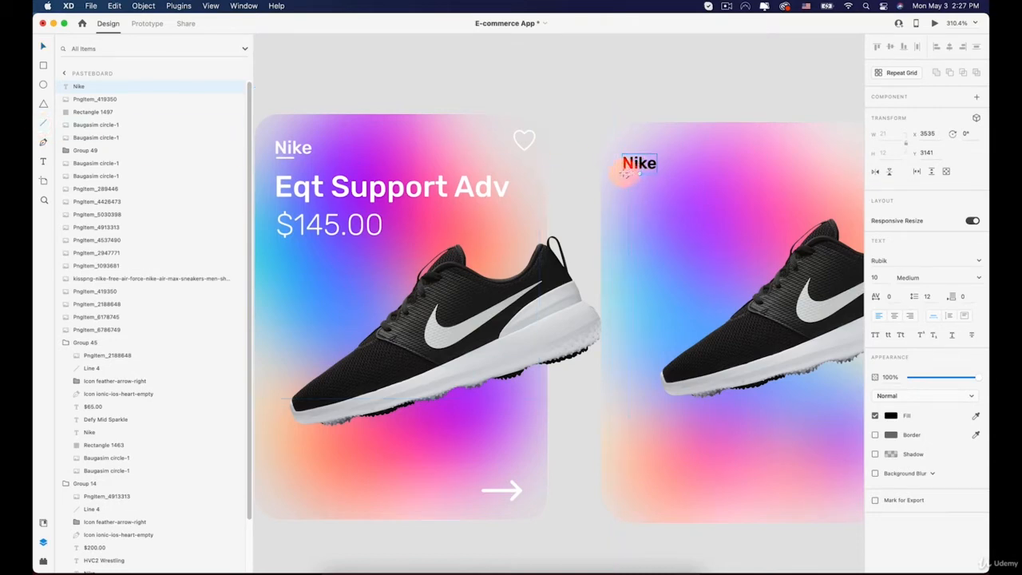
left_click_drag(625, 173, 631, 172)
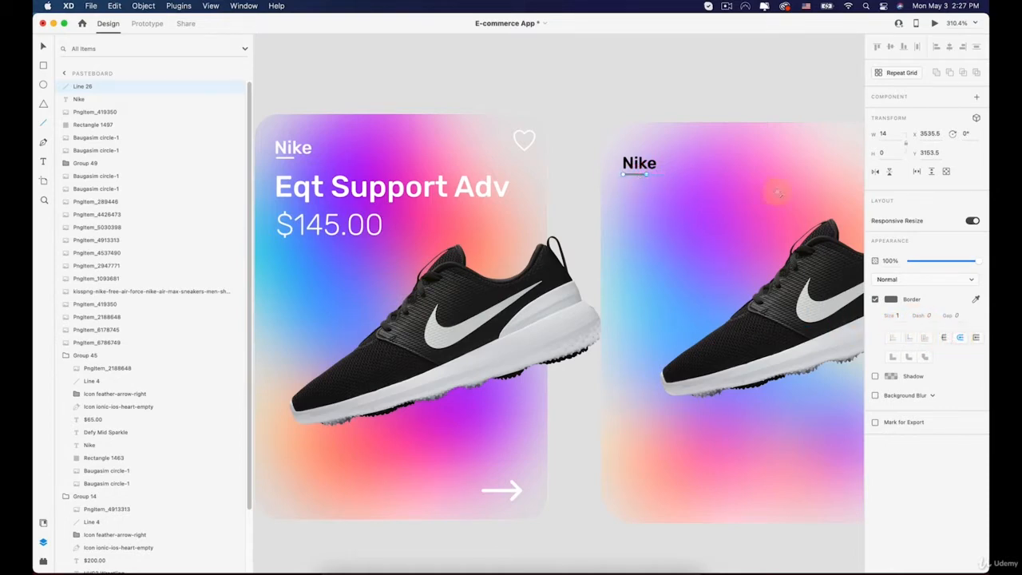
left_click(890, 299)
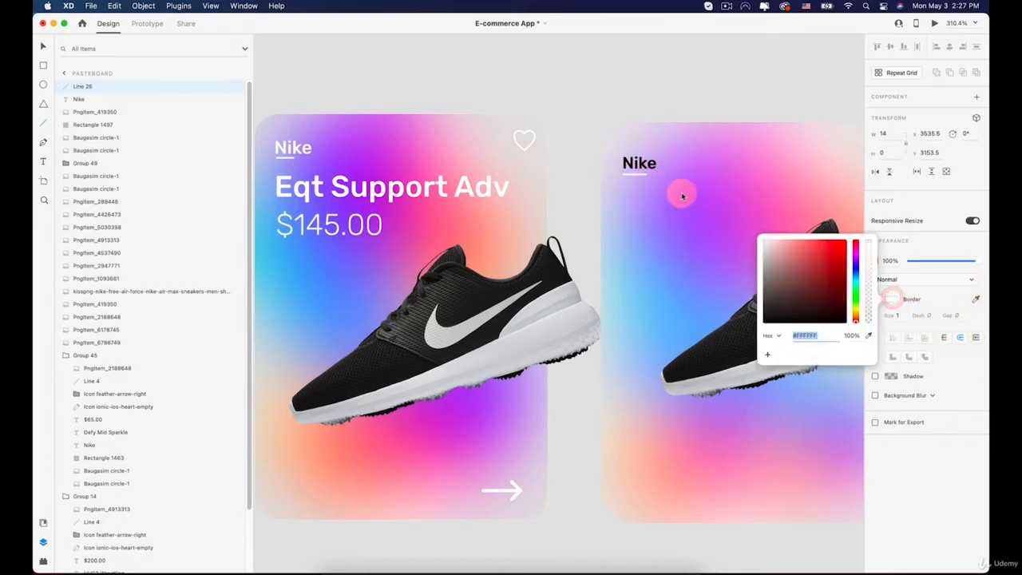
type("v")
Step: Shorten the white underline beneath the Nike text so it spans about half of the word
scroll(645, 167, "up", 5)
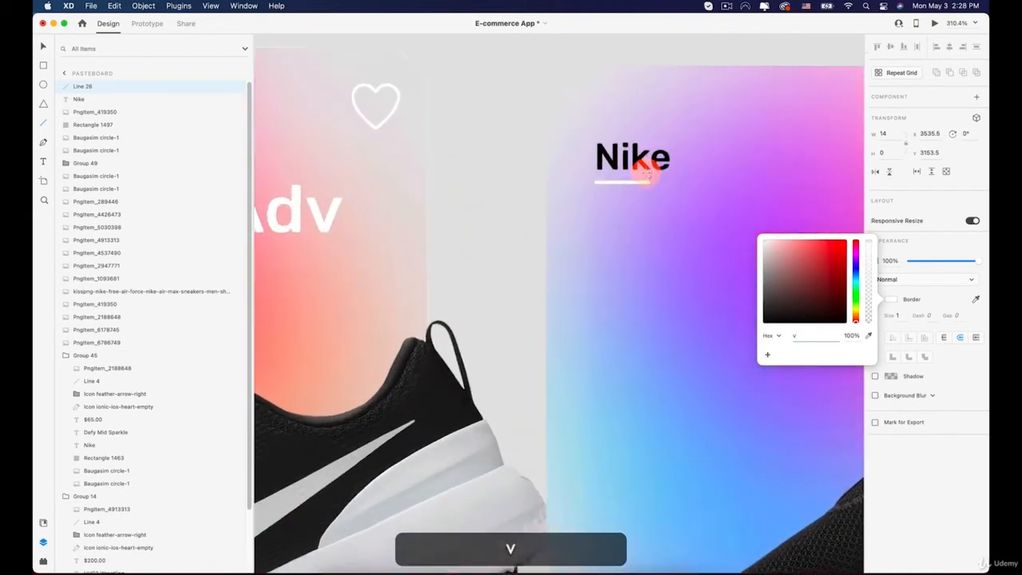
left_click(648, 184)
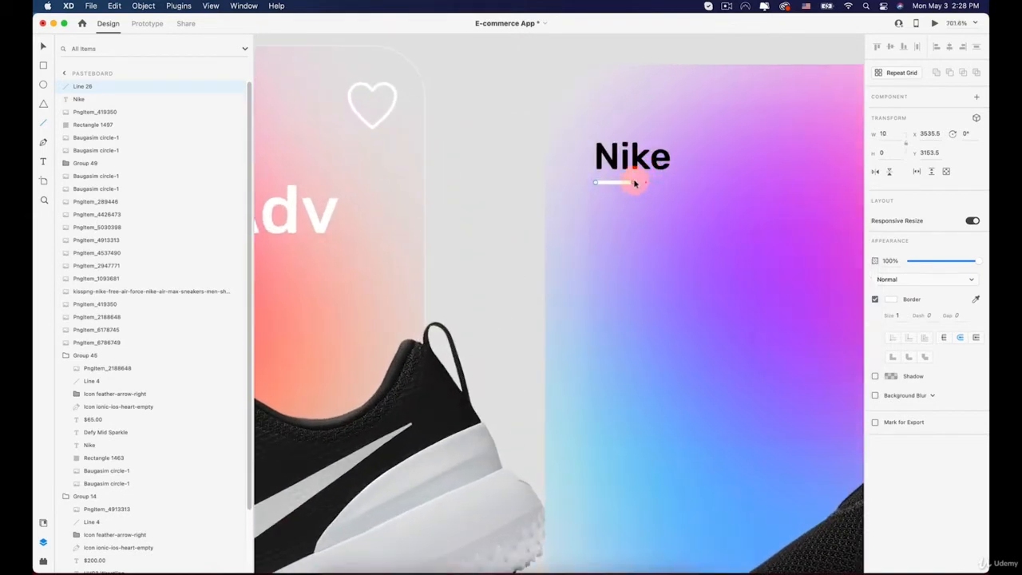
left_click_drag(636, 184, 630, 169)
key("super+z")
Step: Reposition the Nike text just above its underline at X 3534, Y 3142
key("v")
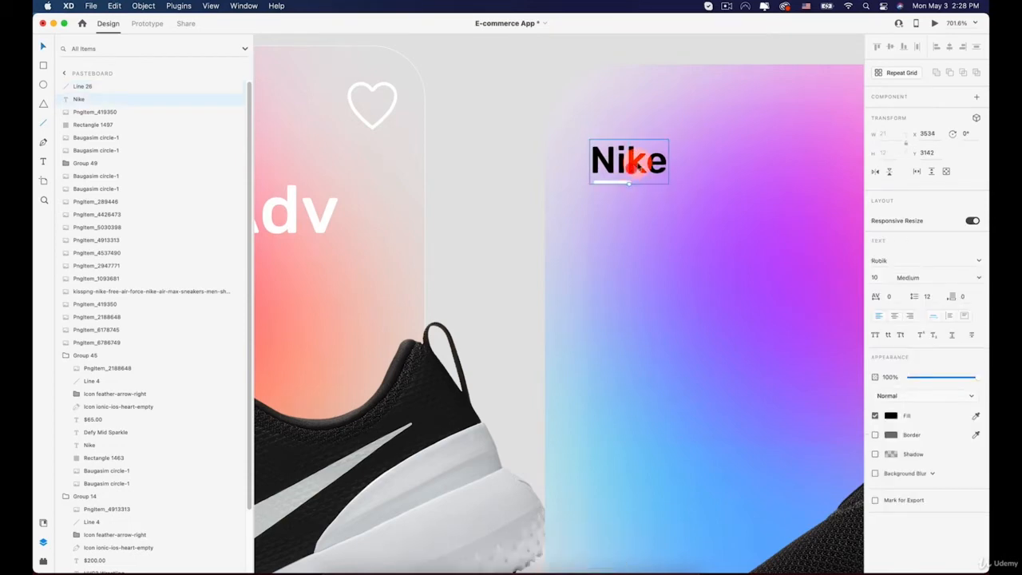
key("Right")
key("Left")
scroll(637, 164, "up", 3)
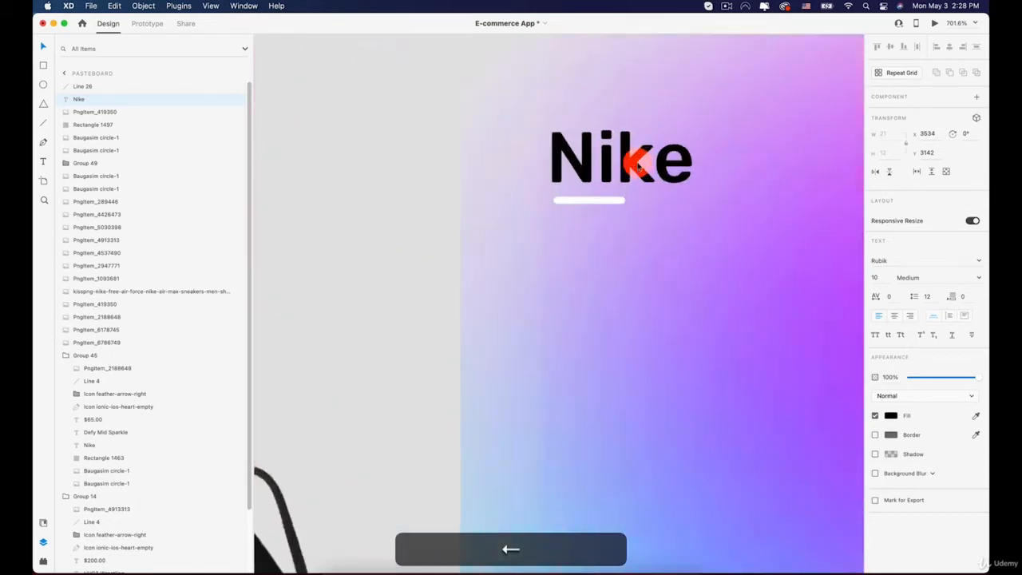
Step: Align the Nike text and its white underline, placing the text at X 3535 and the line at X 3536.5
scroll(638, 164, "up", 3)
left_click_drag(525, 152, 528, 153)
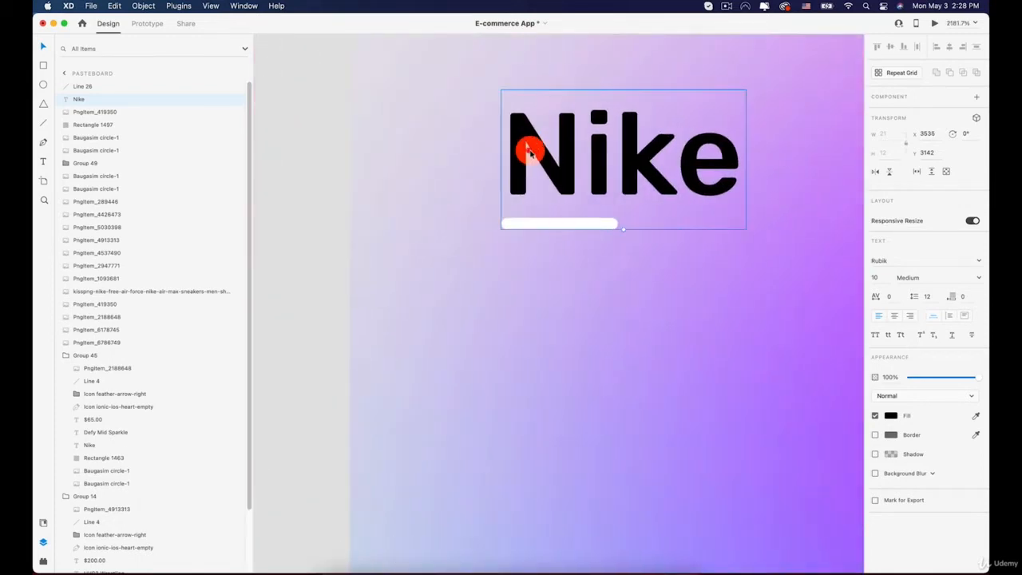
left_click(533, 225)
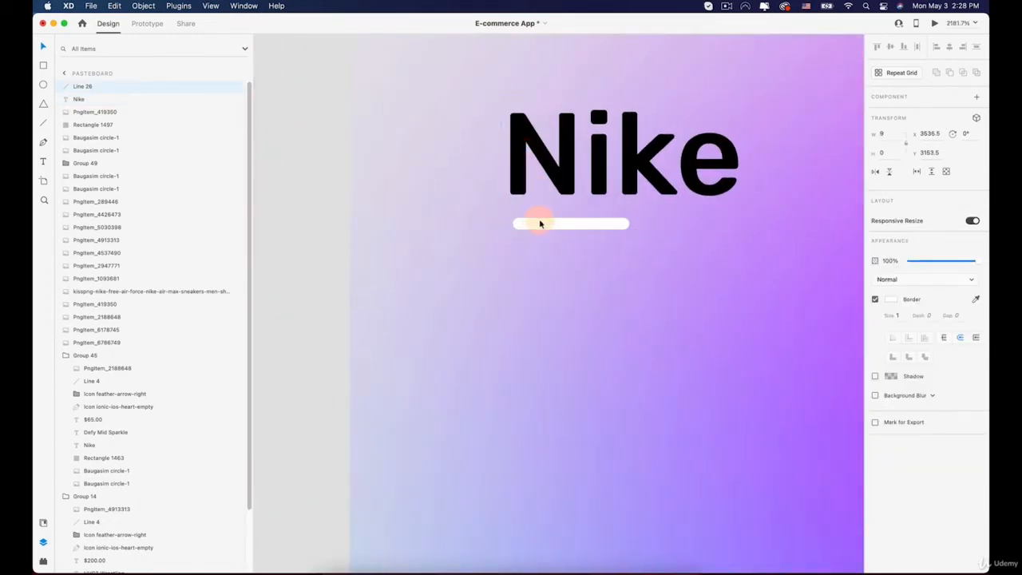
Step: Set the fill colour of the Nike text to white (#FFFFFF)
left_click(628, 148)
left_click(889, 416)
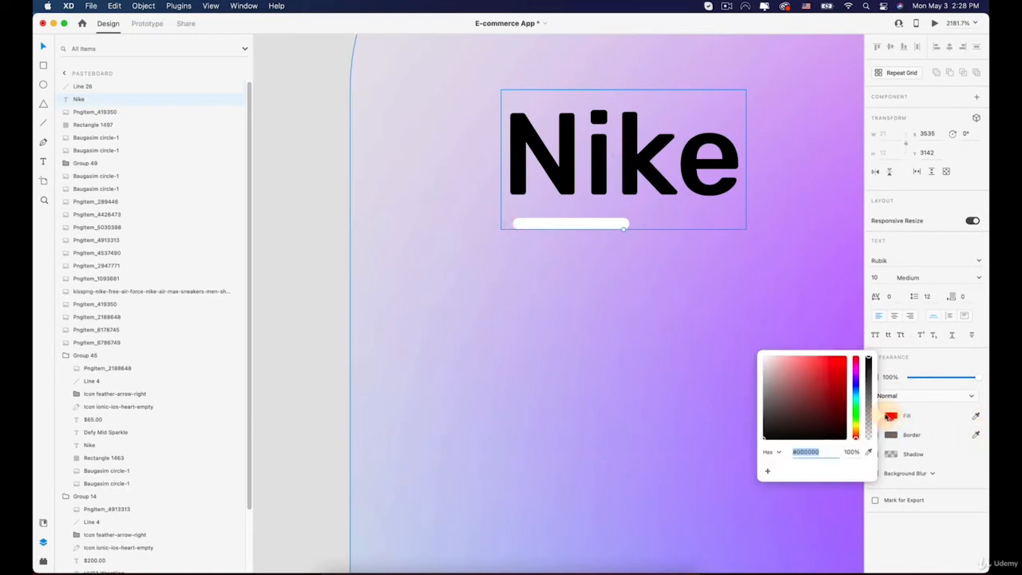
type("ffffff")
key("Return")
scroll(673, 274, "down", 10)
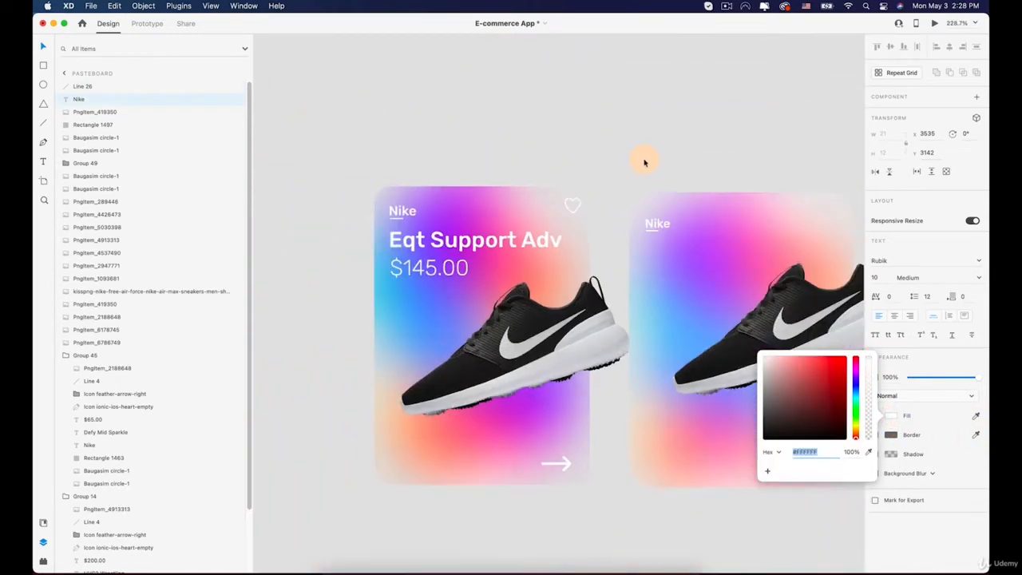
left_click(644, 160)
Step: Duplicate the Nike text on the new card and place the copy just beneath the underline at X 3535, Y 3161
key("space")
left_click_drag(696, 177, 611, 134)
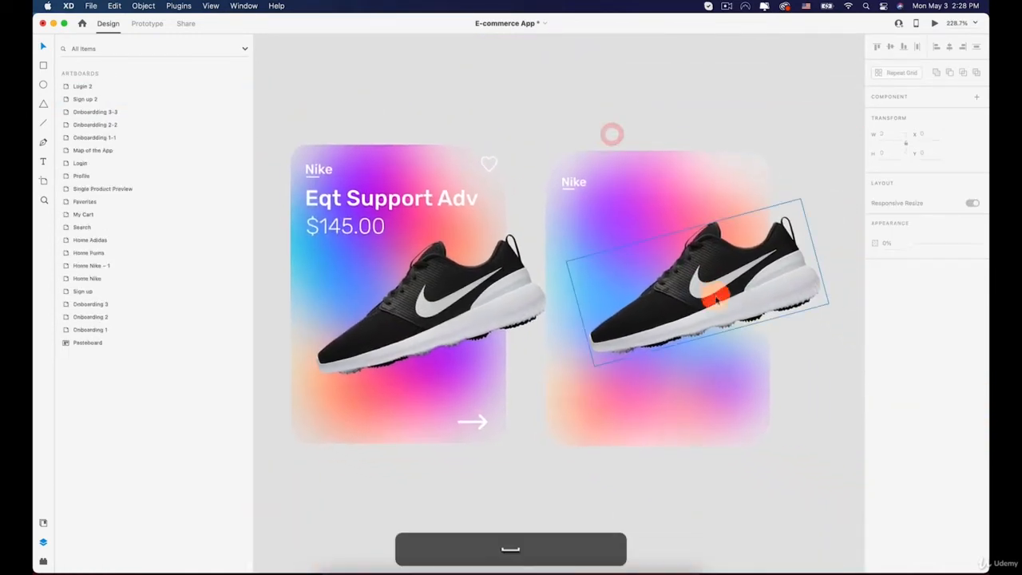
scroll(716, 300, "down", 1)
left_click(771, 488)
scroll(638, 301, "up", 3)
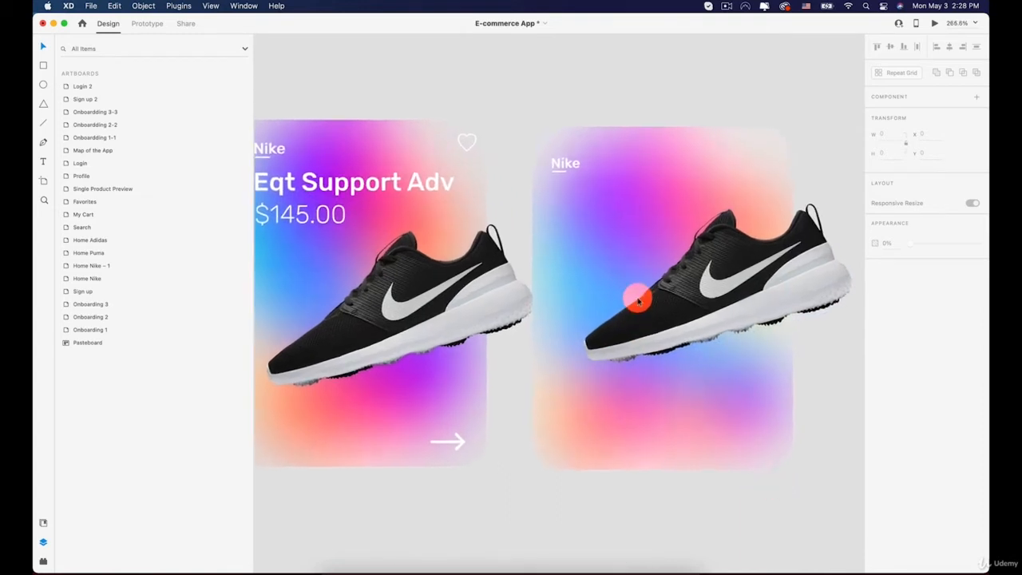
key("space")
left_click_drag(623, 221, 659, 177)
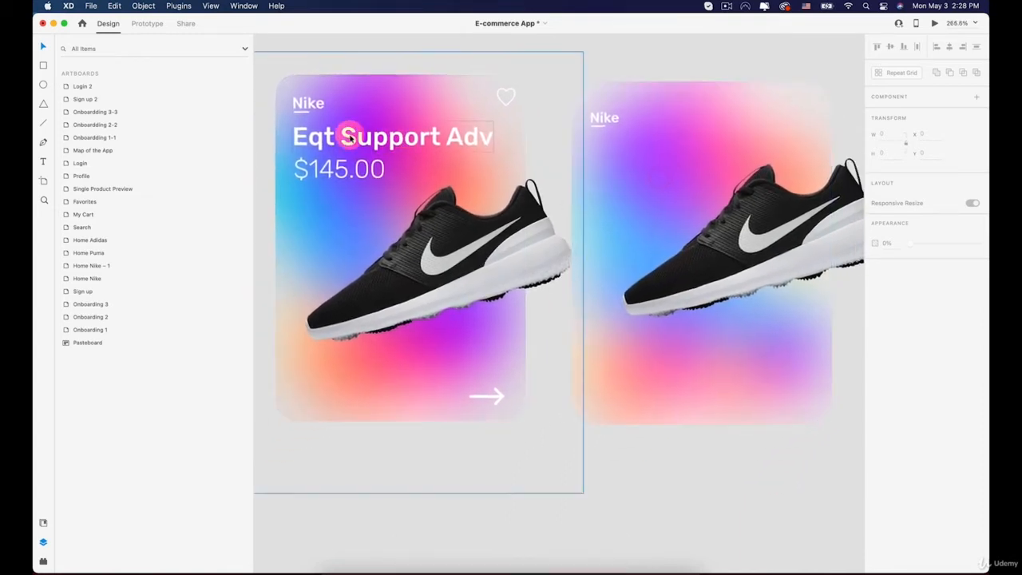
left_click(603, 117)
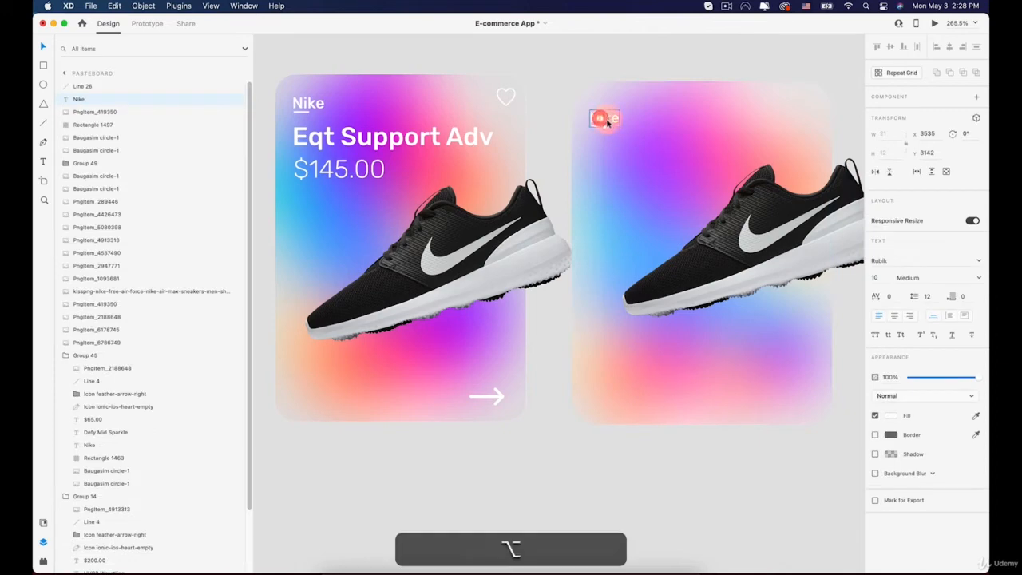
left_click_drag(603, 117, 604, 144)
Step: Replace the duplicated Nike text with "Eqt Support Adv" copied from the title on the original card
double_click(384, 134)
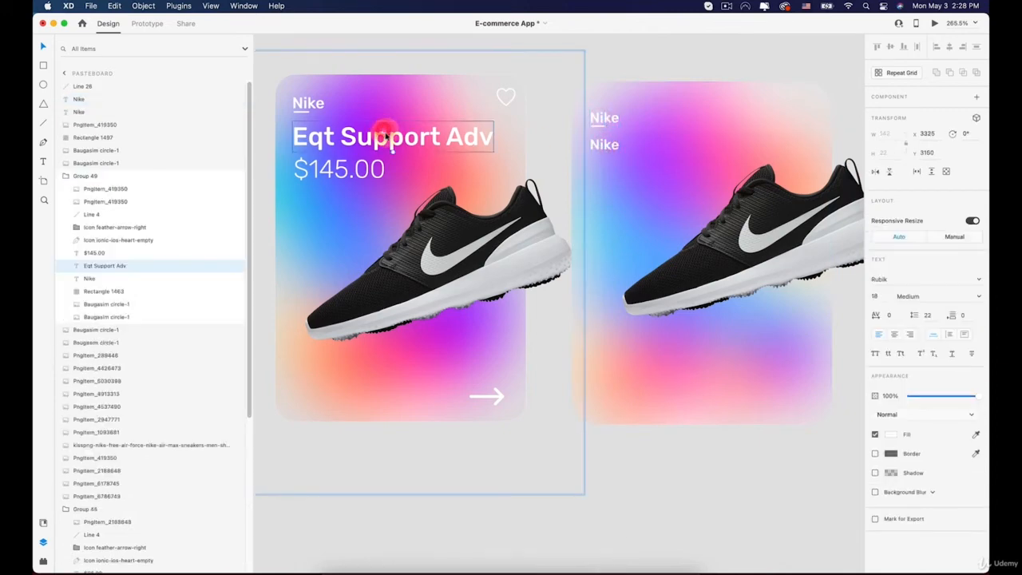
double_click(383, 134)
key("super+c")
double_click(606, 146)
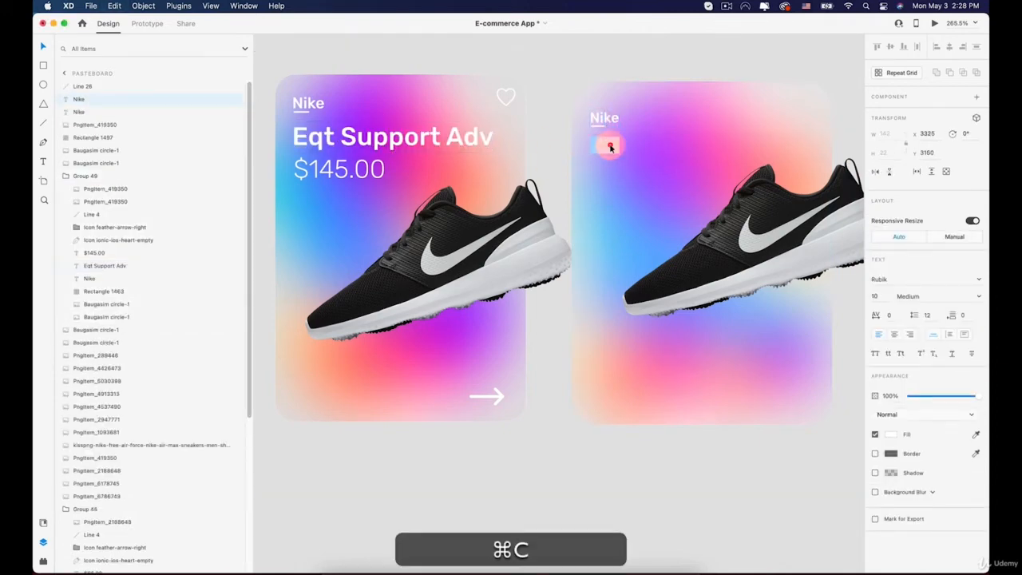
double_click(608, 146)
key("super+v")
left_click(43, 46)
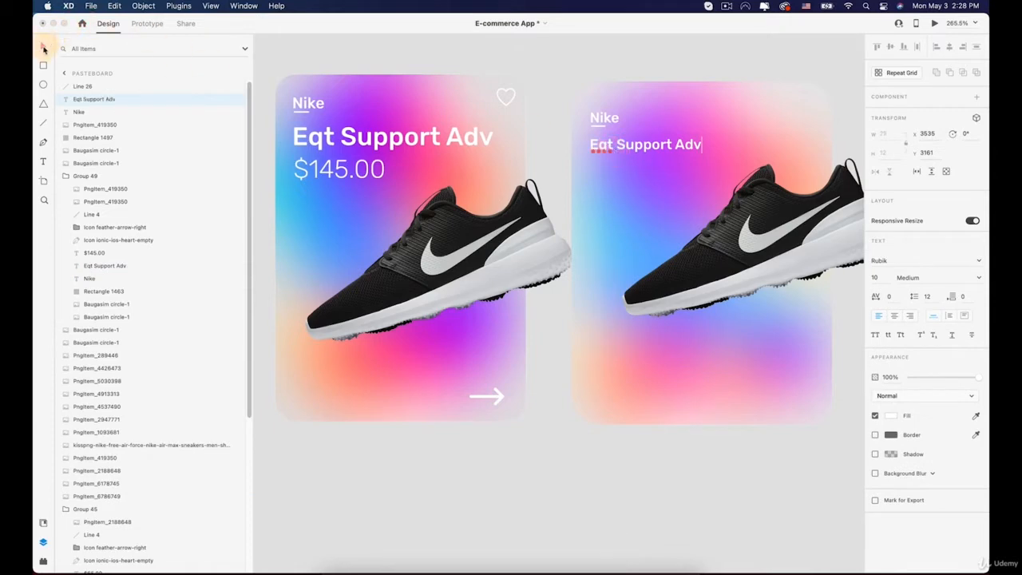
left_click(637, 180)
Step: Enlarge the new Eqt Support Adv title to font size 19 and position it at X 3535, Y 3156
left_click(643, 158)
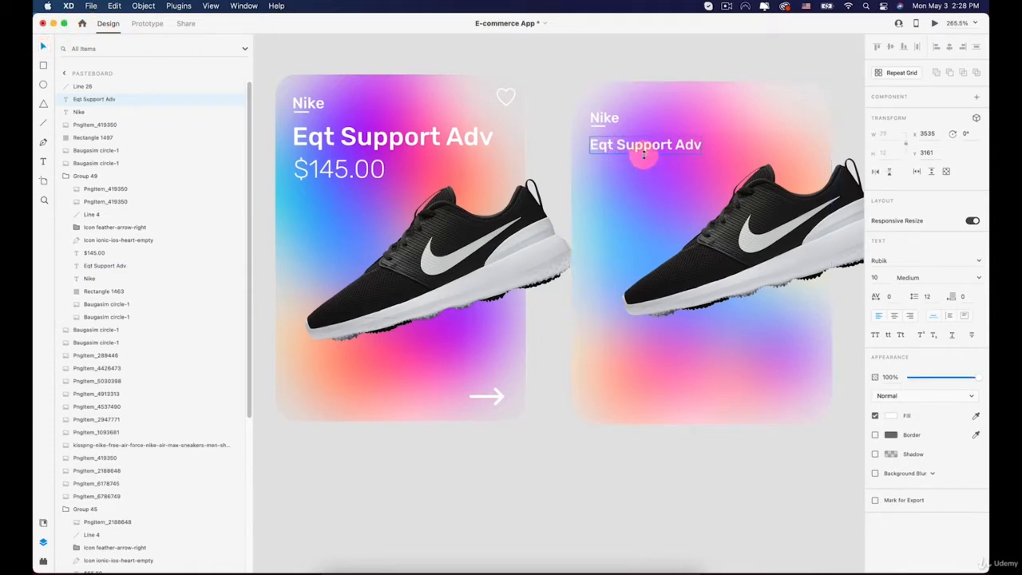
left_click_drag(644, 154, 669, 152)
scroll(626, 146, "up", 5)
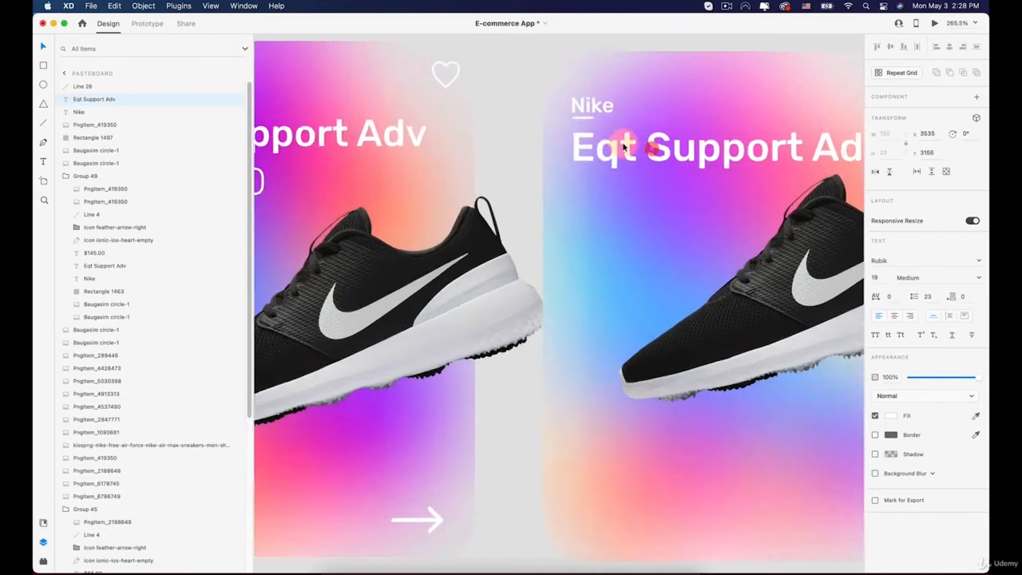
Step: Duplicate the Eqt Support Adv title directly beneath itself at X 3534, Y 3182 and change the copy's text to "$150.00"
left_click_drag(577, 149, 668, 206)
scroll(575, 147, "down", 5)
scroll(580, 155, "up", 2)
key("space")
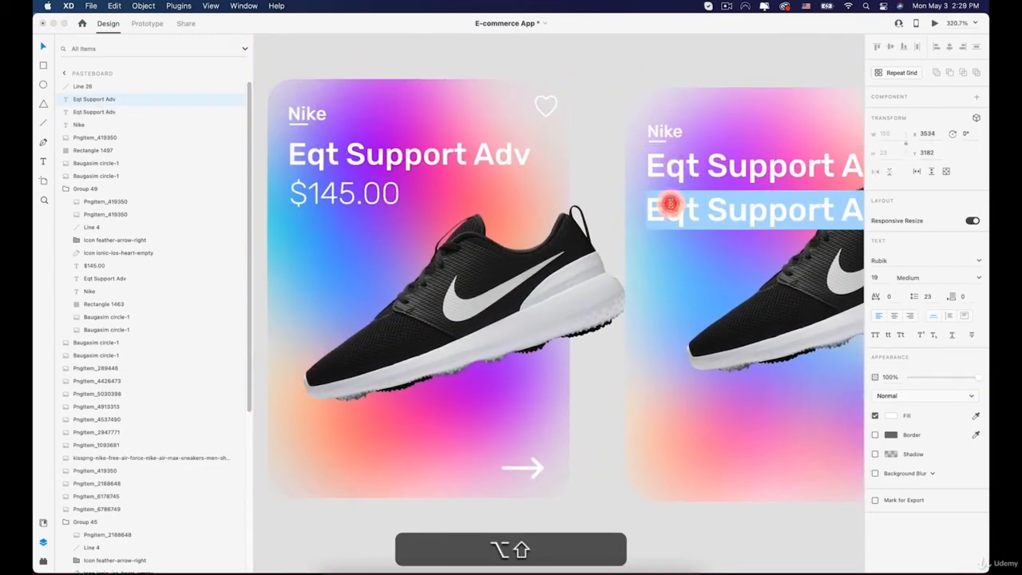
type("$")
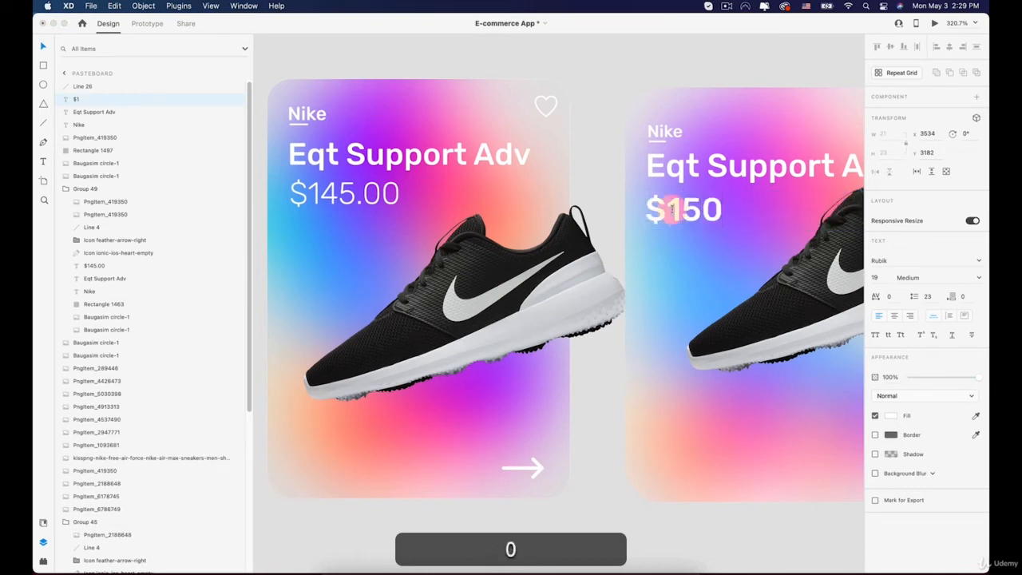
type("150")
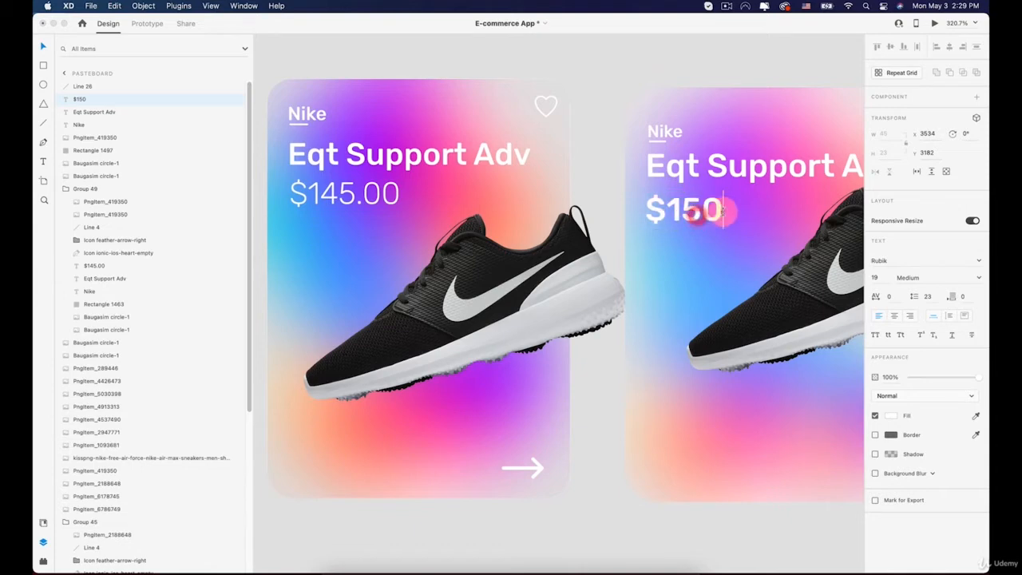
type(".p")
key("BackSpace")
type("0")
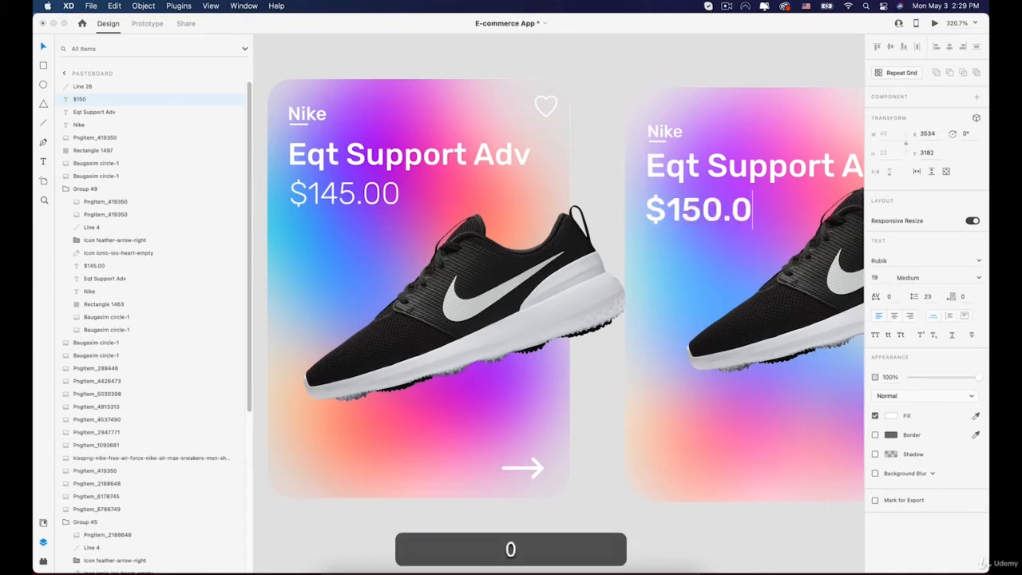
type("0")
Step: Set the $150.00 price text to Regular weight and reduce its font size to 18
triple_click(694, 201)
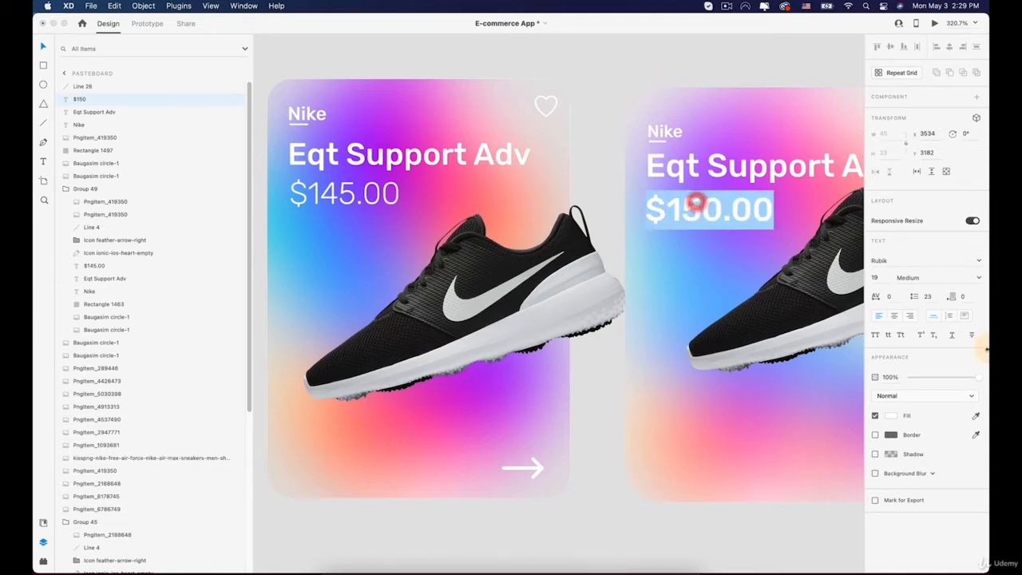
left_click(980, 278)
left_click(904, 296)
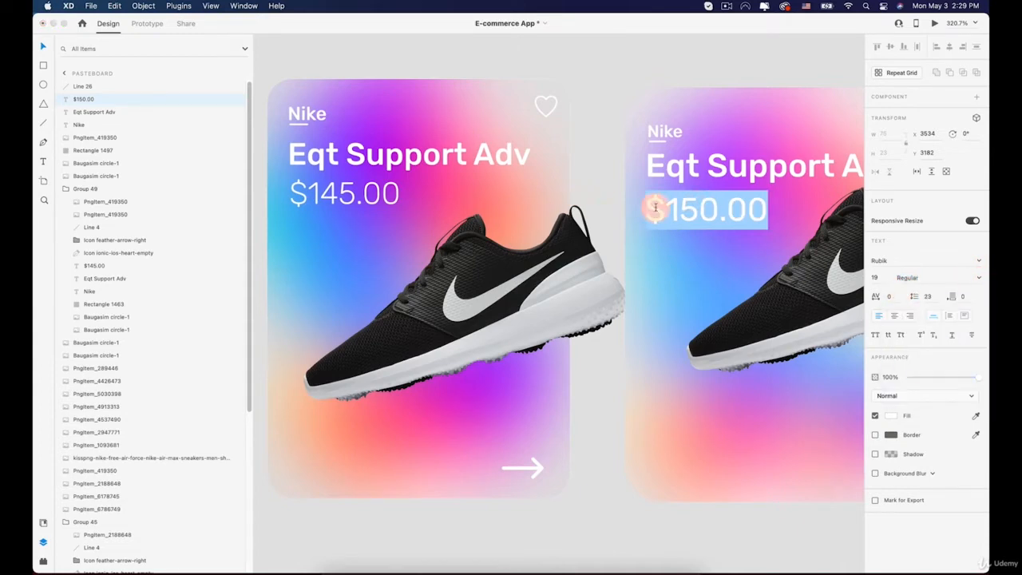
key("Escape")
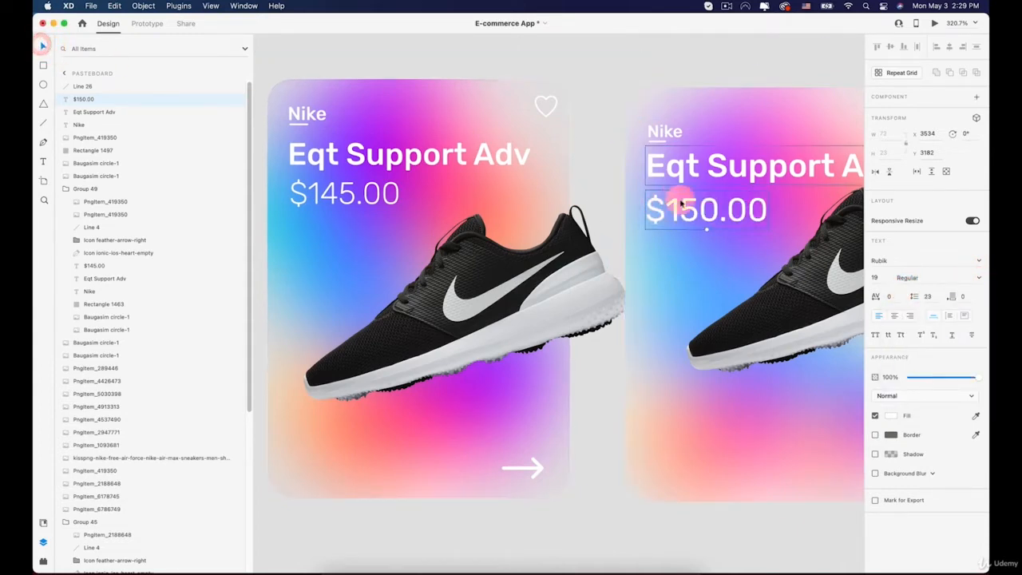
left_click(699, 233)
left_click_drag(706, 230, 693, 209)
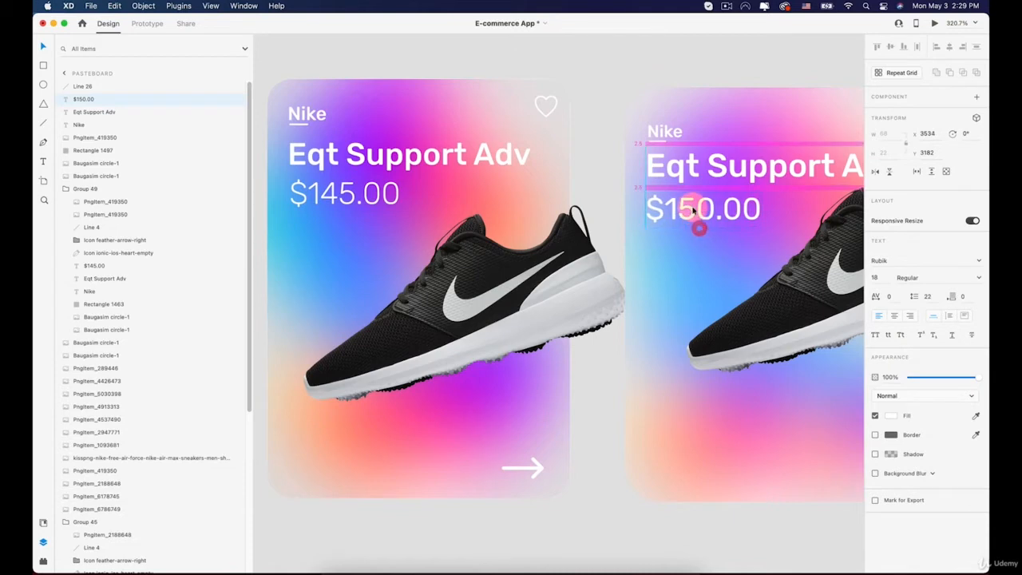
scroll(692, 209, "down", 10)
left_click(714, 406)
Step: Search the Icons 4 Design plugin for "arrow" and insert the Feather arrow-right icon
scroll(714, 406, "up", 5)
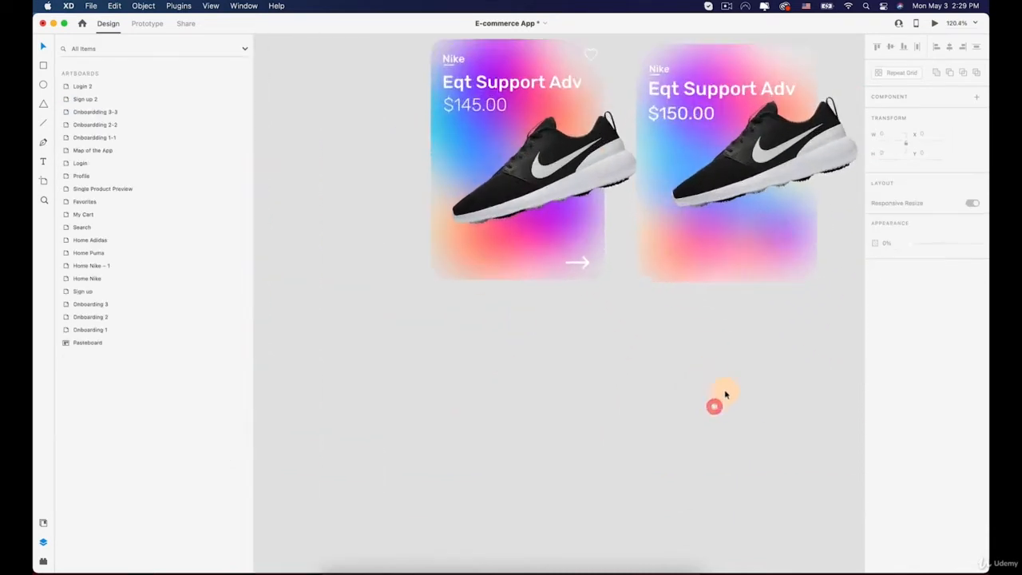
scroll(674, 348, "up", 3)
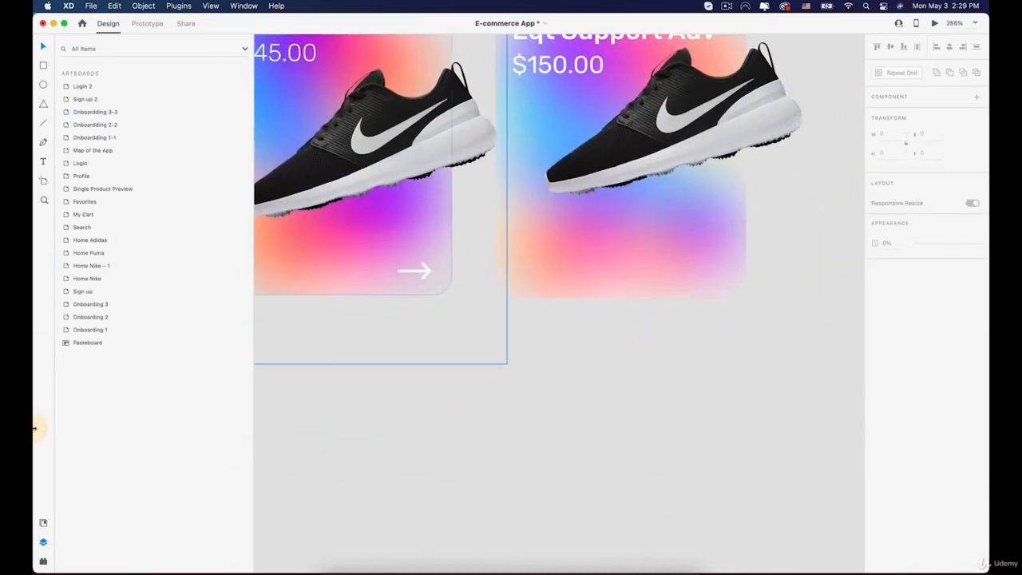
left_click(42, 560)
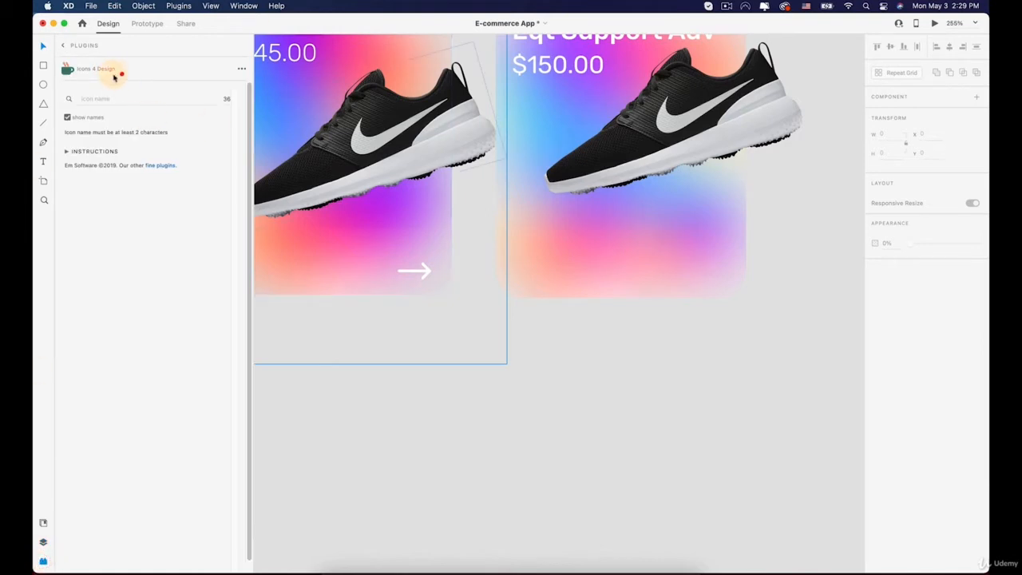
left_click(63, 46)
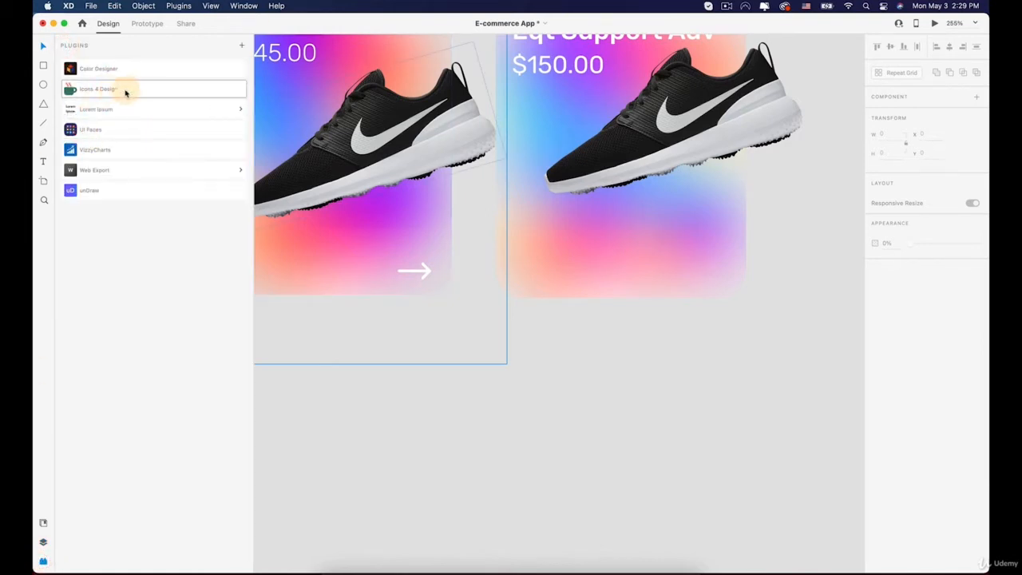
left_click(90, 84)
left_click(104, 97)
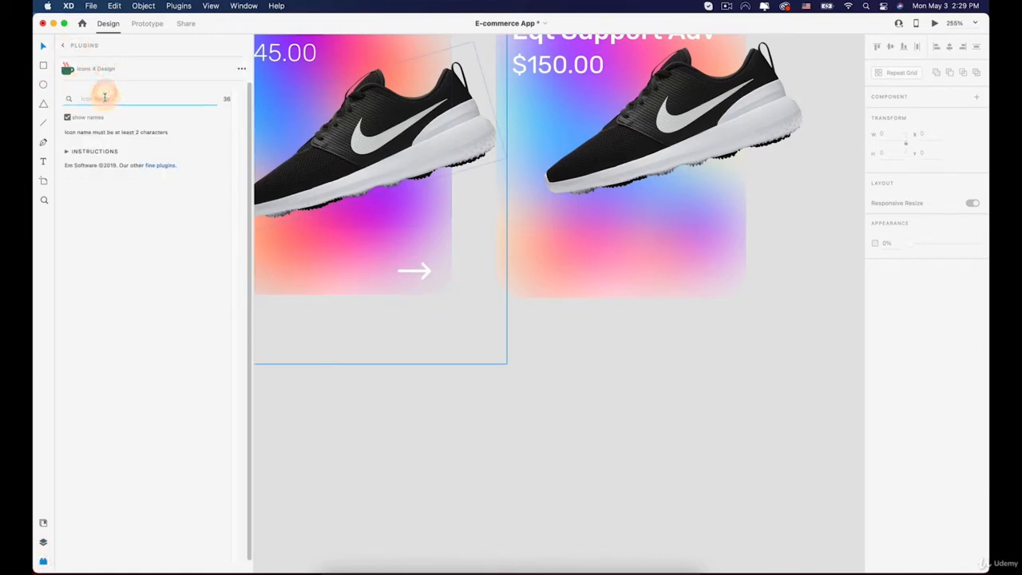
type("rrow")
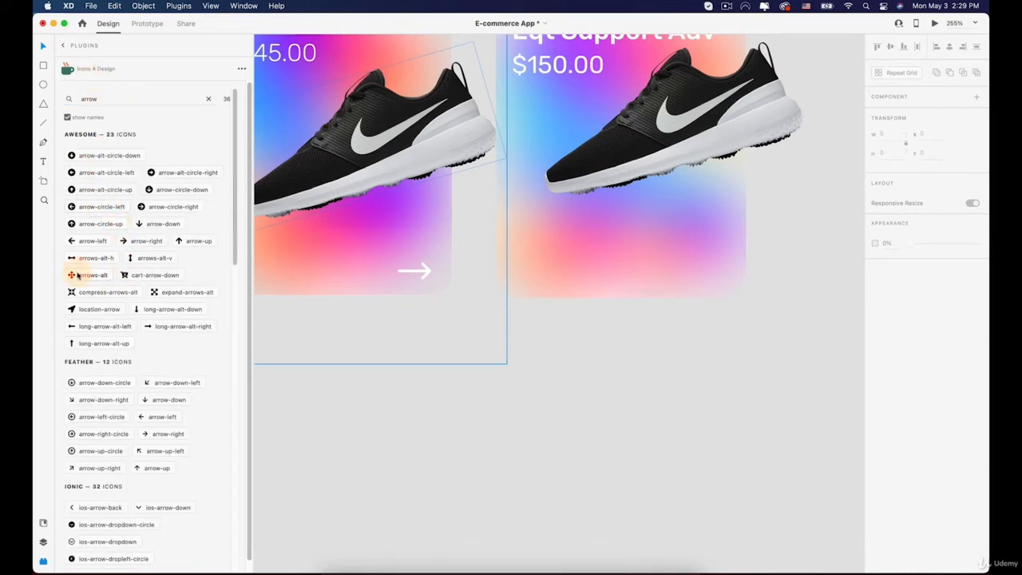
scroll(123, 372, "down", 2)
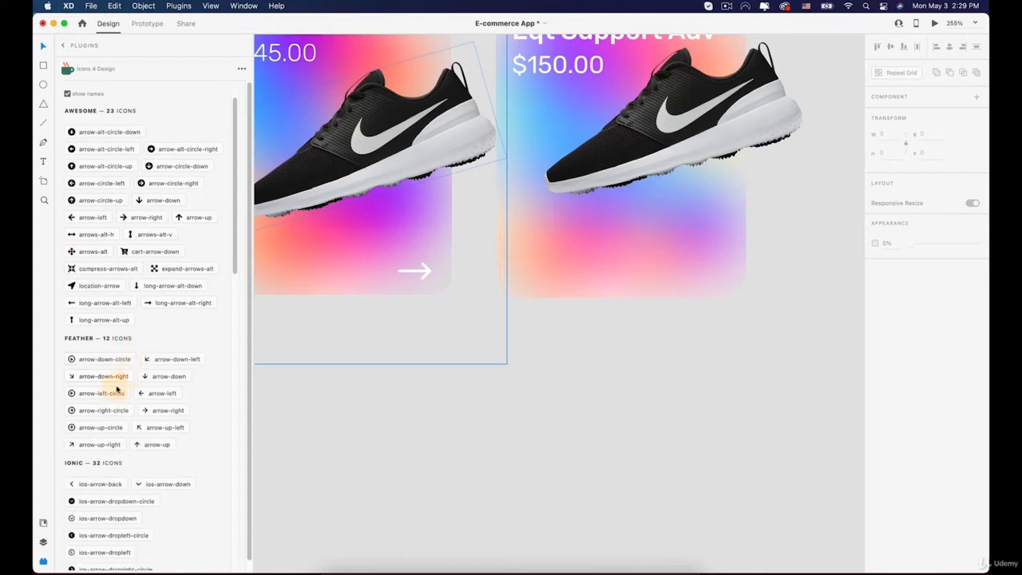
left_click(154, 412)
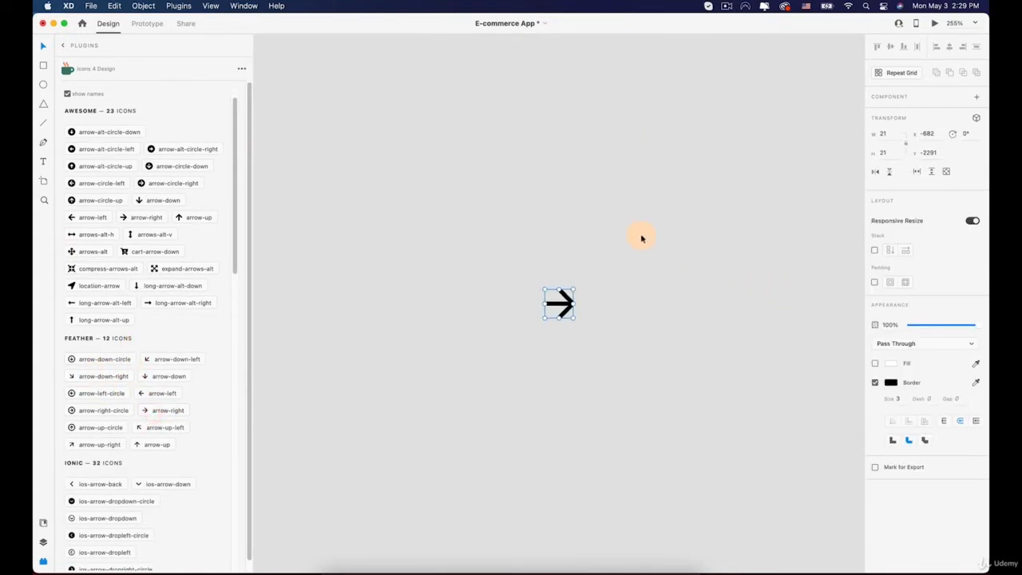
Step: Move the arrow icon across the pasteboard onto the lower part of the new shoe card
left_click_drag(565, 309, 737, 434)
scroll(724, 426, "down", 5)
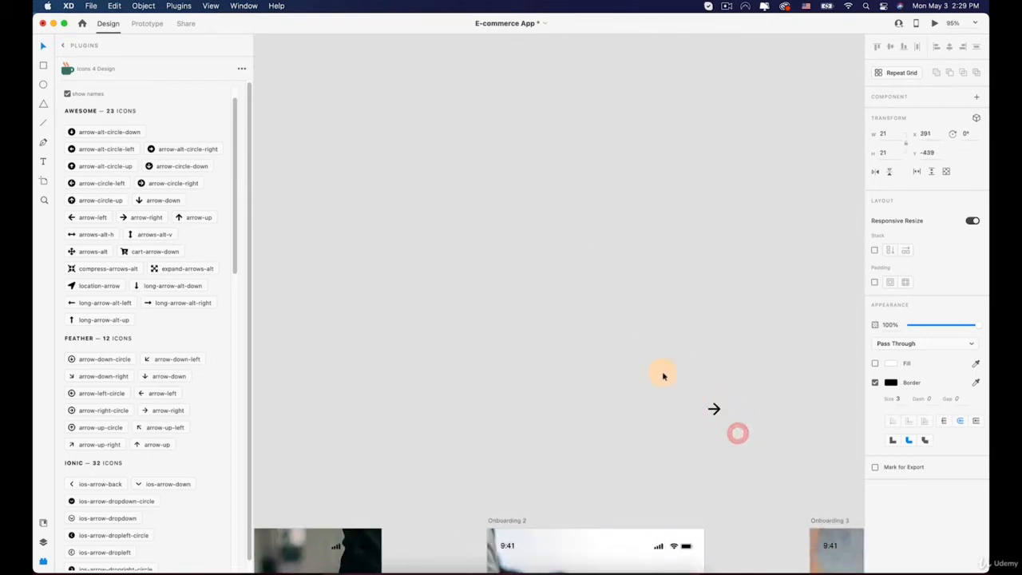
scroll(663, 376, "down", 5)
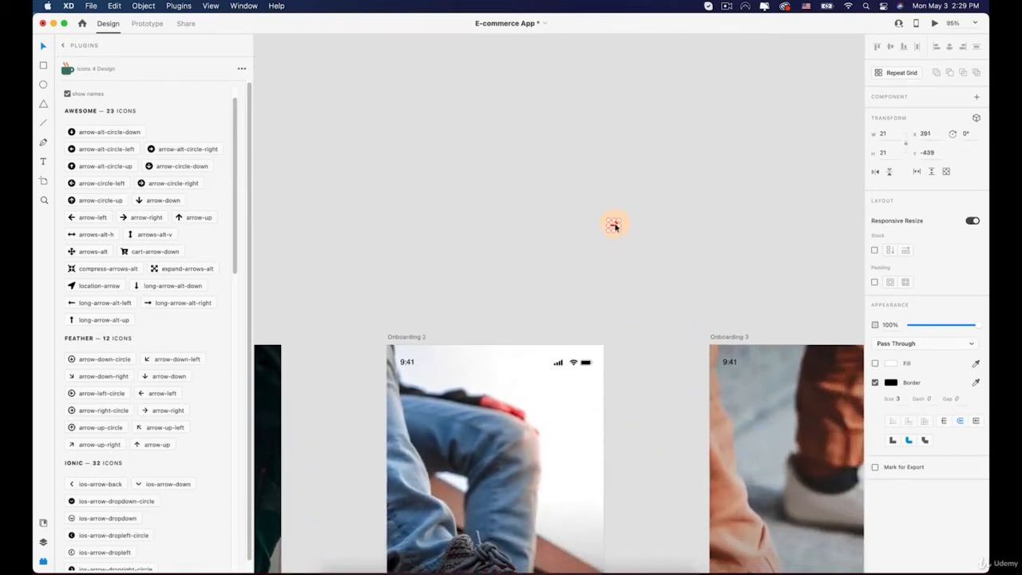
scroll(671, 332, "down", 10)
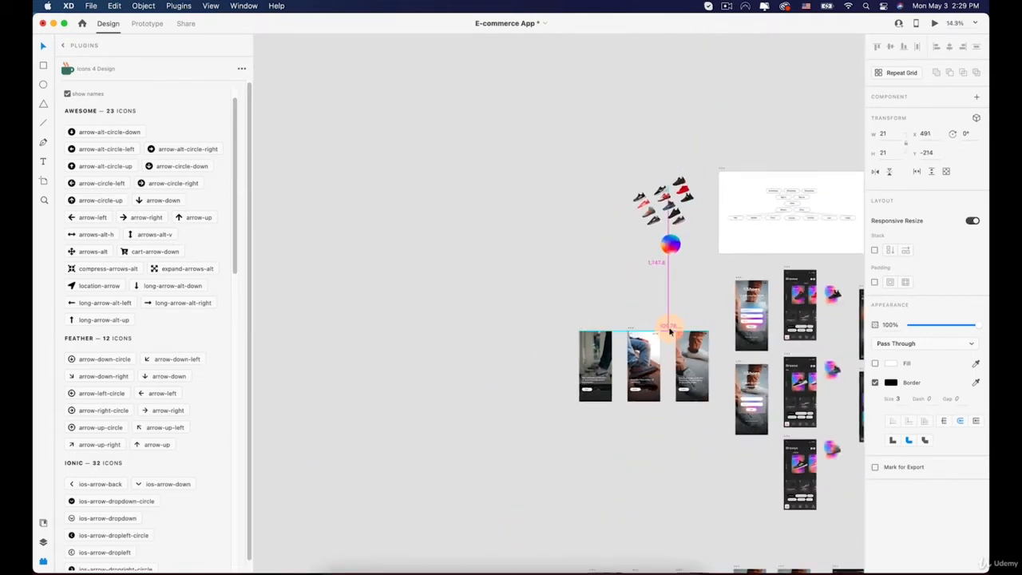
scroll(671, 332, "down", 4)
left_click_drag(671, 331, 565, 134)
scroll(798, 472, "up", 15)
scroll(646, 261, "up", 10)
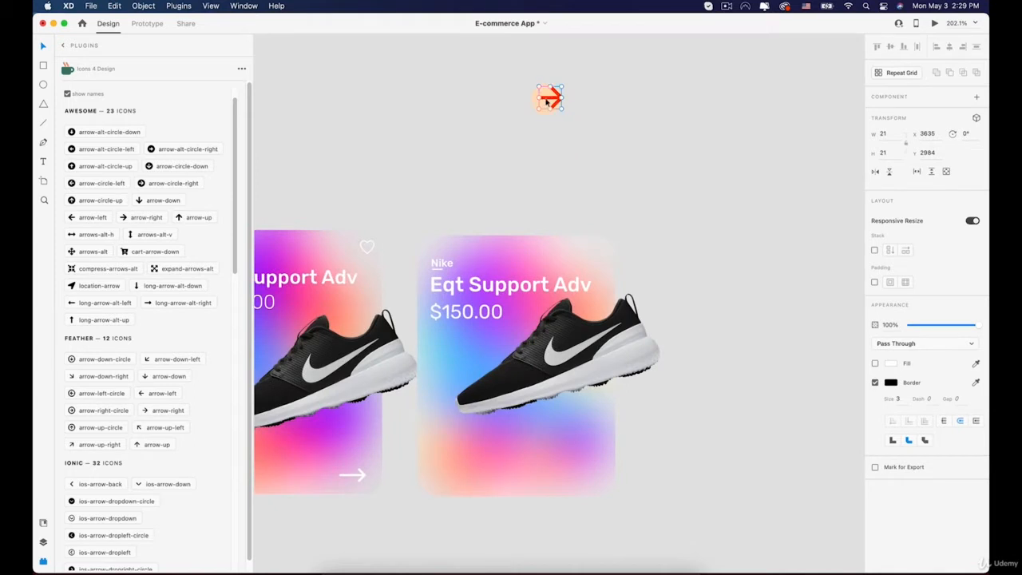
left_click_drag(548, 101, 526, 454)
Step: Stretch the arrow to about 43.85 wide by 12.34 high near the card's lower-right corner, at X 3637.15, Y 3337
scroll(582, 490, "up", 5)
key("super+z")
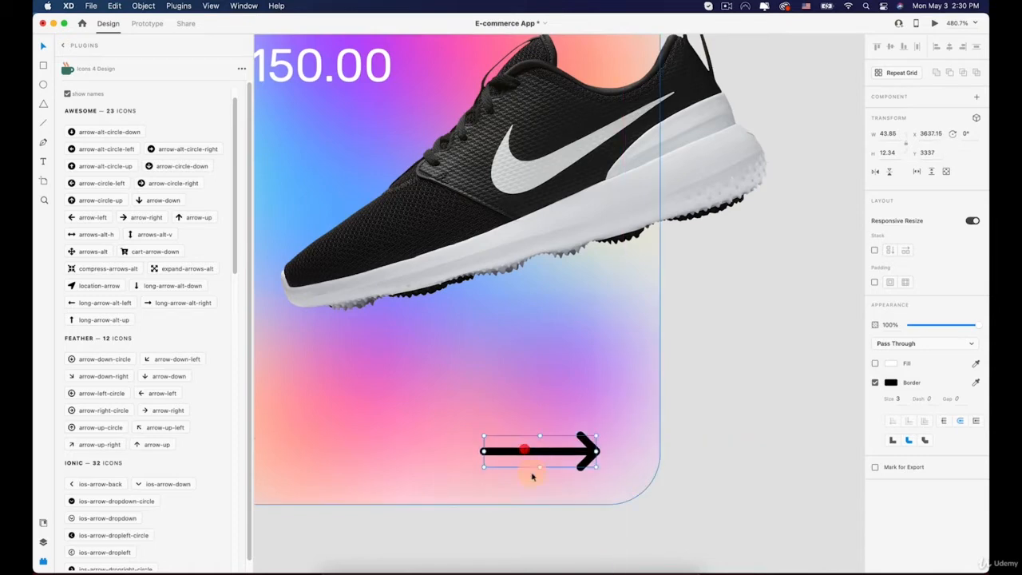
left_click_drag(496, 365, 659, 357)
scroll(660, 360, "down", 5)
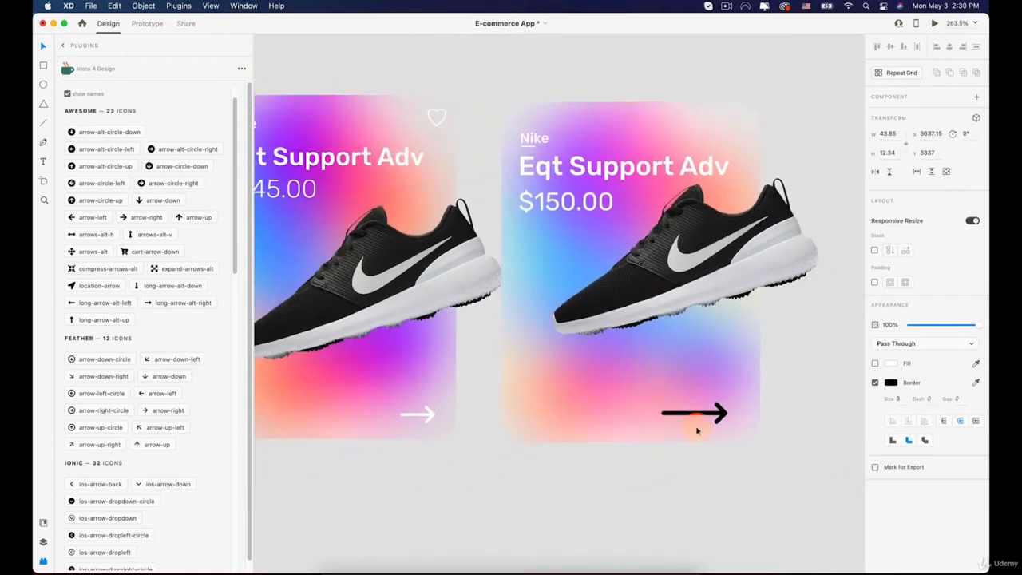
Step: Move the arrow closer to the card's lower-right corner, at about X 3645.15, Y 3341, and set its border size to 2
left_click_drag(699, 414, 709, 421)
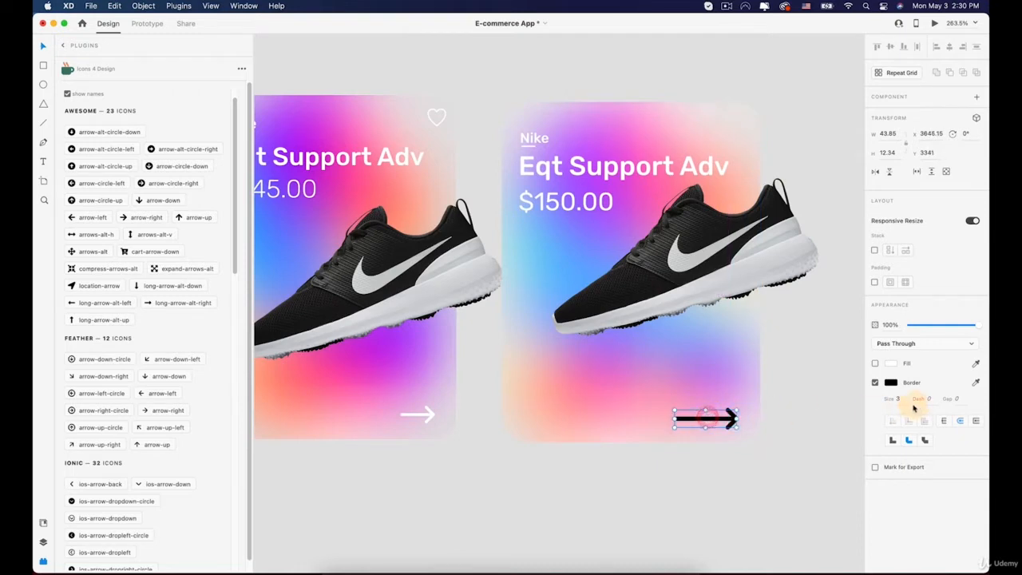
key("Down")
key("Down")
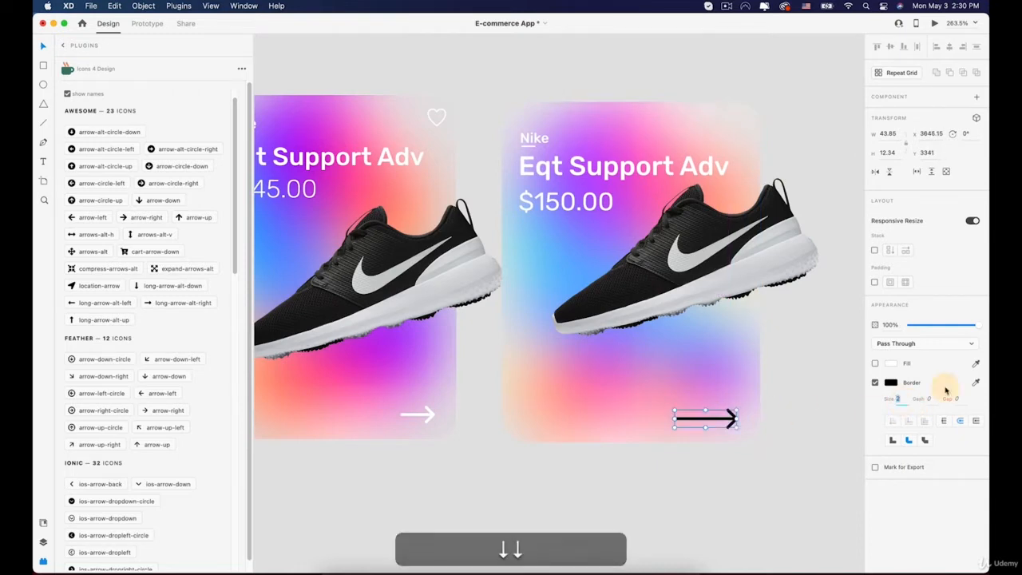
Step: Shorten the arrow from its tail end to about 33.21 wide and change its border color to white
left_click(675, 418)
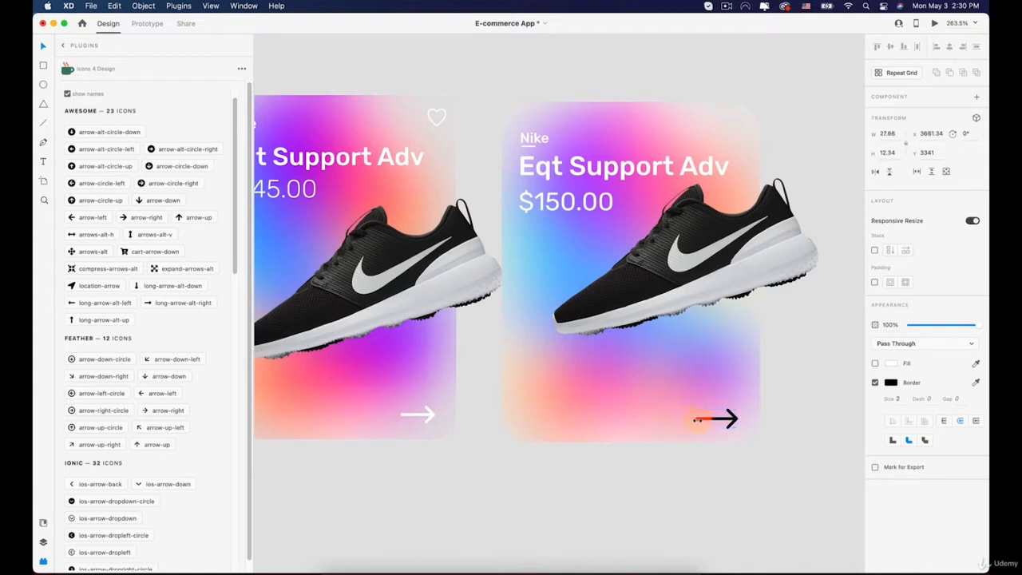
left_click(895, 382)
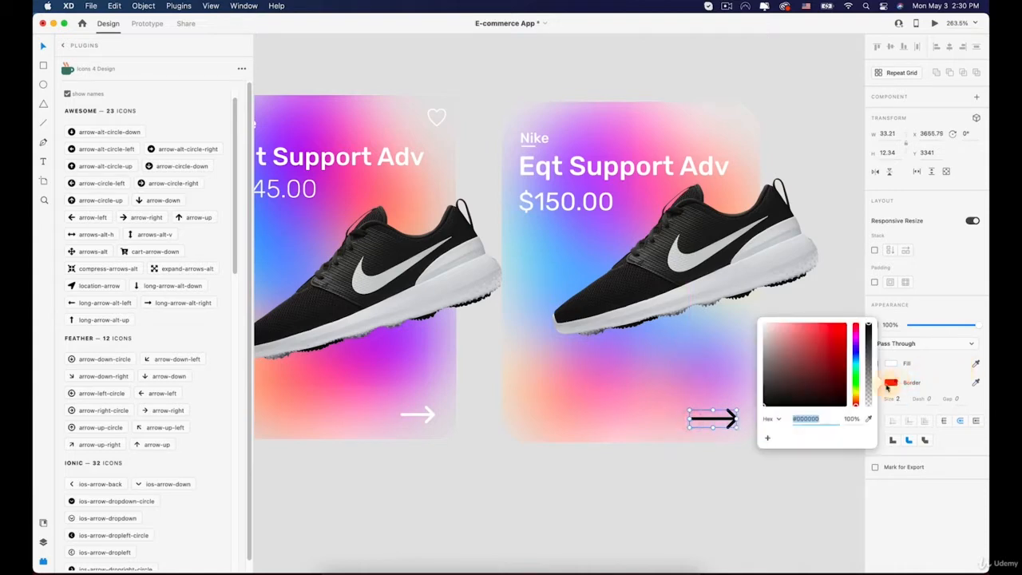
left_click(706, 496)
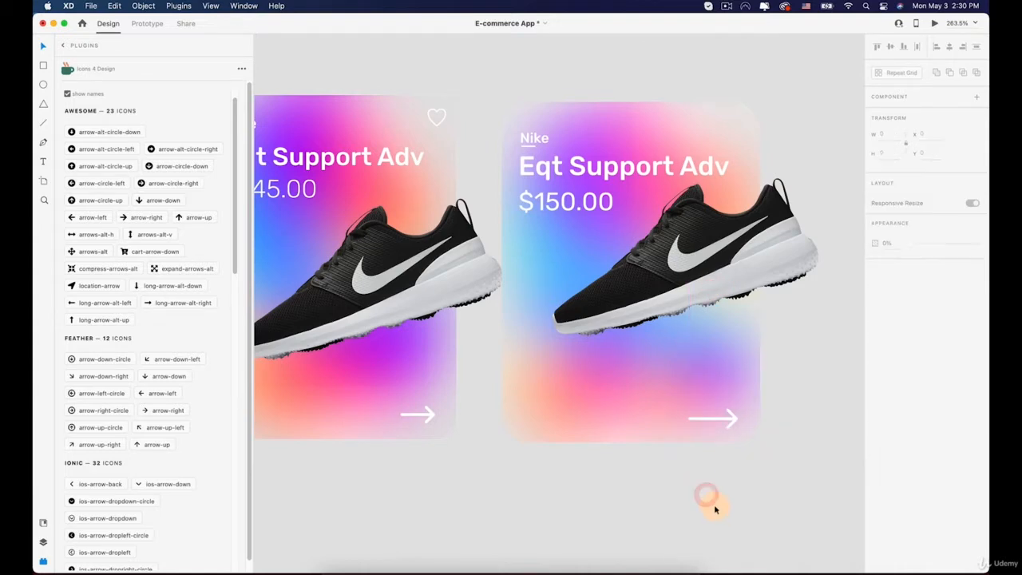
Step: Reduce the corner radius of the new card's glass rectangle to 18
scroll(713, 504, "down", 5)
key("space")
left_click_drag(713, 492, 671, 410)
scroll(670, 317, "up", 5)
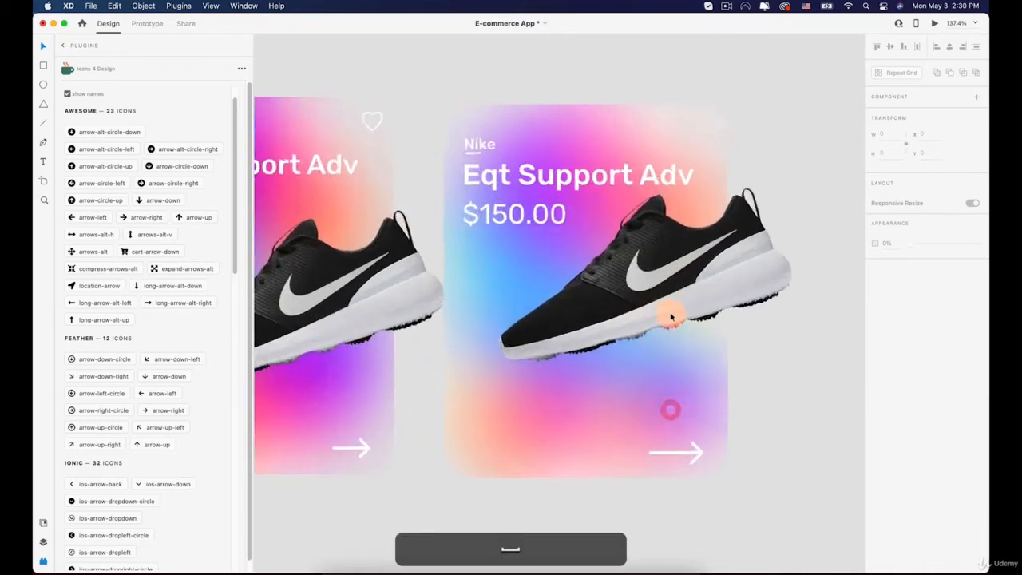
scroll(670, 317, "up", 3)
key("space")
left_click_drag(581, 145, 689, 274)
left_click(590, 173)
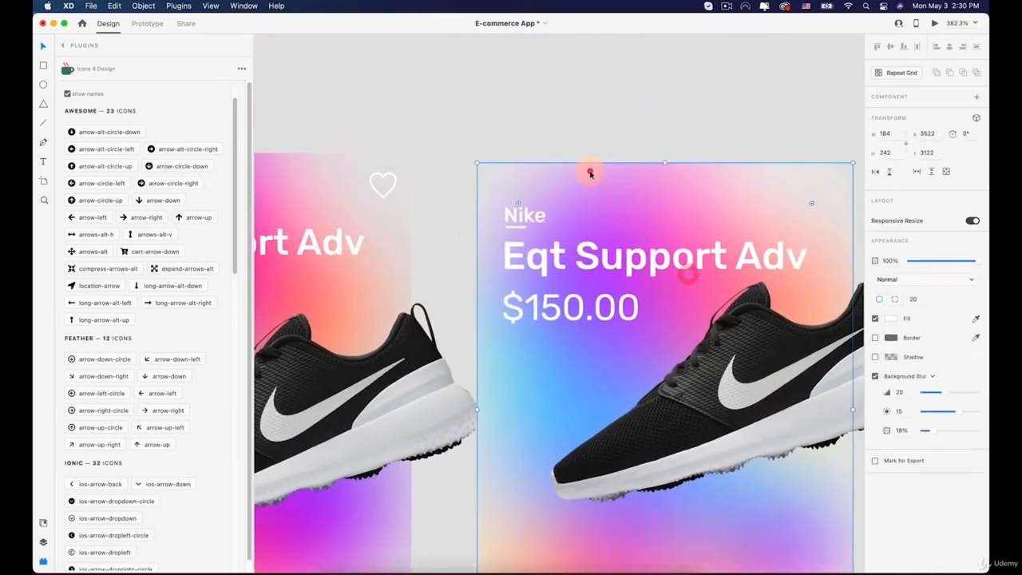
scroll(590, 173, "up", 5)
left_click(448, 235)
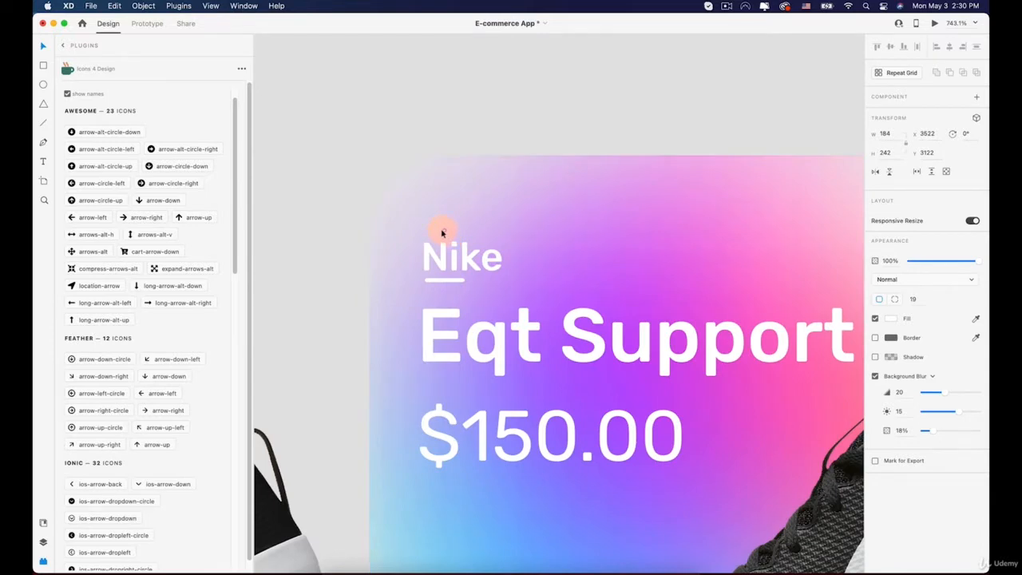
scroll(438, 229, "down", 5)
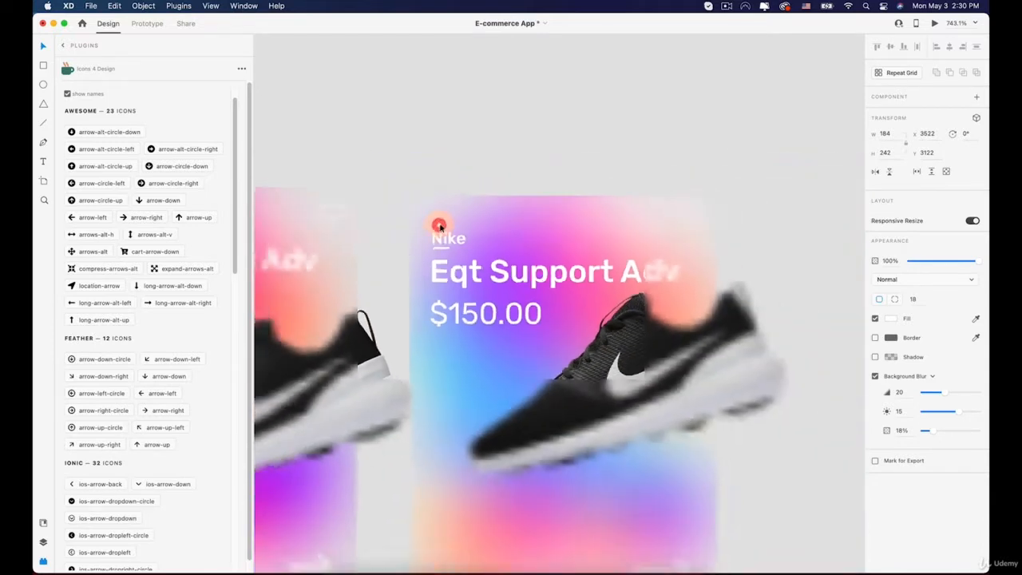
Step: Enlarge the large gradient shape behind the card's upper area to about 209.25 by 209.25
key("super")
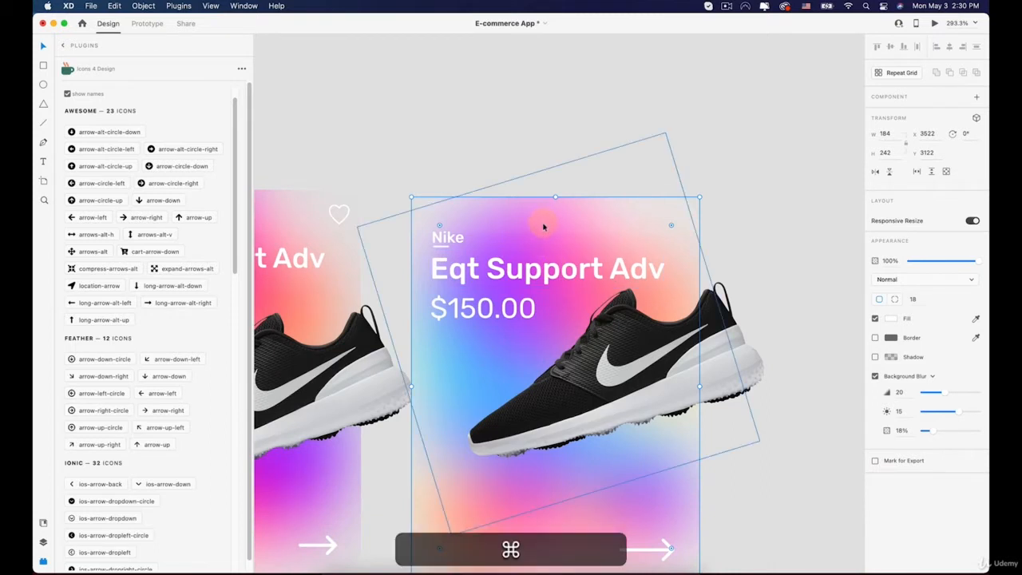
left_click(569, 237, "super")
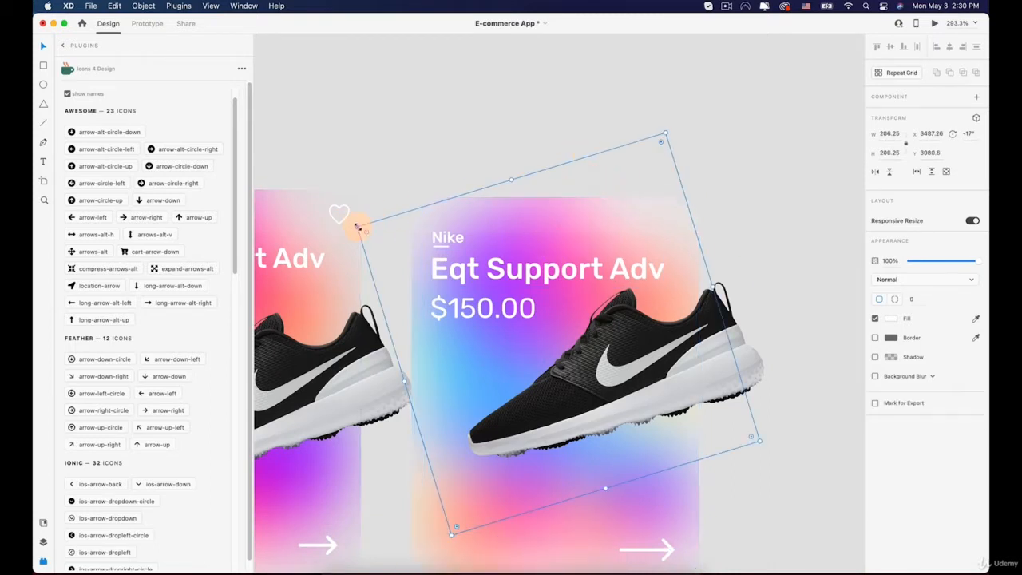
left_click_drag(357, 228, 344, 217)
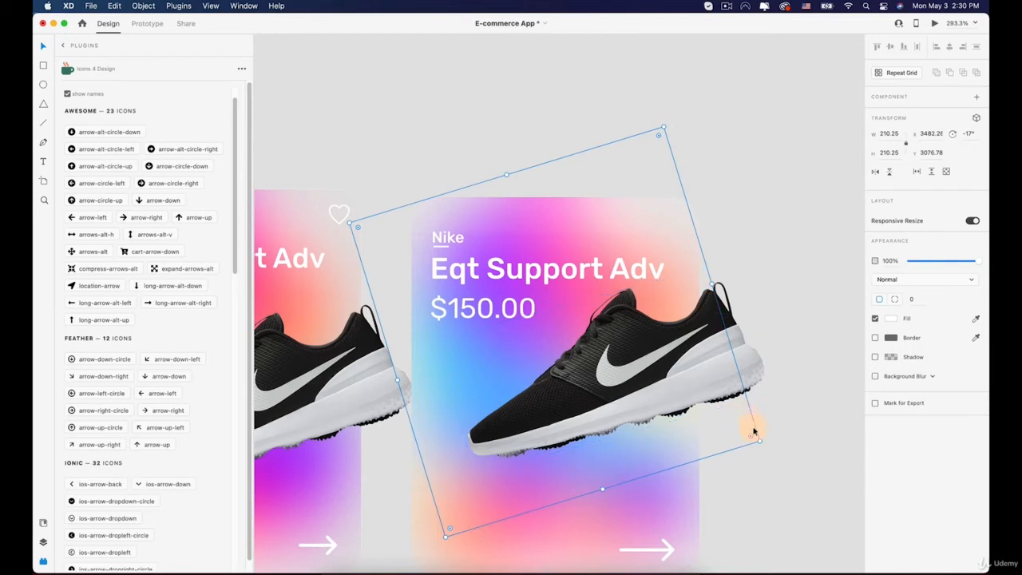
left_click_drag(757, 440, 764, 450)
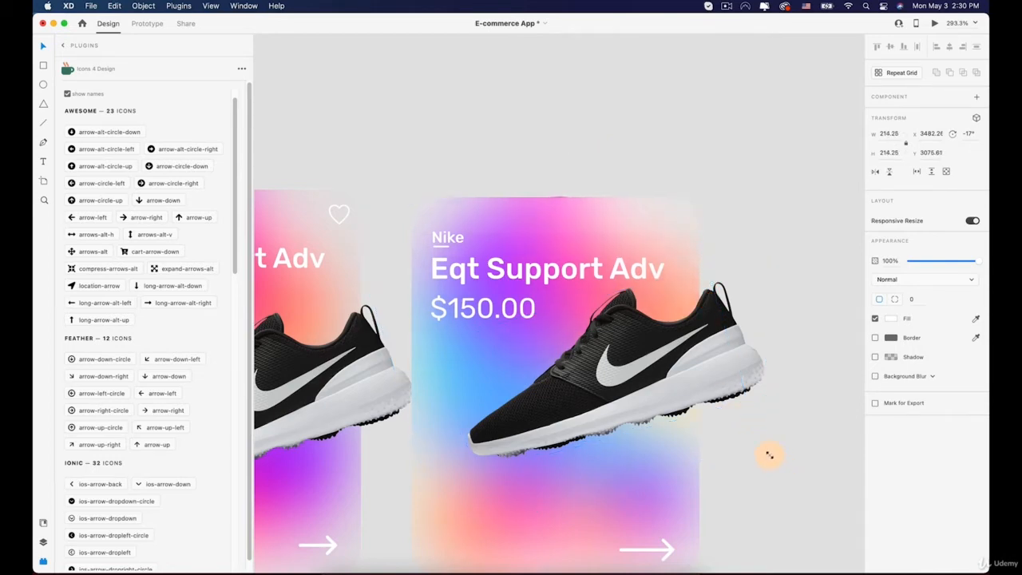
left_click_drag(769, 456, 760, 448)
Step: Resize the gradient shape behind the card's lower-left area to about 148.62 square, shift it left and rotate it to 127°
key("space")
left_click_drag(643, 420, 618, 240)
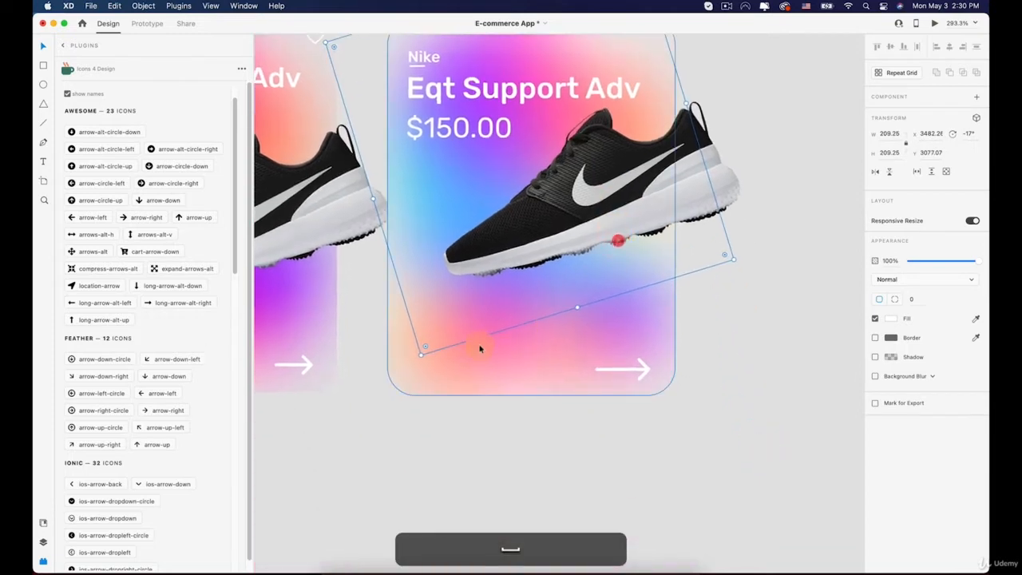
key("alt")
left_click(459, 370, "alt+super")
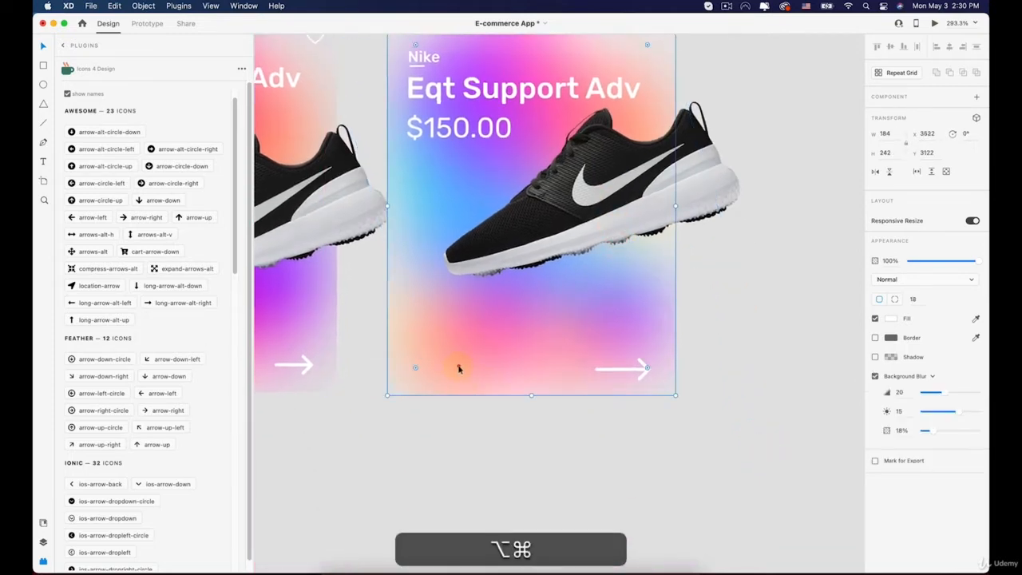
left_click(459, 365, "super")
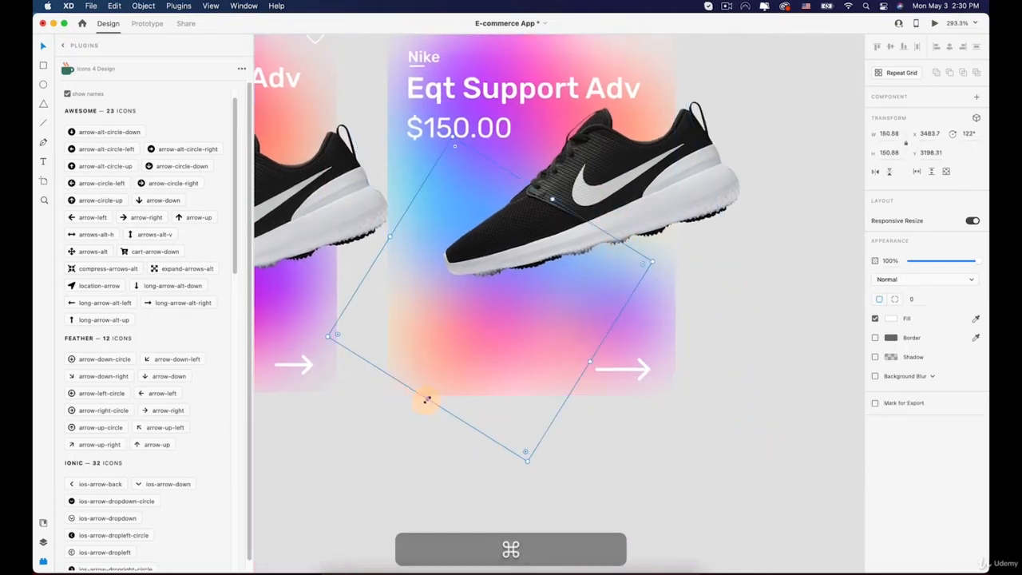
mouse_move(424, 401)
left_mouse_down()
mouse_move(415, 411)
mouse_move(418, 390)
left_mouse_up()
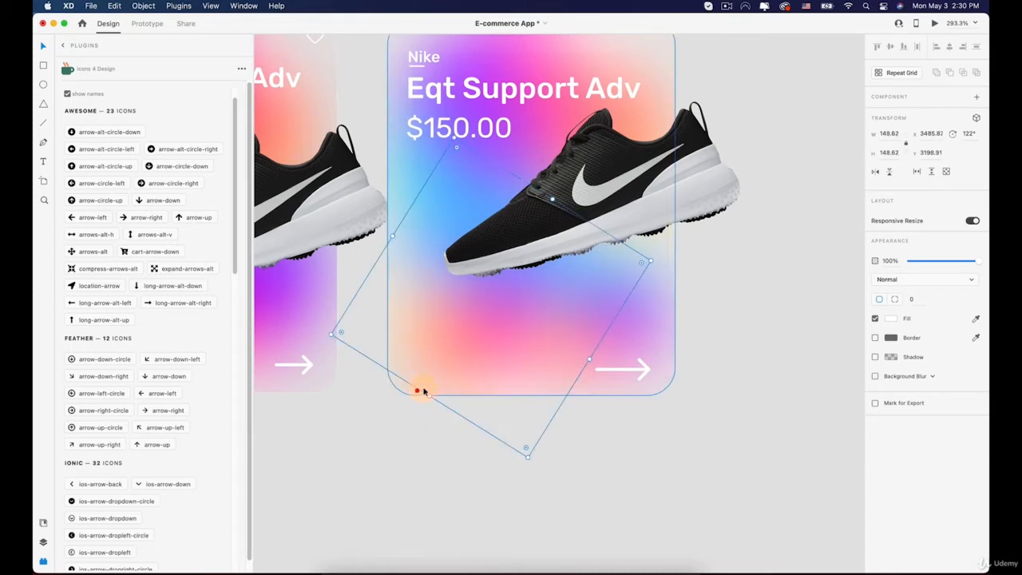
key("Left")
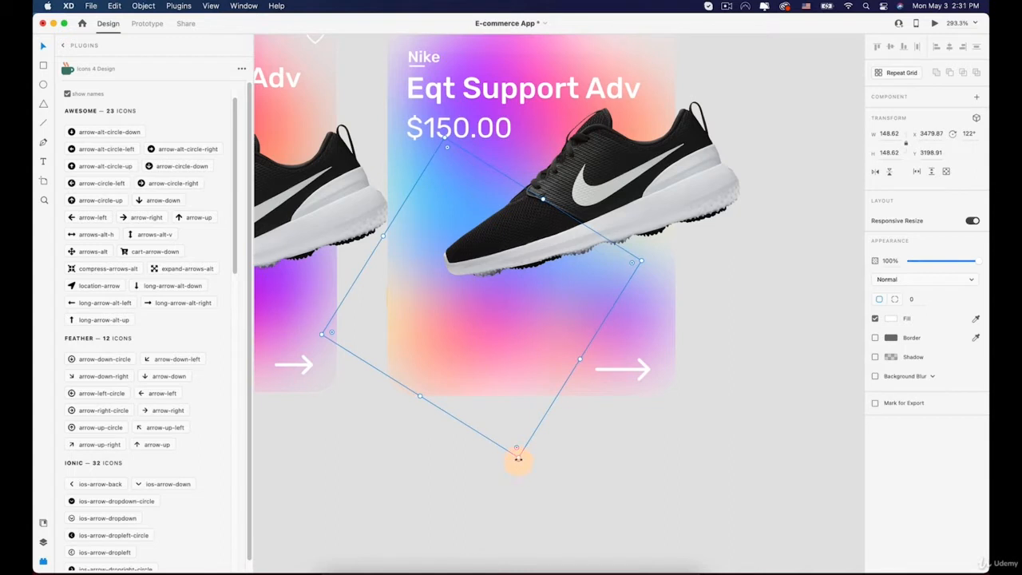
left_click_drag(517, 459, 425, 438)
key("Right")
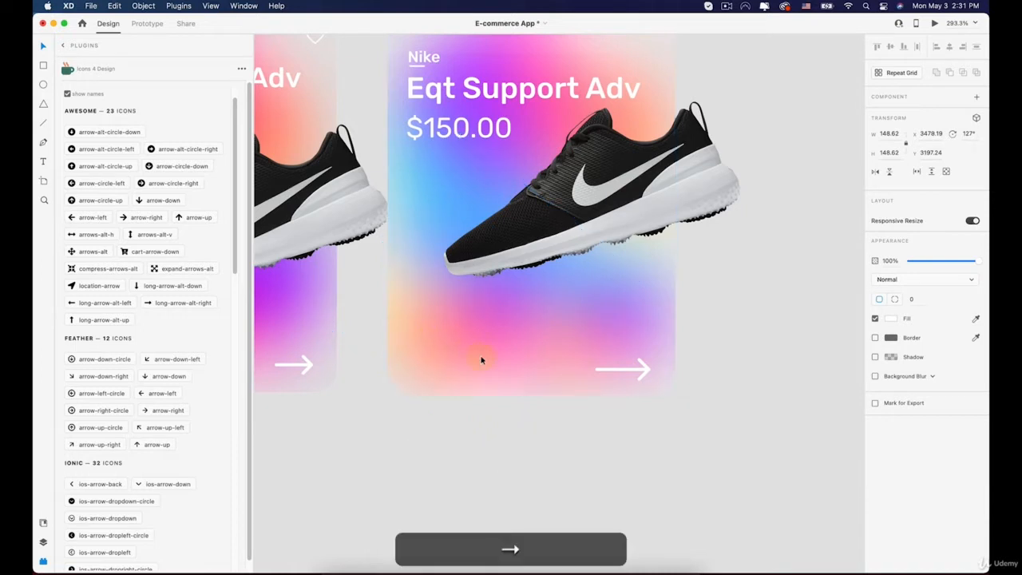
Step: Rotate the gradient shape behind the card's lower-right corner to 175° and resize it to about 110.88 by 110.88
key("super+alt")
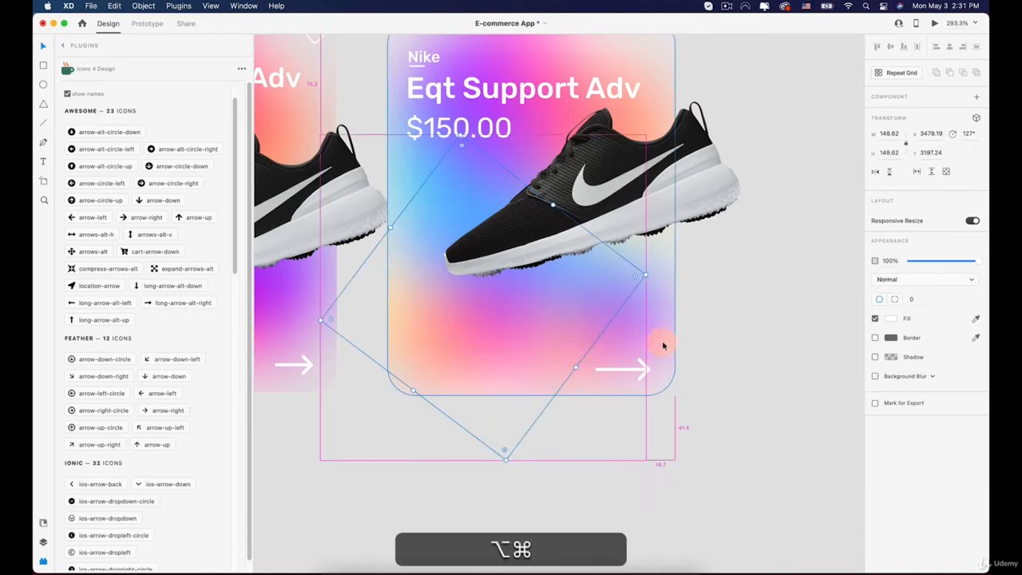
left_click(778, 388)
left_click(639, 335)
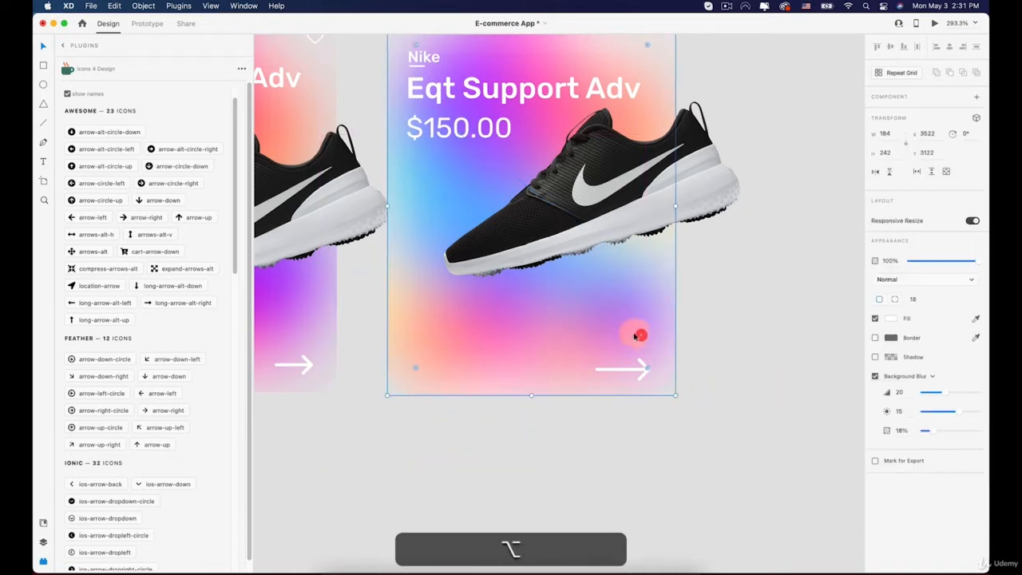
left_click(632, 333, "alt+super")
left_click_drag(619, 424, 516, 407)
left_click_drag(603, 392, 604, 408)
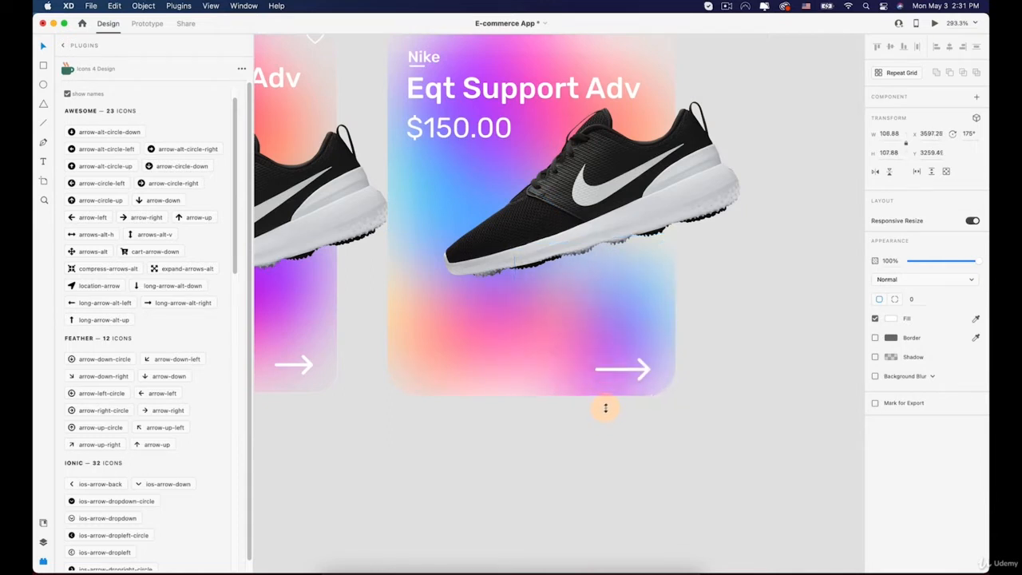
left_click_drag(689, 398, 693, 405)
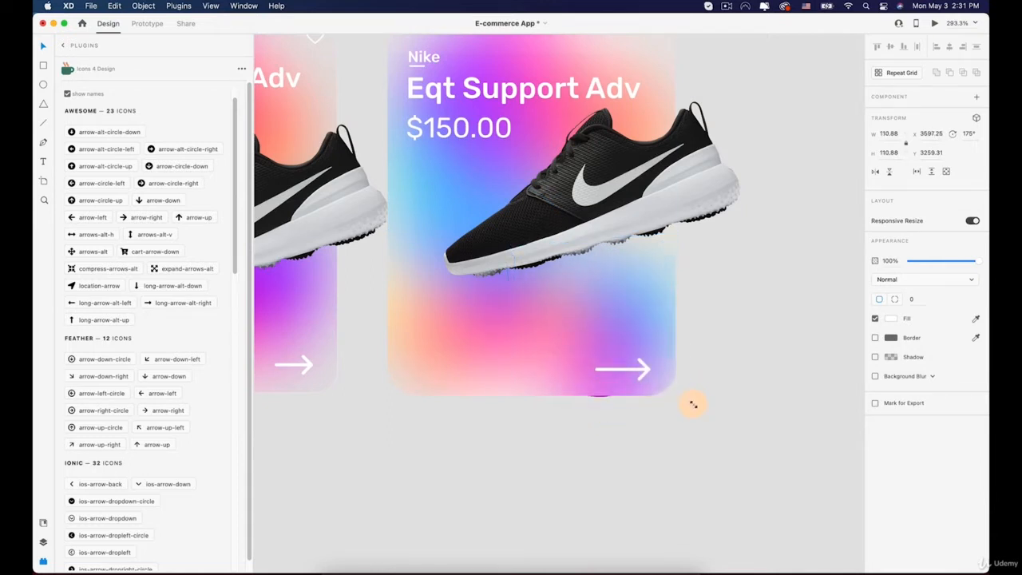
left_click(699, 437)
Step: Set the corner radius of the new card's glass rectangle to 11
scroll(699, 438, "down", 5)
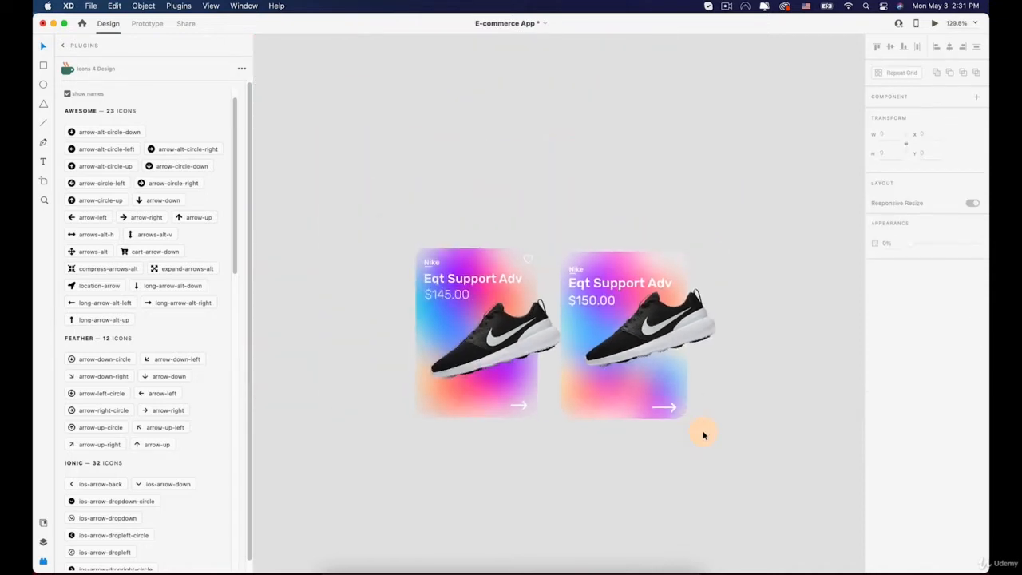
scroll(704, 435, "up", 5)
left_click(452, 392)
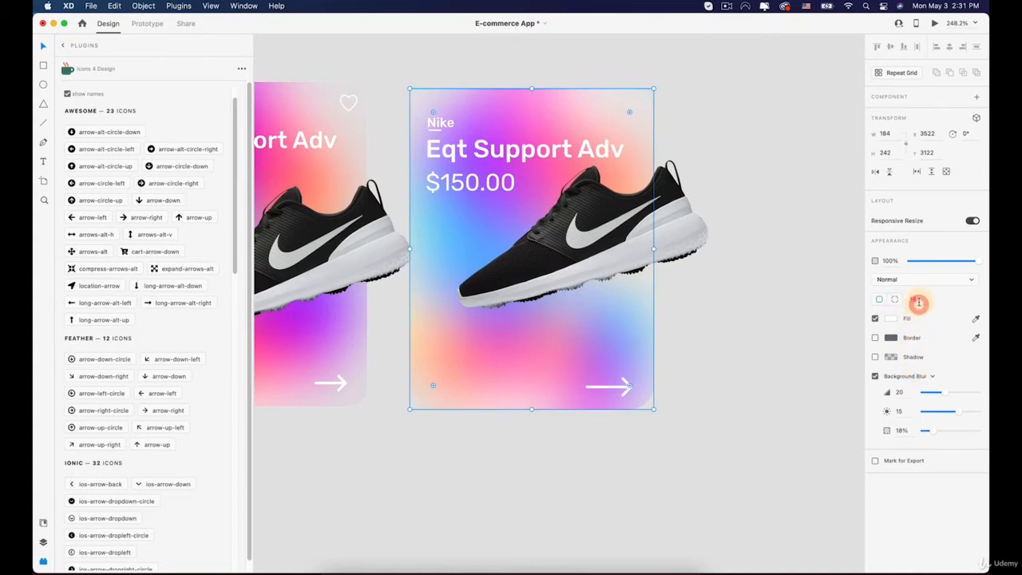
key("Down")
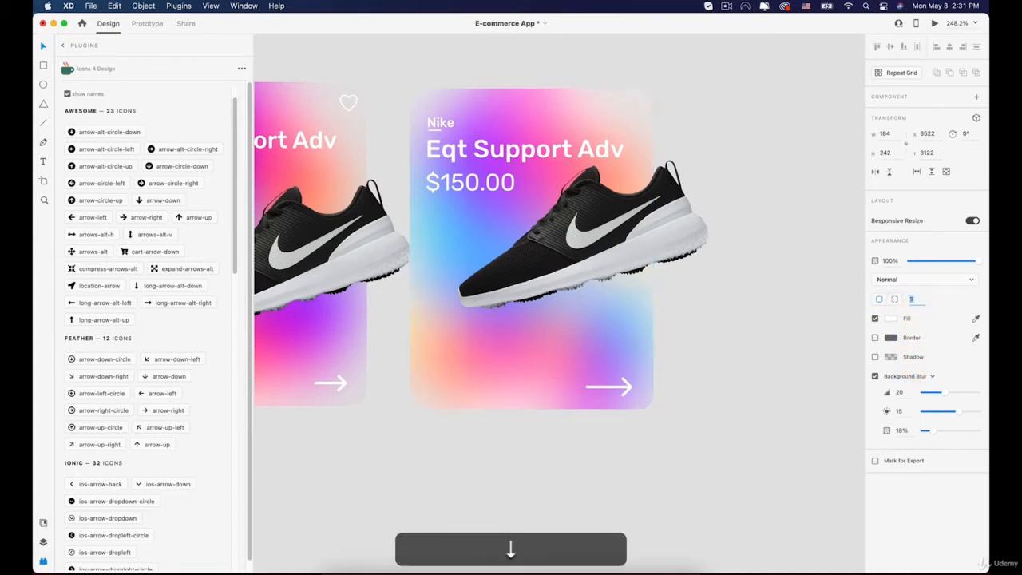
left_click(940, 299)
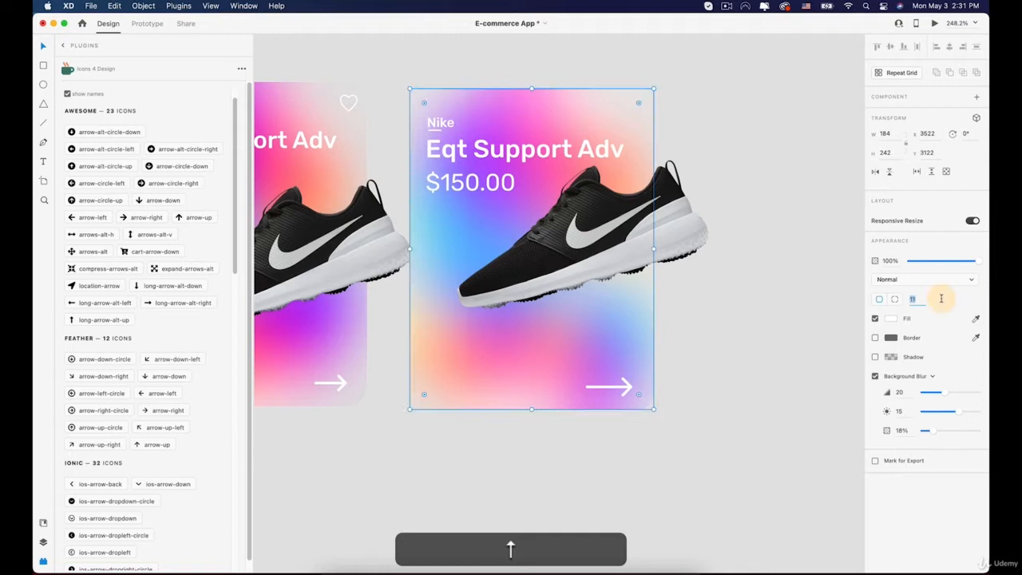
Step: Add a white border of size 0.2 to the new card's glass rectangle
left_click(874, 337)
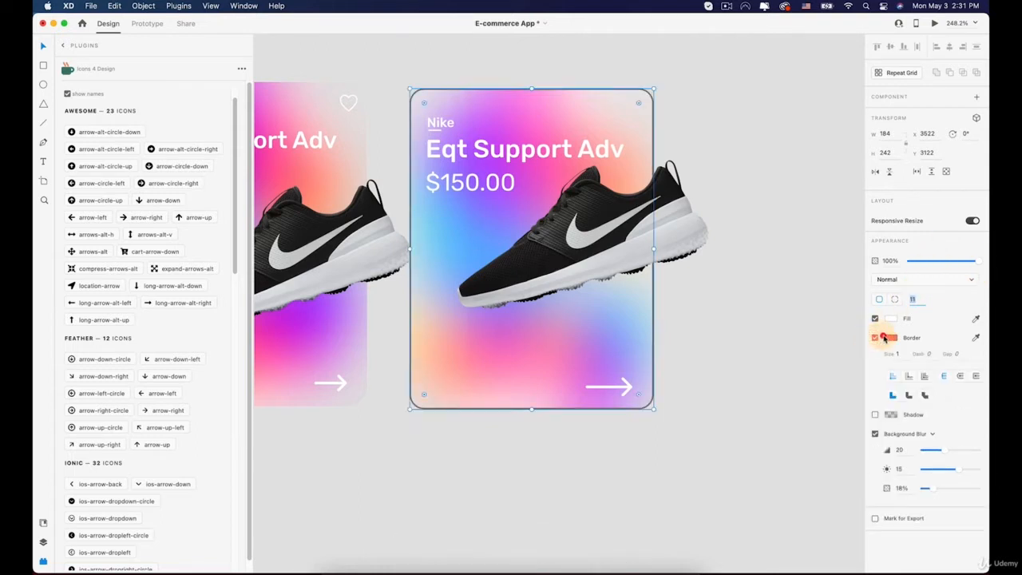
left_click(884, 338)
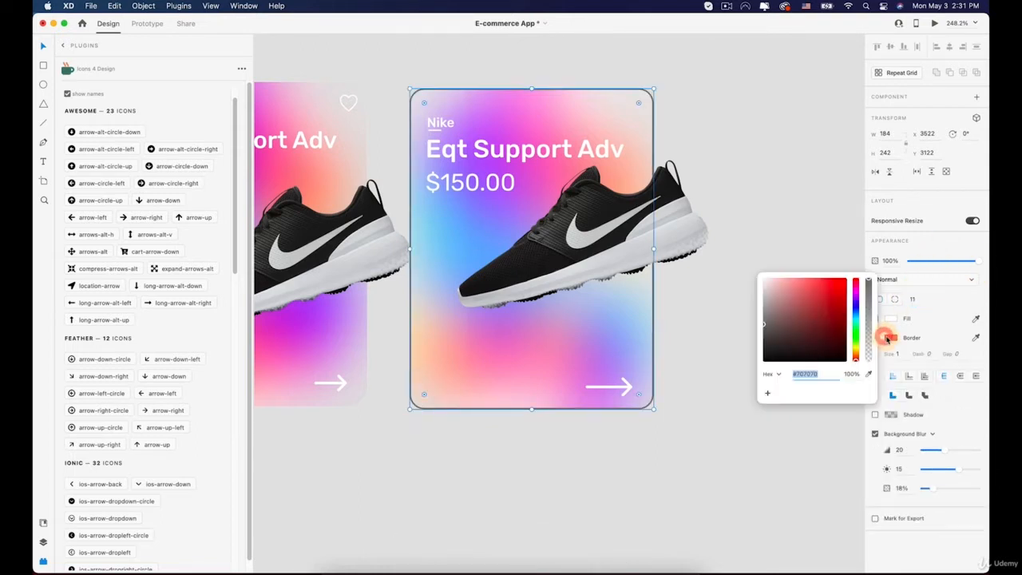
left_click(706, 234)
left_click(656, 319)
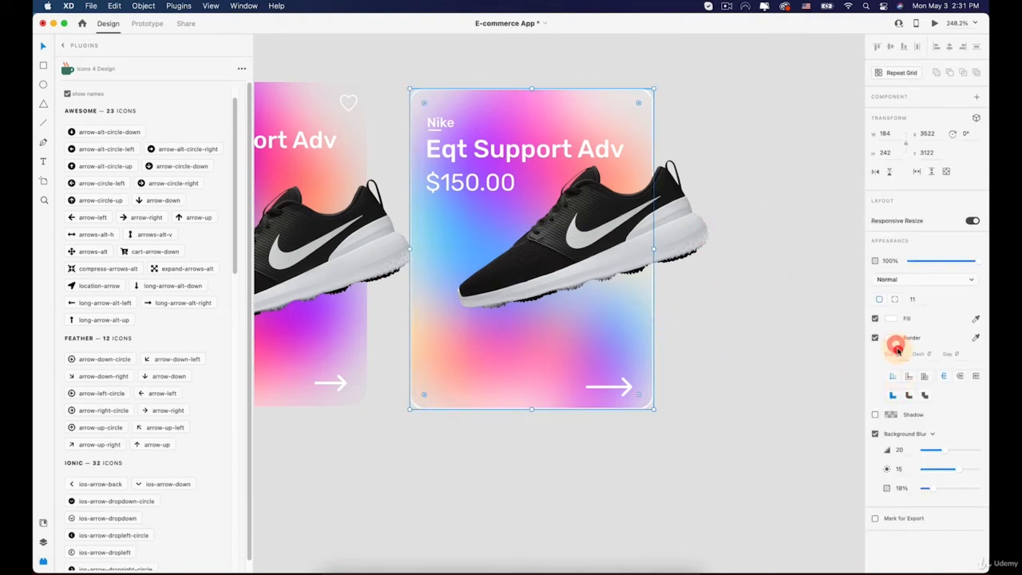
type(".2")
key("Return")
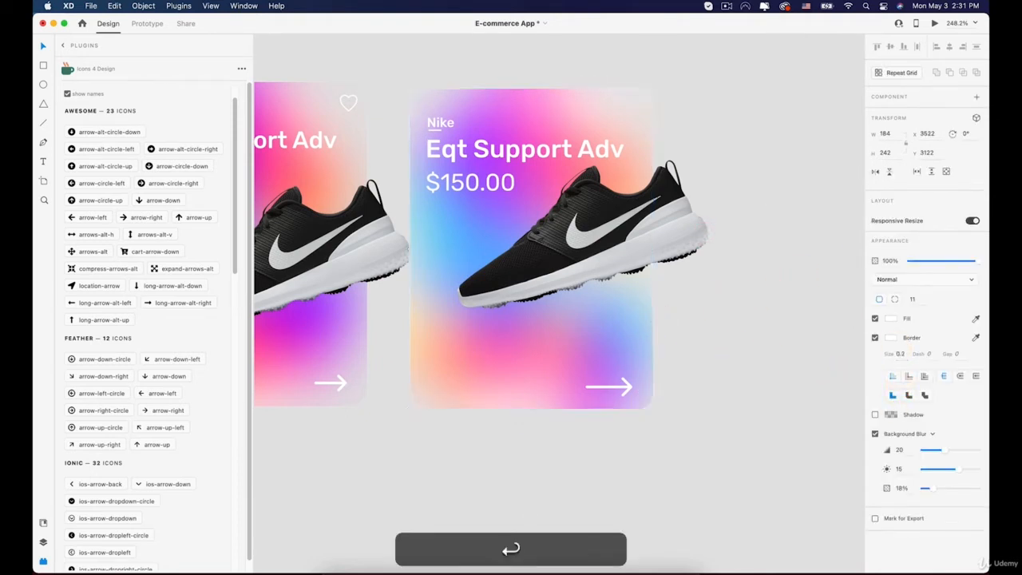
left_click(781, 367)
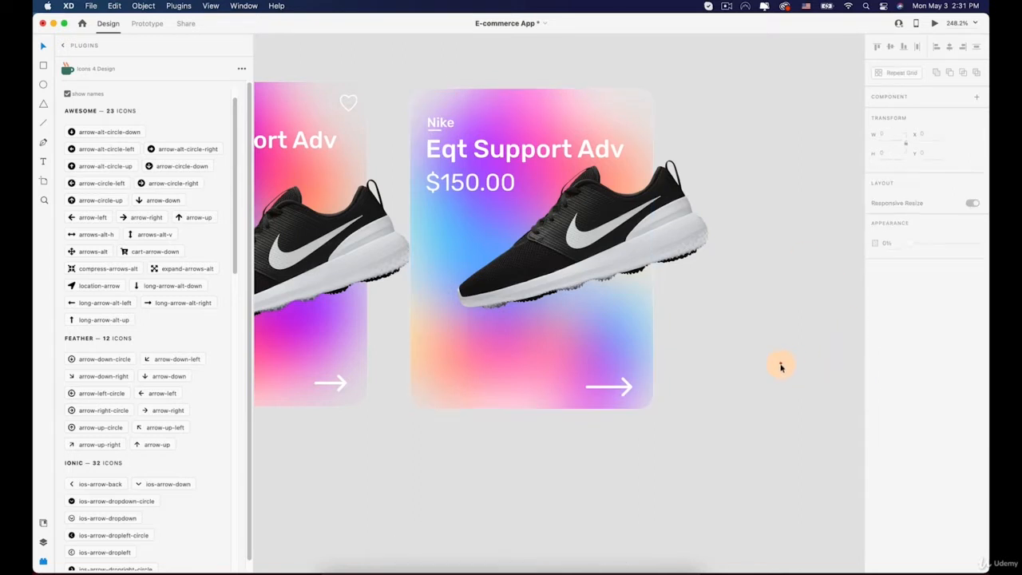
Step: Move the shoe on the $150.00 card slightly down to about Y 3167.5 and rotate it to -194°
scroll(782, 367, "down", 3)
key("space")
left_click_drag(758, 328, 778, 363)
left_click(703, 298)
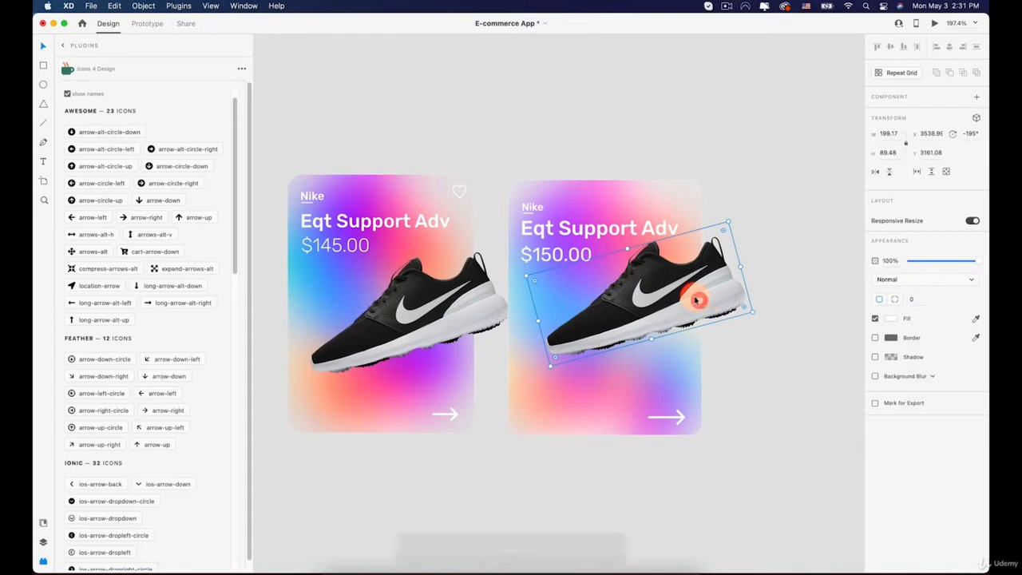
left_click_drag(695, 305, 695, 308)
left_click(694, 304)
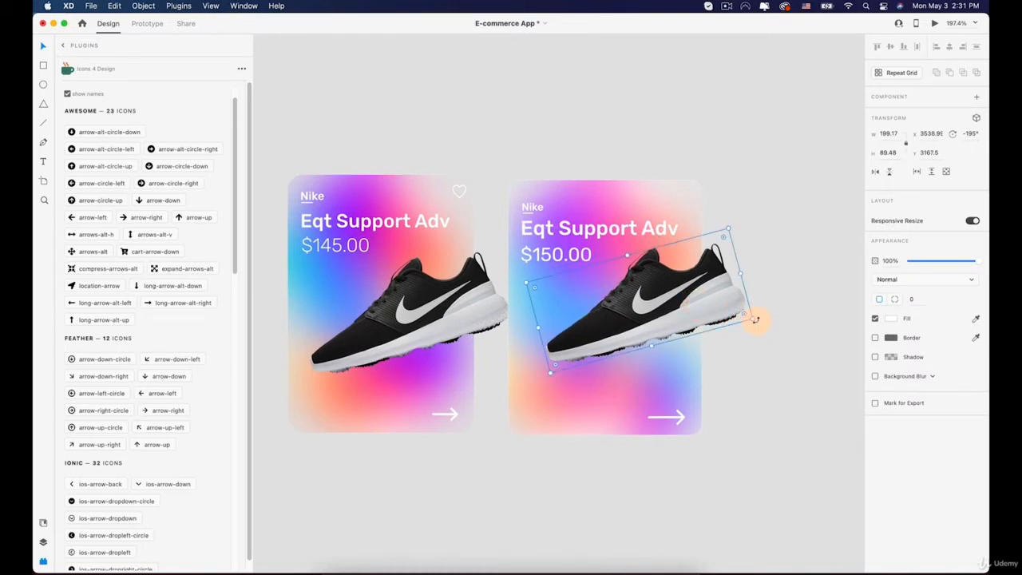
left_click_drag(755, 321, 754, 323)
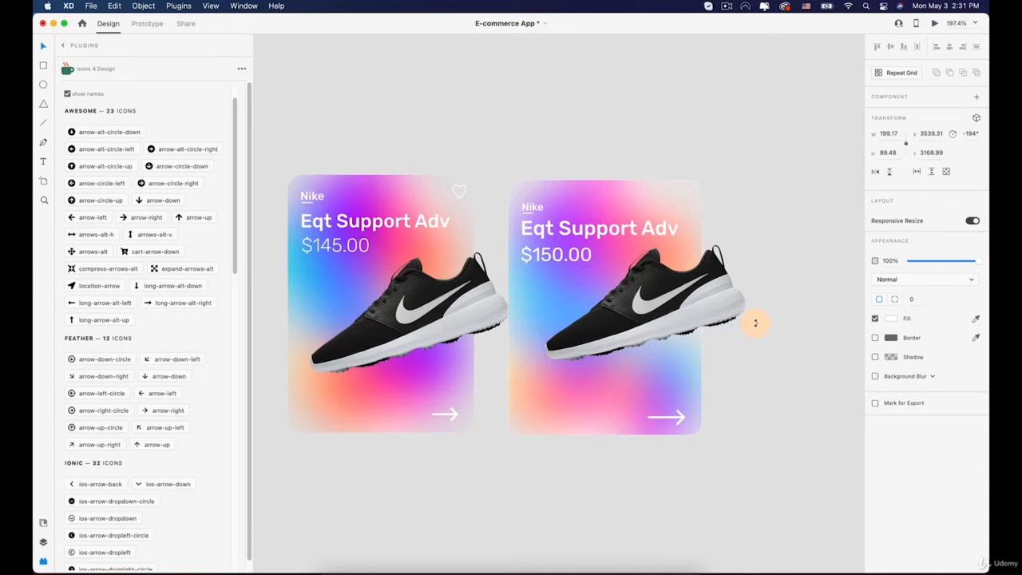
left_click_drag(787, 165, 544, 457)
left_click_drag(565, 257, 621, 258)
key("super+z")
key("super+z")
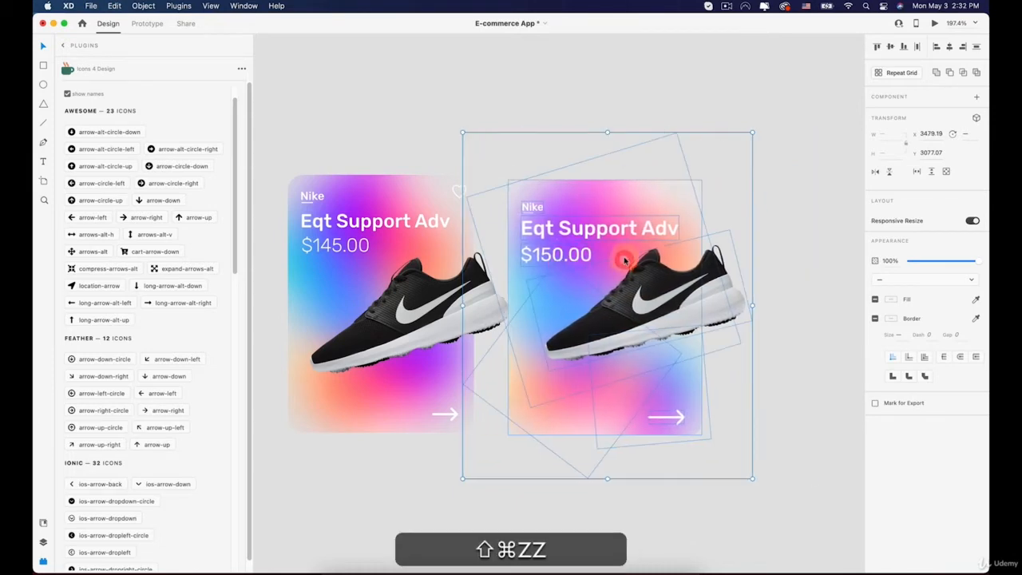
left_click(552, 165)
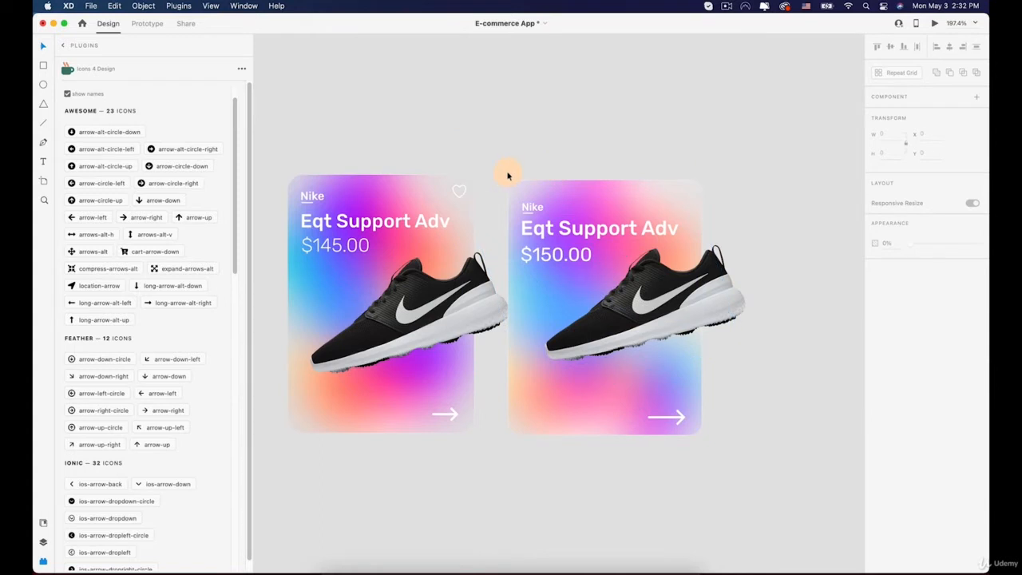
Step: Move the $145.00 card left out of the way and group all elements of the $150.00 card
left_click_drag(508, 175, 634, 103)
left_click_drag(484, 212, 387, 207)
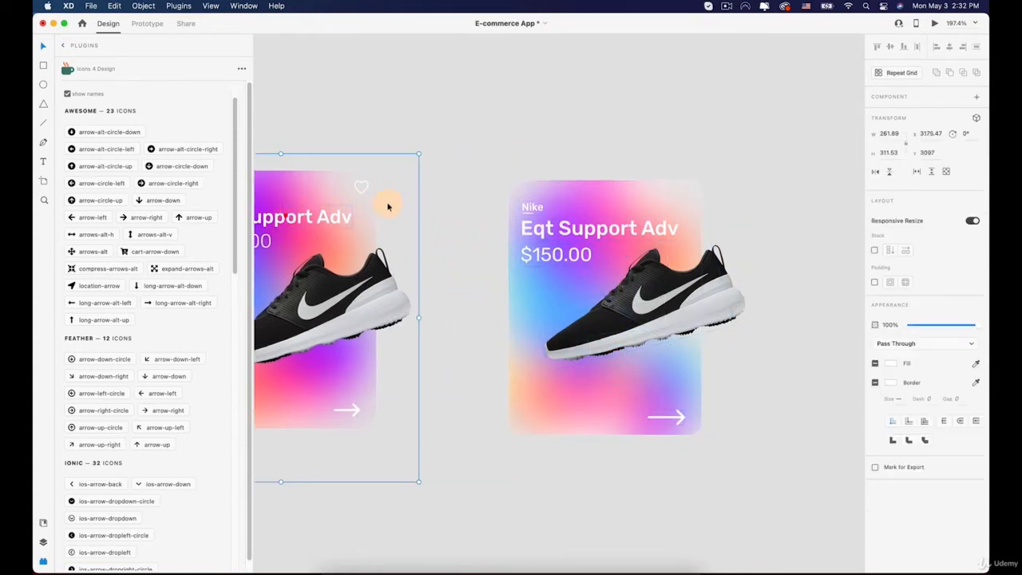
left_click_drag(480, 143, 764, 502)
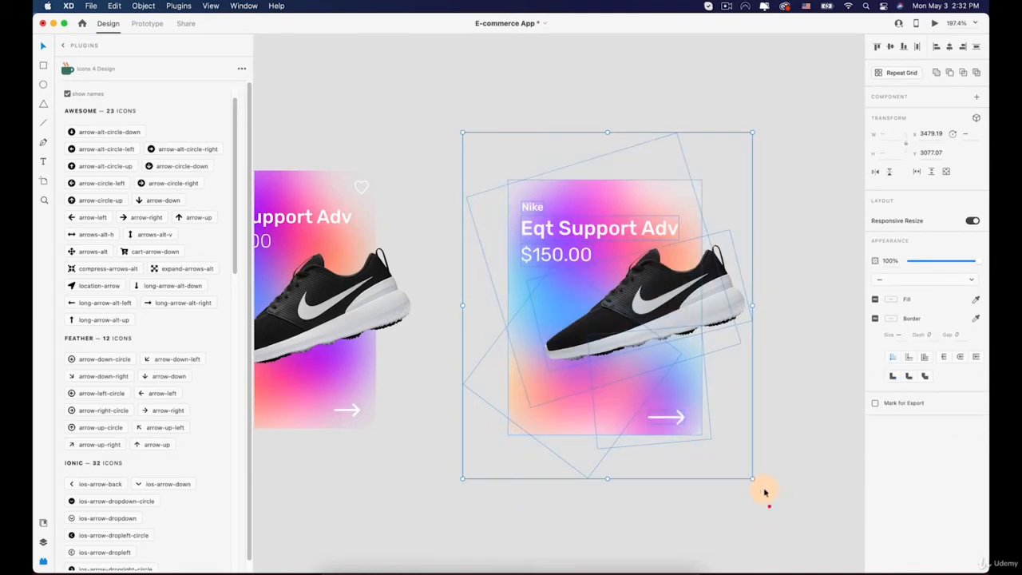
right_click(640, 302)
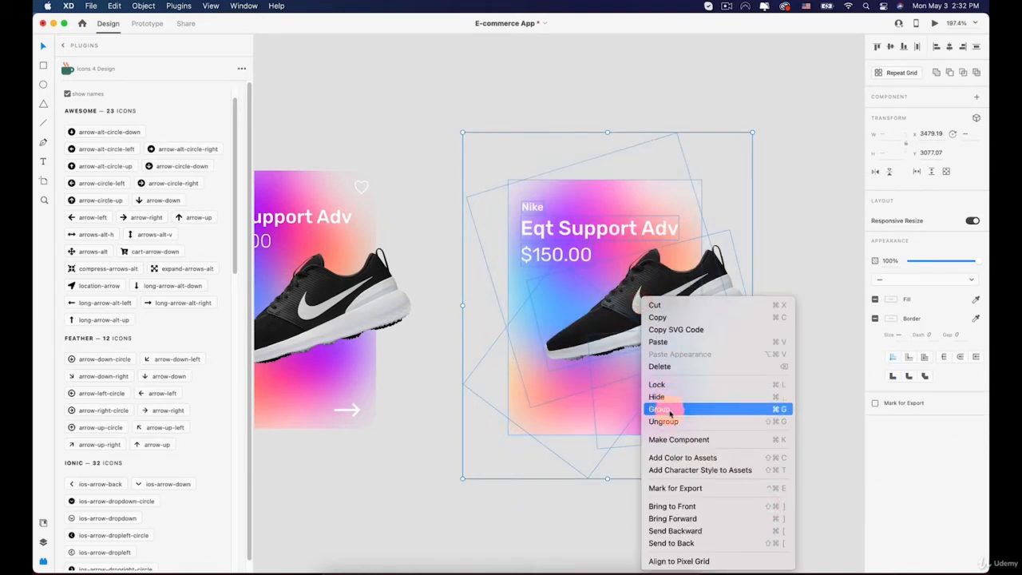
left_click(669, 410)
Step: Delete the loose $145.00 card and move the grouped $150.00 card left, close to the home artboard
scroll(669, 406, "down", 6)
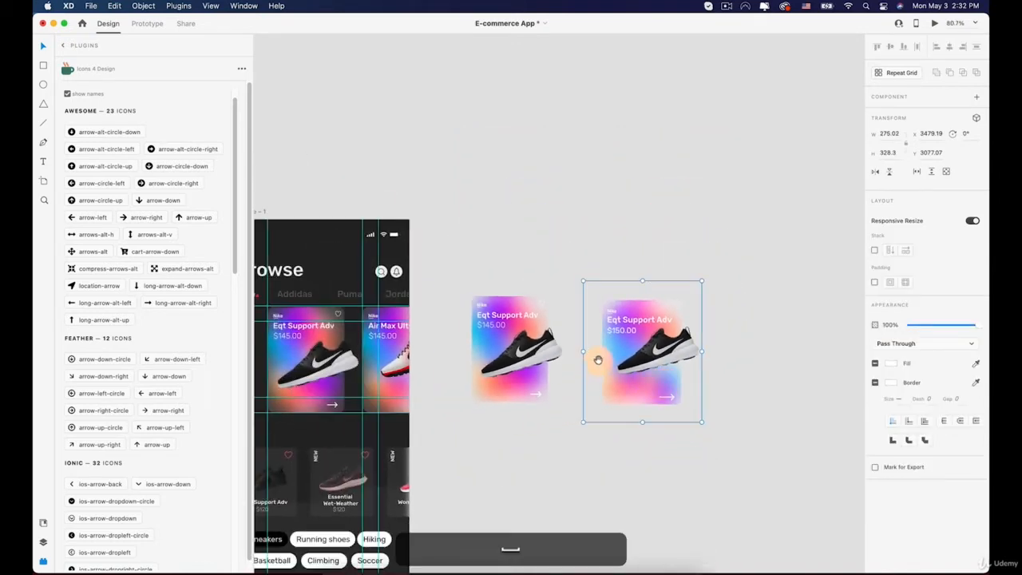
left_click_drag(598, 360, 648, 247)
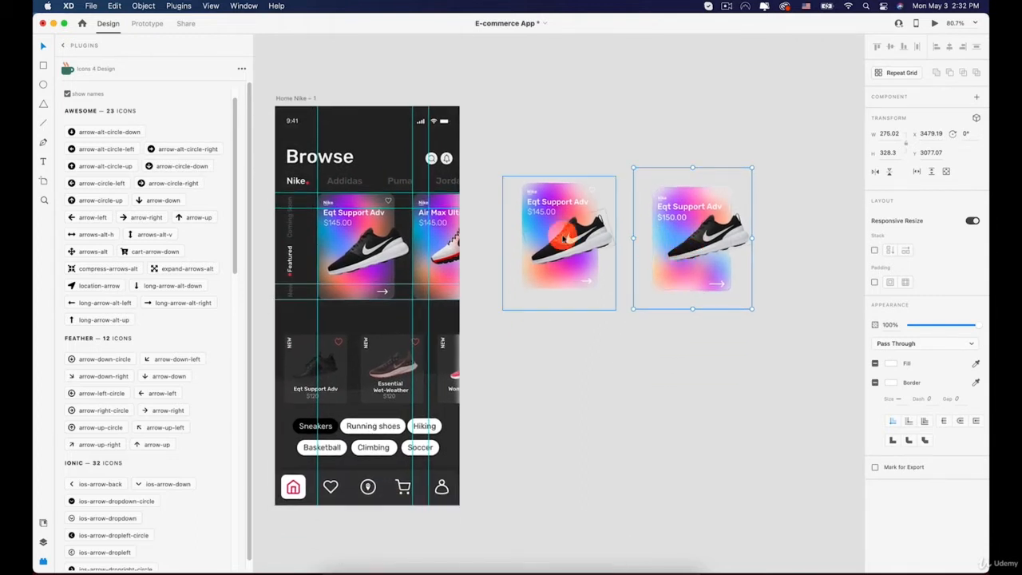
left_click(565, 226)
key("BackSpace")
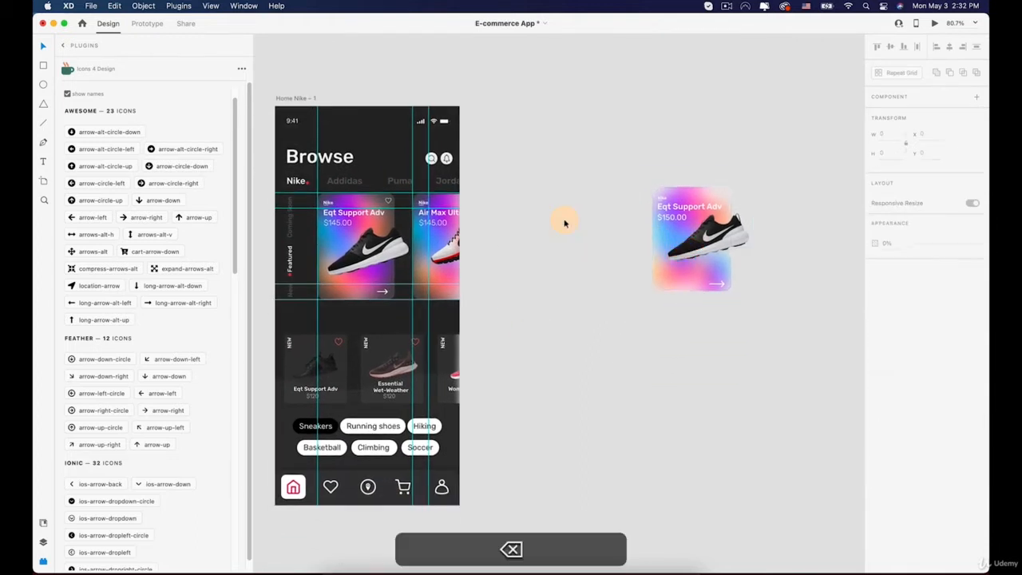
left_click(698, 233)
left_click_drag(698, 233, 553, 233)
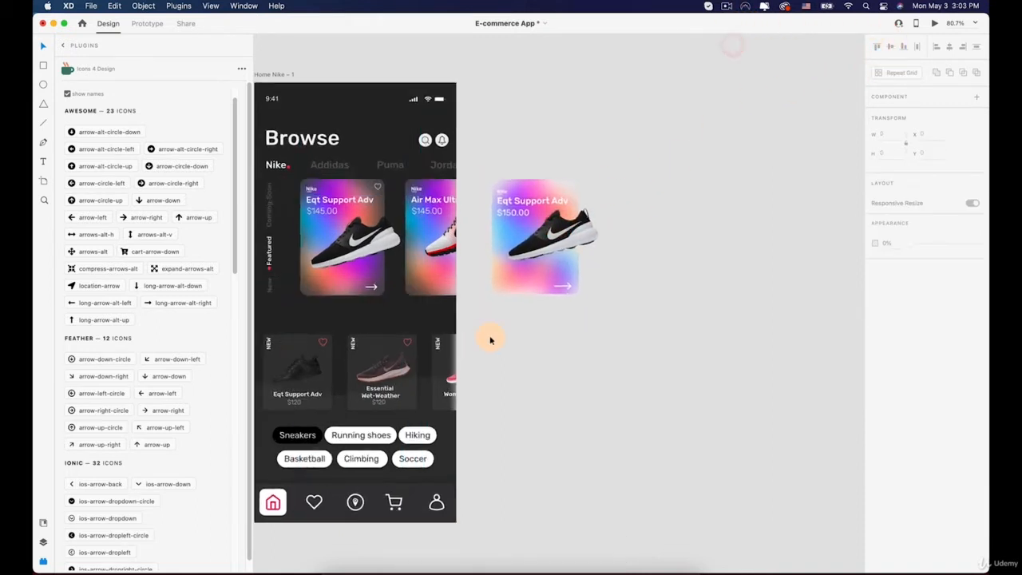
Step: Bring the $120 Eqt Support Adv card out of the home artboard and place it below the $150.00 card
scroll(540, 222, "up", 3)
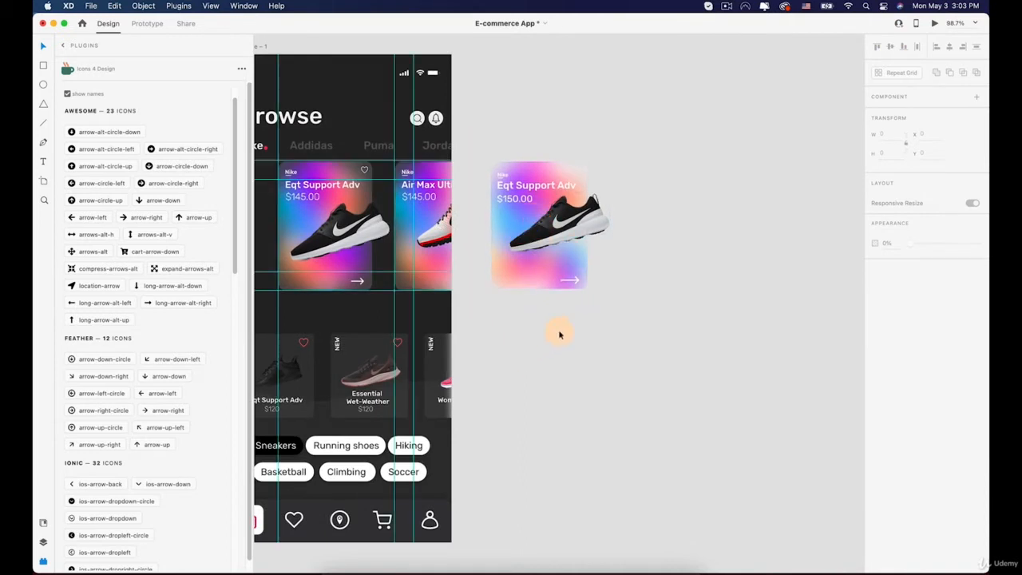
key("space")
left_click_drag(559, 333, 575, 254)
left_click(284, 280)
left_click_drag(284, 280, 650, 274)
left_click(562, 261)
left_click_drag(558, 134, 658, 117)
left_click_drag(662, 283, 455, 319)
scroll(644, 259, "up", 5)
scroll(438, 312, "down", 2)
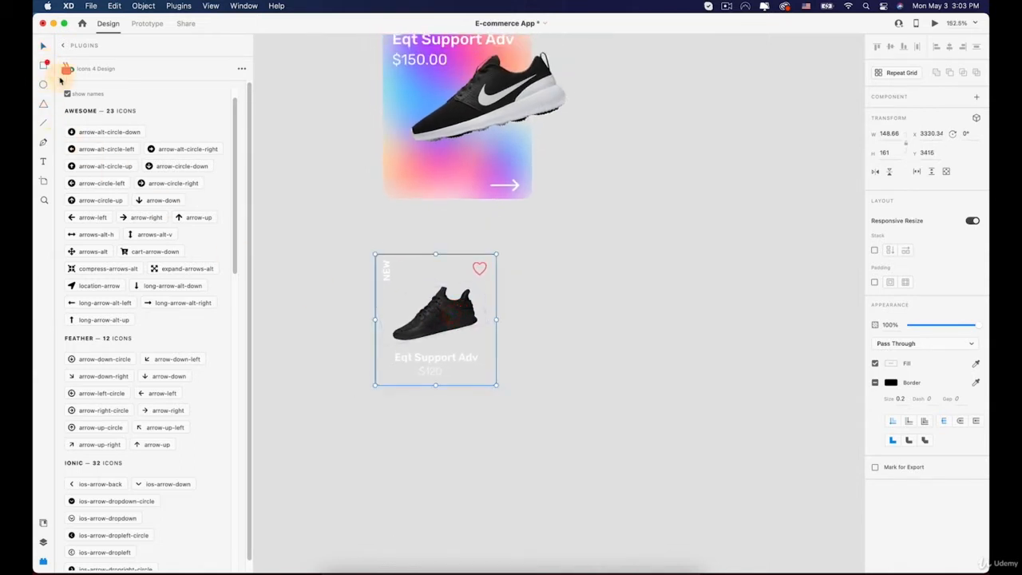
Step: Draw a rectangle about 164 by 158 beside the $120 card and round its corners to a radius of 10
mouse_move(524, 254)
left_mouse_down()
mouse_move(579, 263)
mouse_move(666, 388)
mouse_move(657, 381)
left_mouse_up()
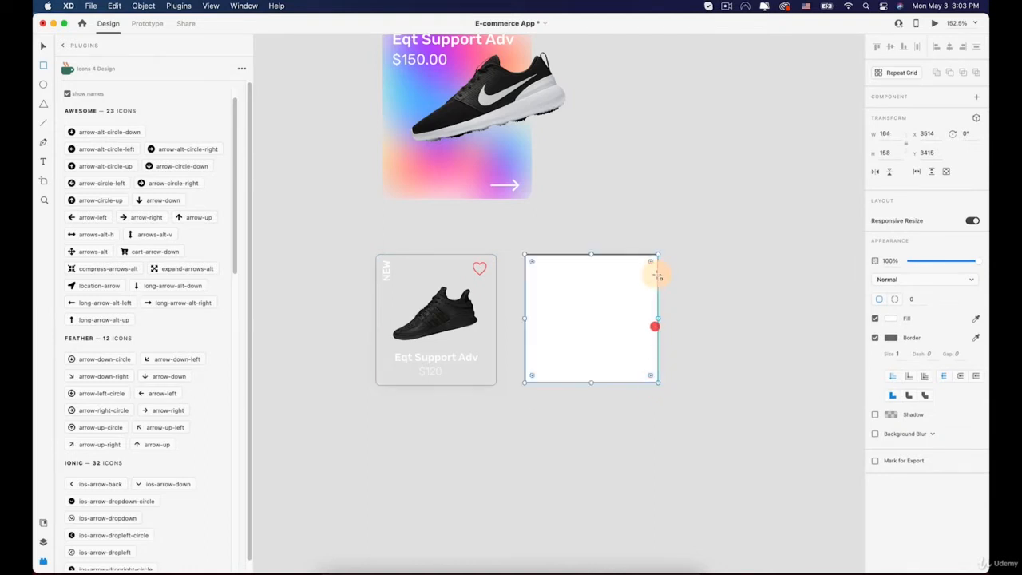
left_click_drag(657, 269, 648, 267)
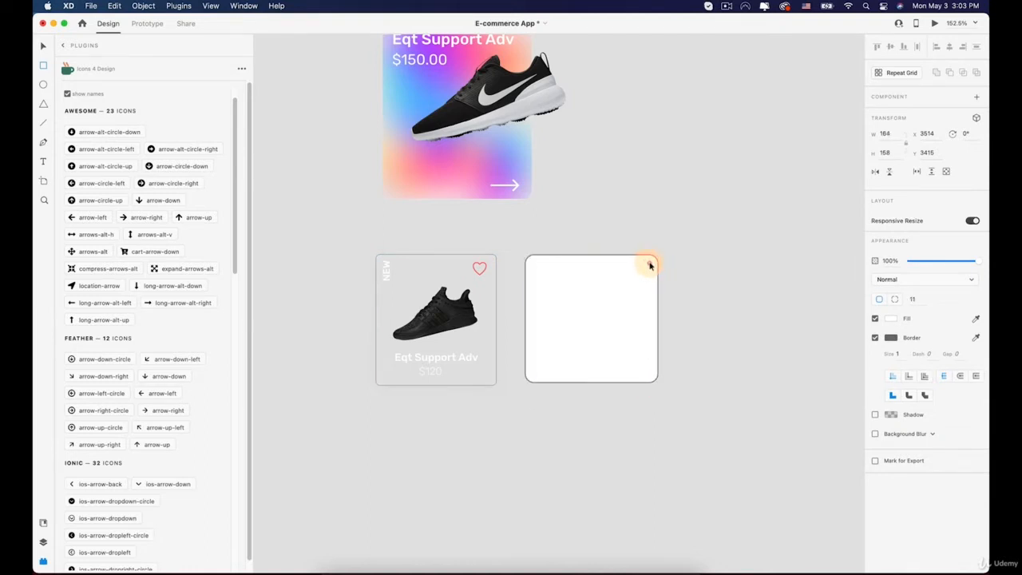
left_click(651, 264)
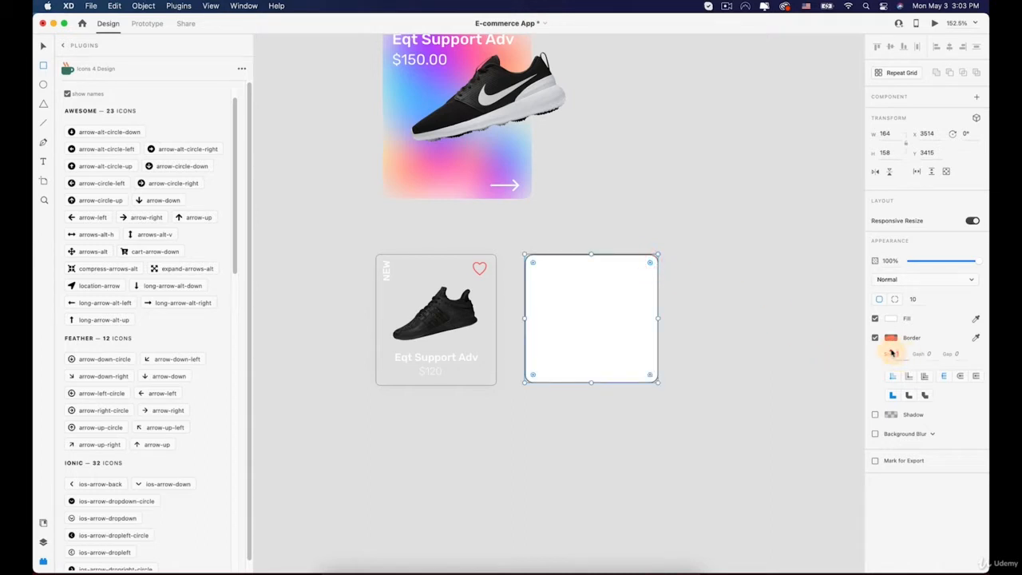
Step: Set the new rectangle's border size to 0.5 and turn on its background blur
type(".5")
key("Return")
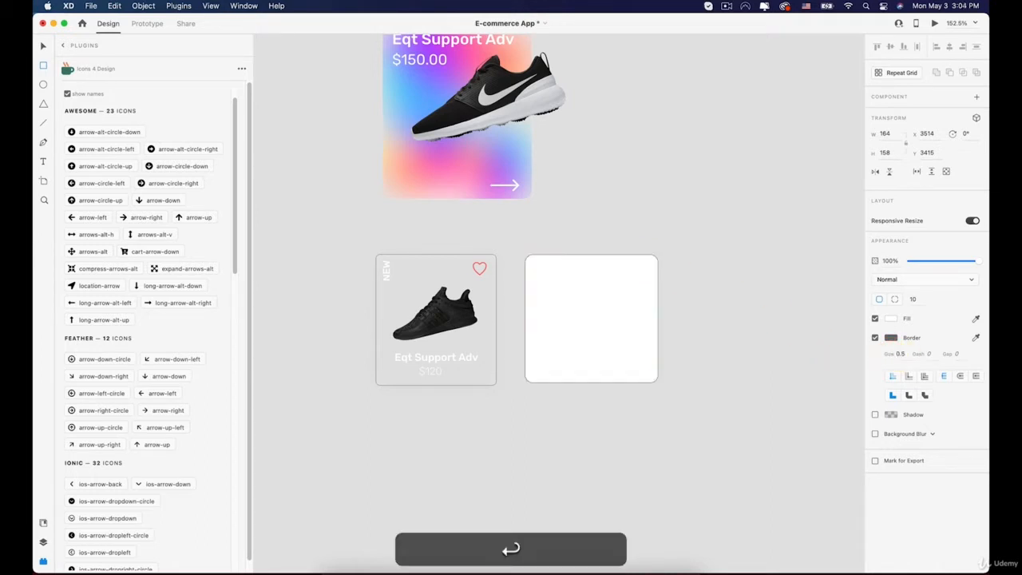
left_click(617, 301)
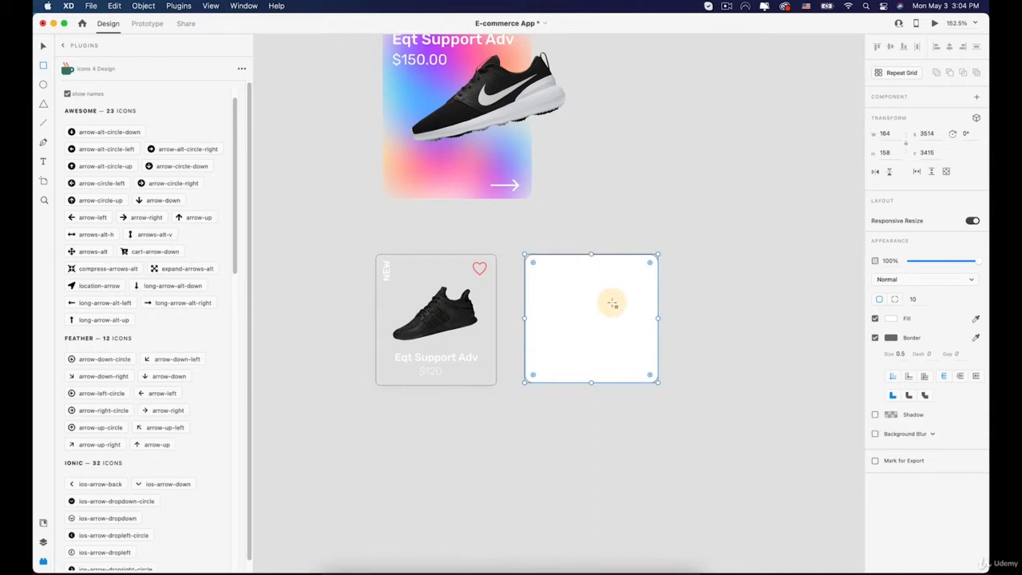
key("v")
left_click(612, 303)
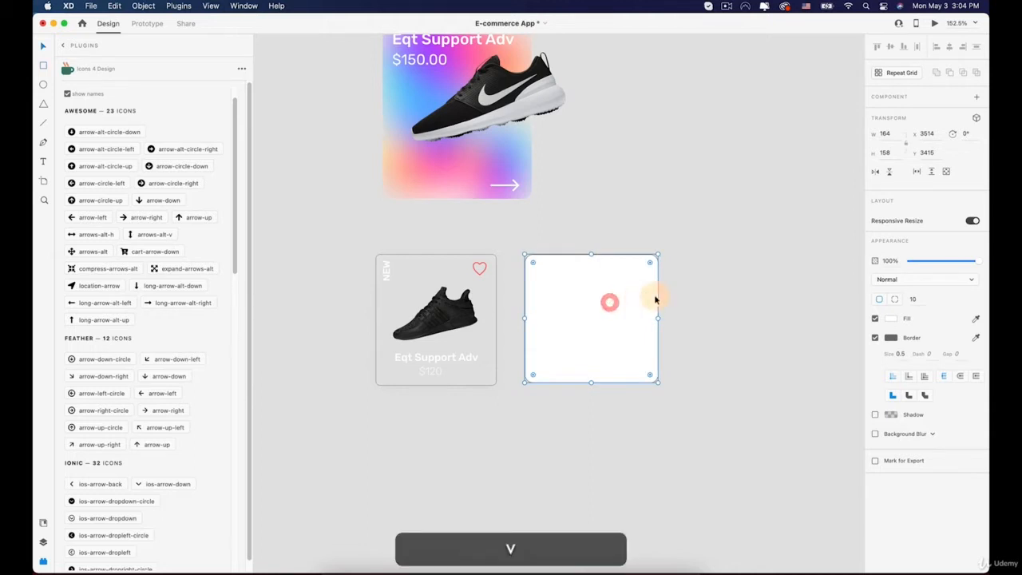
left_click(875, 433)
Step: Search the Icons 4 Design plugin for "heart" and place the Feather heart icon beside the new rectangle
scroll(619, 329, "up", 3)
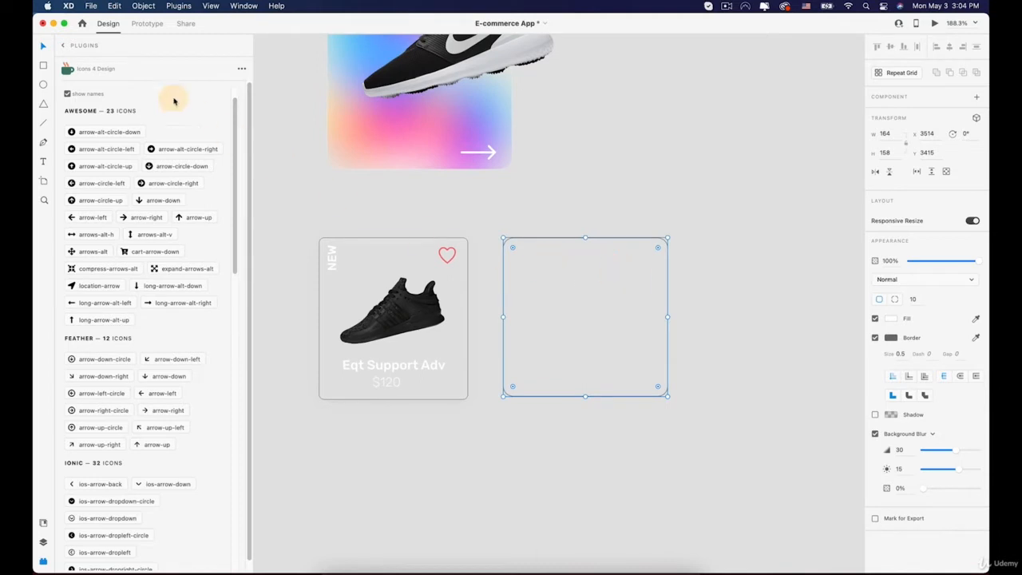
left_click(62, 45)
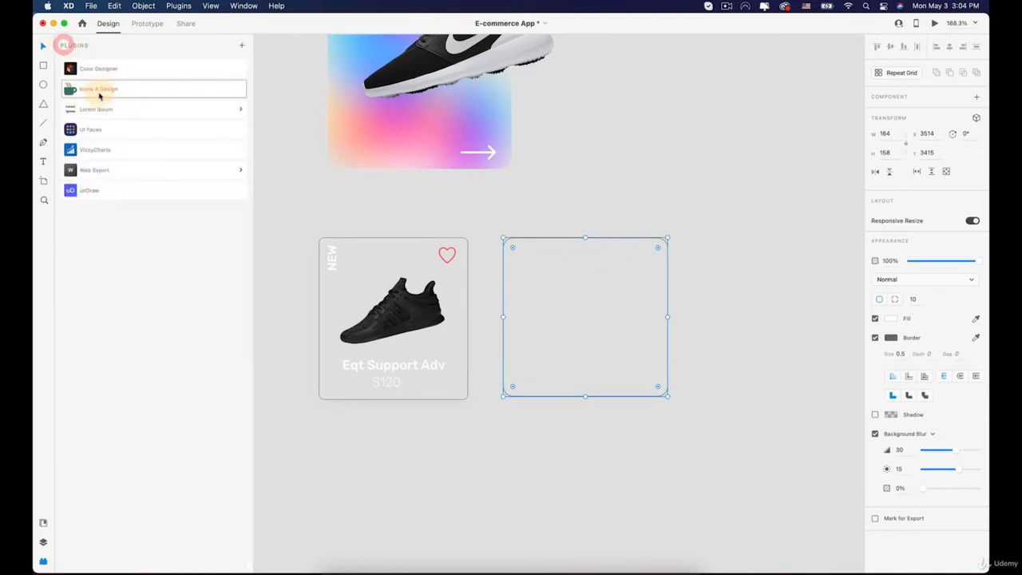
left_click(99, 91)
double_click(83, 98)
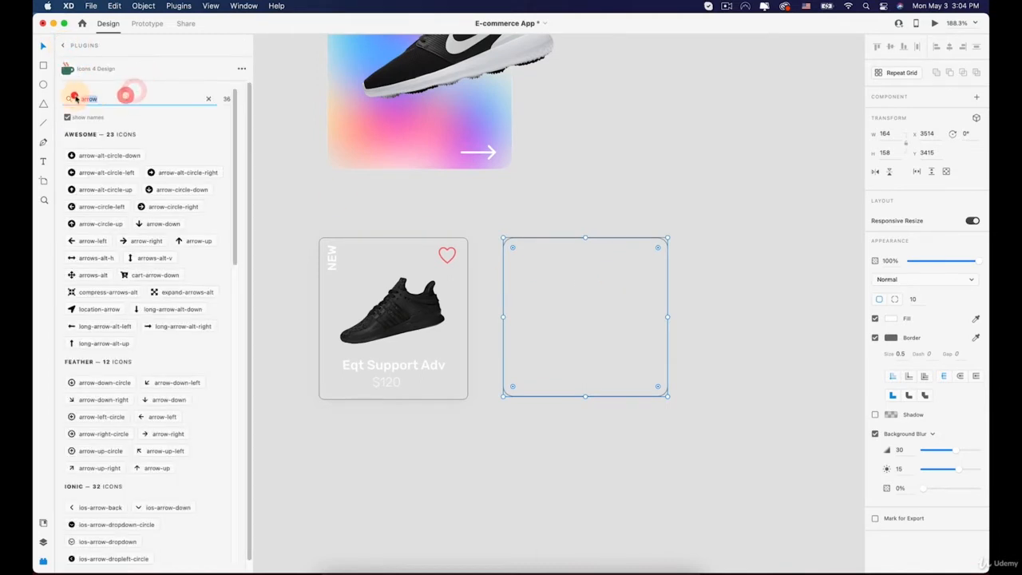
type("heart")
key("Return")
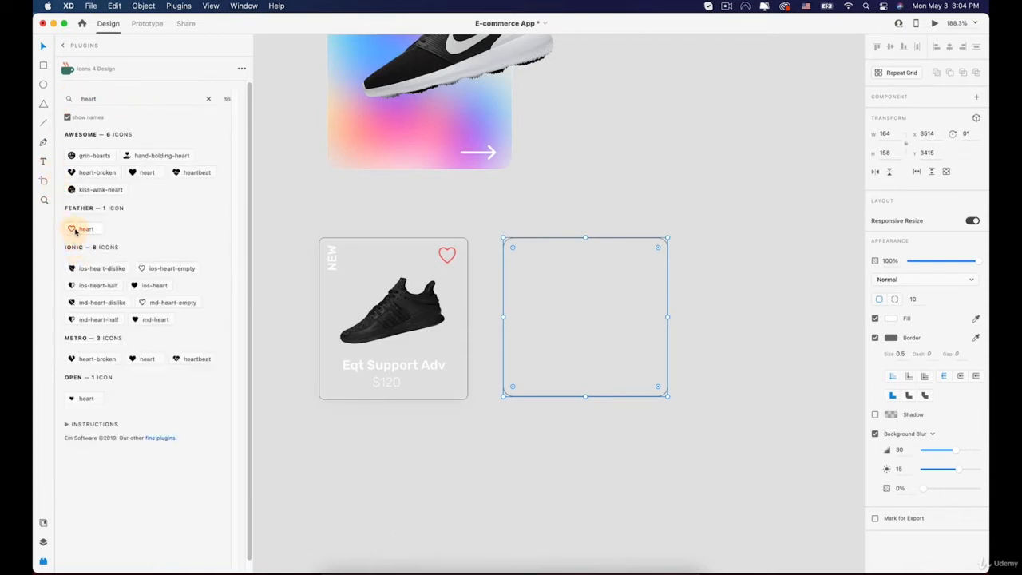
left_click_drag(74, 230, 693, 309)
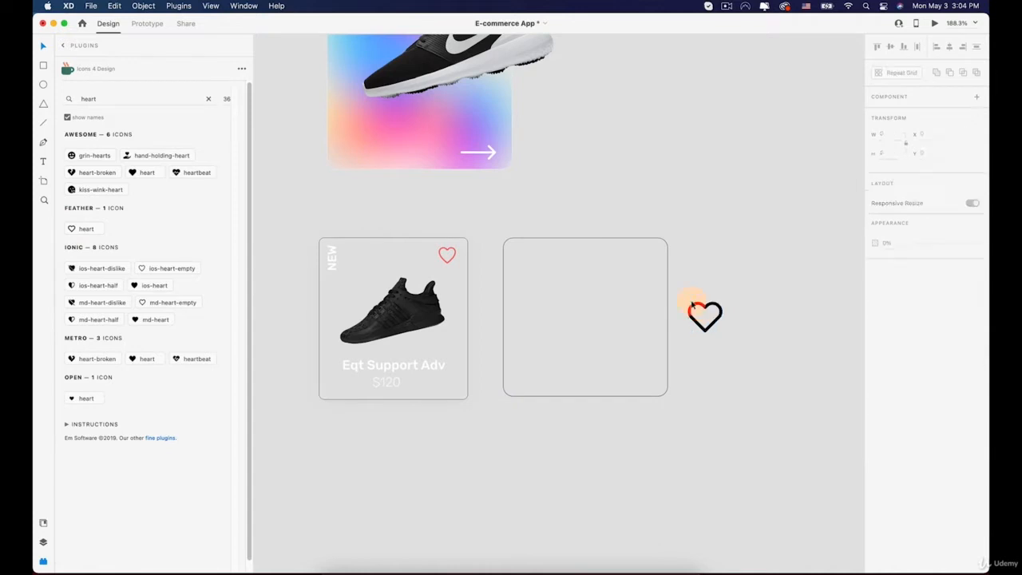
Step: Shrink the heart icon to about 17.6 by 15.4 and position it in the new rectangle's upper-right corner
left_click(751, 317)
scroll(754, 316, "up", 3)
left_click(691, 302)
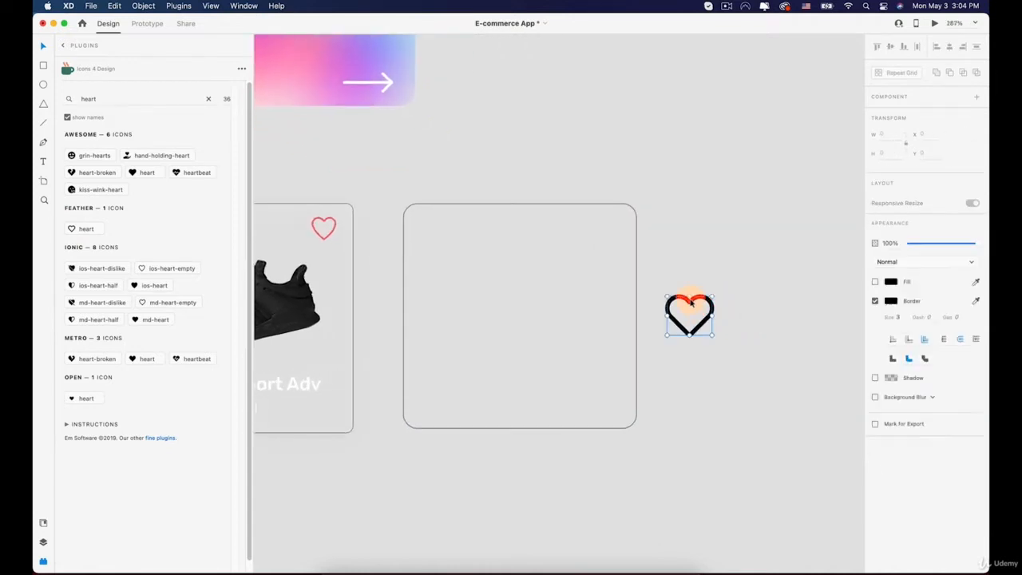
left_click_drag(691, 302, 598, 240)
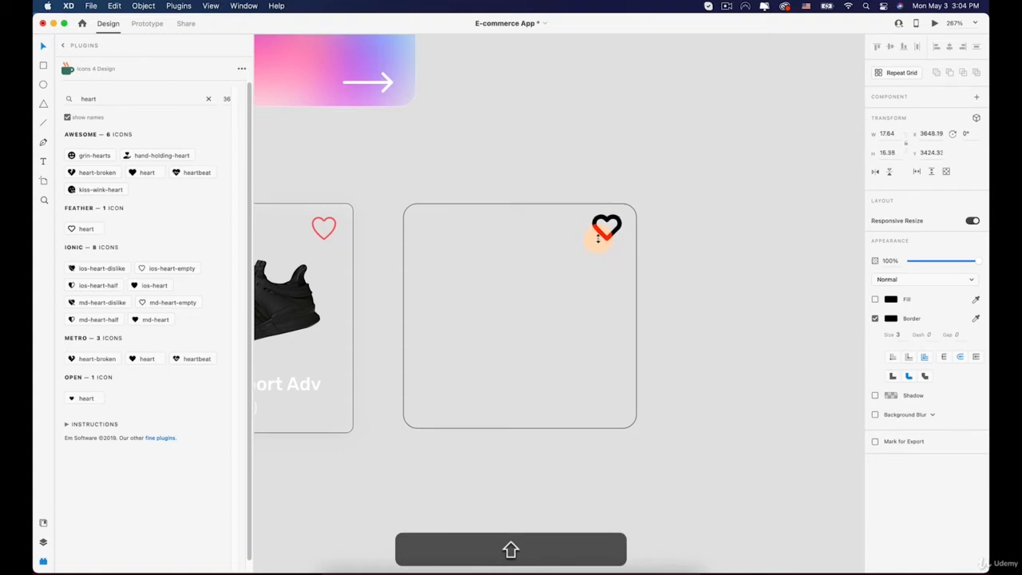
Step: Set the heart's border size to 1.5 and sample its border colour from the $120 card's red heart
left_click(894, 334)
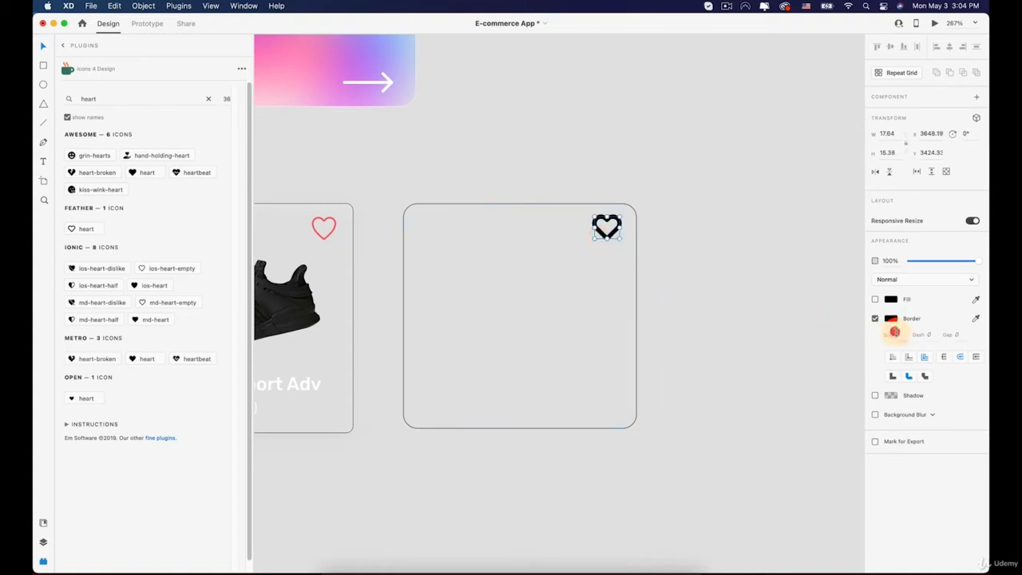
key("Down")
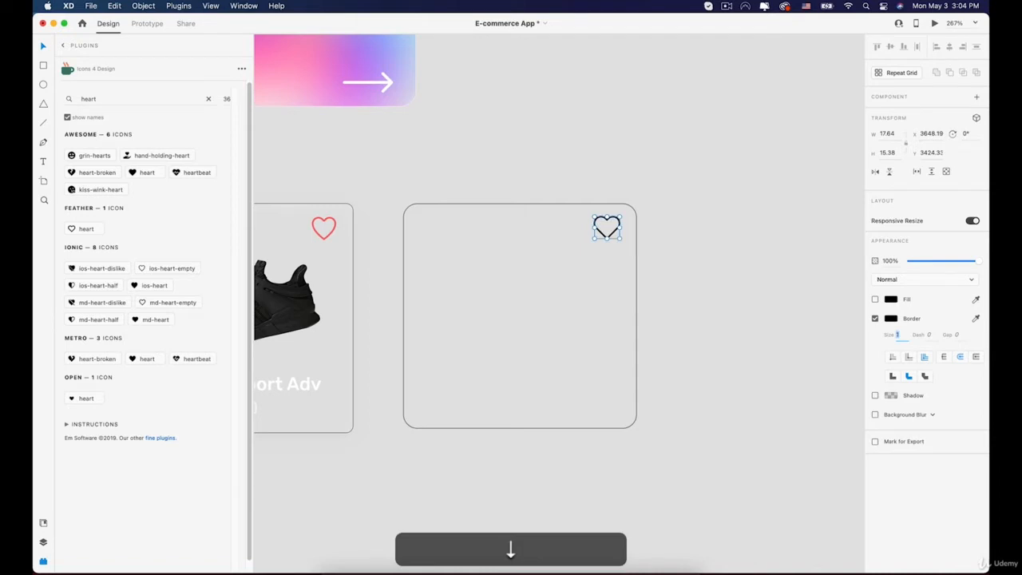
left_click(896, 334)
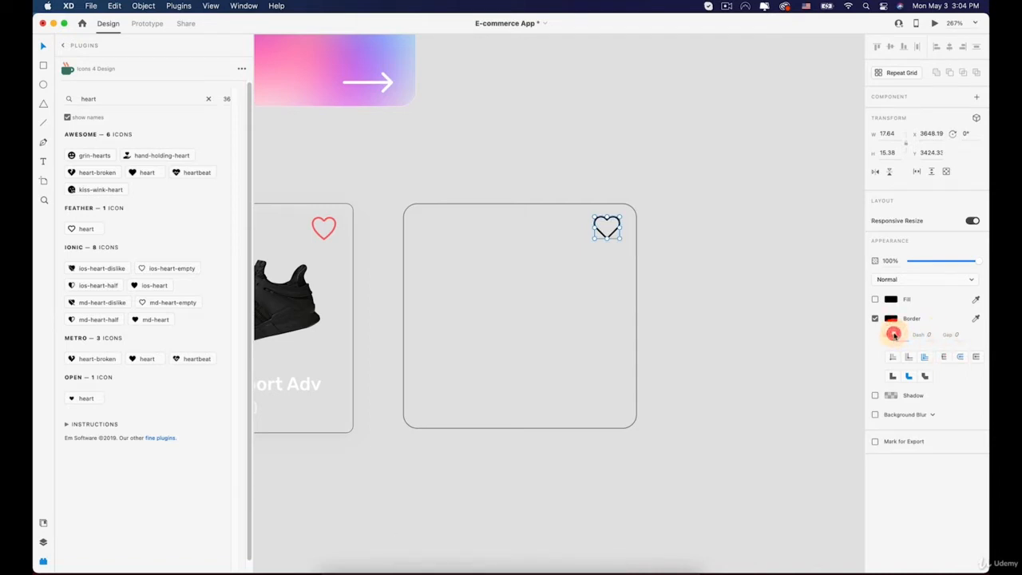
key("Up")
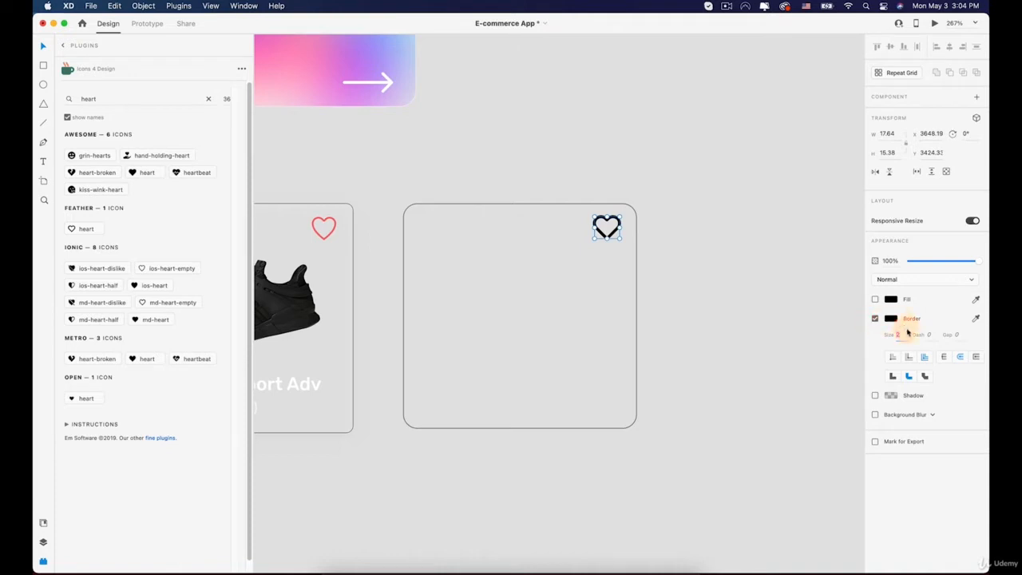
type("1.5")
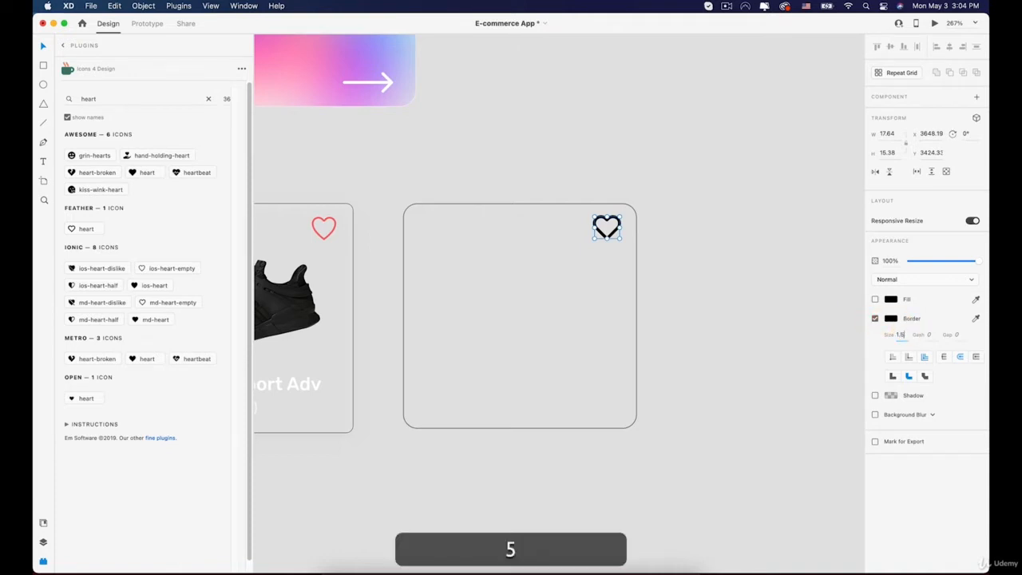
key("Return")
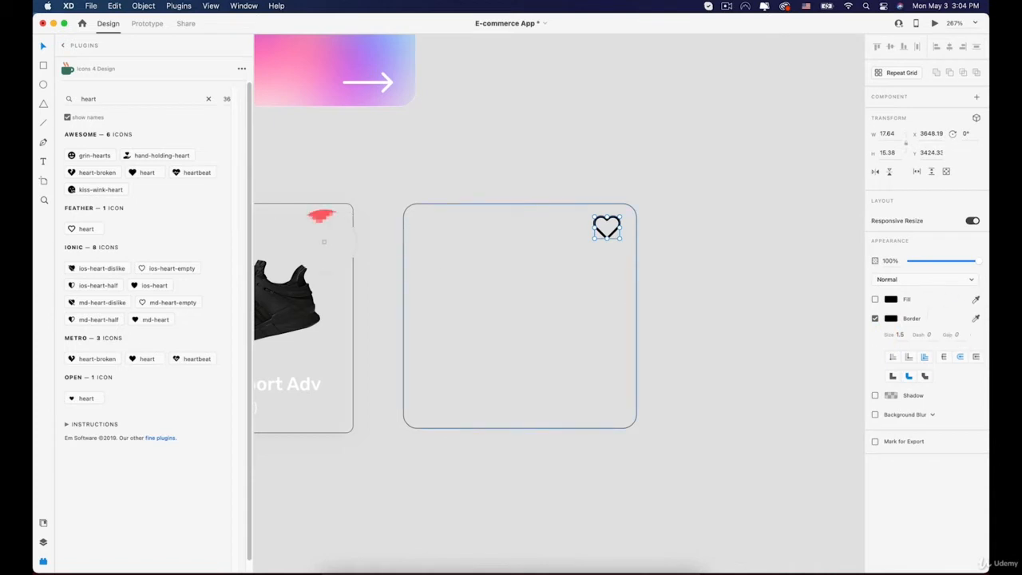
left_click(323, 232)
left_click(735, 286)
Step: Add the text "NEW" in the upper-left corner of the new rectangle
key("space")
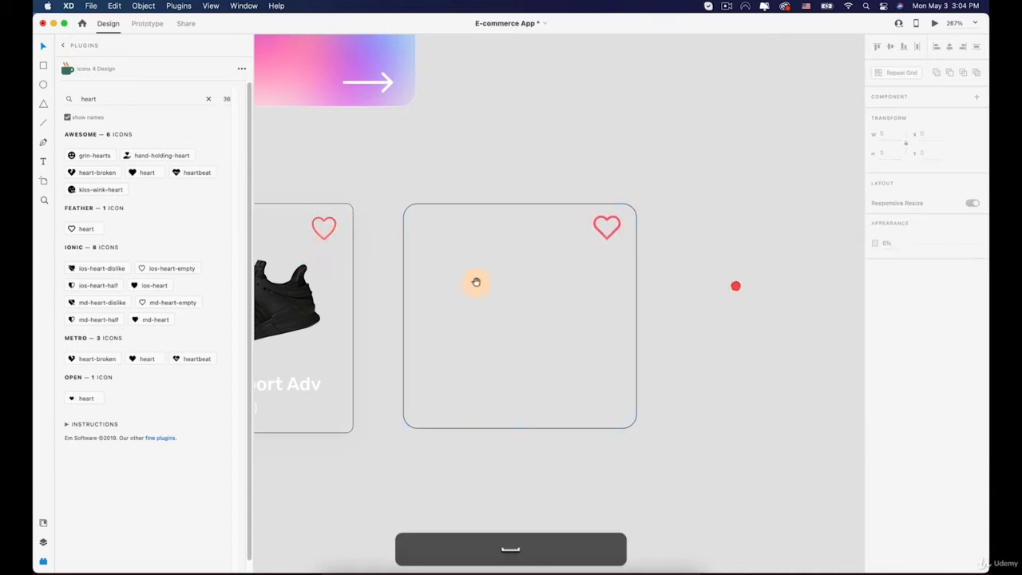
left_click_drag(476, 282, 615, 290)
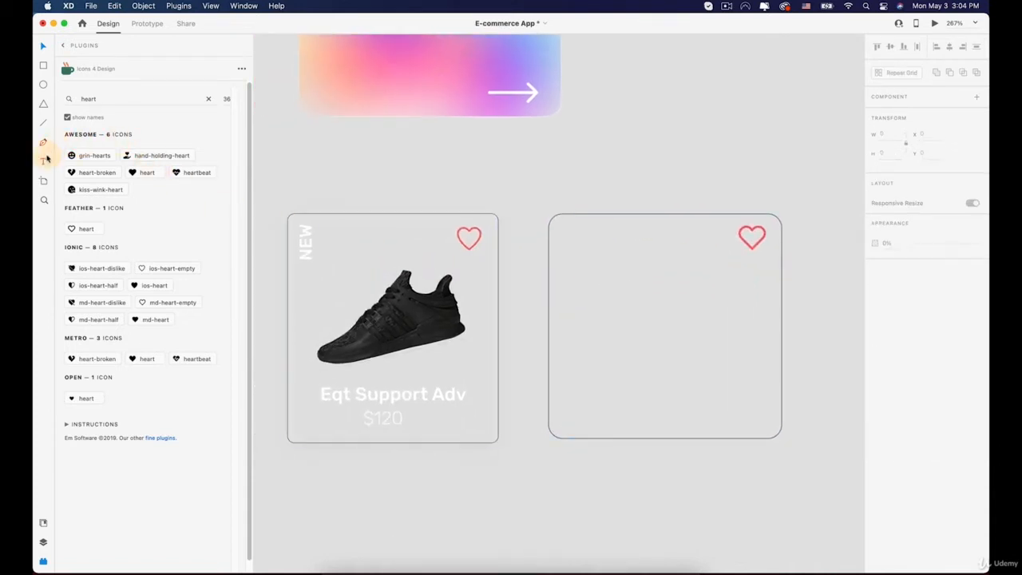
left_click(559, 240)
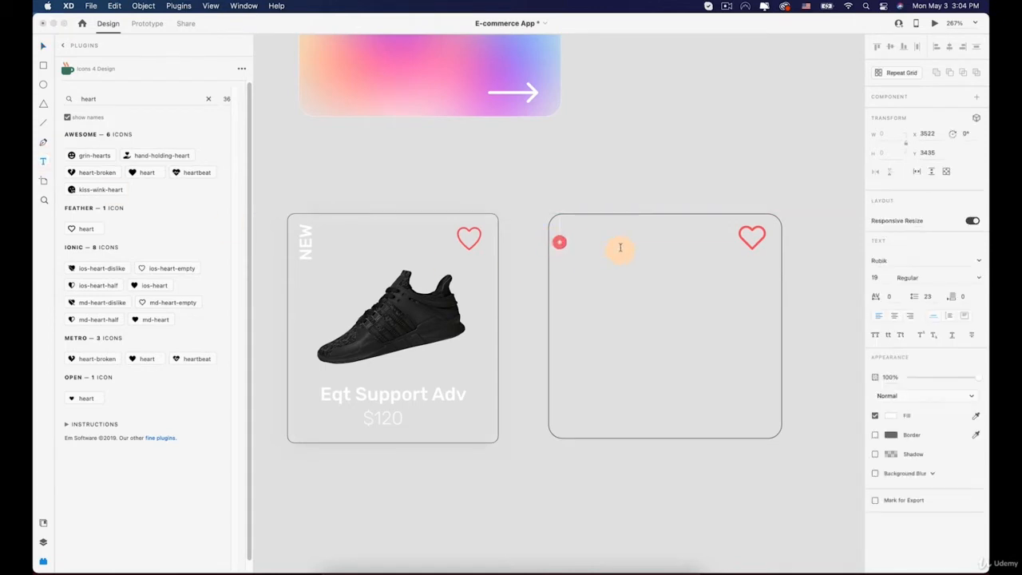
type("New")
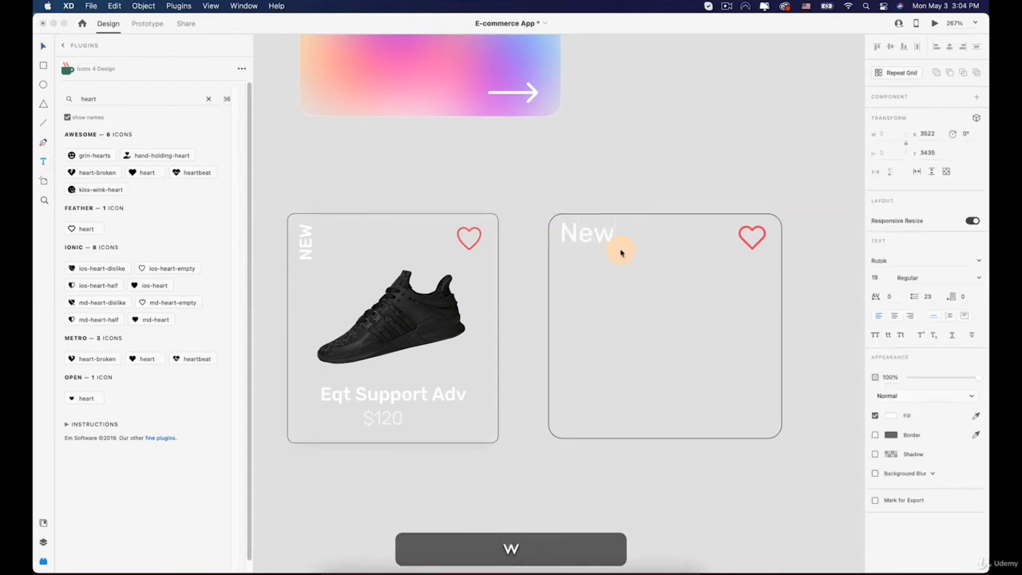
key("BackSpace")
key("BackSpace")
type("EW")
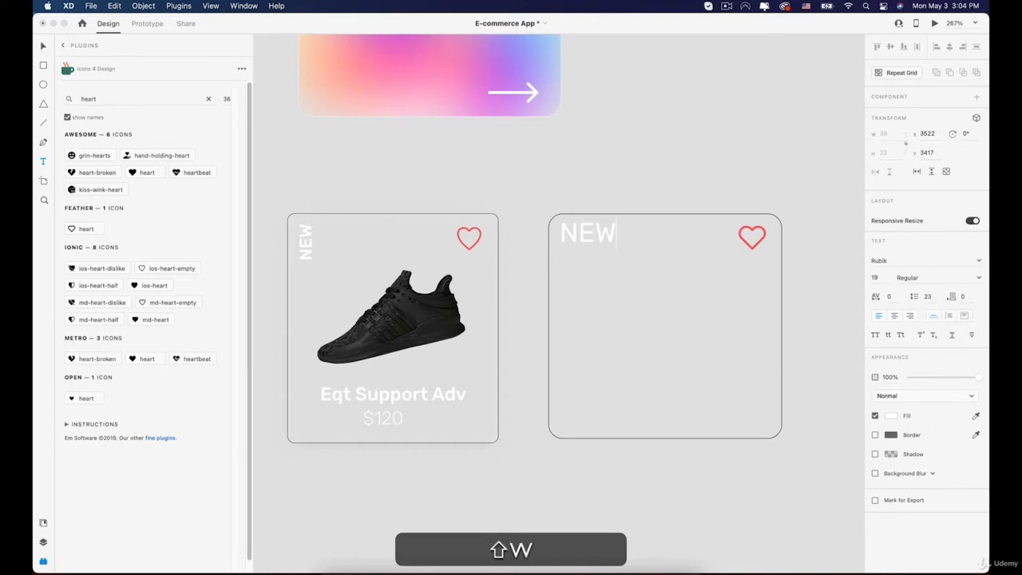
Step: Shrink the NEW label to text size 13 and rotate it to -90° in the new card's upper-left corner
key("shift+super+s")
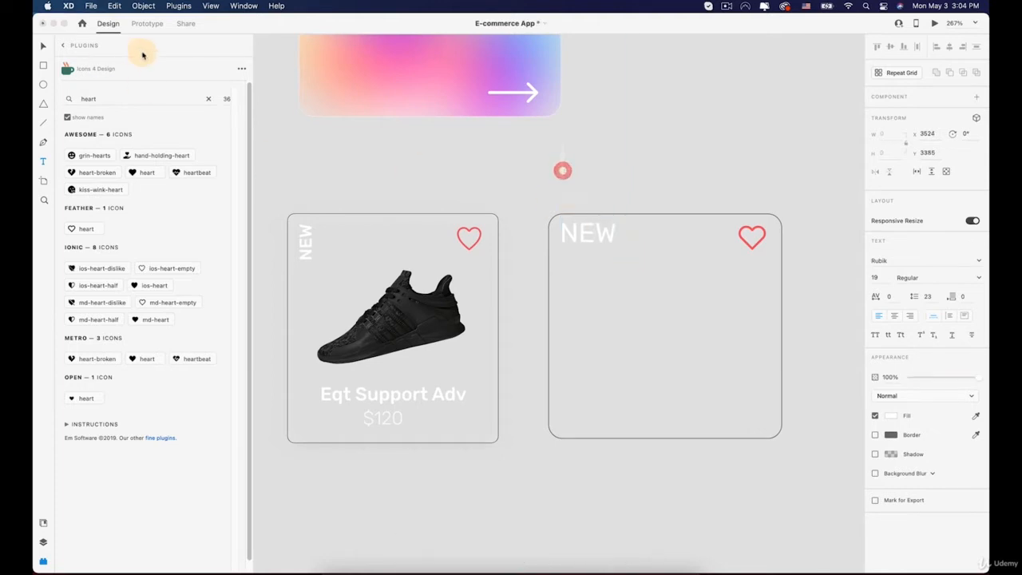
left_click(44, 45)
left_click(569, 233)
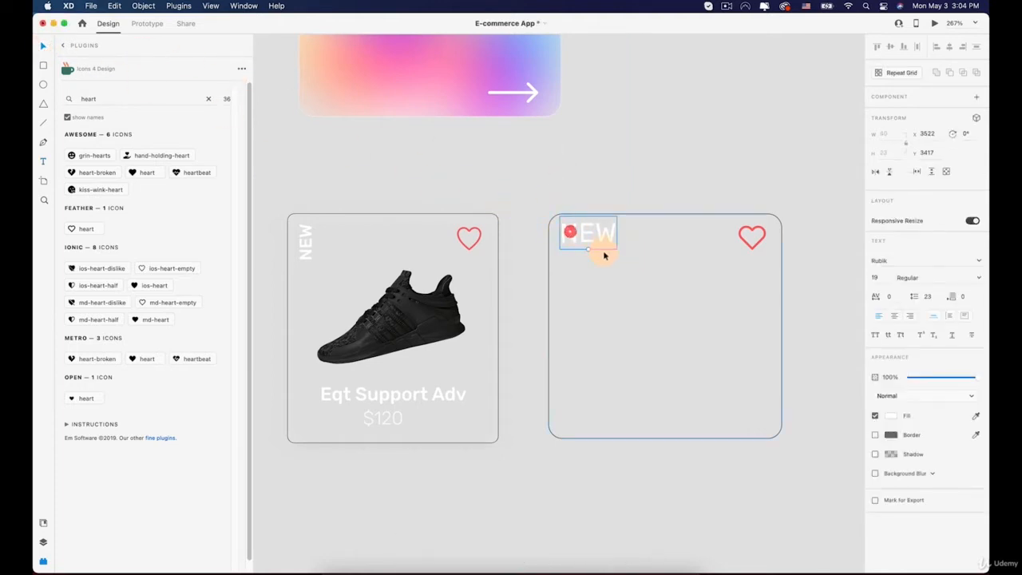
mouse_move(589, 250)
left_mouse_down()
mouse_move(607, 231)
mouse_move(572, 252)
mouse_move(573, 264)
mouse_move(578, 251)
mouse_move(569, 255)
left_mouse_up()
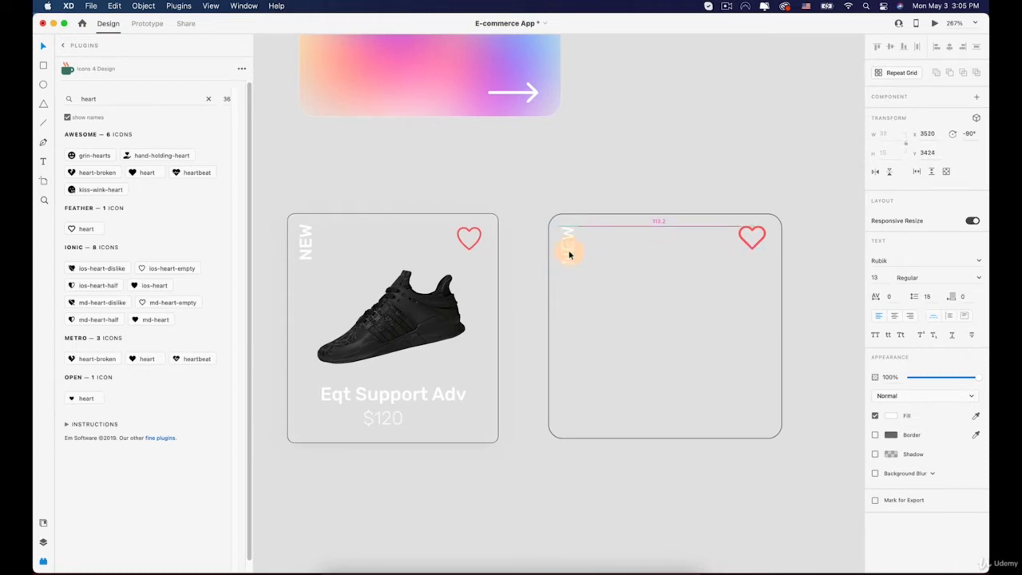
Step: Set the NEW label's font weight to Medium and nudge the new card's heart icon slightly lower
left_click(975, 278)
left_click(911, 324)
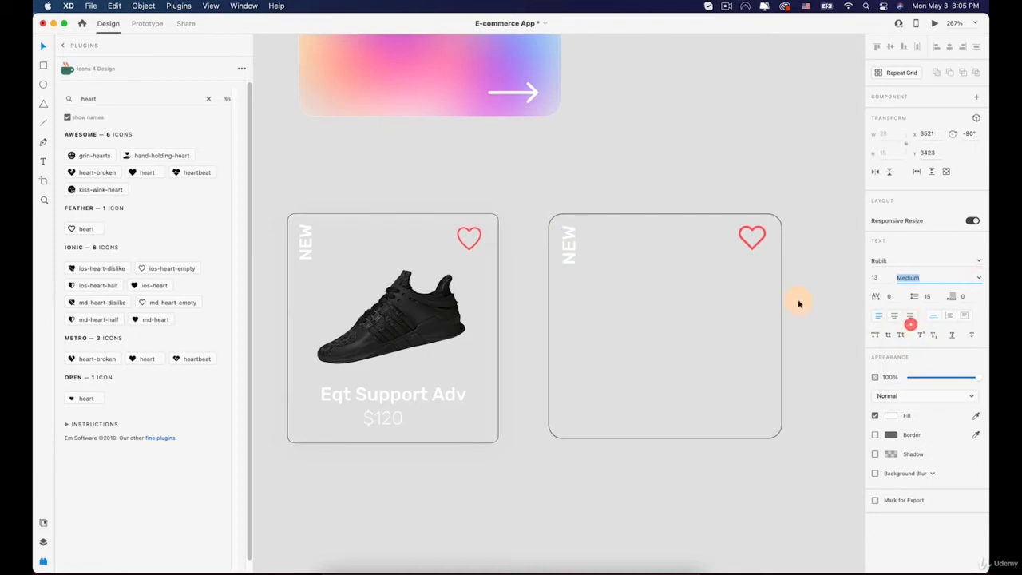
left_click(834, 292)
key("space")
left_click_drag(669, 296, 660, 254)
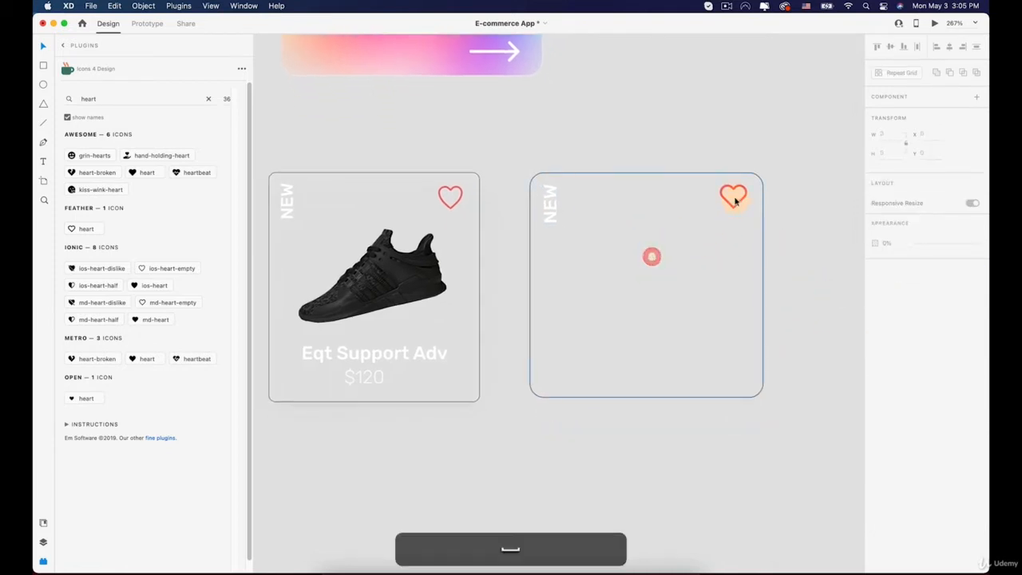
left_click_drag(735, 201, 737, 193)
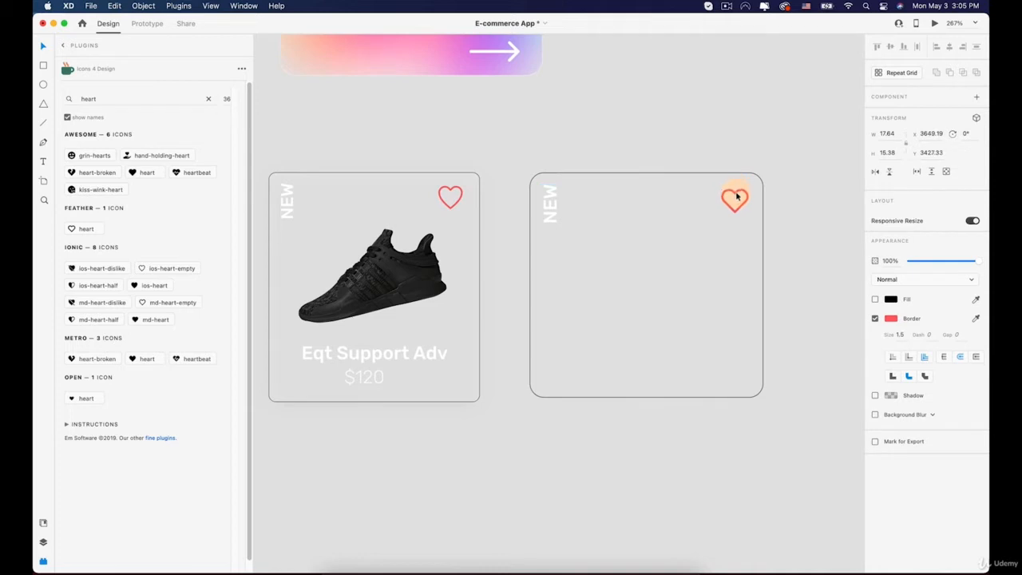
Step: Copy the all-black sneaker from the shoe image collection and paste it over the new card
scroll(388, 272, "down", 5)
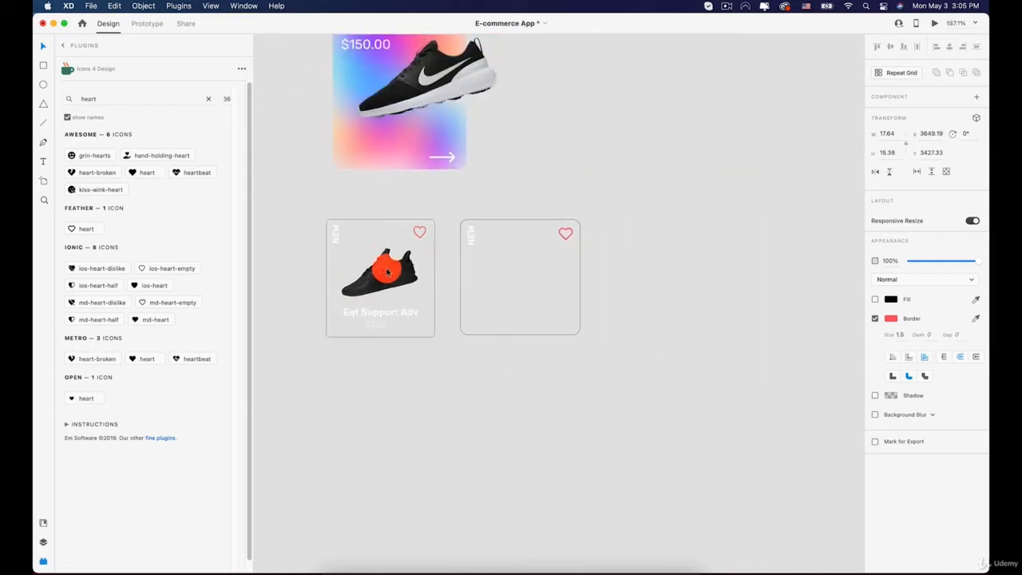
scroll(388, 271, "down", 10)
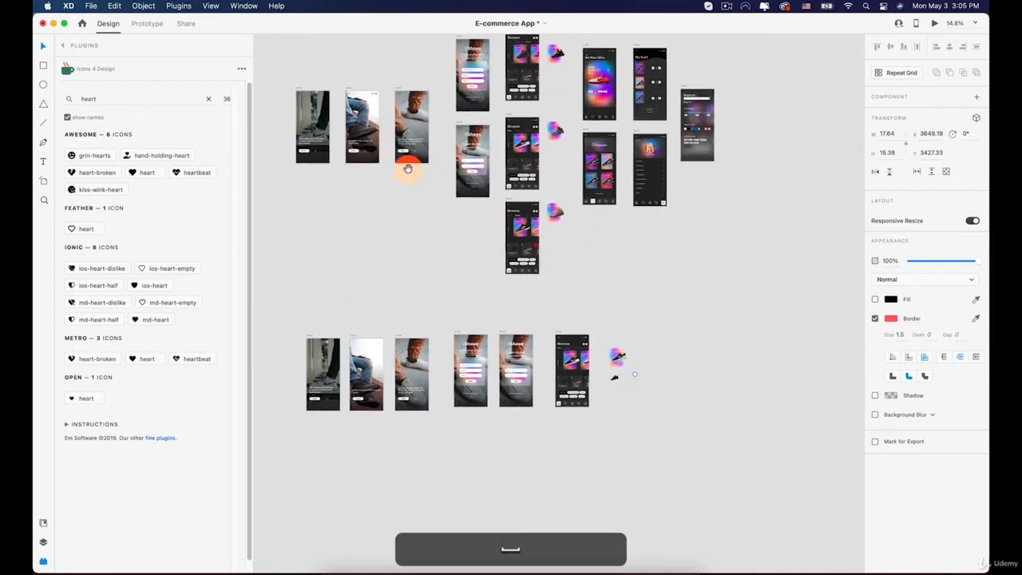
scroll(519, 279, "up", 10)
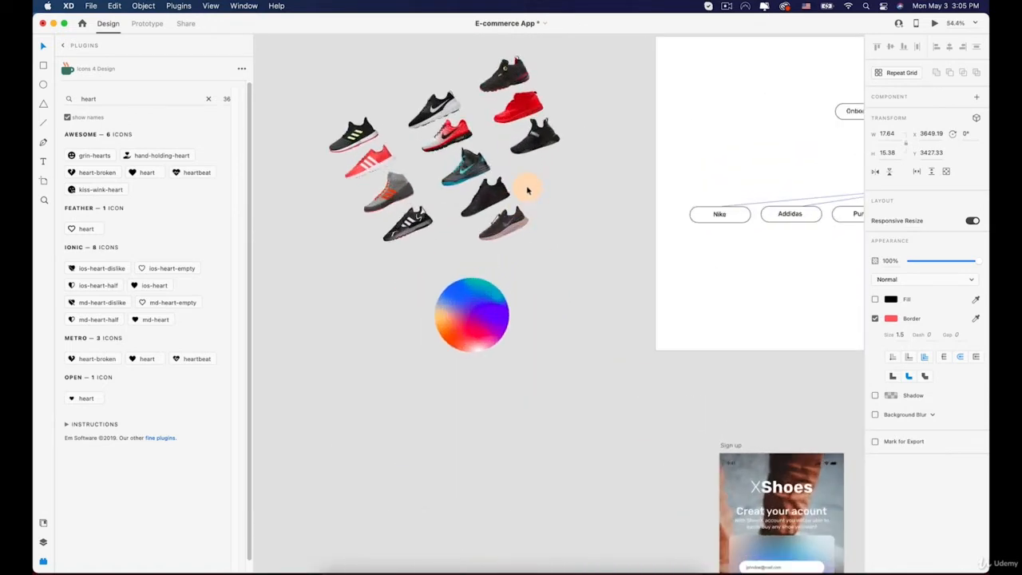
left_click(495, 189)
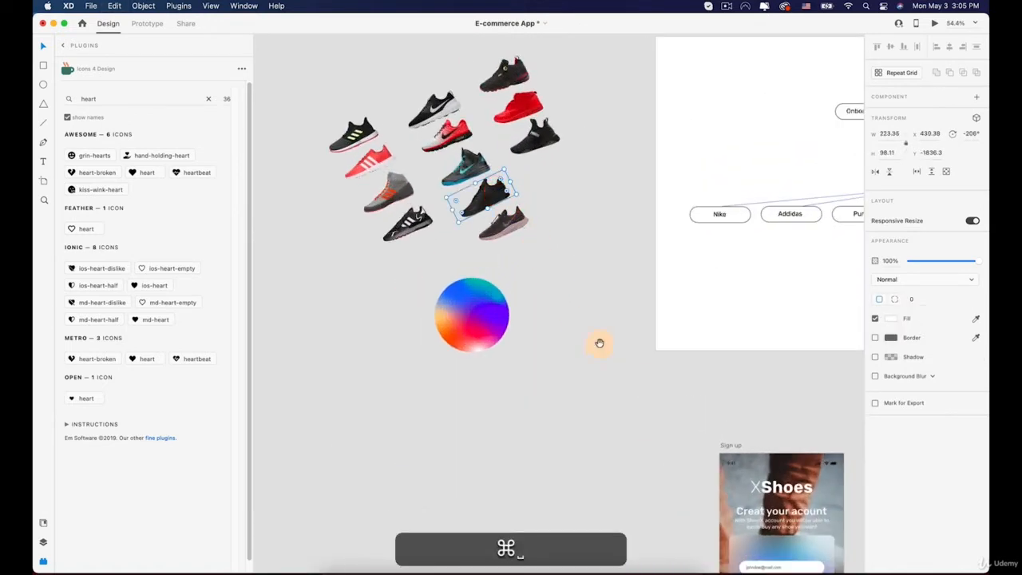
left_click_drag(655, 364, 470, 138)
left_click_drag(735, 543, 458, 127)
left_click_drag(693, 408, 486, 112)
left_click_drag(642, 340, 575, 155)
left_click_drag(576, 287, 503, 55)
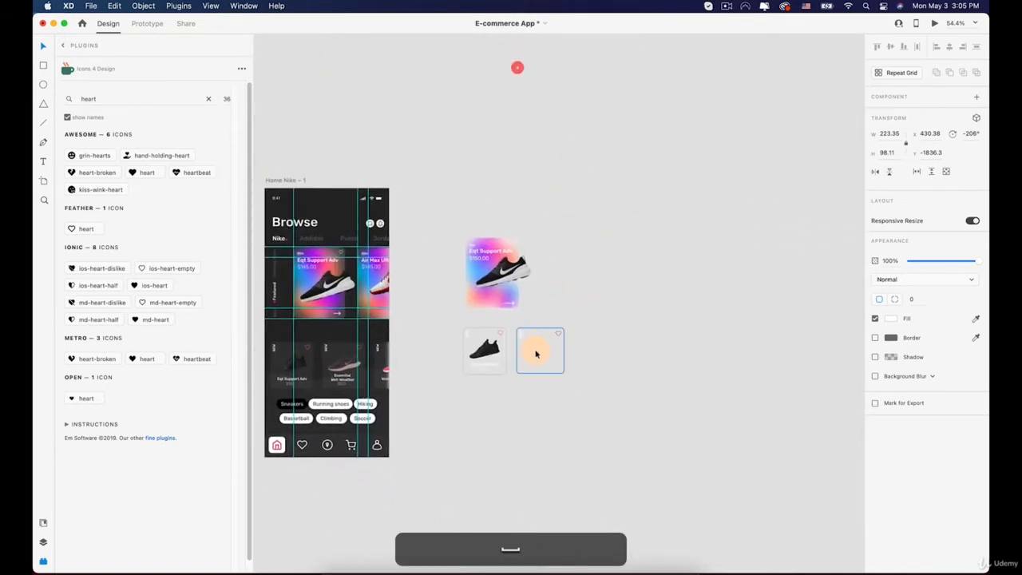
scroll(538, 346, "up", 5)
left_click(538, 347)
key("cmd+v")
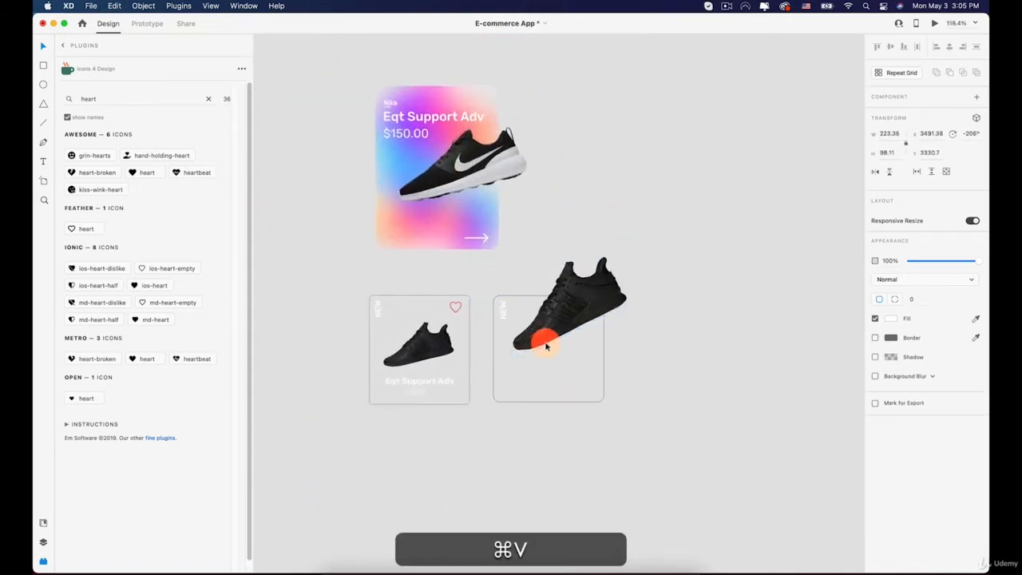
Step: Shrink the pasted sneaker to about 169 by 74, rotate it to -194° and place it inside the new card
scroll(543, 338, "up", 6)
key("space")
left_click_drag(544, 209, 552, 256)
left_click_drag(740, 220, 724, 259)
left_click_drag(716, 184, 631, 196)
left_click_drag(557, 226, 568, 236)
scroll(567, 236, "down", 5)
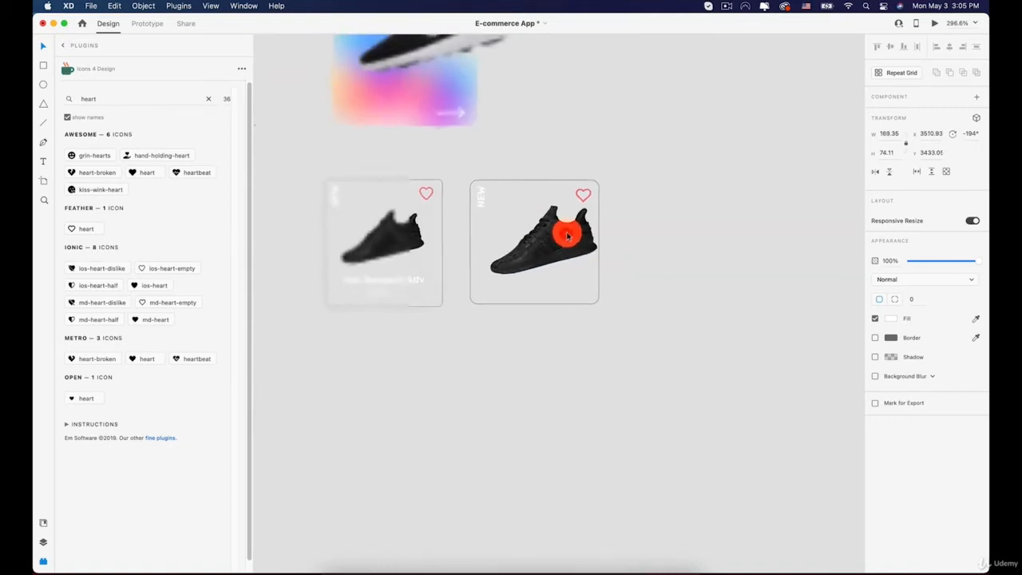
Step: Reduce the sneaker to about 136 by 60, rotate it to -191° and position it below the card's heart
scroll(568, 236, "up", 5)
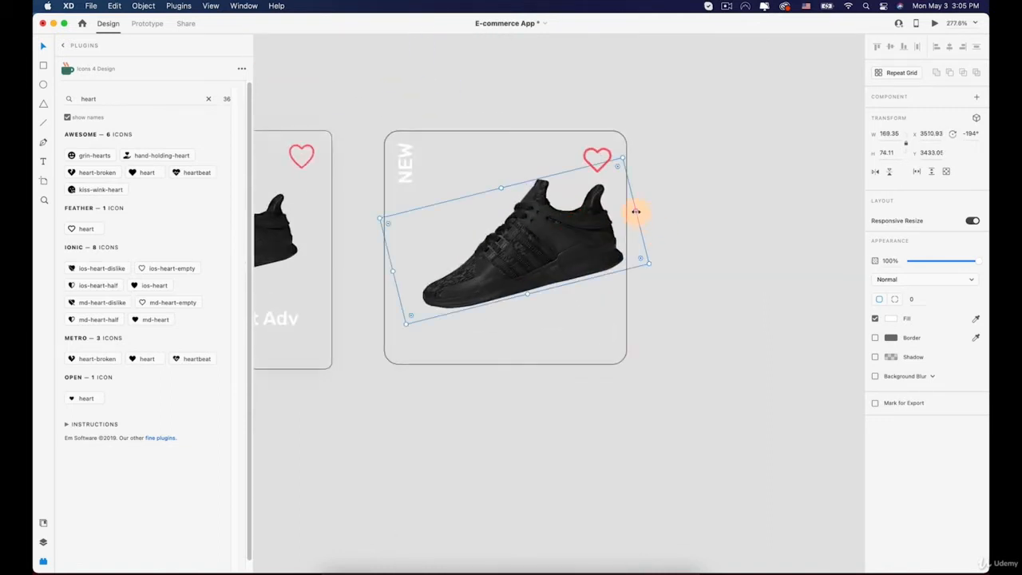
left_click_drag(636, 211, 595, 206)
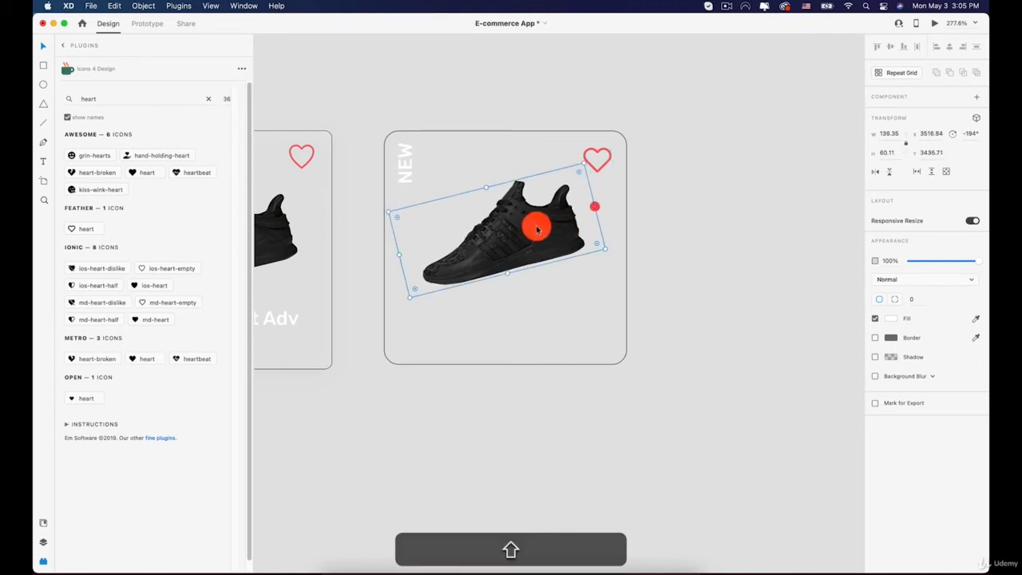
scroll(539, 227, "down", 5)
scroll(543, 211, "up", 3)
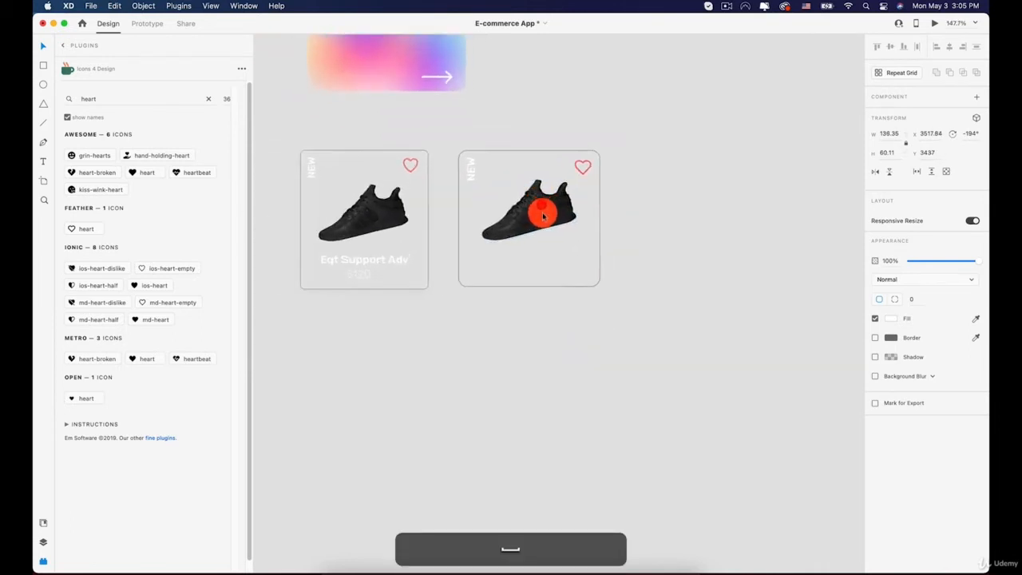
left_click_drag(537, 209, 558, 212)
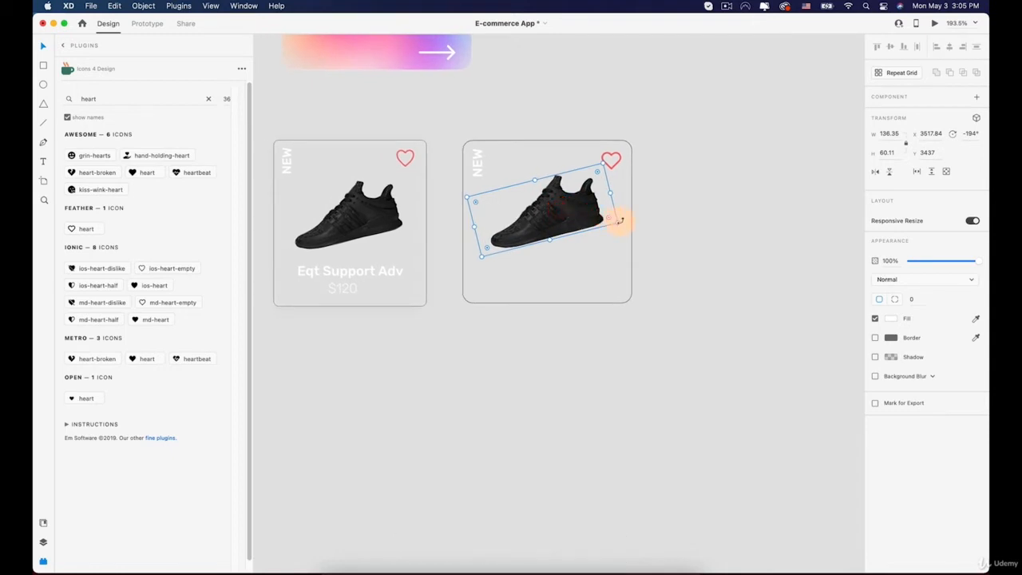
mouse_move(570, 219)
left_mouse_down()
mouse_move(554, 230)
mouse_move(573, 216)
left_mouse_up()
scroll(427, 263, "up", 2)
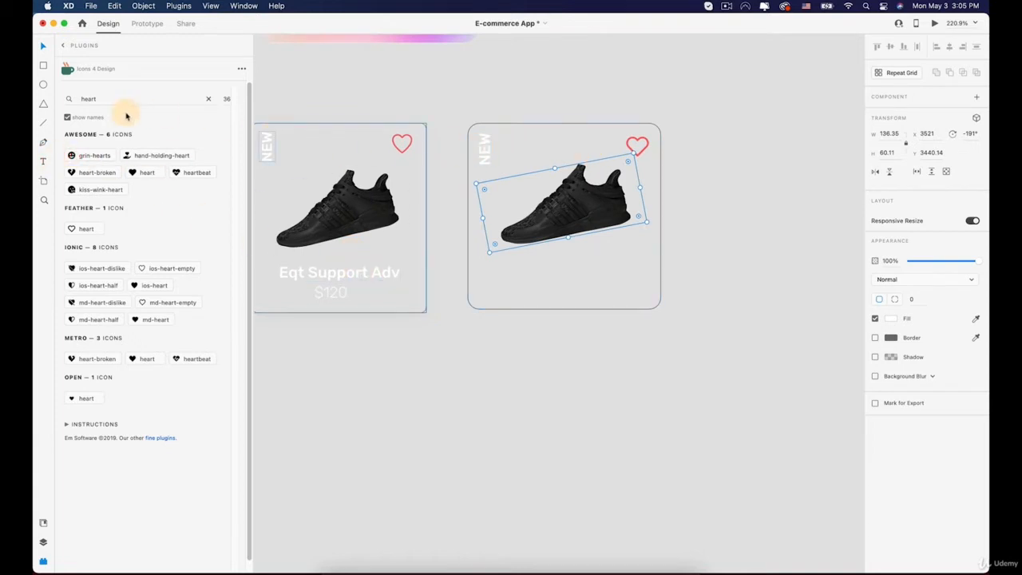
Step: Add the text "Eat Support Adv" and place it under the sneaker inside the new card
left_click(42, 162)
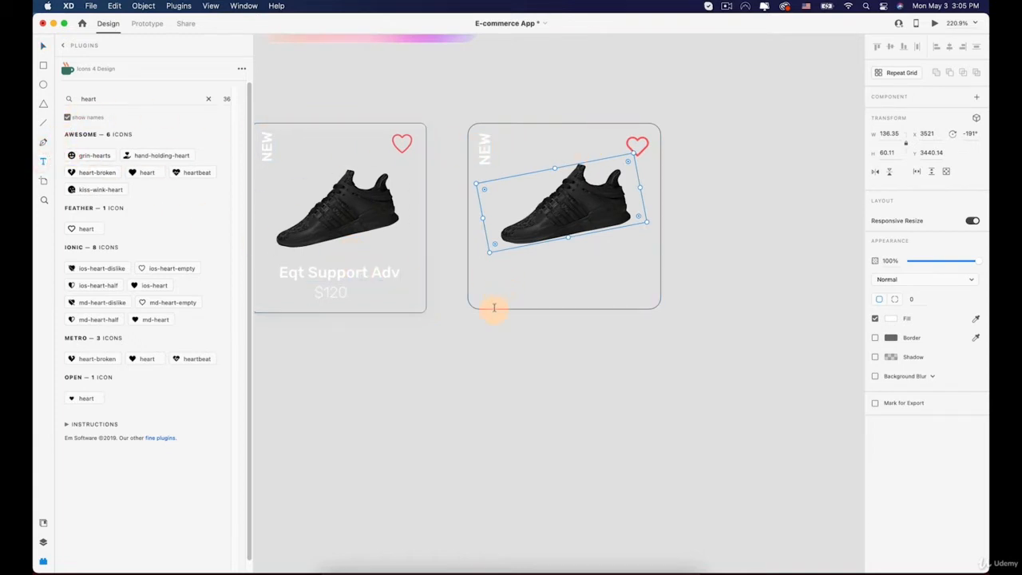
left_click(496, 350)
key("shift")
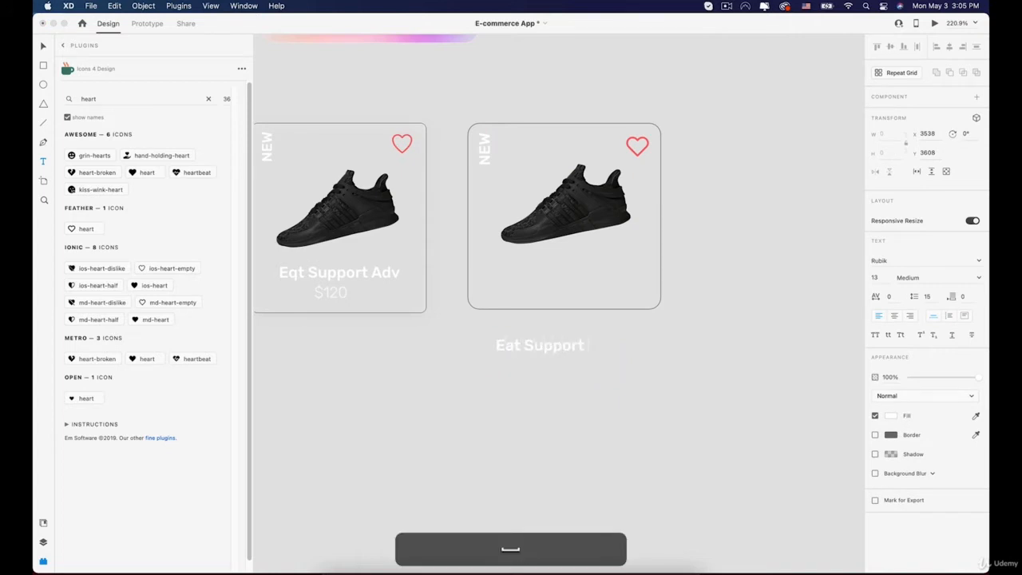
key("shift")
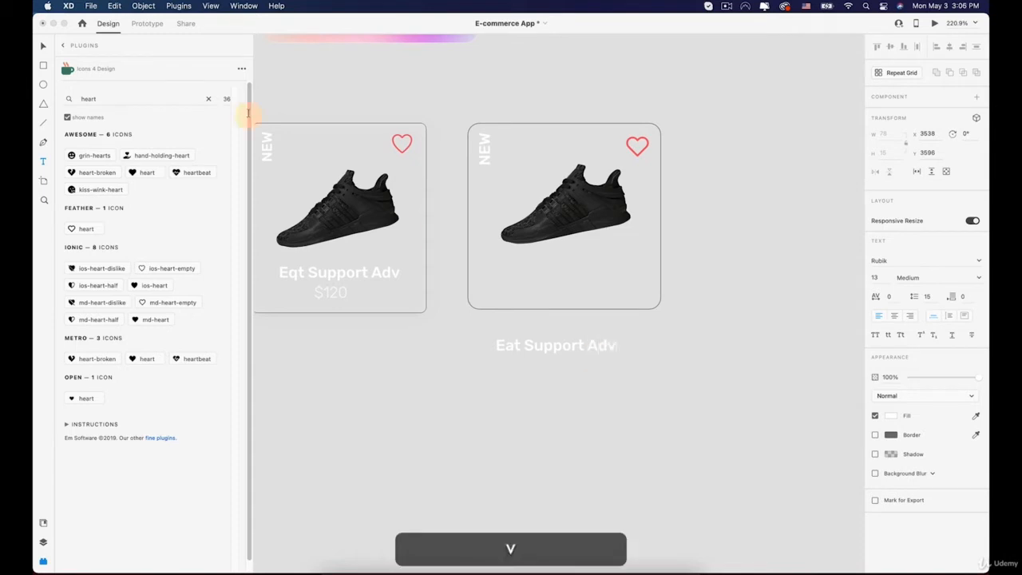
left_click(43, 46)
left_click_drag(528, 339, 536, 270)
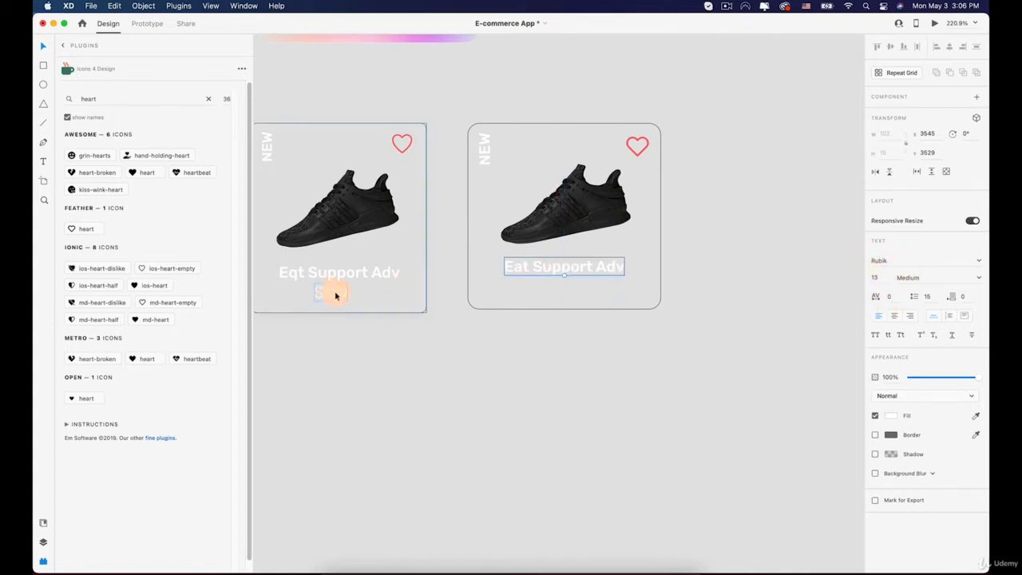
Step: Duplicate the product name directly below itself and change the copy's text to "$130"
left_click_drag(539, 267, 551, 289)
double_click(551, 289)
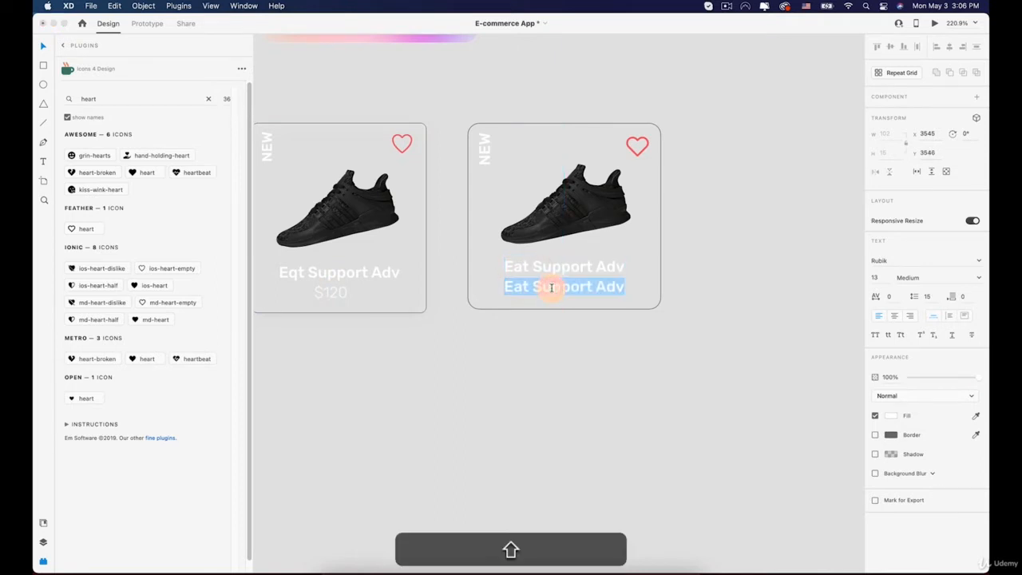
type("$130")
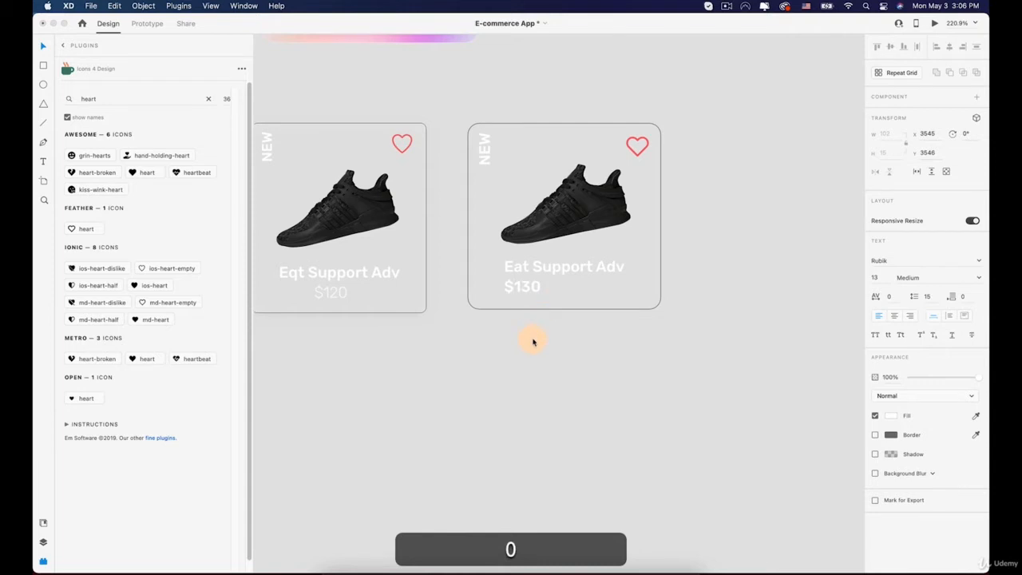
left_click(534, 357)
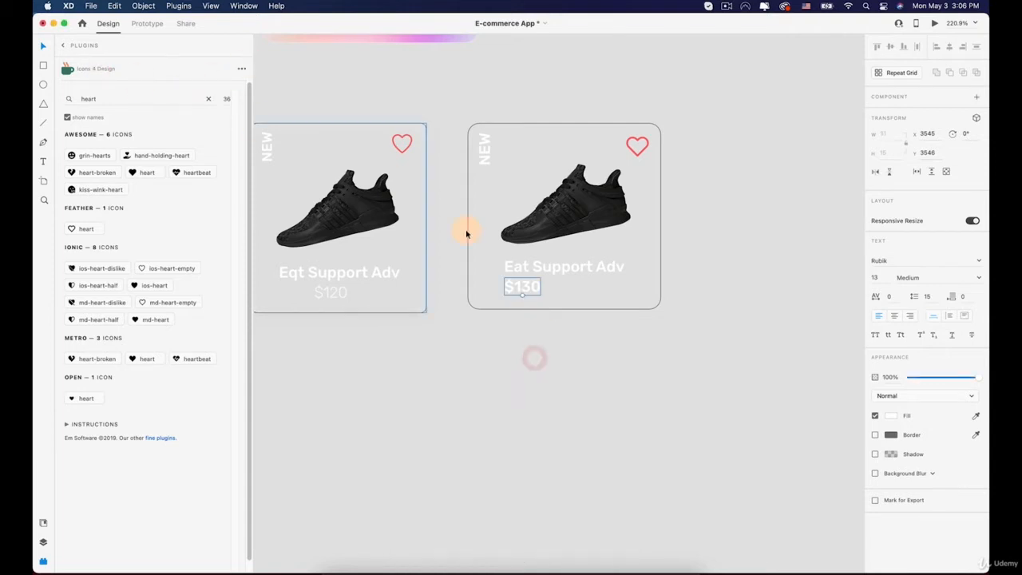
Step: Centre the $130 price under the product name and set its font weight to Regular
left_click(526, 289)
left_click_drag(571, 289, 565, 292)
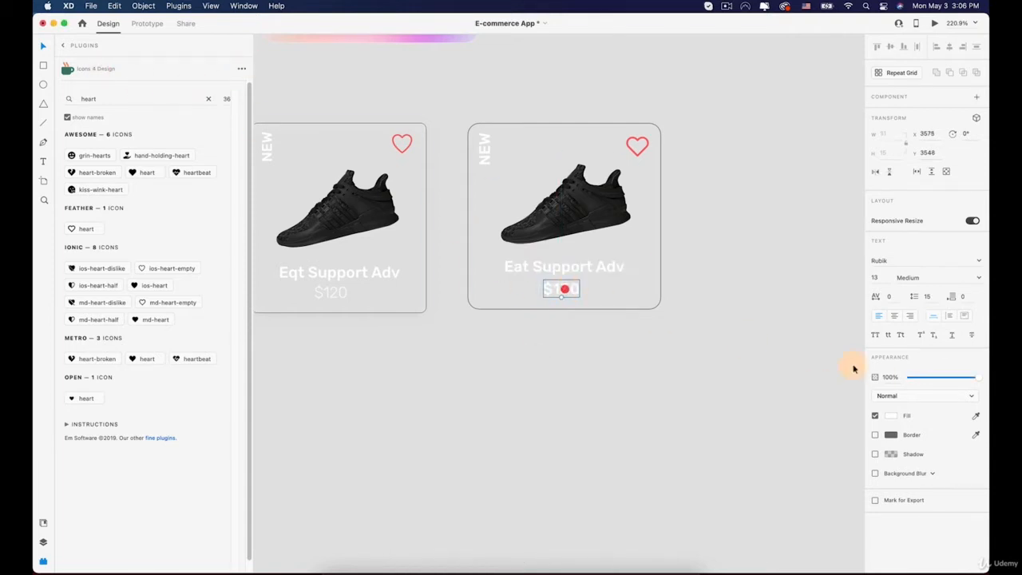
left_click(981, 277)
left_click(935, 290)
left_click(568, 377)
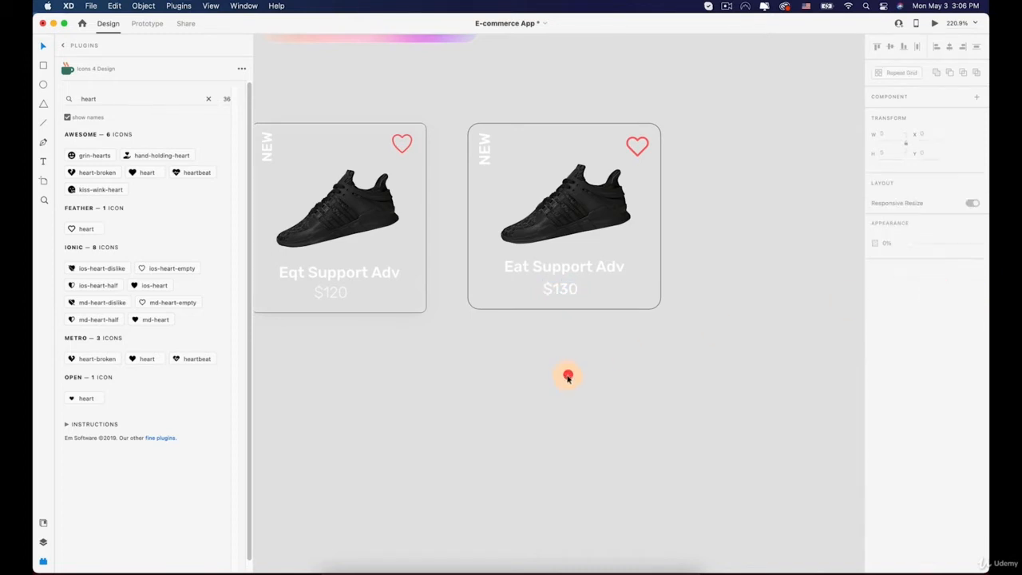
Step: Narrow the new card's rectangle to a width of 147 and move the heart back into its upper-right corner
scroll(566, 378, "down", 5)
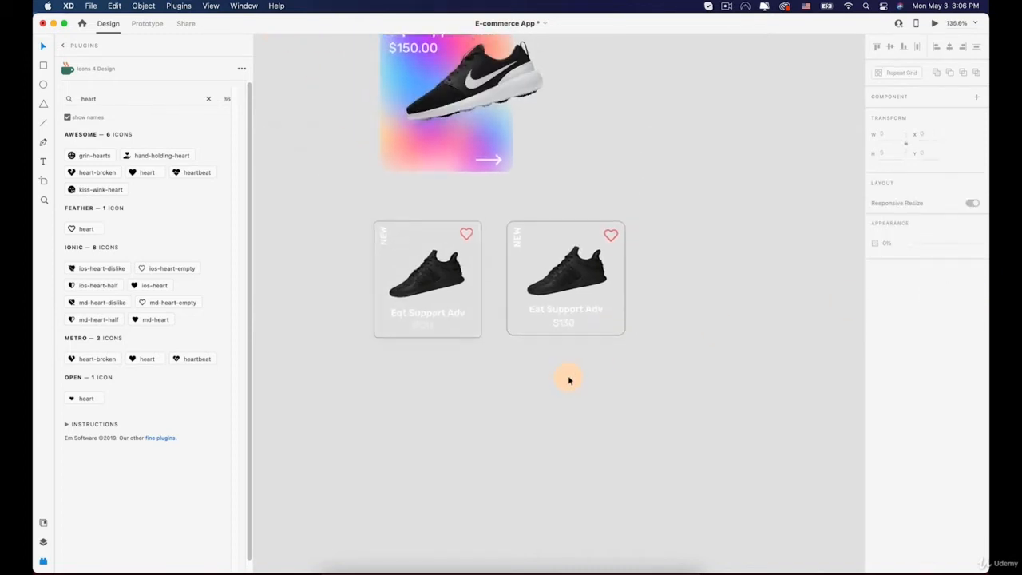
scroll(568, 379, "up", 3)
scroll(495, 267, "up", 2)
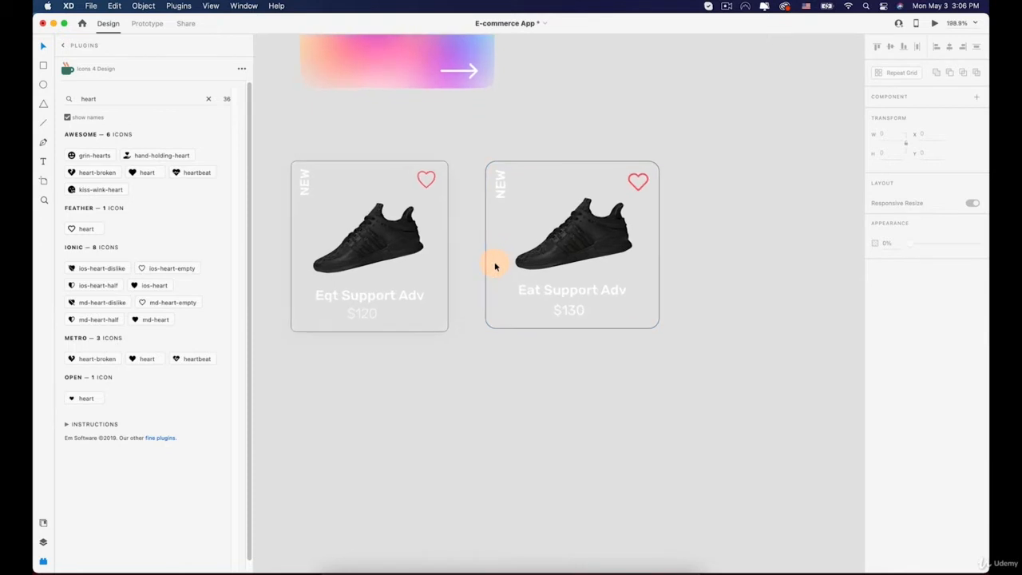
left_click(486, 241)
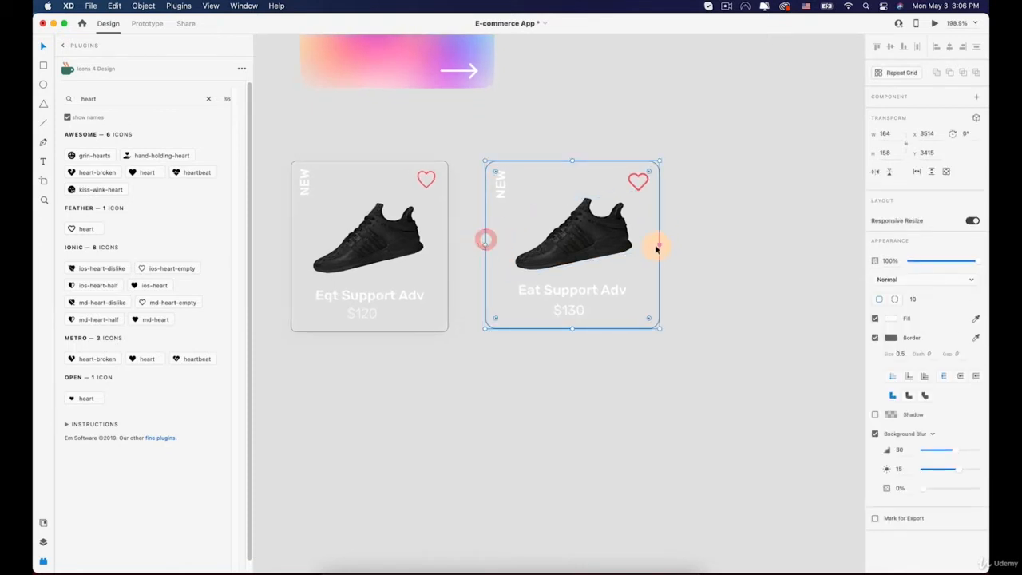
left_click_drag(657, 246, 641, 246)
left_click_drag(636, 177, 624, 176)
Step: Shrink the sneaker slightly and recentre it, the product name and the $130 price within the narrowed card
left_click_drag(585, 232, 576, 230)
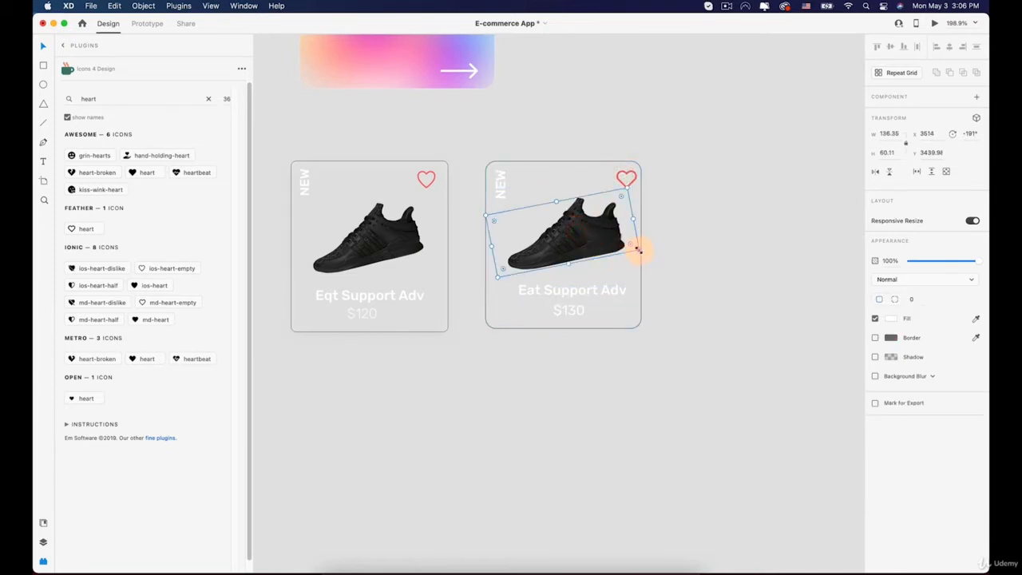
left_click_drag(639, 250, 628, 248)
left_click_drag(565, 243, 565, 244)
left_click(564, 291)
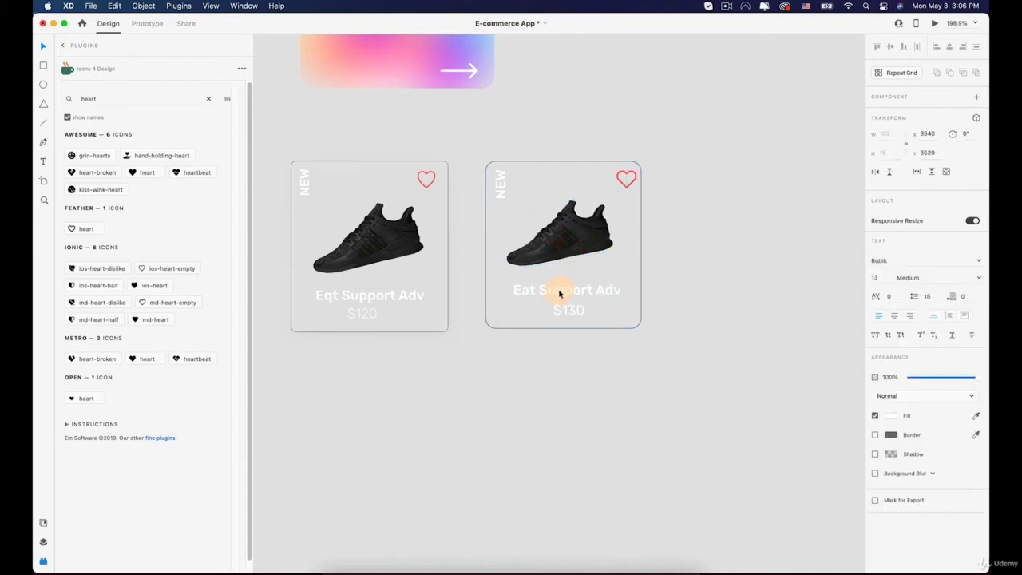
left_click_drag(558, 296, 564, 309)
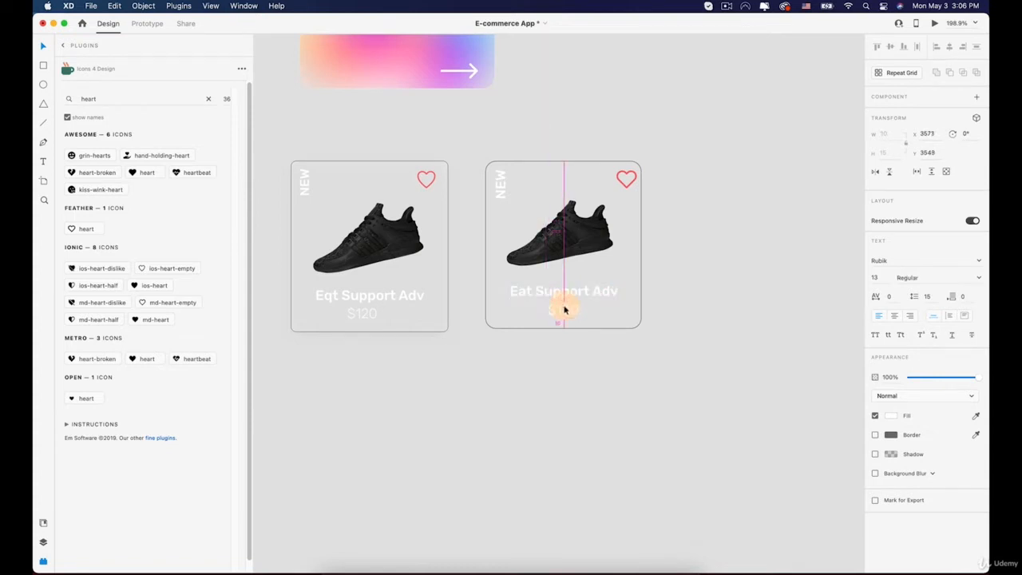
Step: Reduce the corner radius of the new card's rectangle
left_click(554, 177)
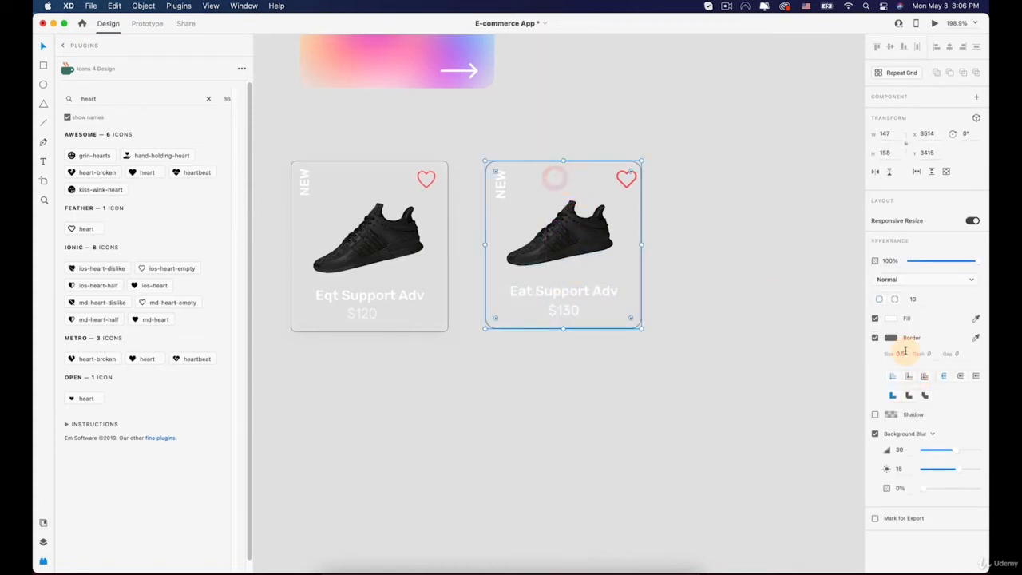
key("Up")
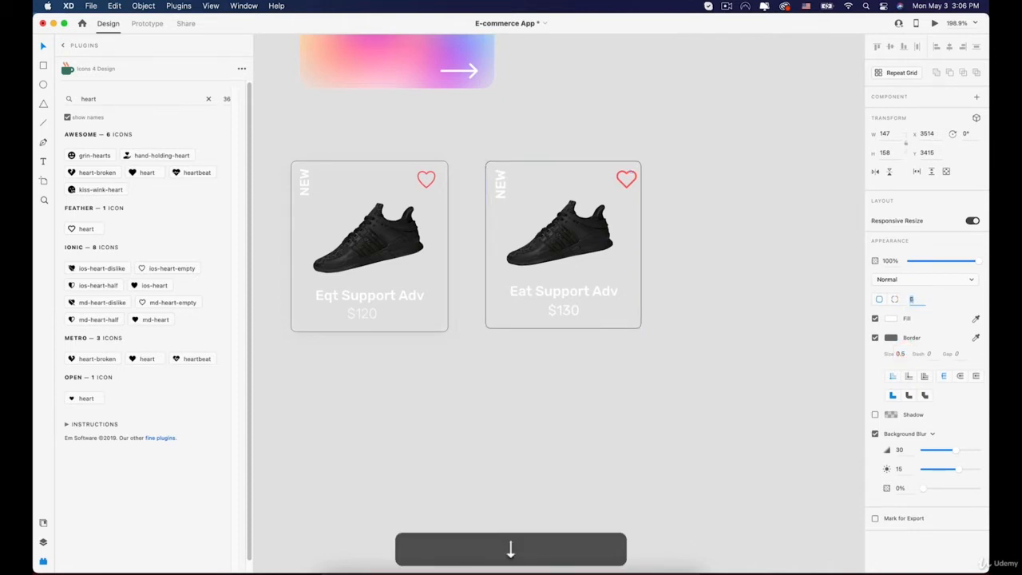
left_click(744, 250)
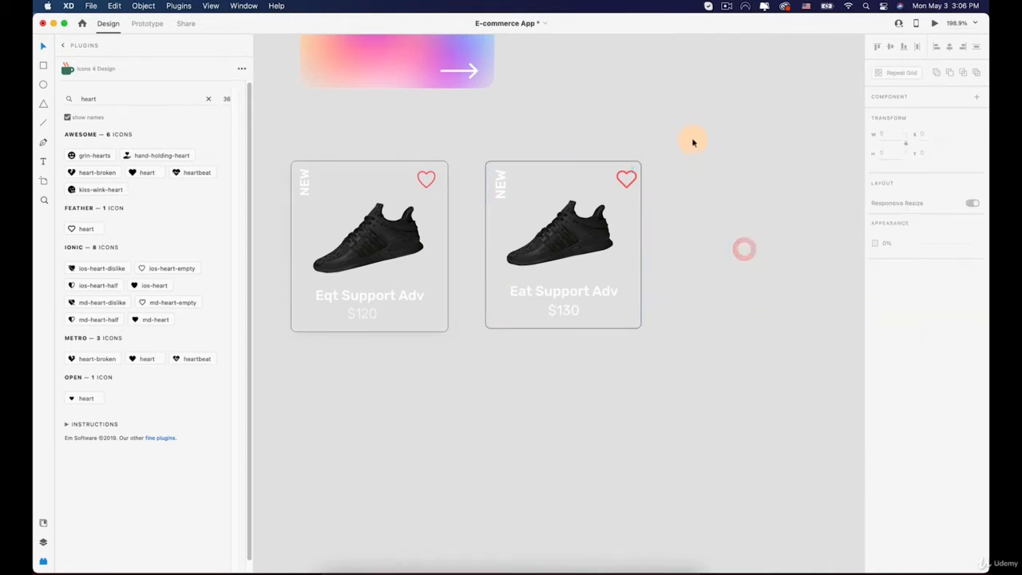
Step: Group the new card's rectangle, sneaker, heart, NEW label, product name and $130 price
left_click_drag(694, 143, 483, 361)
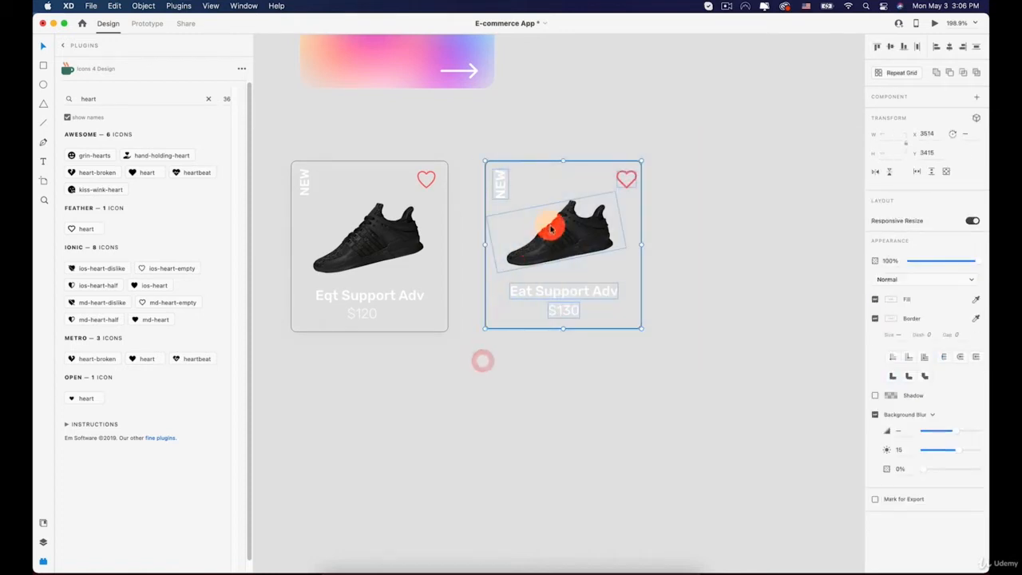
right_click(551, 229)
left_click(575, 333)
Step: Delete the original $120 reference card beside the new grouped card
scroll(575, 333, "down", 3)
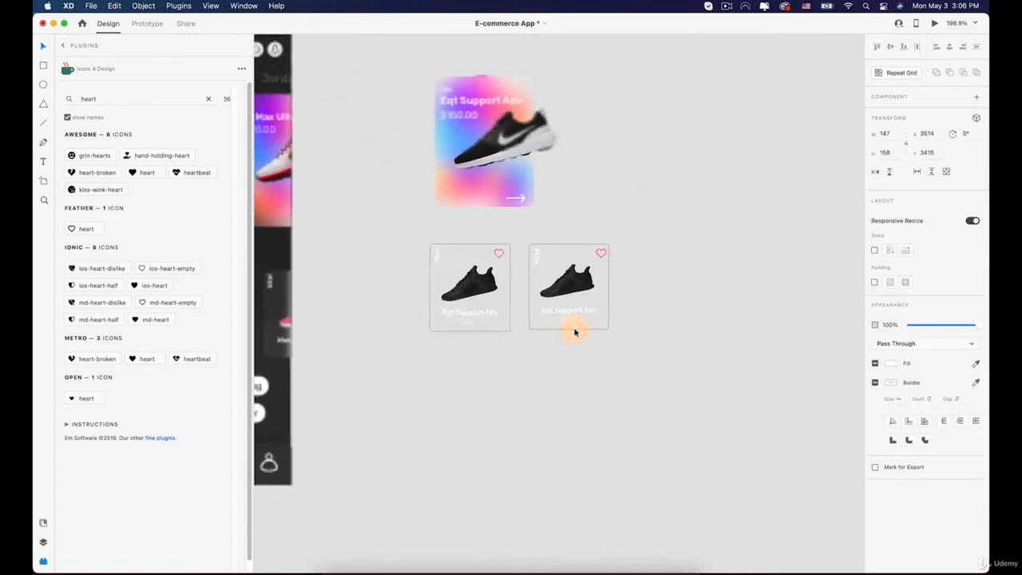
scroll(575, 332, "down", 5)
left_click(607, 223)
left_click_drag(641, 176, 526, 330)
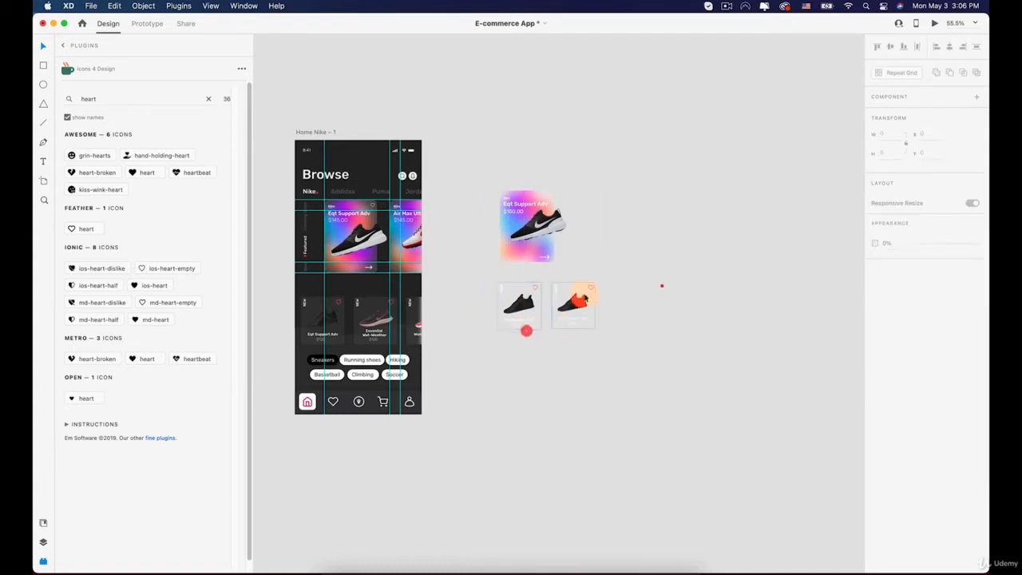
key("BackSpace")
Step: Move the gradient shoe card and the small card up side by side, clearing the space beside the Home Nike – 1 artboard
left_click_drag(668, 239, 496, 121)
left_click(573, 123)
left_click_drag(552, 192, 587, 117)
left_click(501, 133)
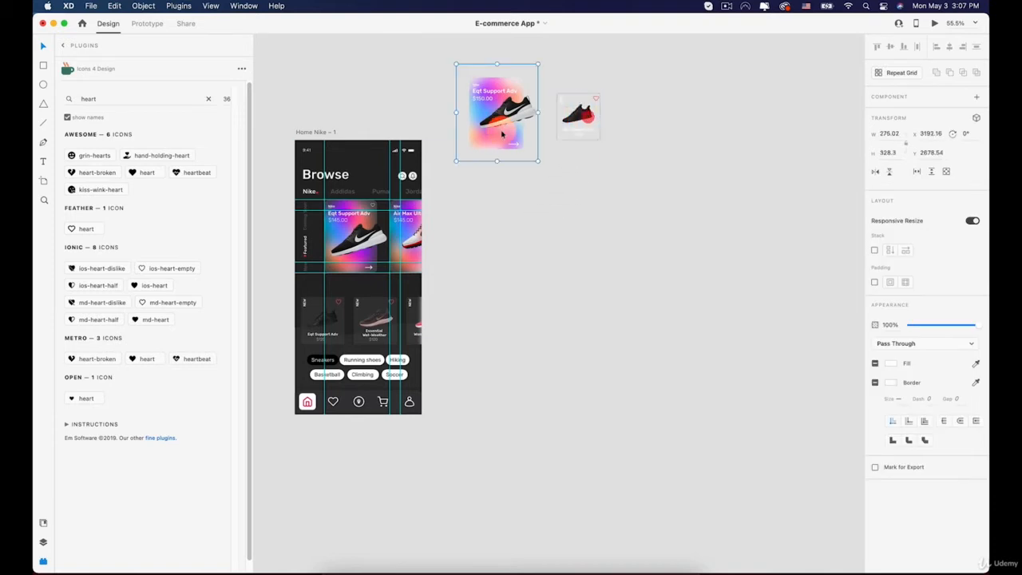
left_click_drag(501, 135, 501, 113)
left_click_drag(582, 118, 578, 107)
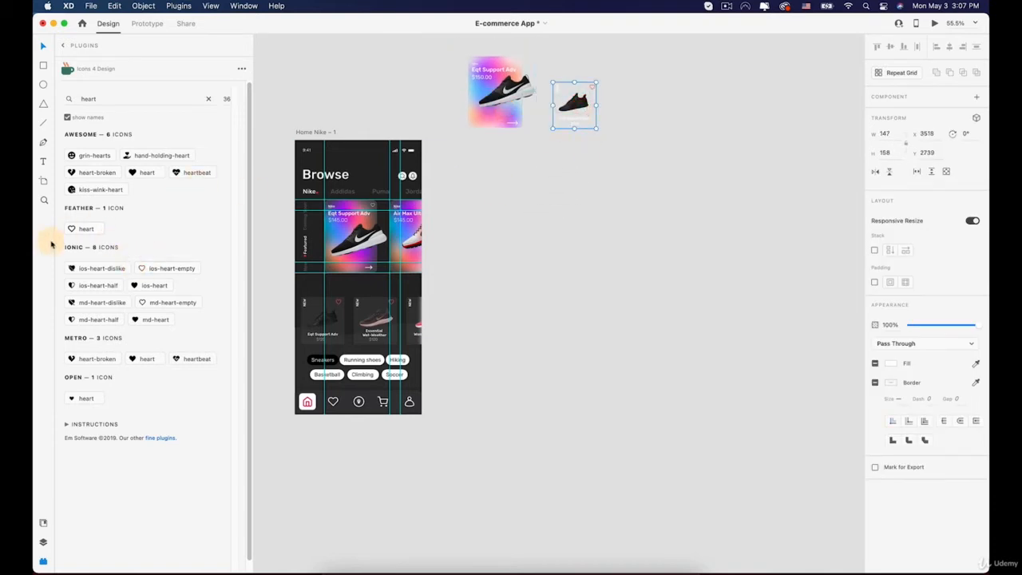
Step: Add an iPhone 12 Pro Max artboard next to the Home Nike – 1 artboard
left_click(46, 181)
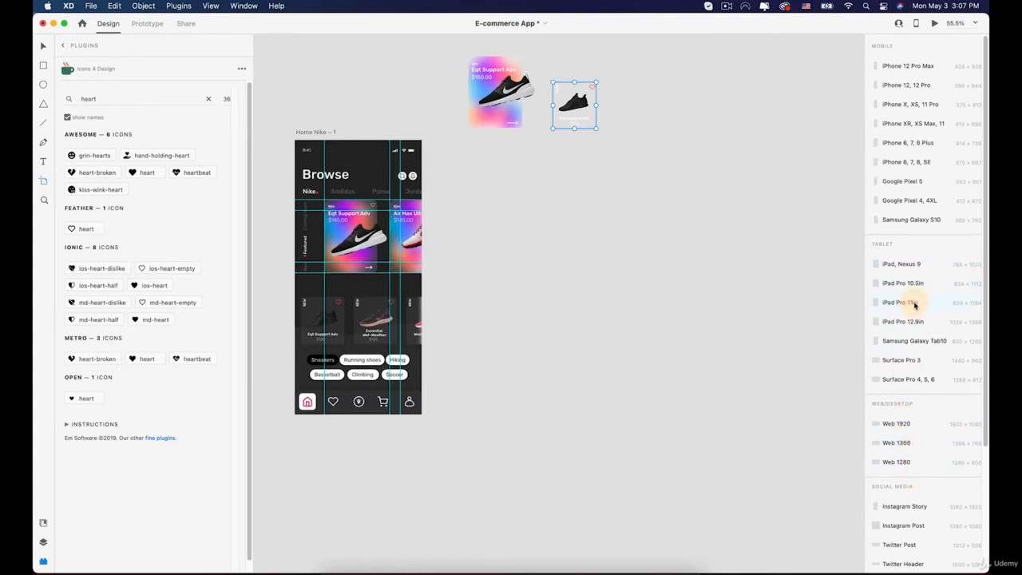
left_click(903, 66)
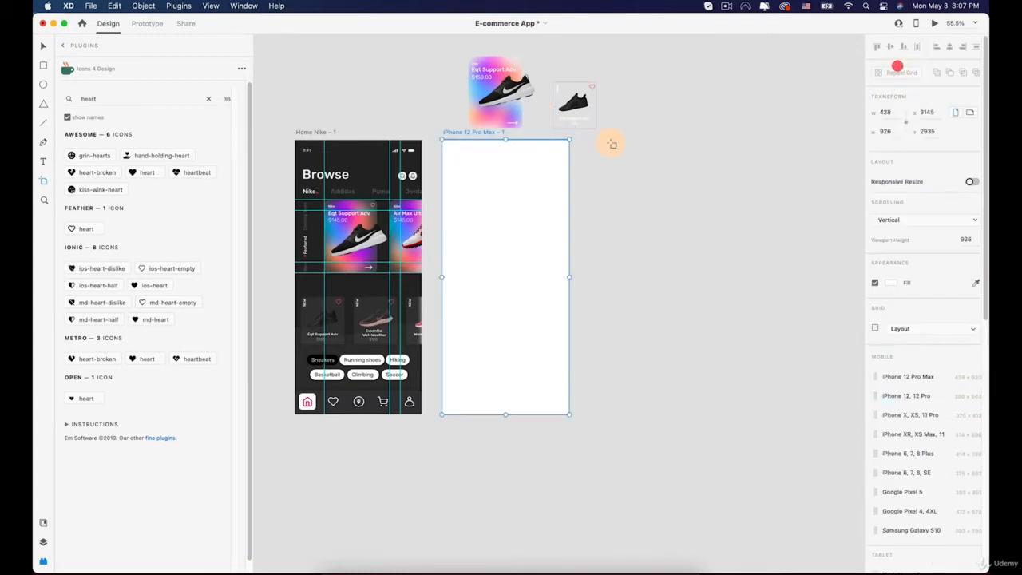
key("v")
left_click(666, 222)
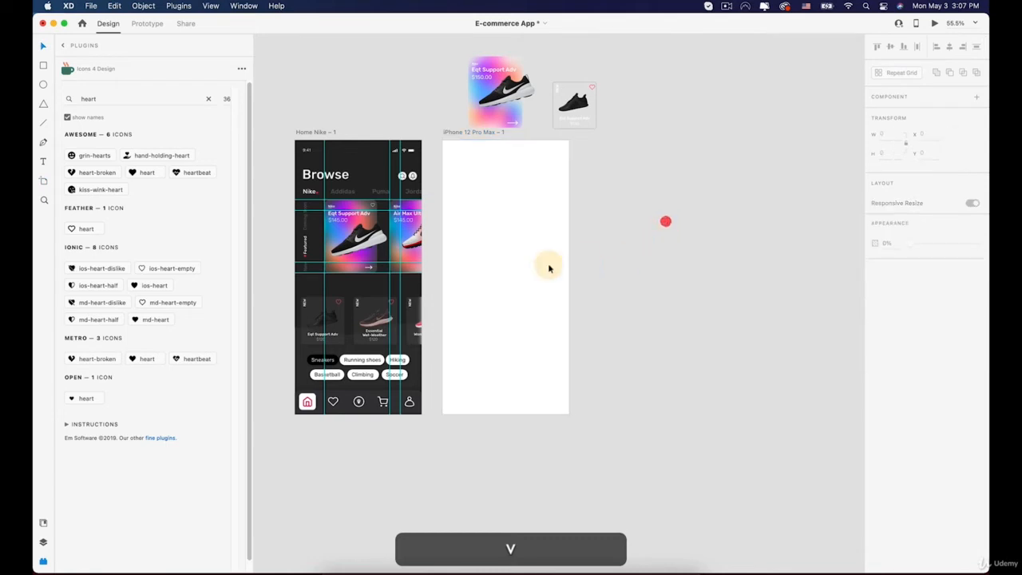
left_click(473, 193)
scroll(460, 228, "up", 3)
key("space")
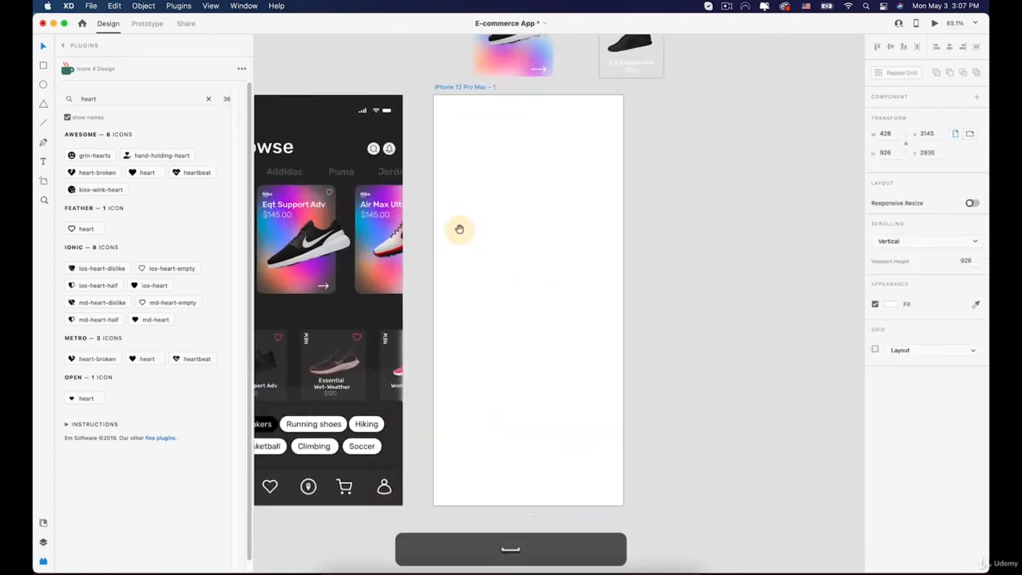
left_click_drag(459, 229, 525, 244)
scroll(594, 191, "down", 2)
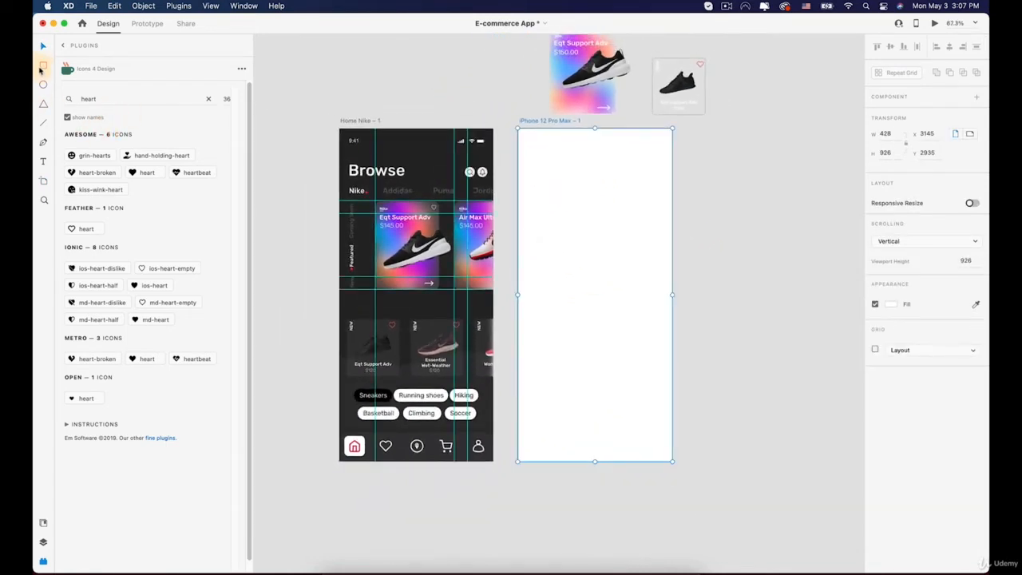
left_click(43, 64)
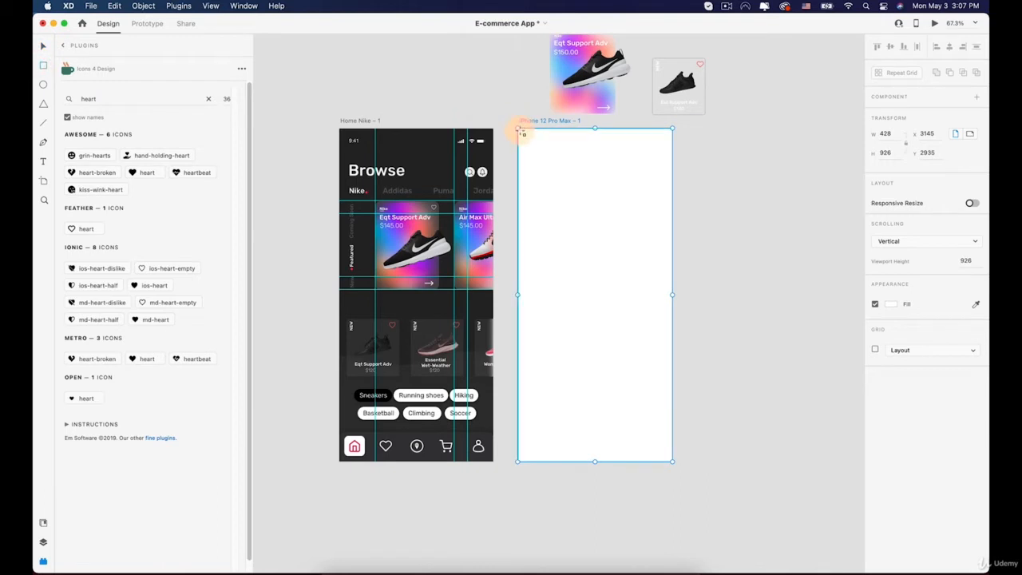
left_click_drag(521, 132, 620, 287)
key("super+z")
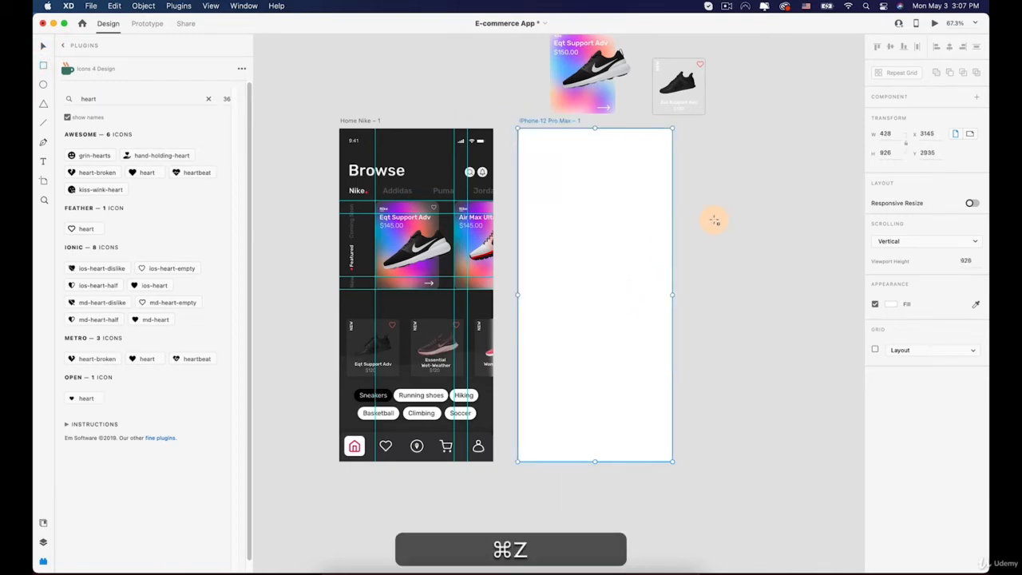
left_click_drag(519, 120, 574, 149)
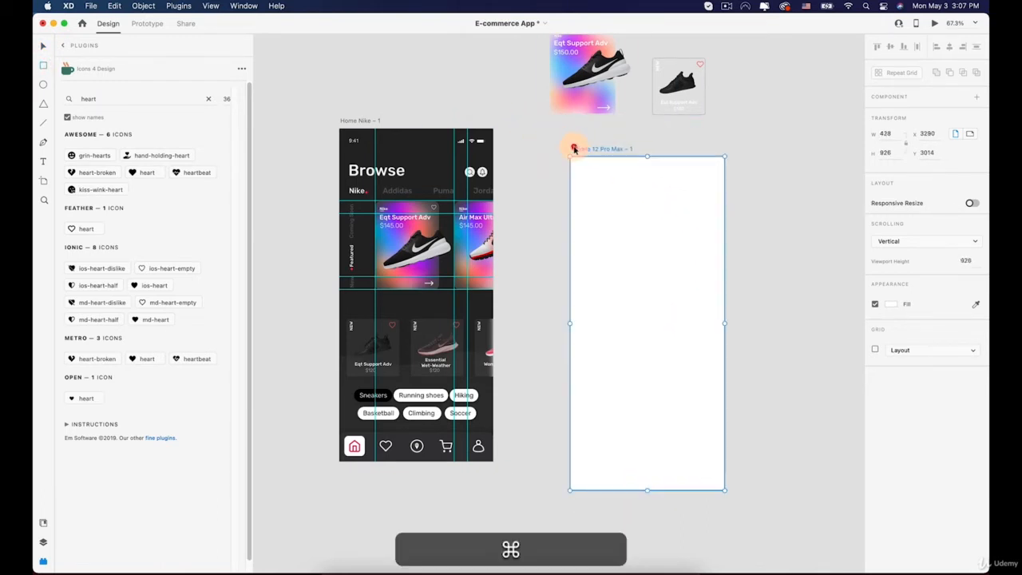
key("super+z")
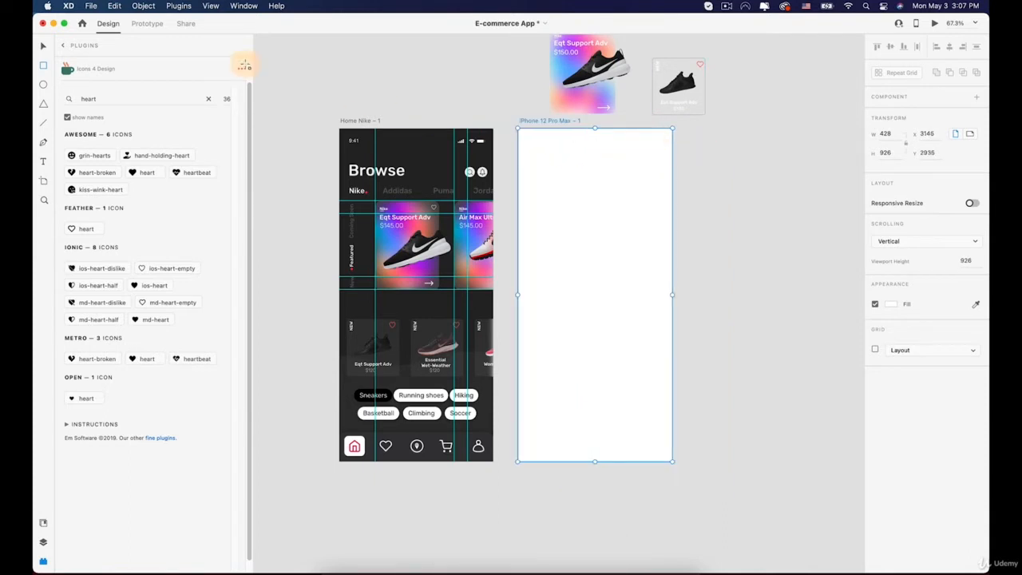
Step: Draw a rectangle on the new artboard and fit it to the full 428 × 926 area at position 0, 0
left_click_drag(517, 131, 676, 460)
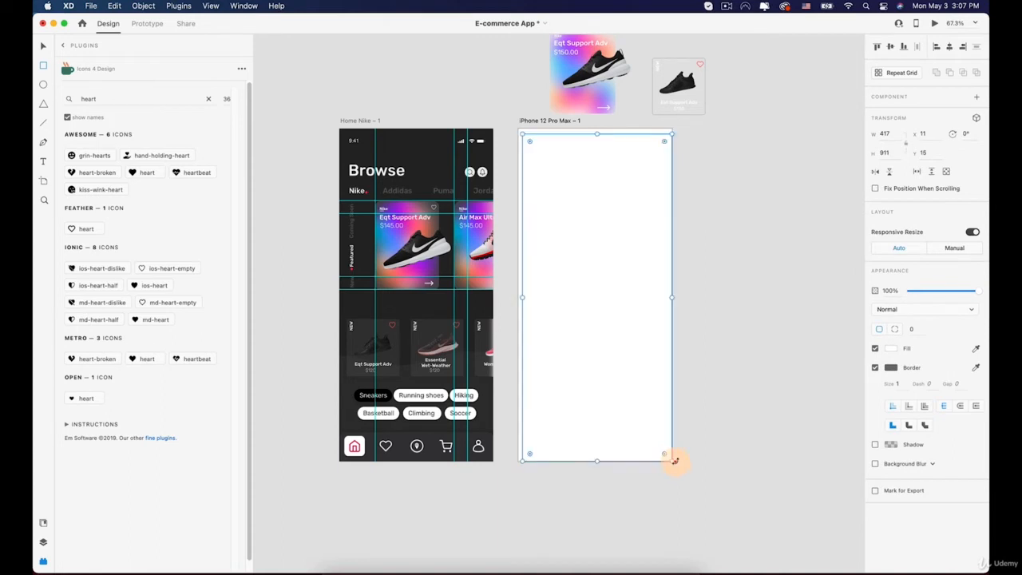
key("v")
left_click(634, 325)
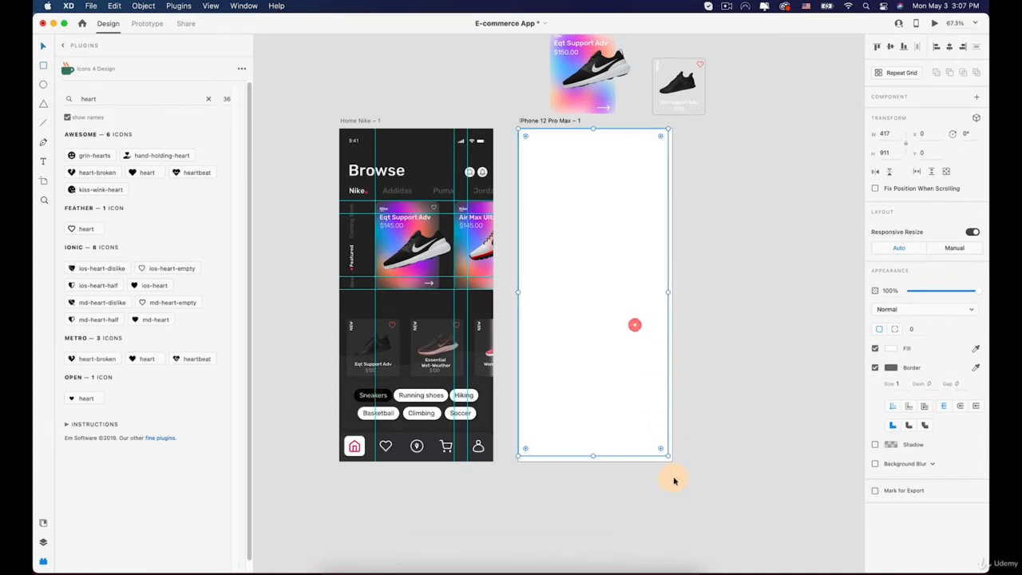
left_click_drag(666, 453, 672, 461)
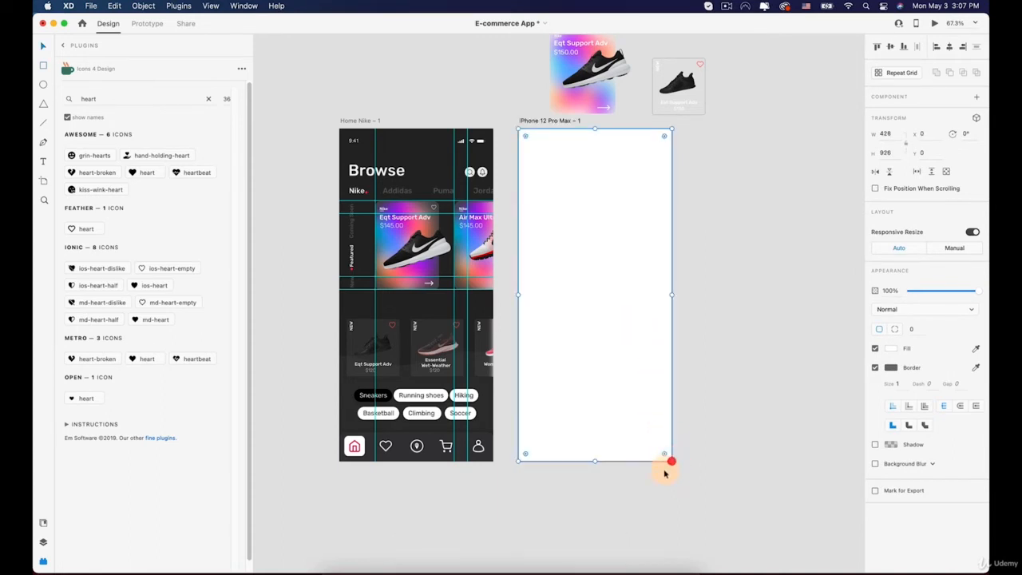
Step: Fill the full-size rectangle with the dark background colour sampled from the Home Nike – 1 artboard
left_click(972, 349)
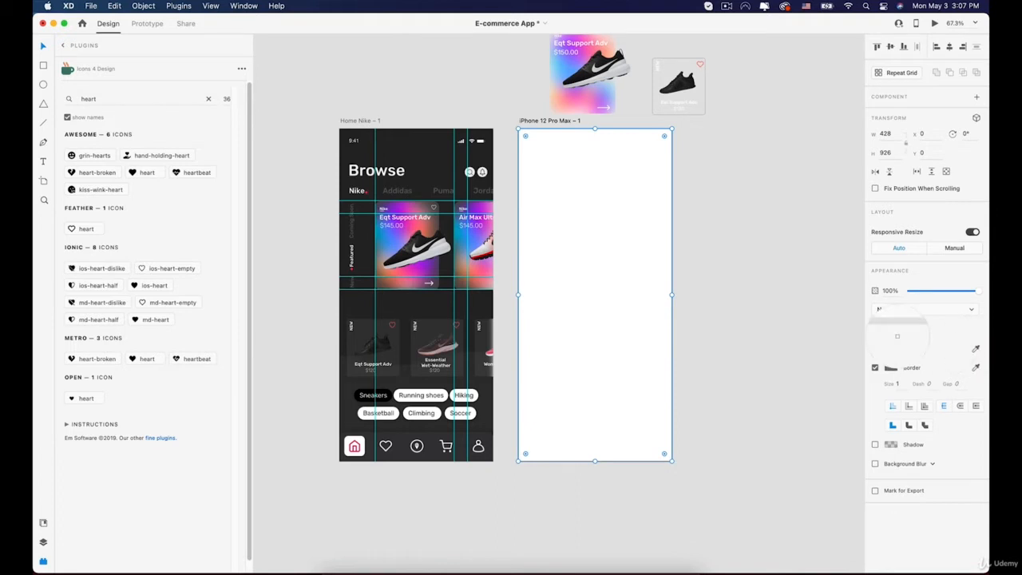
left_click(403, 145)
key("v")
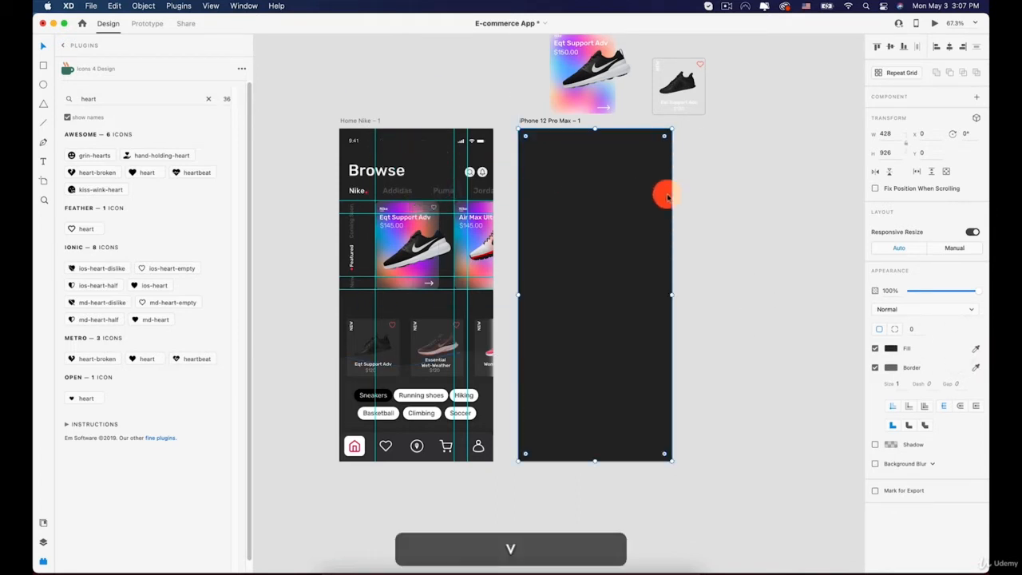
left_click(739, 210)
Step: Lock the dark background rectangle on the new artboard
right_click(596, 176)
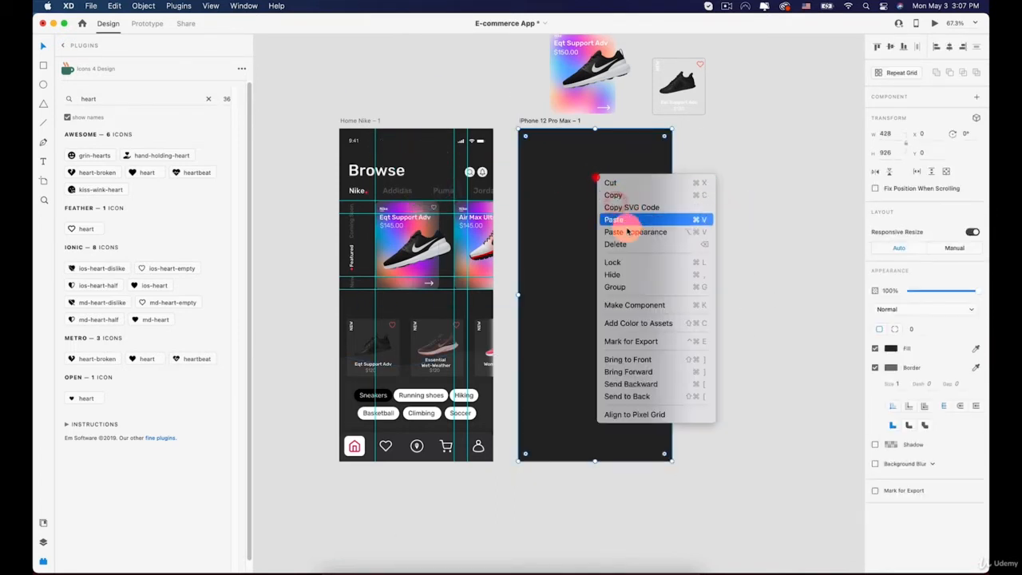
left_click(619, 264)
left_click(737, 253)
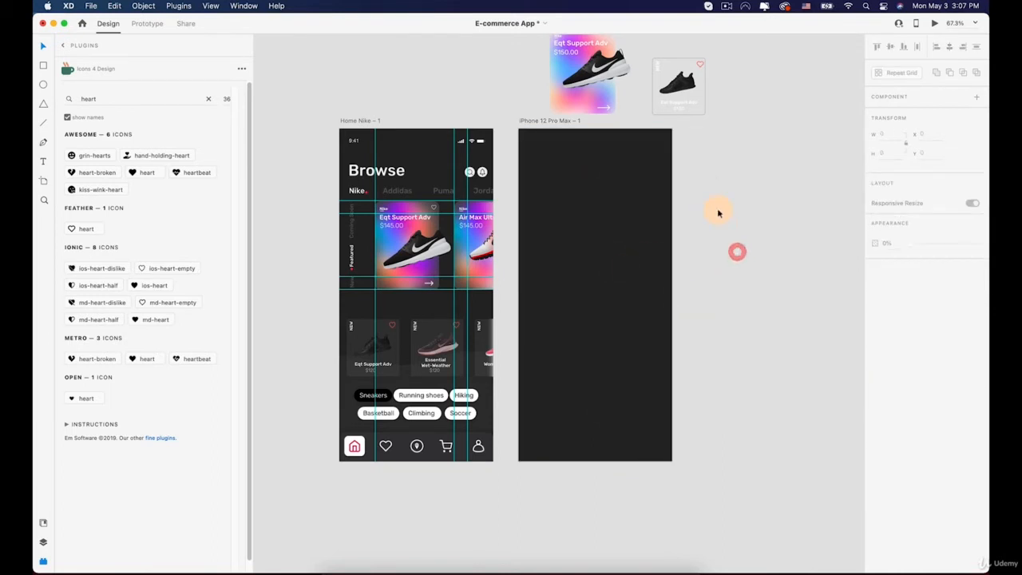
Step: Copy the status bar from the Home Nike – 1 artboard and paste it onto the new artboard
left_click_drag(607, 221, 605, 247)
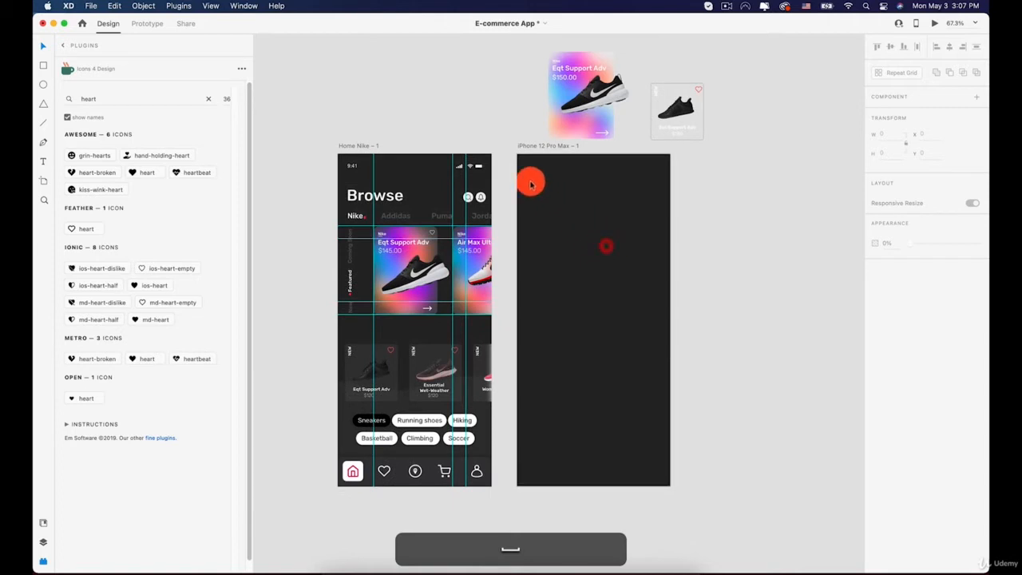
left_click(363, 171)
left_click(352, 168)
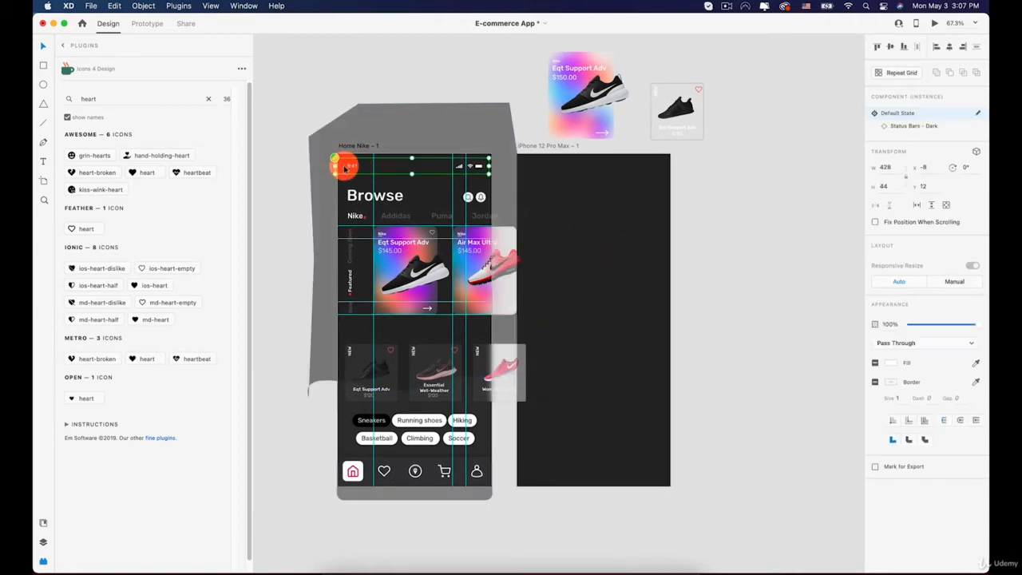
key("super+c")
left_click(593, 173)
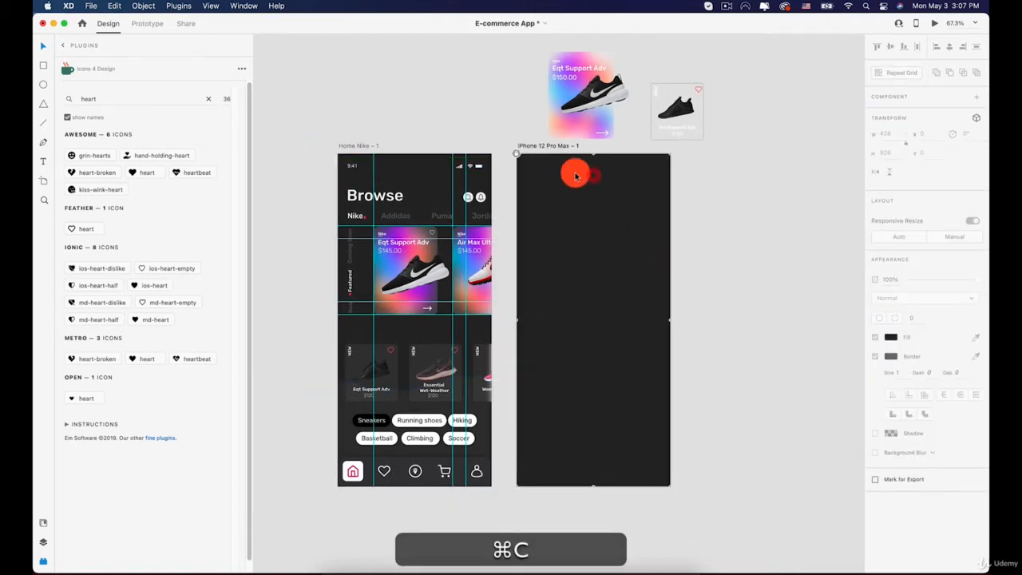
key("super+v")
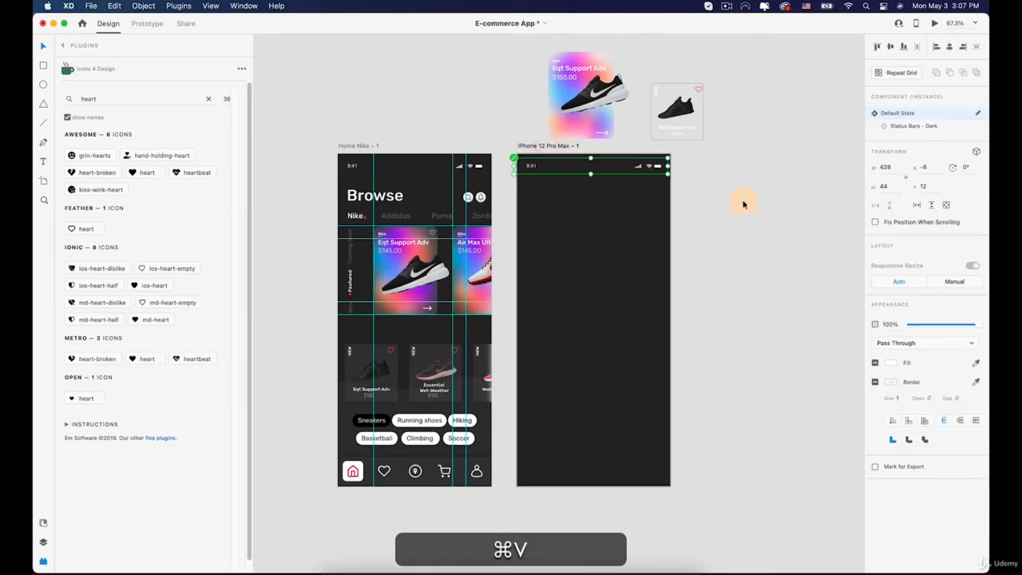
scroll(612, 157, "up", 3)
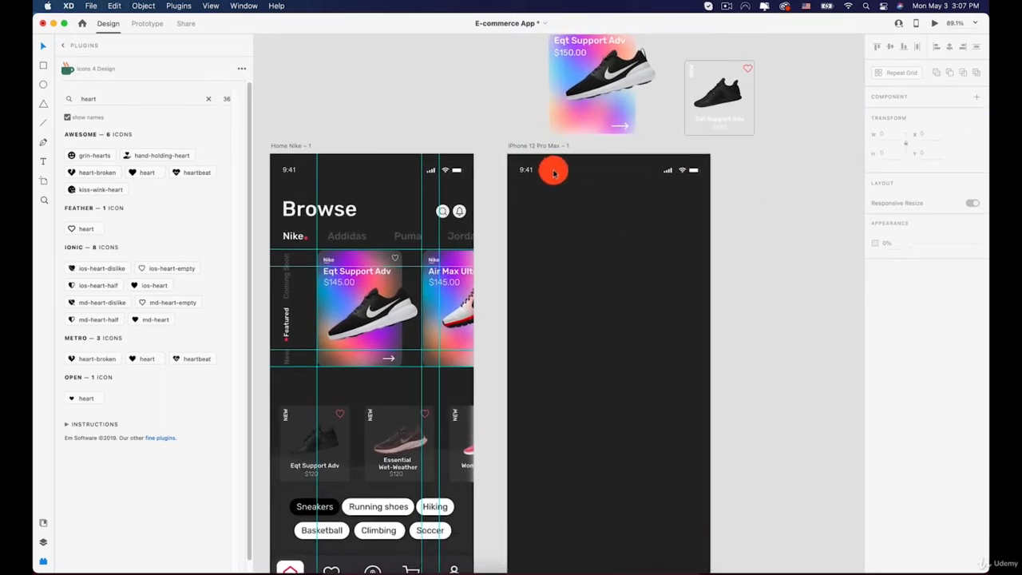
left_click(575, 168)
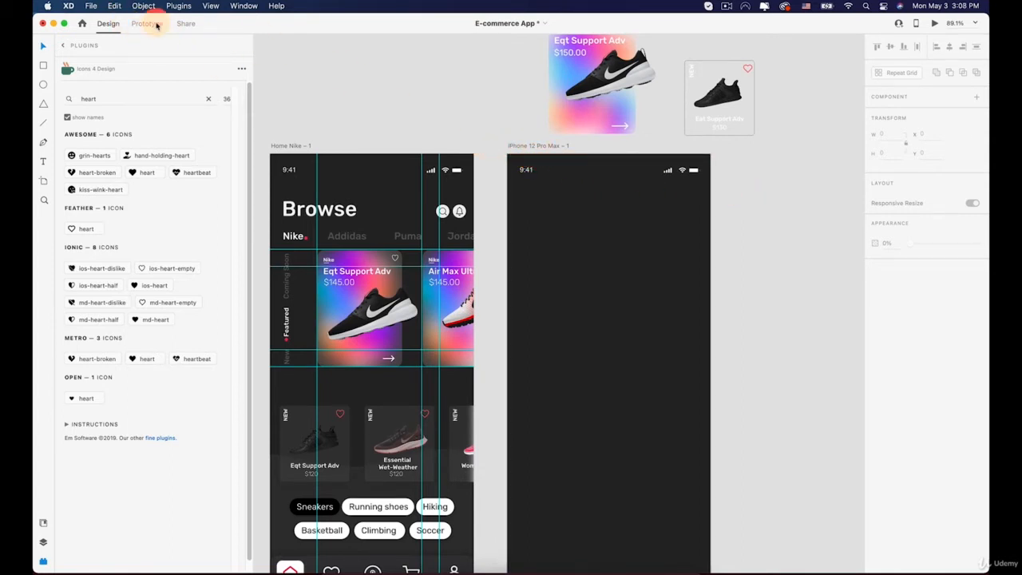
Step: Open the Apple iOS UI kit page in Chrome and locate the iOS 14 and iPadOS 14 XD Kit download
left_click(91, 6)
mouse_move(137, 74)
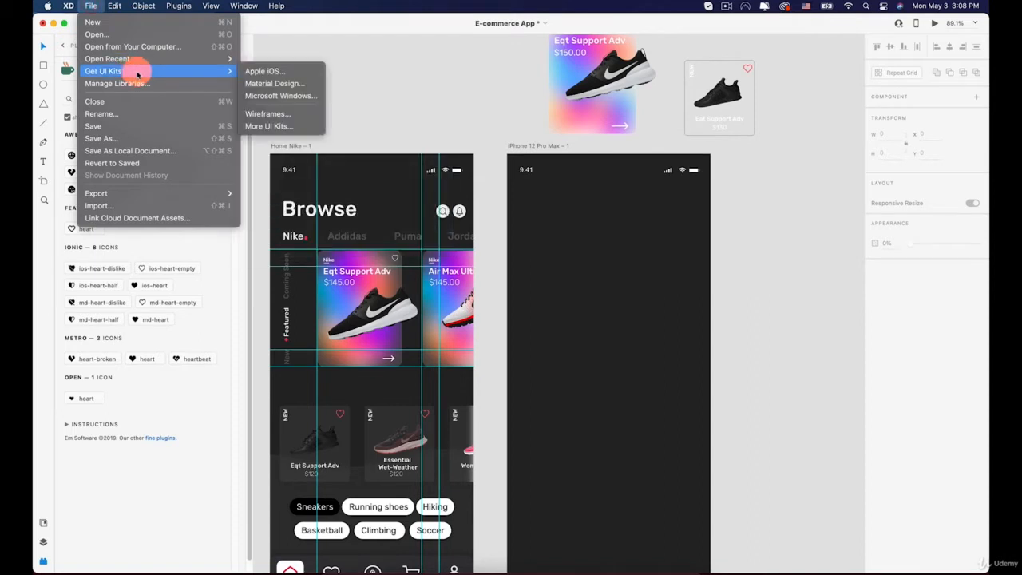
left_click(281, 72)
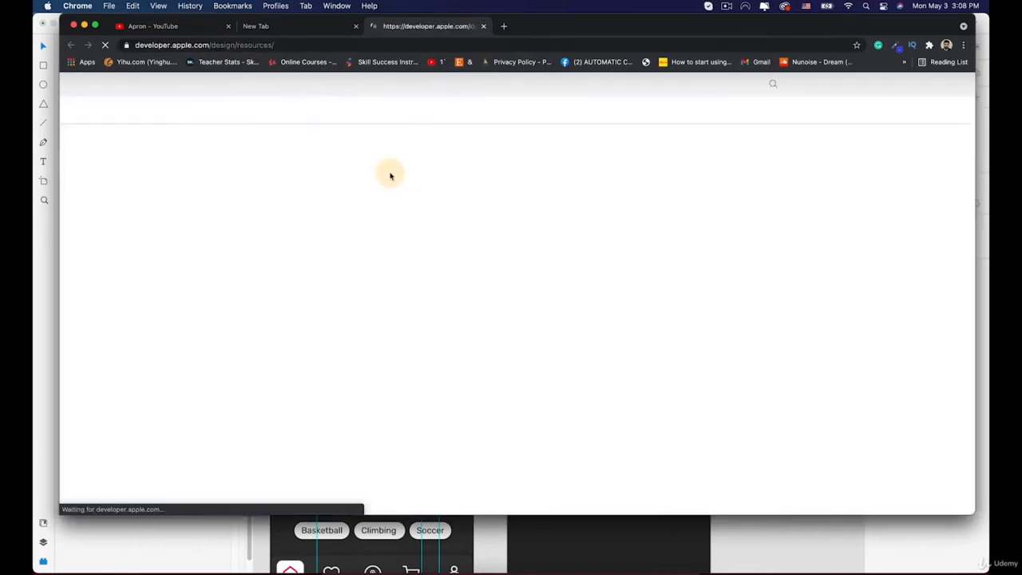
scroll(671, 281, "down", 8)
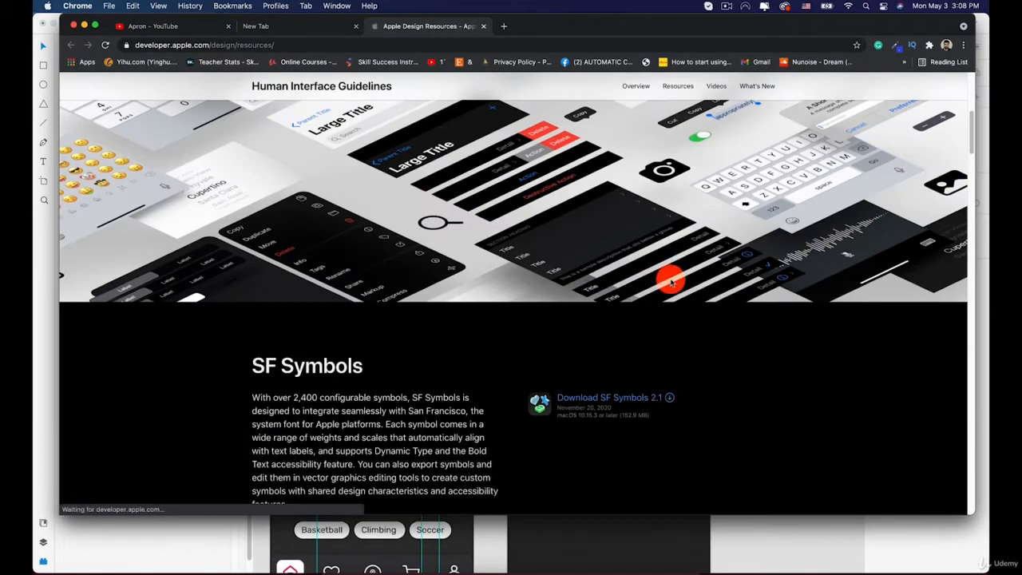
scroll(599, 312, "down", 5)
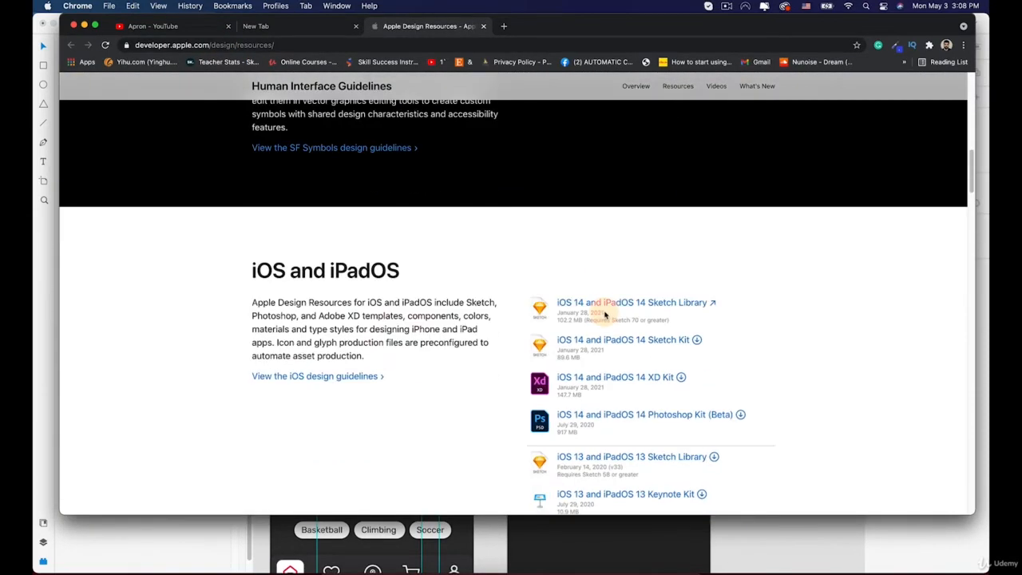
scroll(605, 315, "down", 4)
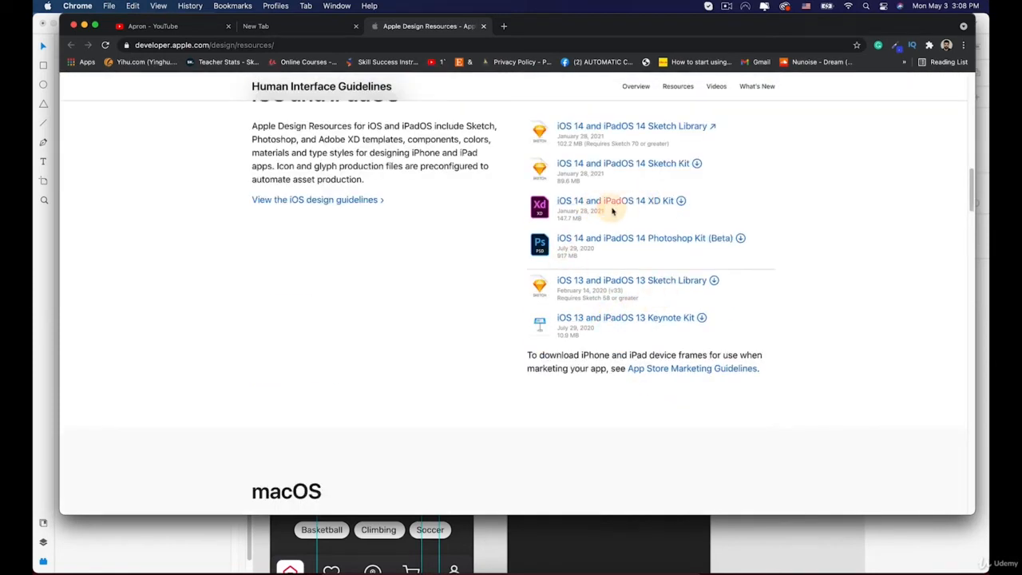
Step: Switch from Chrome back to the E-commerce App document in Adobe XD, with both home screen artboards in view
scroll(605, 207, "up", 1)
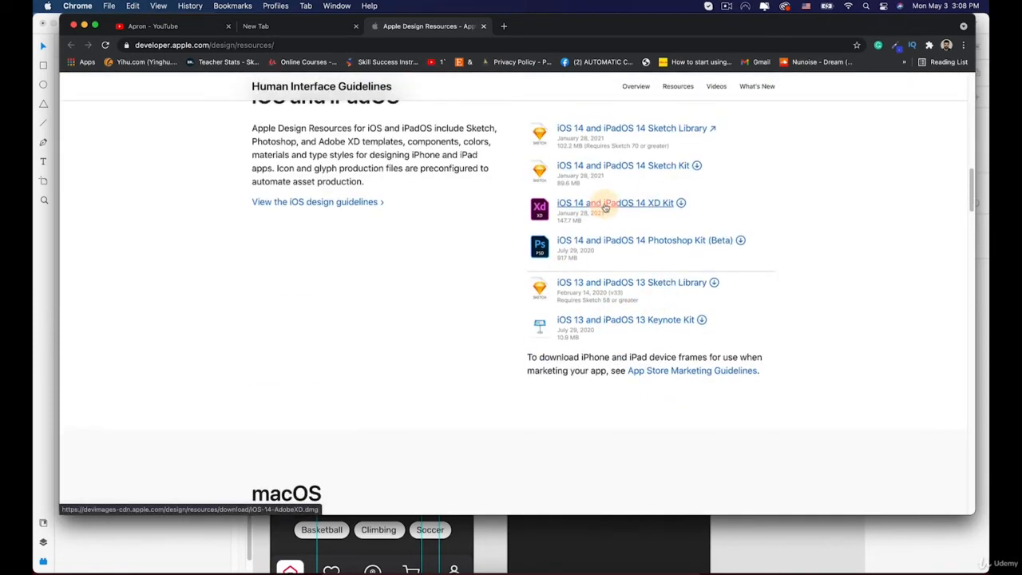
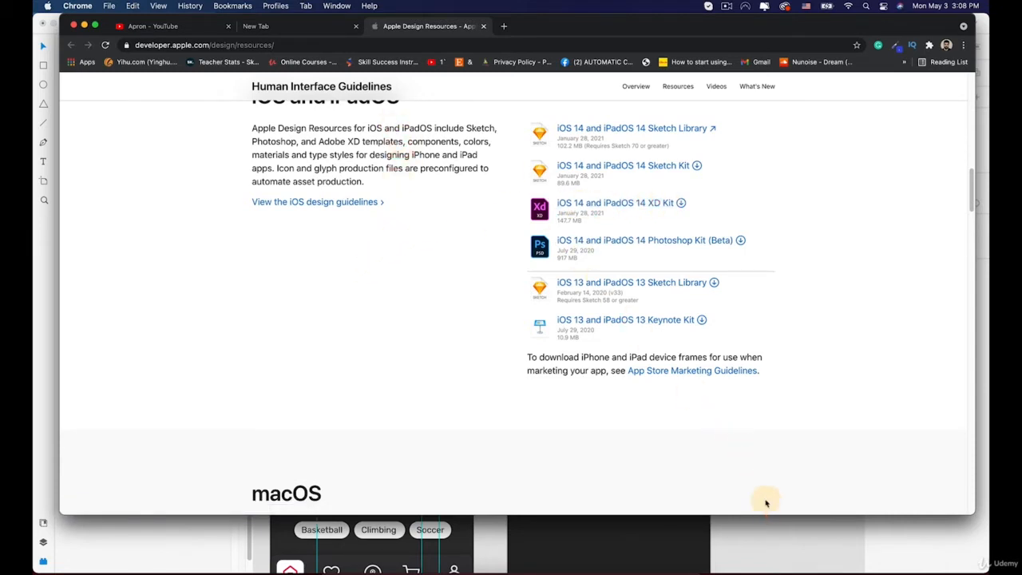
left_click(55, 121)
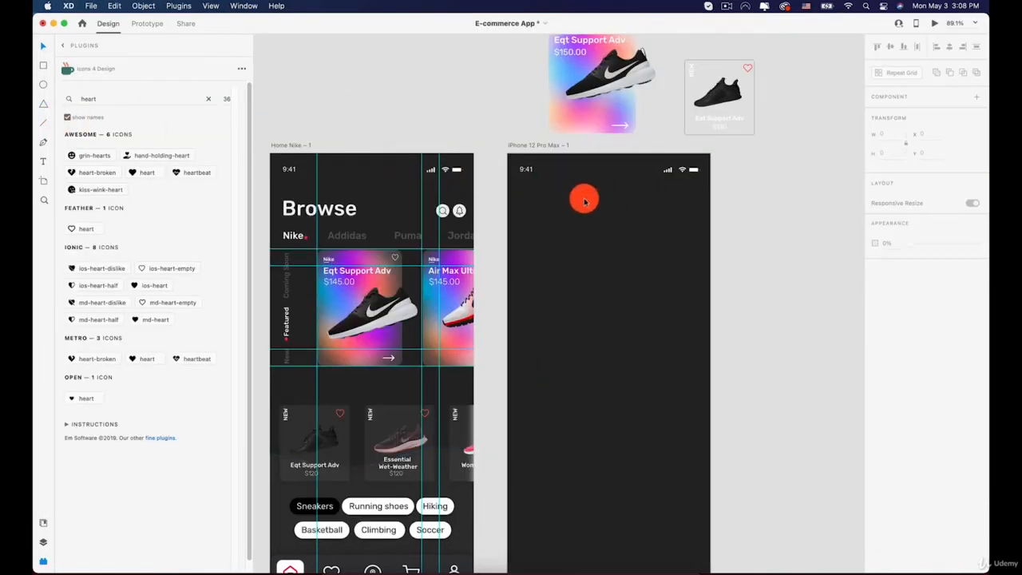
scroll(591, 206, "down", 2)
scroll(590, 204, "up", 2)
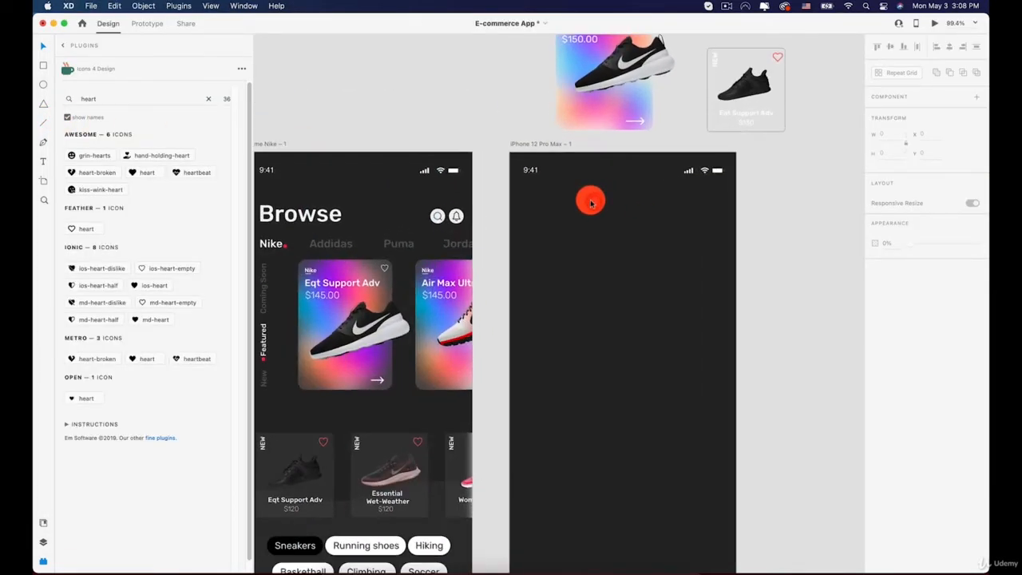
scroll(561, 211, "down", 2)
scroll(561, 211, "left", 2)
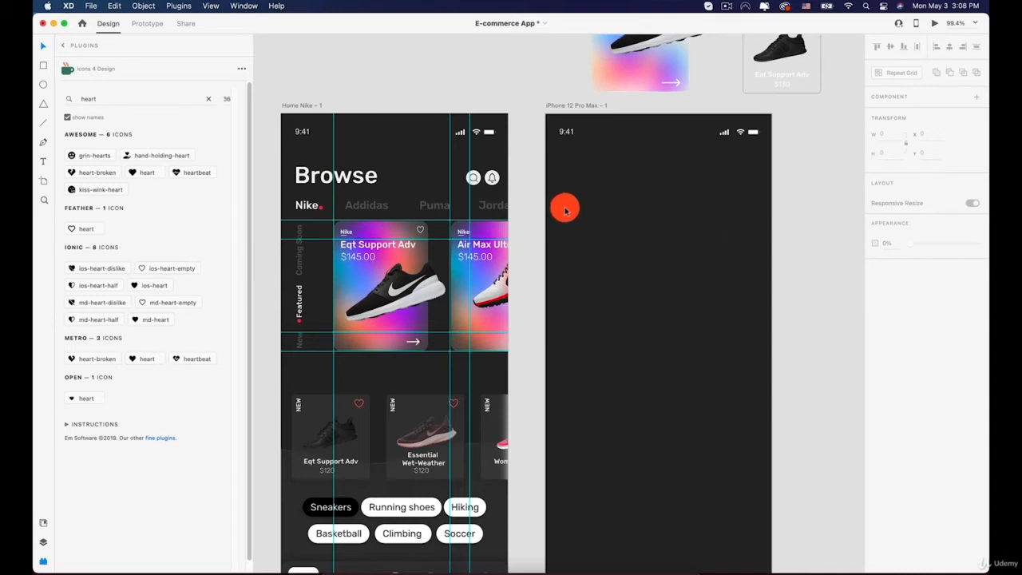
Step: Centre the status bar horizontally on the iPhone 12 Pro Max – 1 artboard
left_click(565, 133)
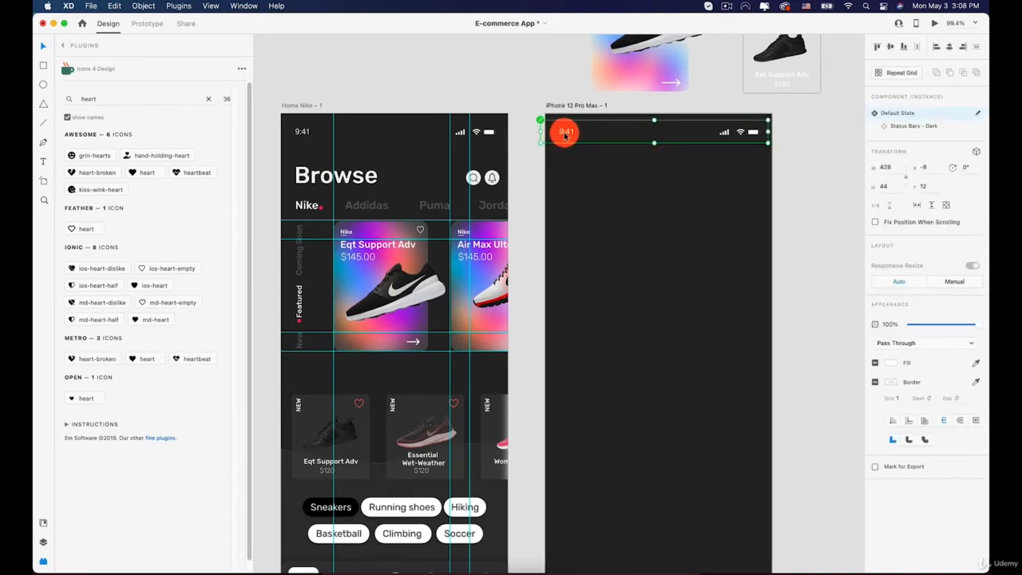
left_click_drag(565, 134, 565, 134)
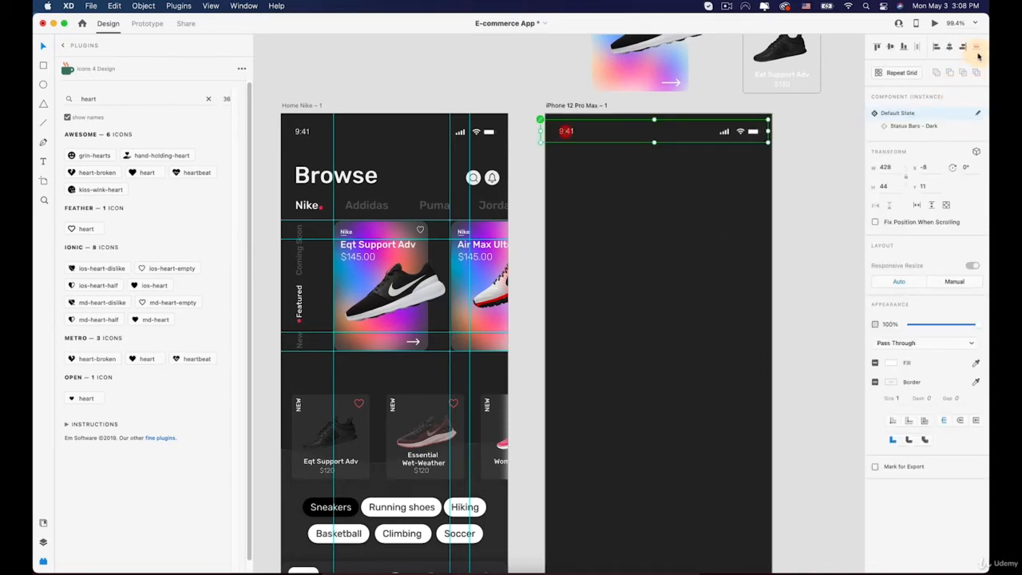
left_click(953, 47)
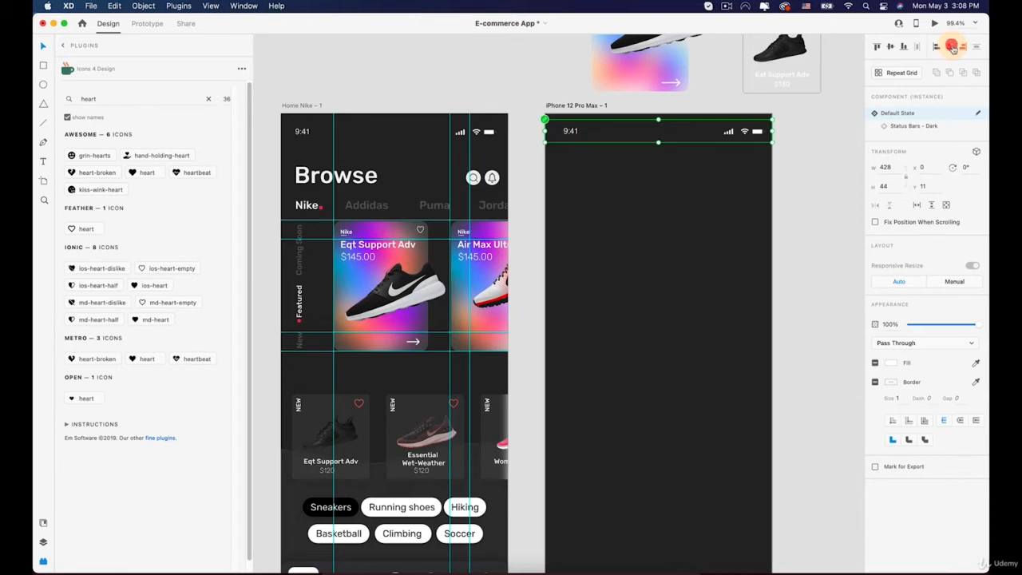
left_click(832, 166)
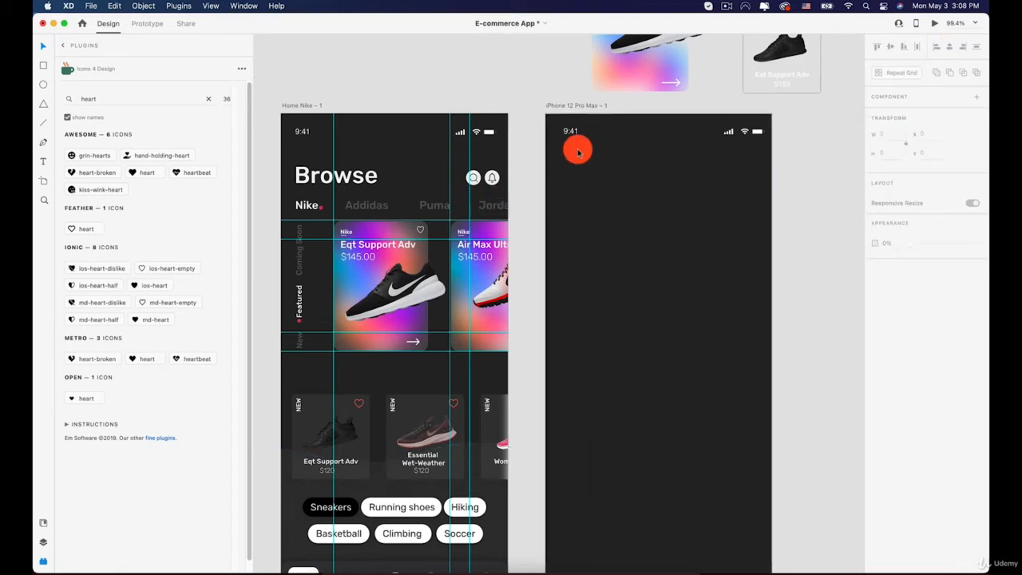
Step: Show the layout grid on the new artboard and align the status bar to its outer columns at X -10, Y 14
left_click_drag(575, 134, 572, 135)
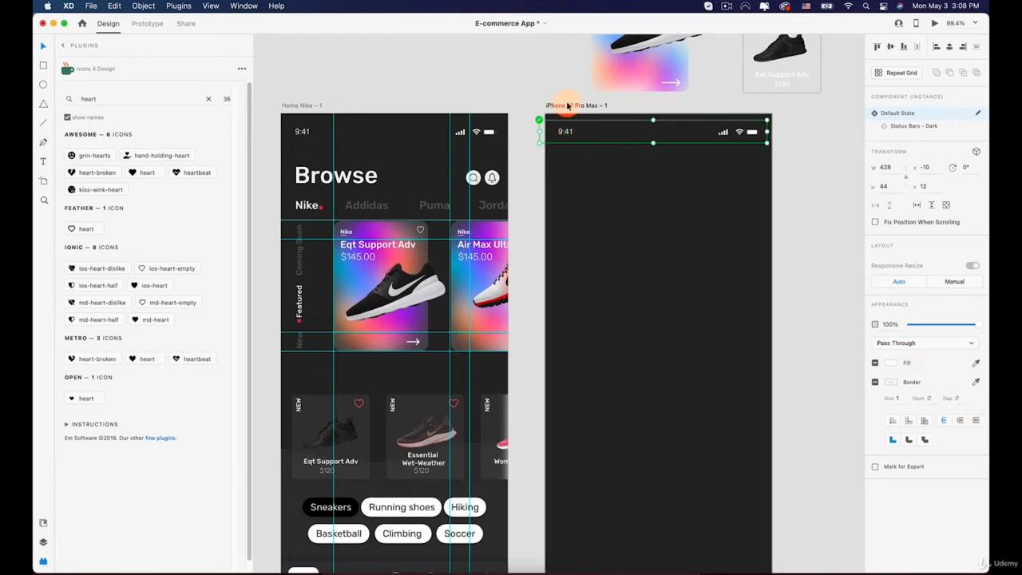
left_click(567, 104)
left_click(875, 349)
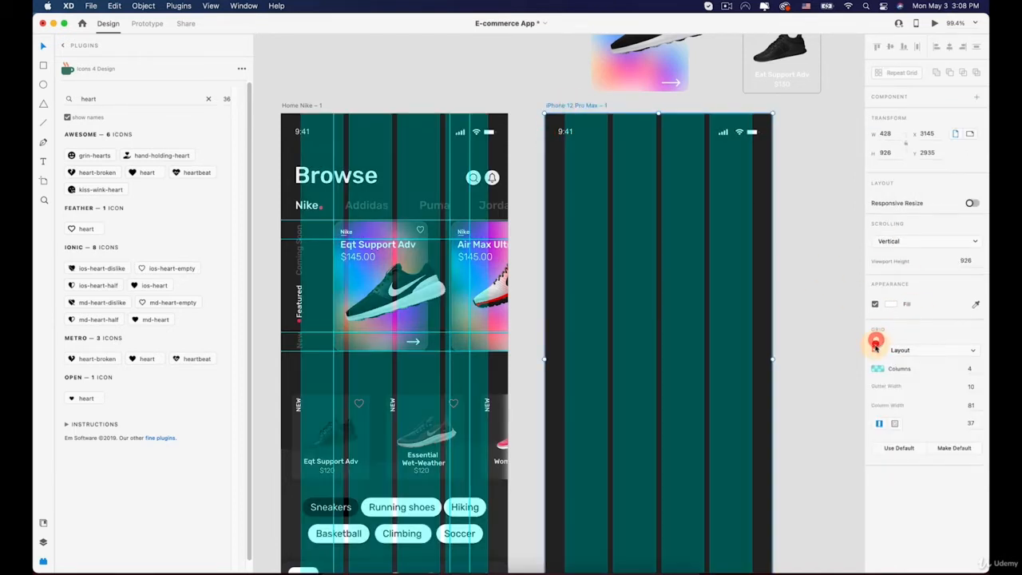
left_click(751, 136)
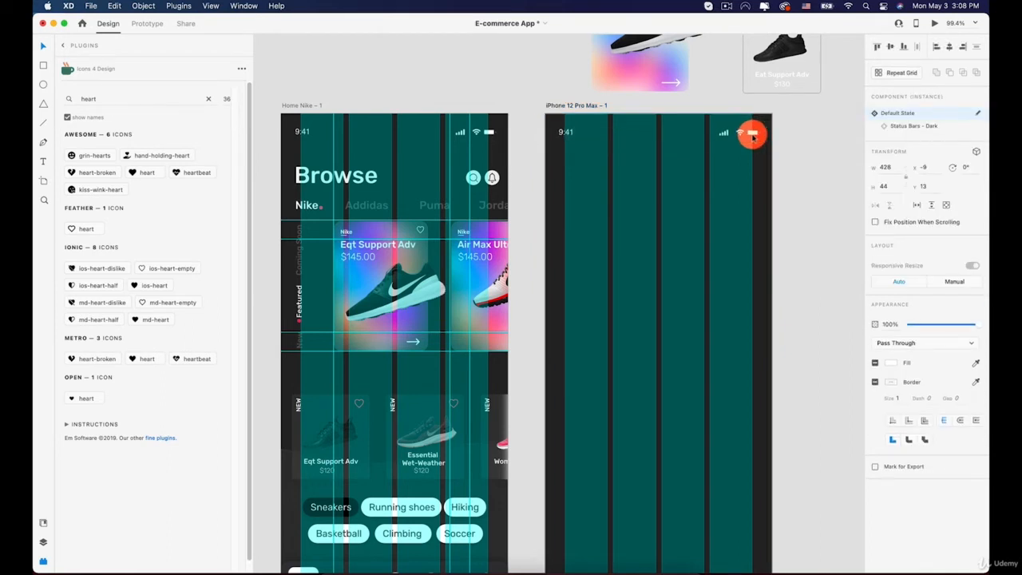
key("Left")
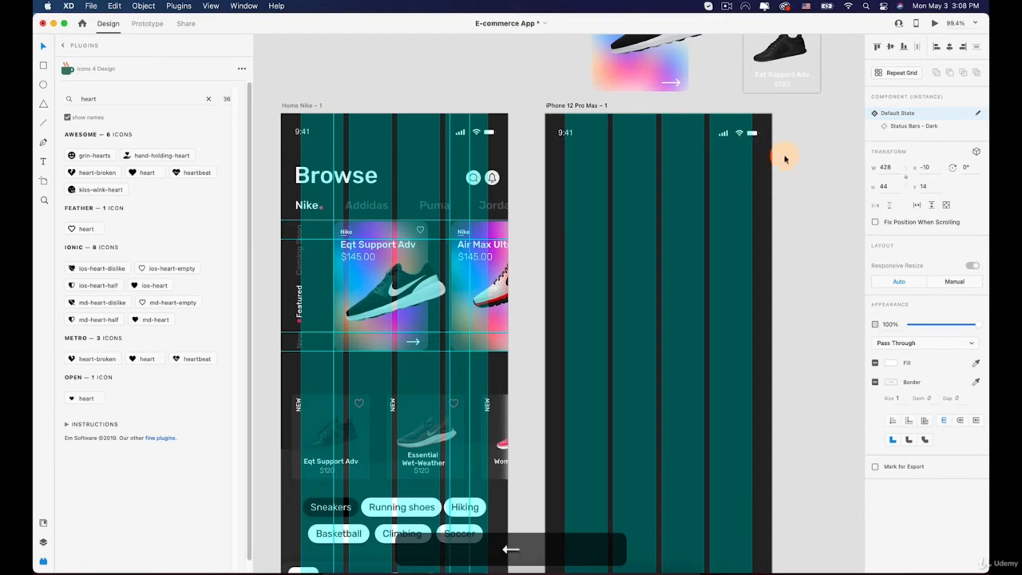
Step: Hide the layout grid of the iPhone 12 Pro Max – 1 artboard
left_click(808, 155)
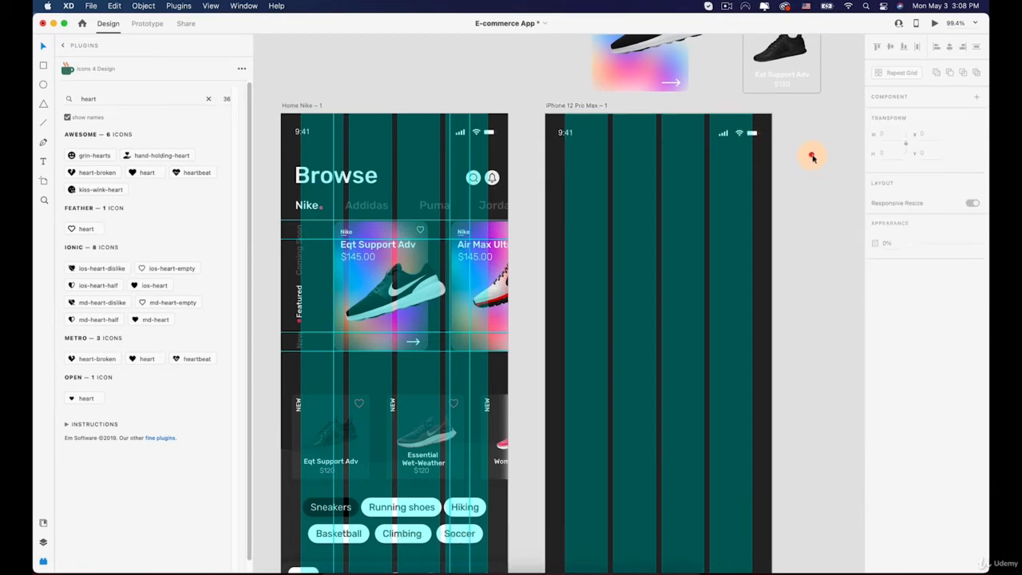
left_click(601, 107)
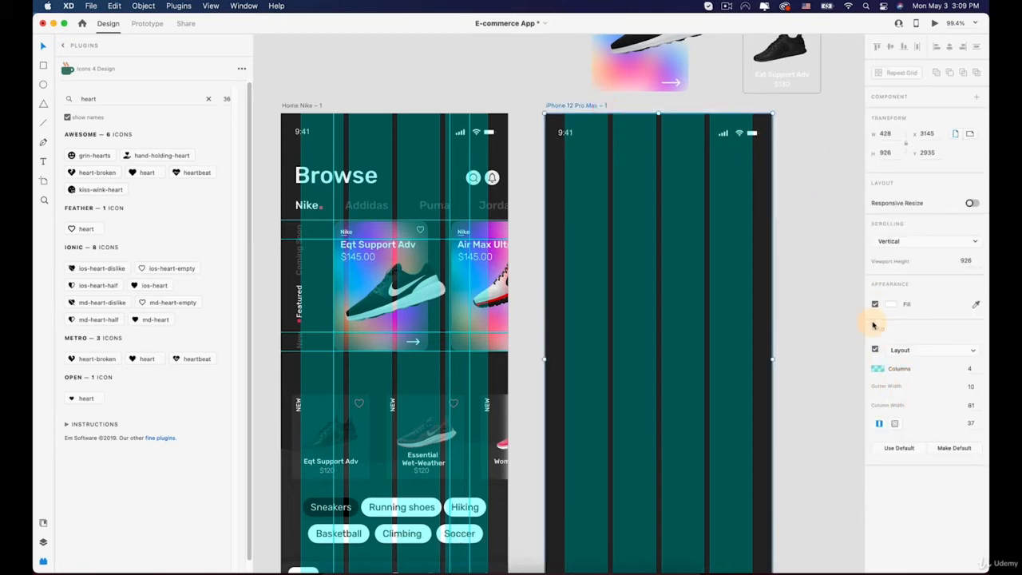
left_click(876, 350)
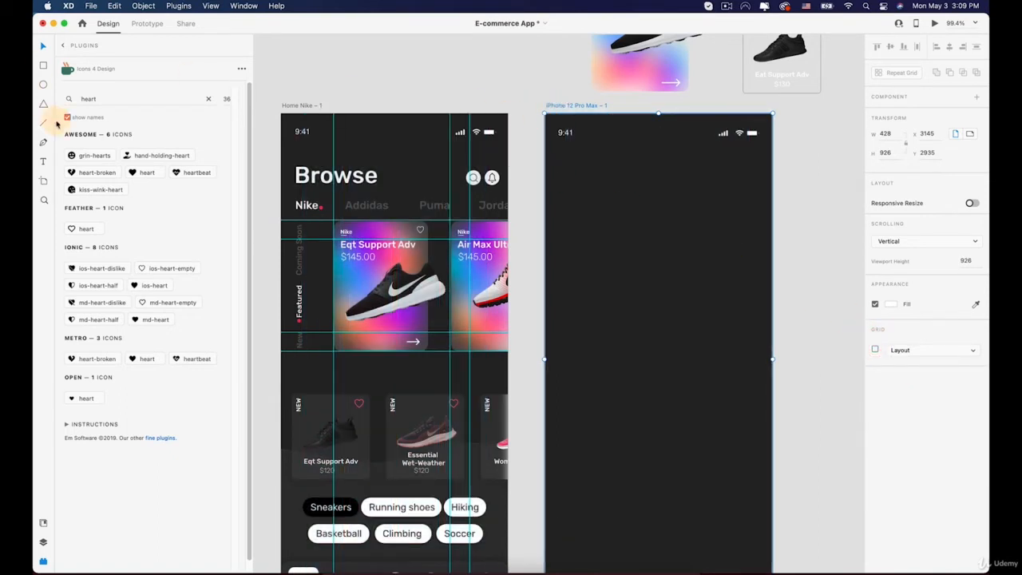
Step: Add the text "Browse" below the status bar on the new artboard
left_click(44, 163)
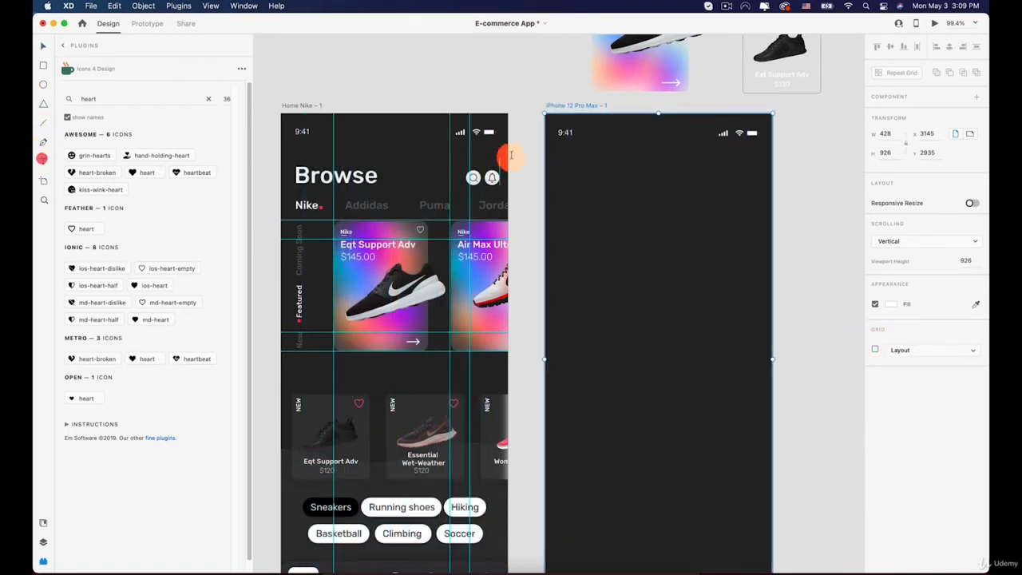
left_click(562, 159)
left_click(616, 160)
type("Browse")
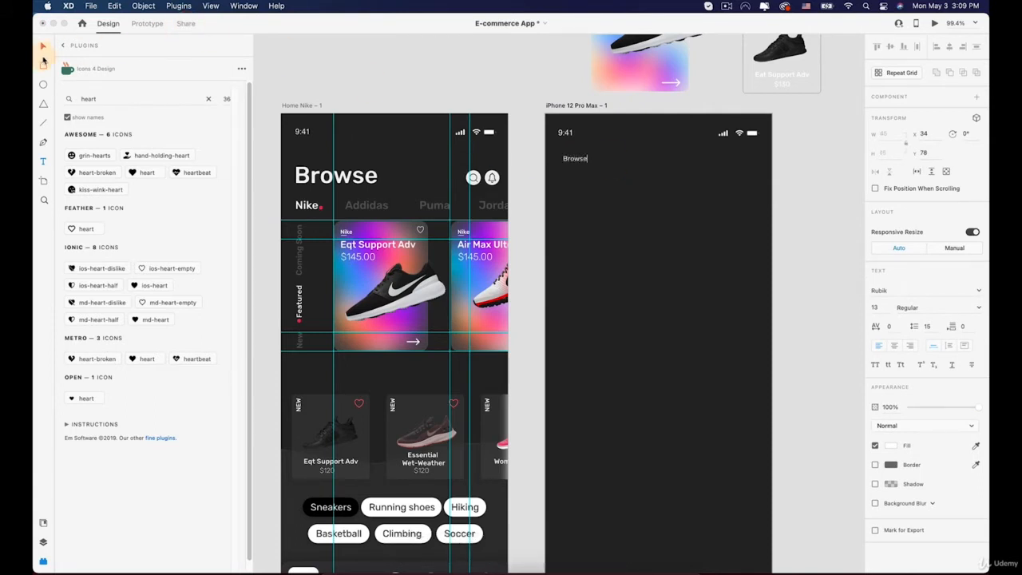
Step: Enlarge the "Browse" text to size 50 and place it at X 19, Y 86
left_click(43, 47)
left_click(571, 164)
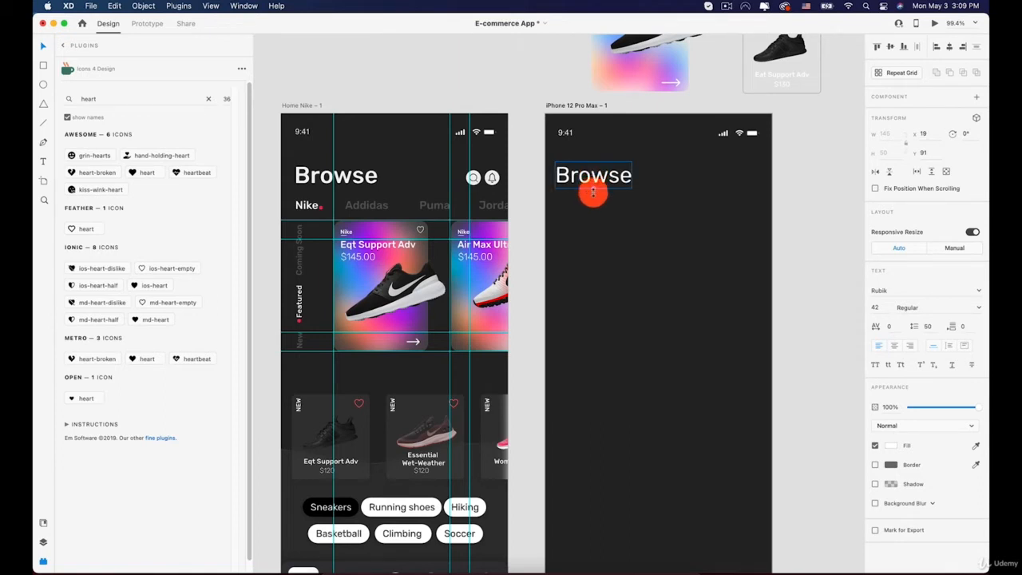
left_click_drag(593, 192, 600, 184)
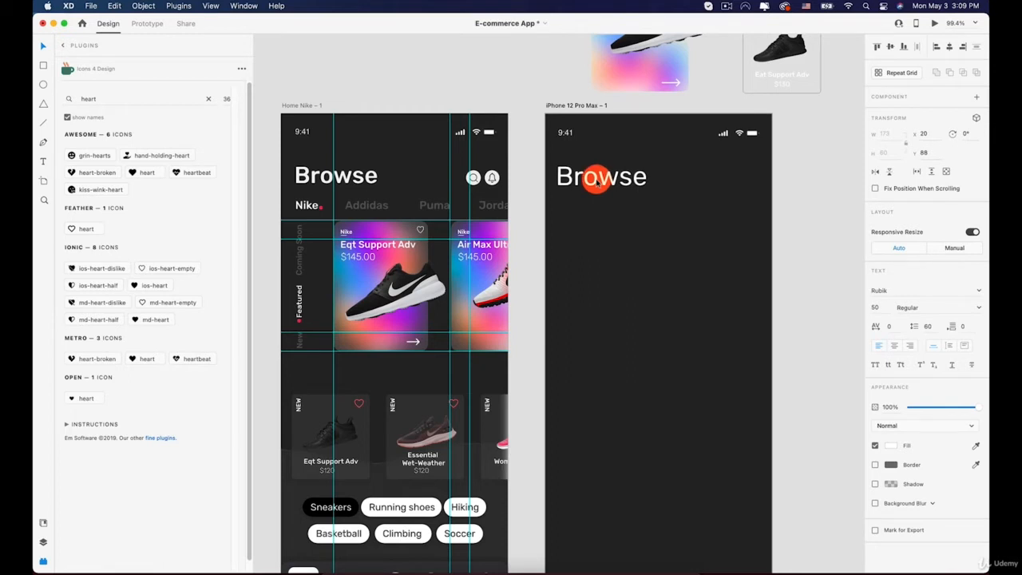
mouse_move(597, 182)
left_mouse_down()
mouse_move(586, 222)
mouse_move(590, 181)
left_mouse_up()
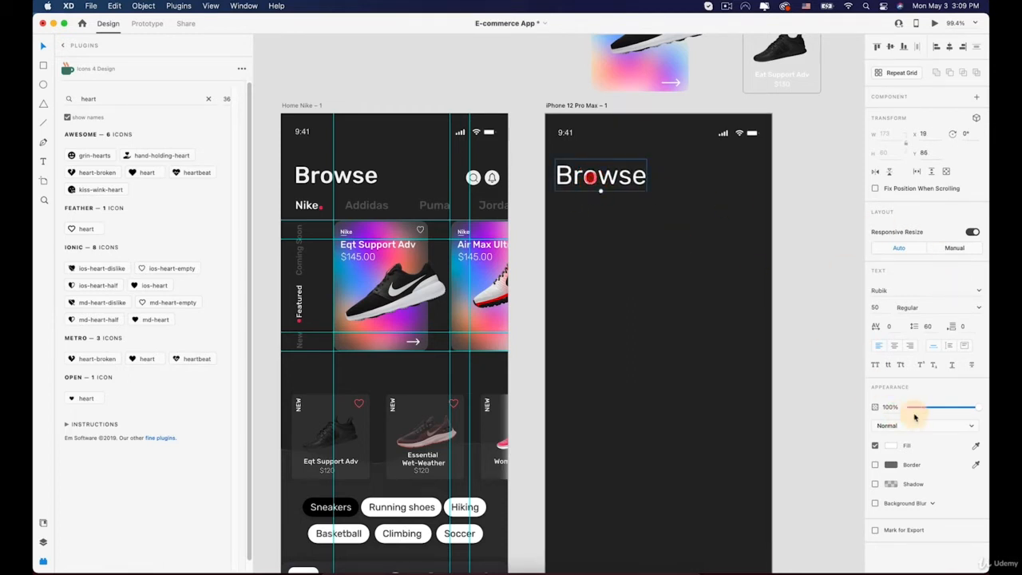
Step: Set the font weight of the "Browse" heading to Medium
left_click(977, 307)
left_click(906, 354)
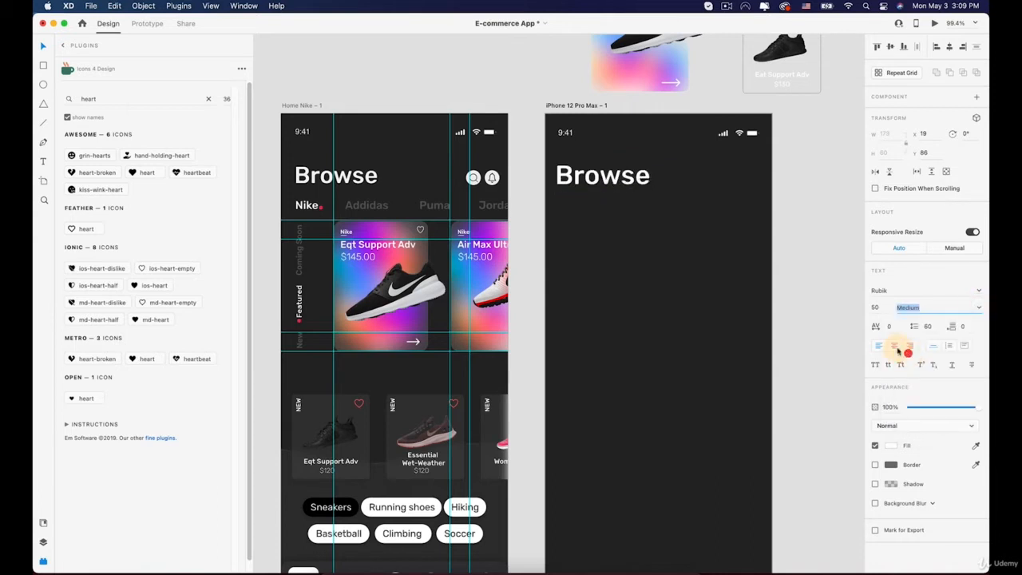
left_click(806, 197)
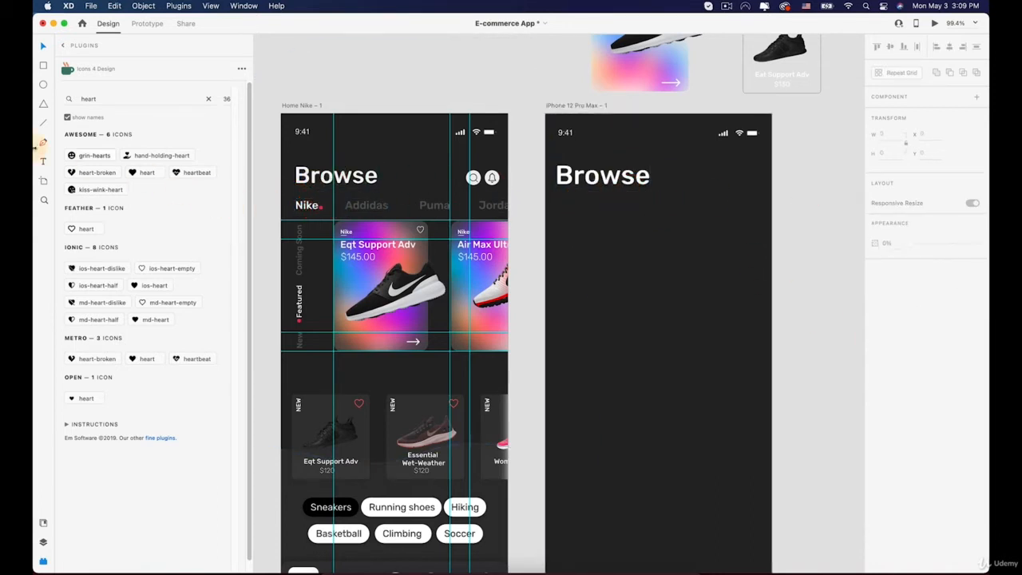
Step: Duplicate the "Browse" heading directly below itself and change the copy's text to "Nike"
left_click(601, 178)
key("alt")
left_click_drag(600, 179, 594, 212)
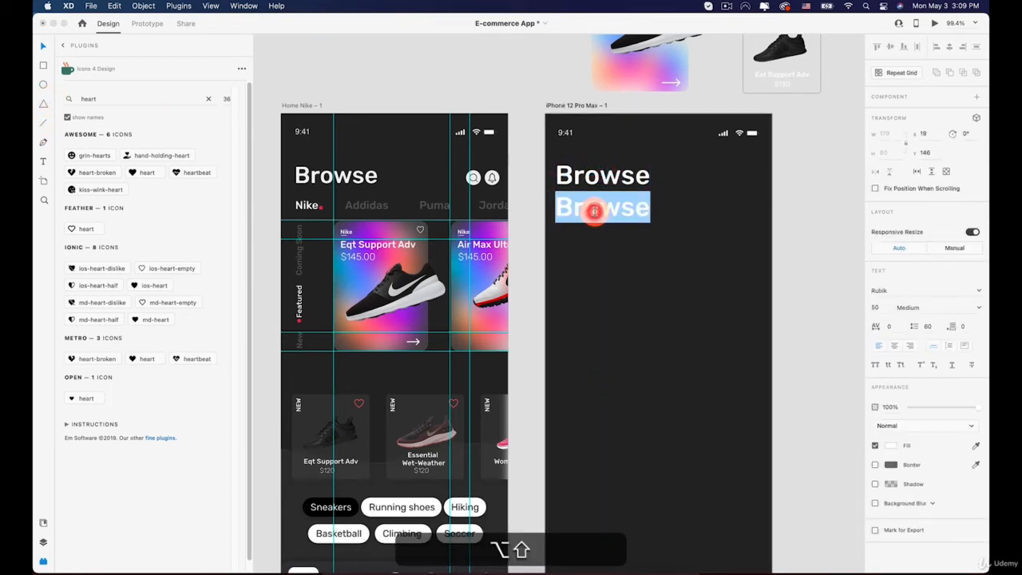
type("Nike")
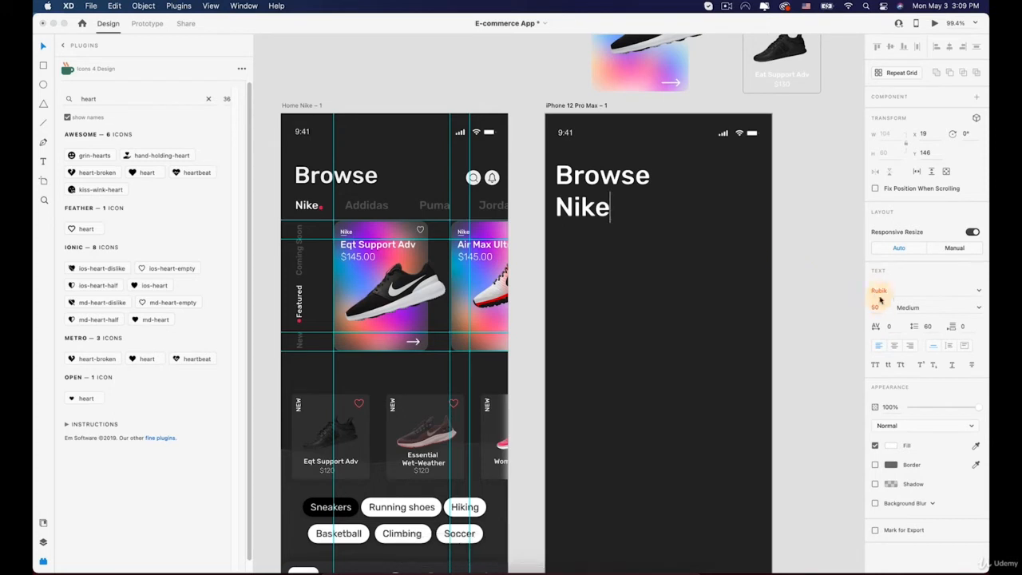
Step: Reduce the font size of the "Nike" text to 21
left_click(880, 309)
key("Down")
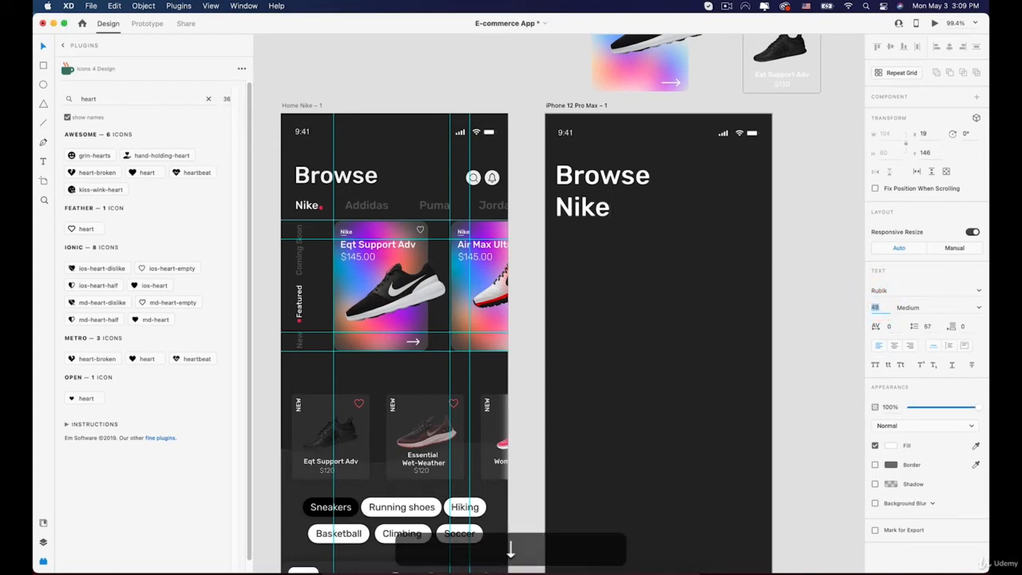
double_click(594, 206)
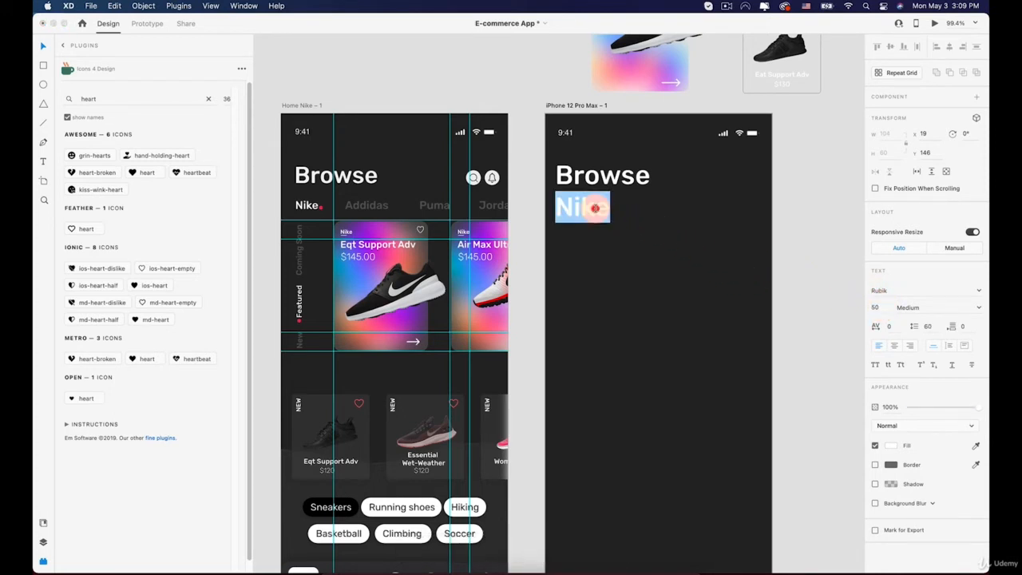
left_click(876, 309)
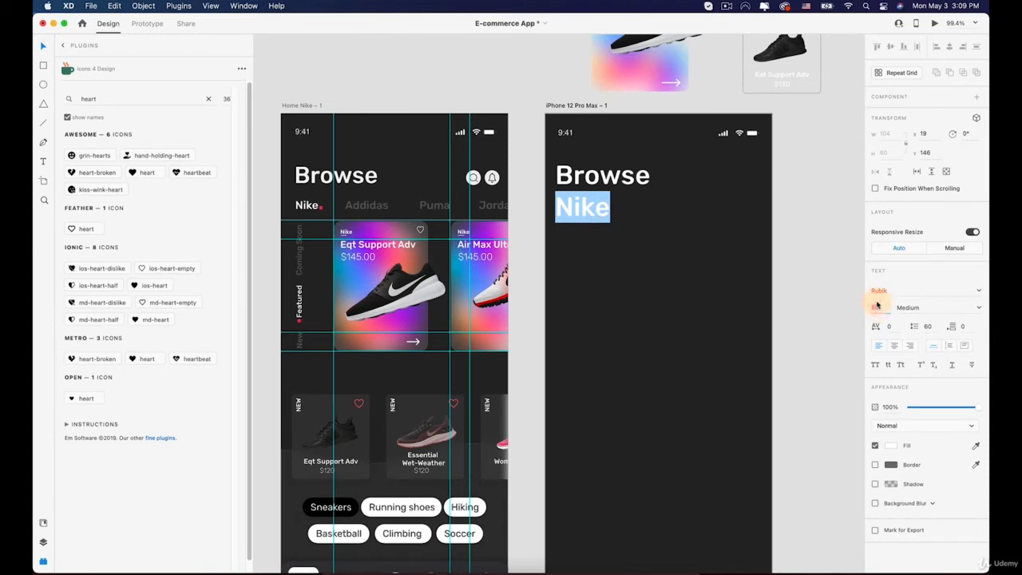
key("Down")
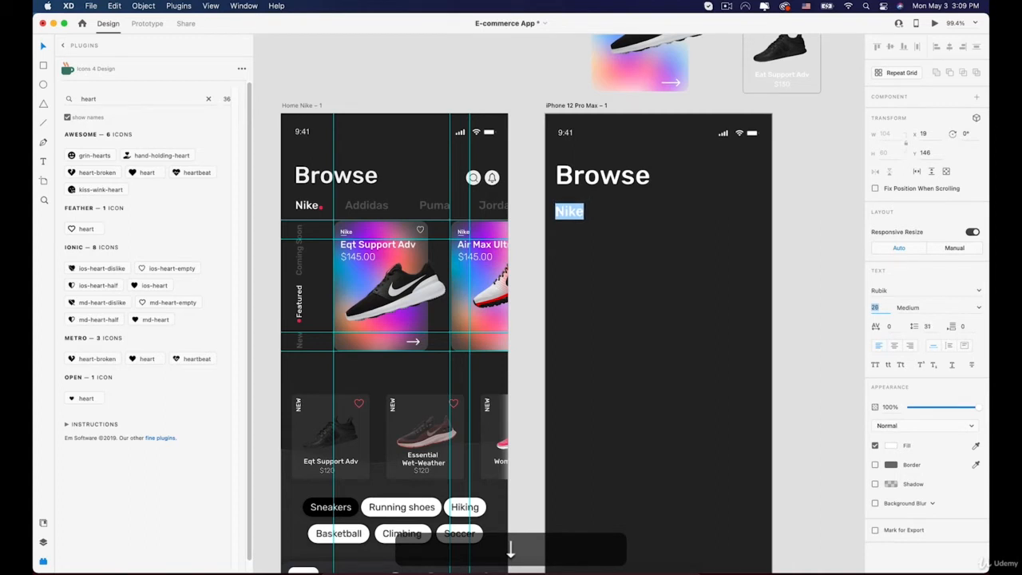
key("Down")
key("Down")
key("Down")
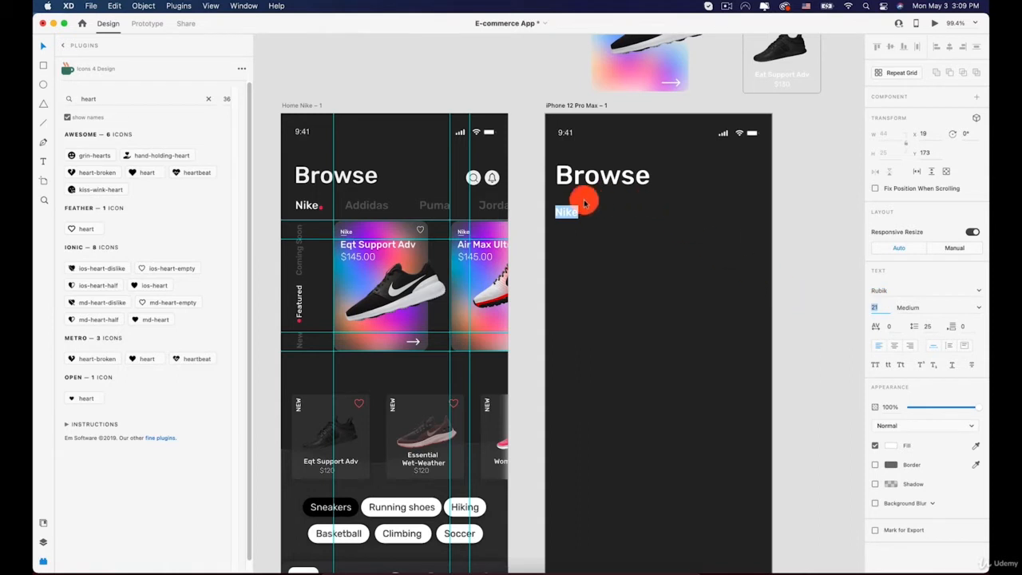
key("Escape")
Step: Duplicate the "Nike" label beside itself on the same row and change the copy's text to "Adidas"
left_click_drag(579, 214, 613, 216)
double_click(613, 214)
type("Add")
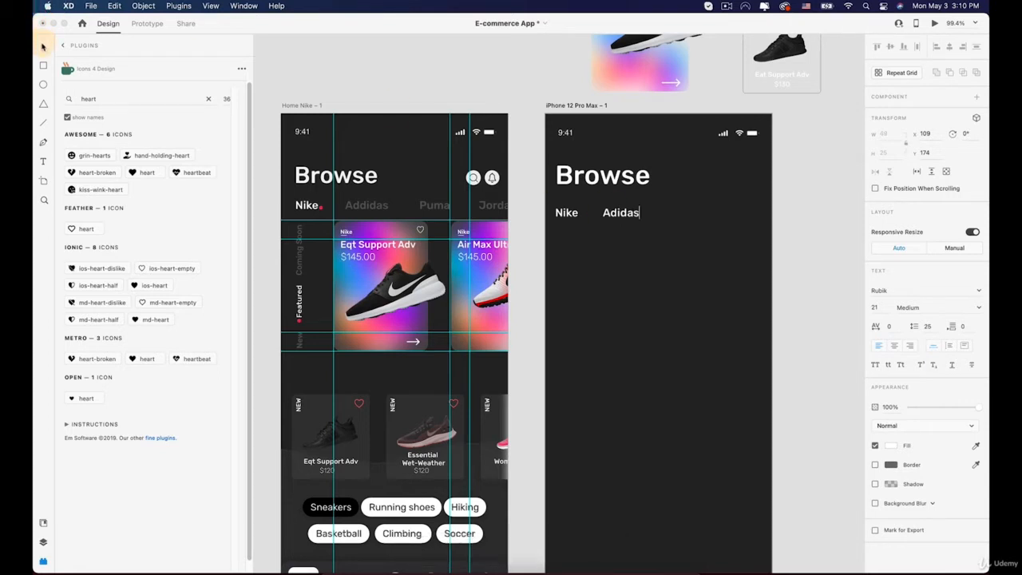
left_click(43, 47)
Step: Duplicate the "Adidas" label further along the row at X 224 and change the copy's text to "Puma"
left_click_drag(612, 214, 686, 212)
double_click(687, 214)
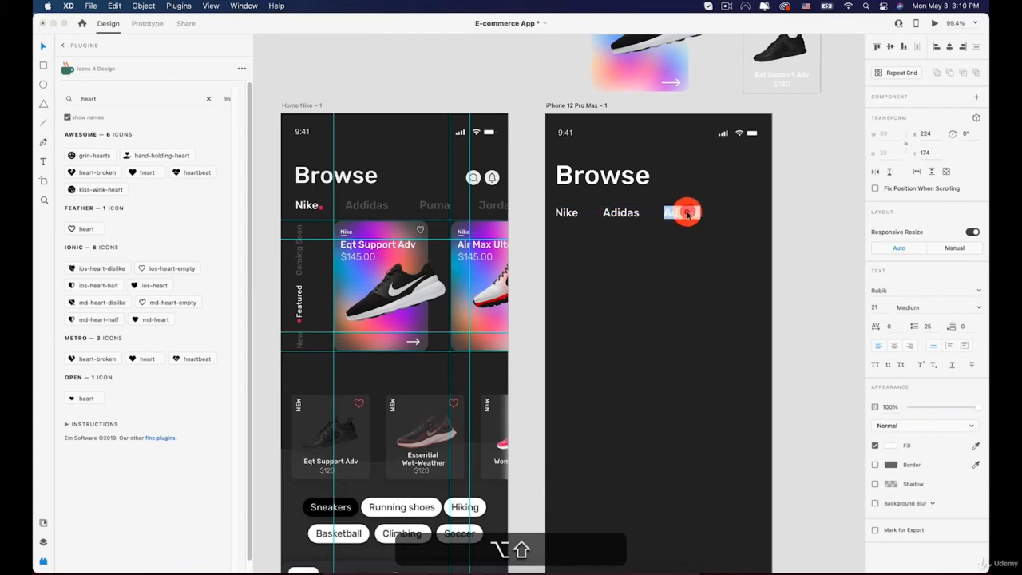
type("Puma")
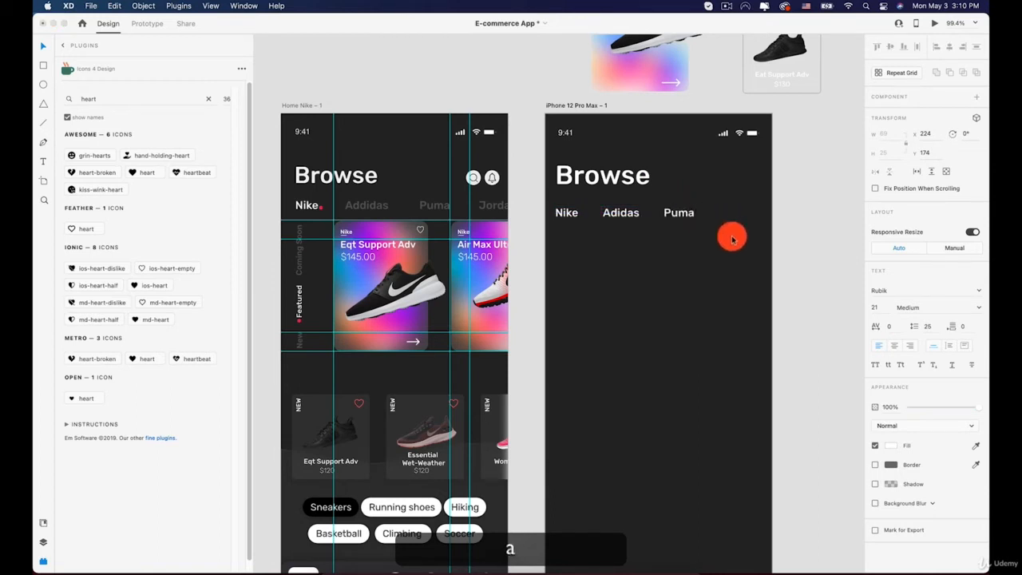
key("Escape")
Step: Duplicate the "Puma" label with equal spacing along the row and change the copy's text to "Jordan"
left_click_drag(678, 213, 749, 214)
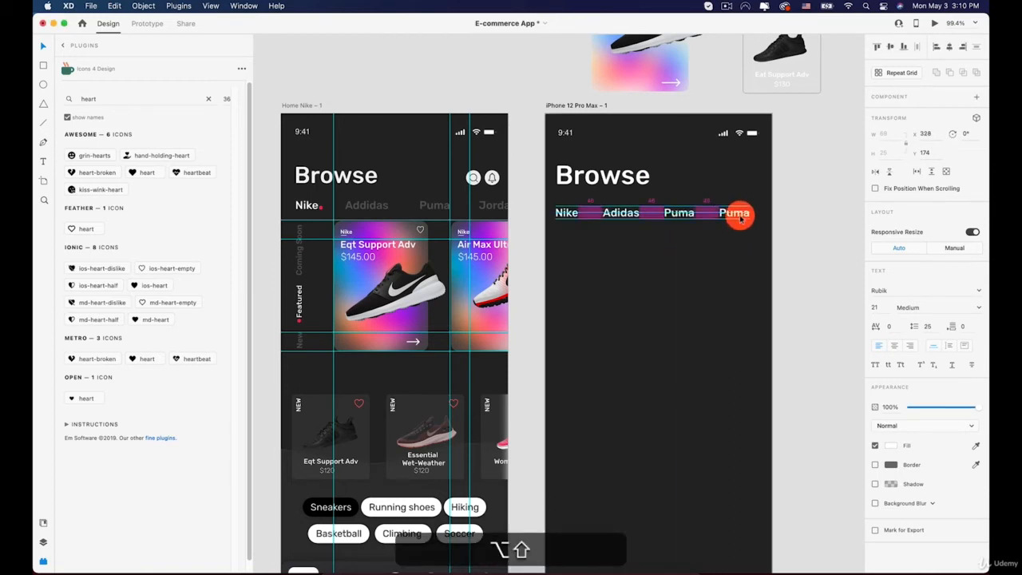
double_click(734, 212)
type("Jordan")
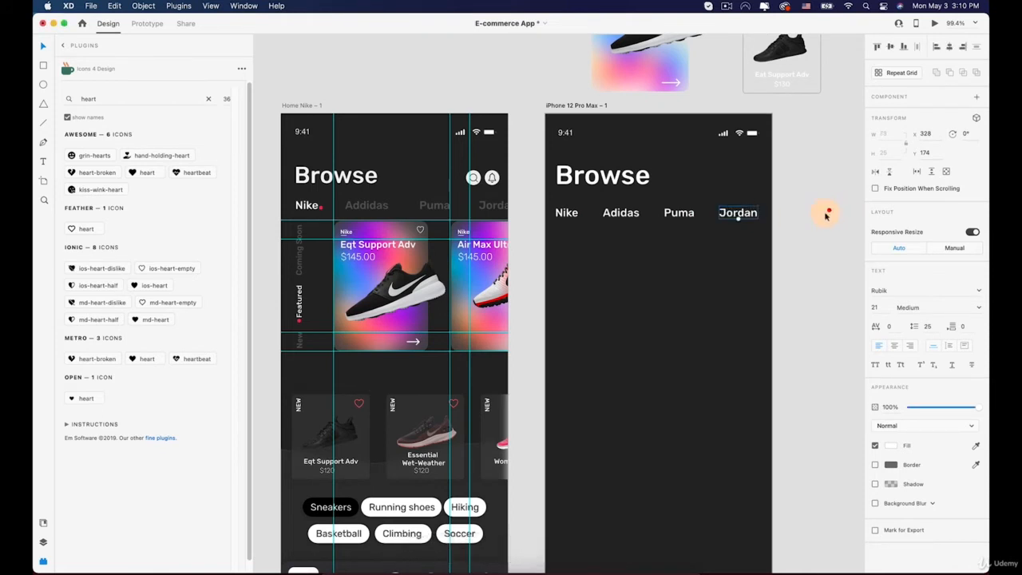
Step: Enlarge the Nike, Adidas, Puma and Jordan labels to font size 22 and spread them to the artboard's right edge
left_click(737, 212)
left_click(678, 212, "shift")
left_click(610, 214, "shift")
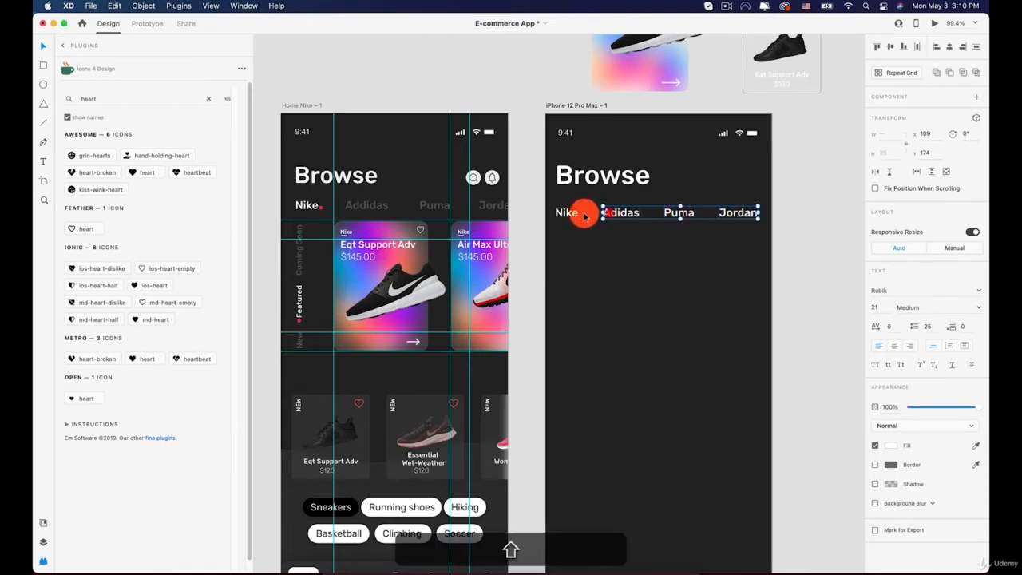
left_click(566, 212, "shift")
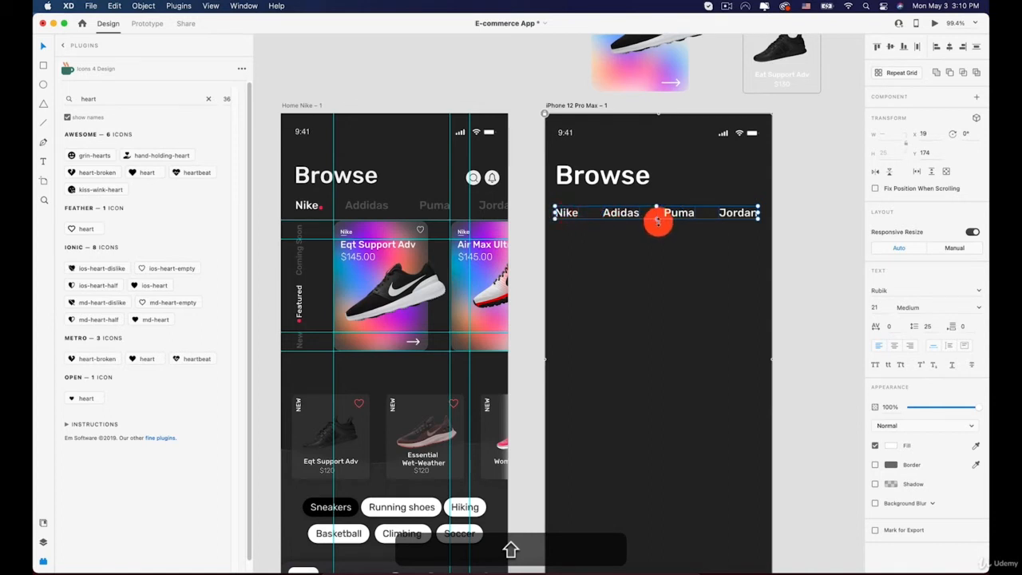
left_click(658, 225)
left_click(667, 218)
left_click(655, 223)
left_click_drag(668, 237, 774, 237)
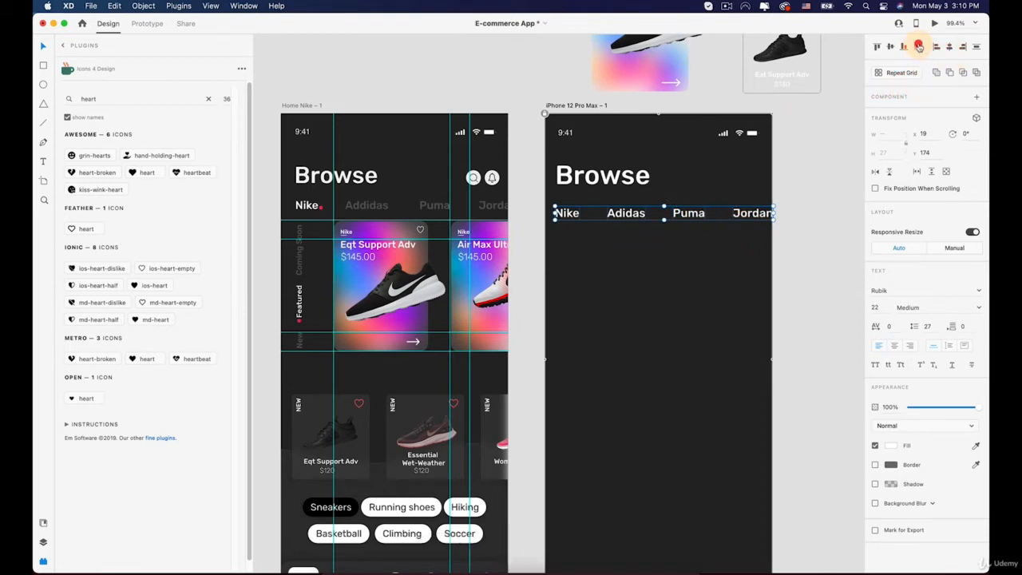
Step: Distribute the Nike, Adidas, Puma and Jordan labels horizontally with even spacing
left_click(804, 149)
left_click(738, 215)
left_click(686, 213, "shift")
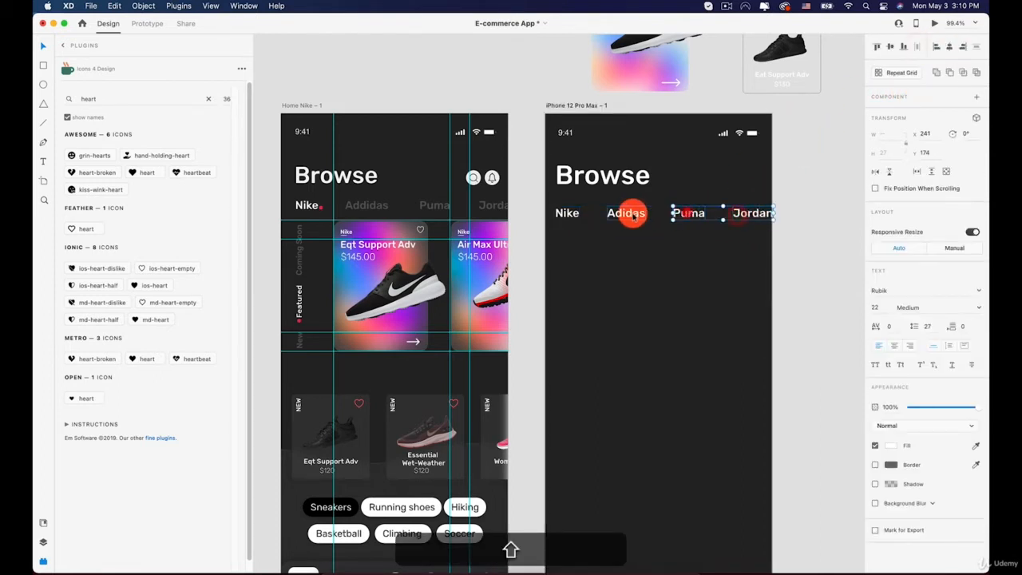
left_click(632, 214, "shift")
left_click(562, 214, "shift")
left_click(916, 47)
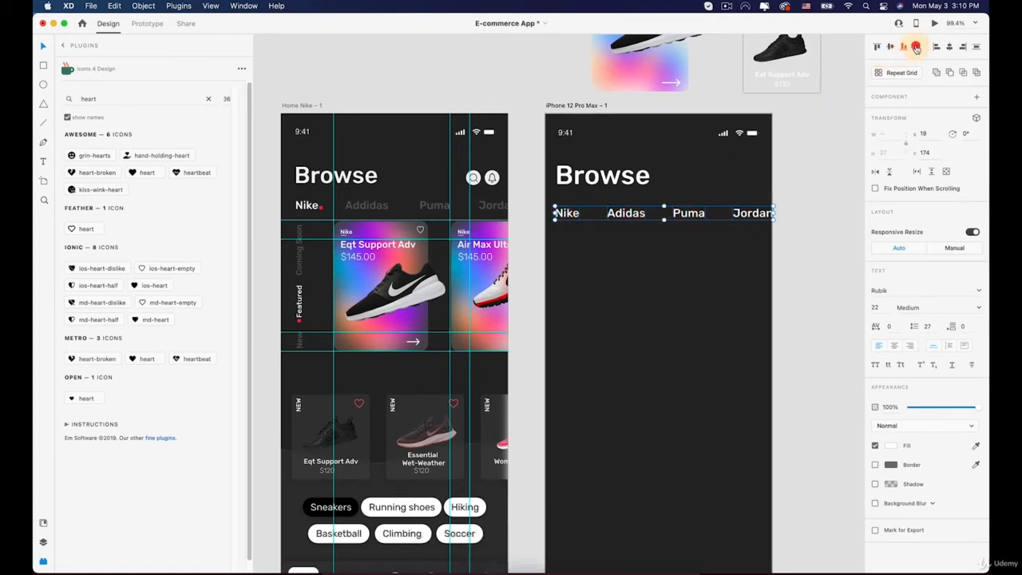
left_click(813, 158)
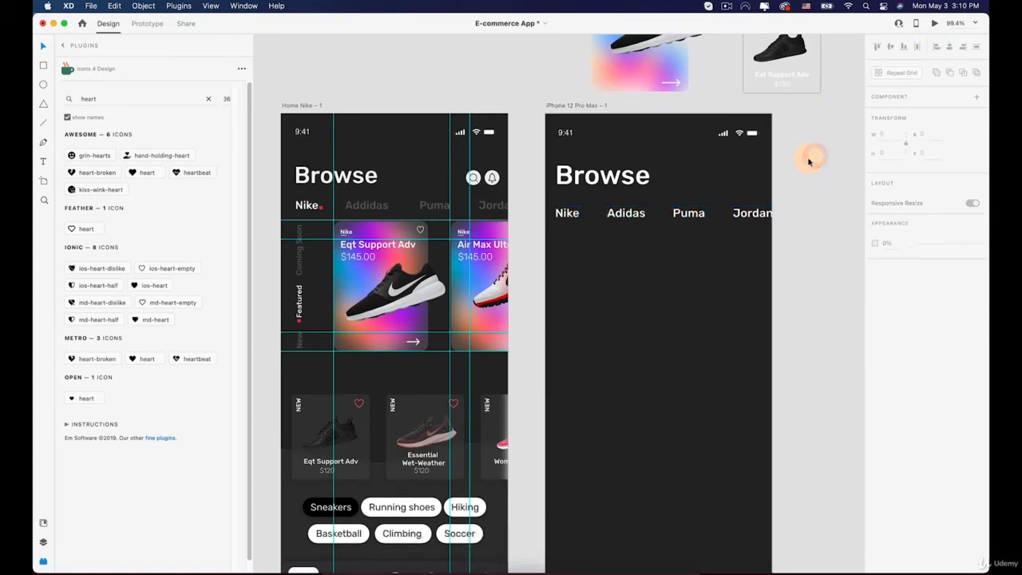
Step: Nudge the Browse heading and the brand labels 4 px to the right
left_click(587, 226)
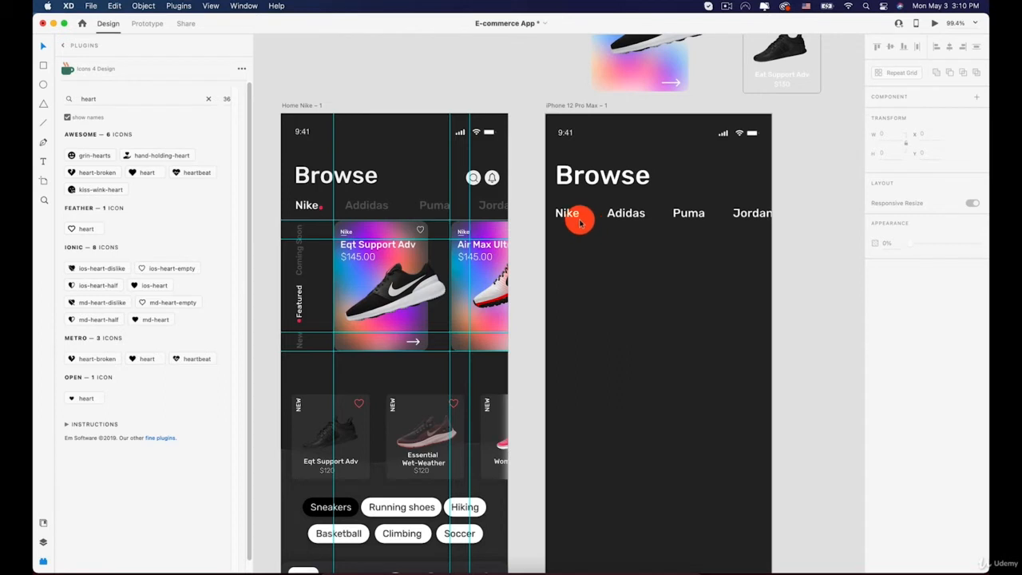
left_click(575, 182)
left_click(569, 214, "shift")
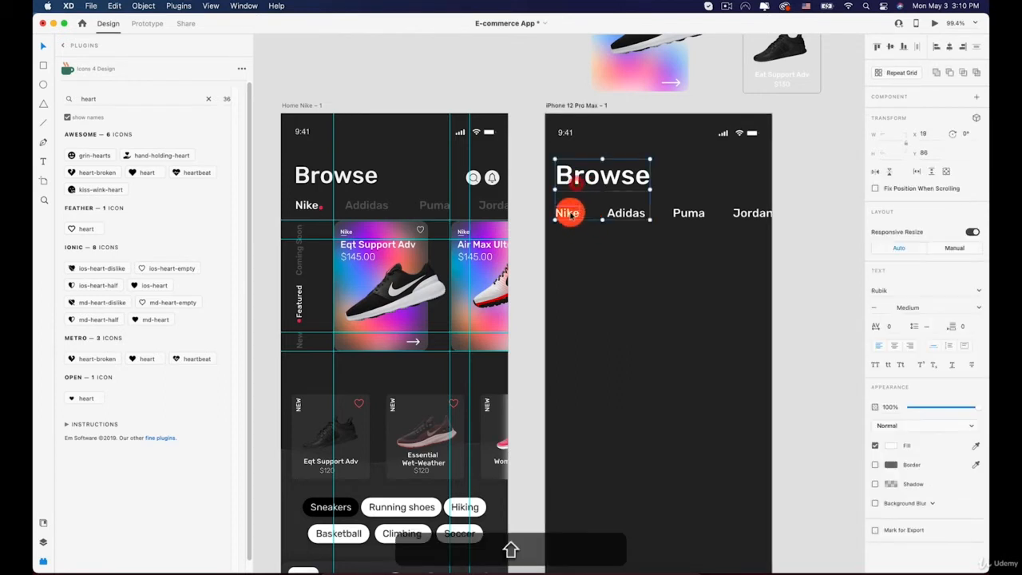
left_click(624, 214, "shift")
left_click(677, 214, "shift")
left_click(752, 214, "shift")
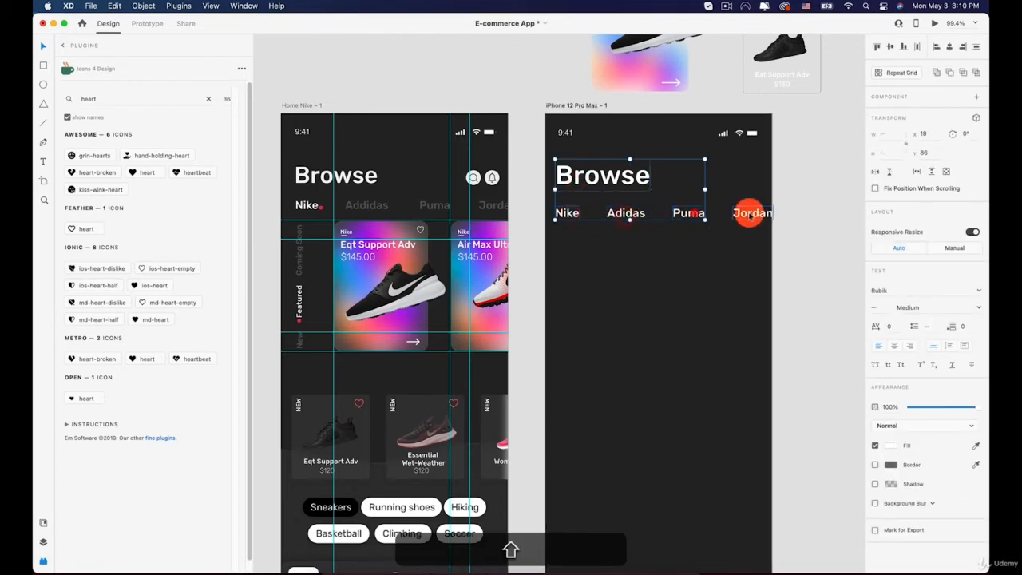
key("Right")
key("Right")
key("Right")
key("Right")
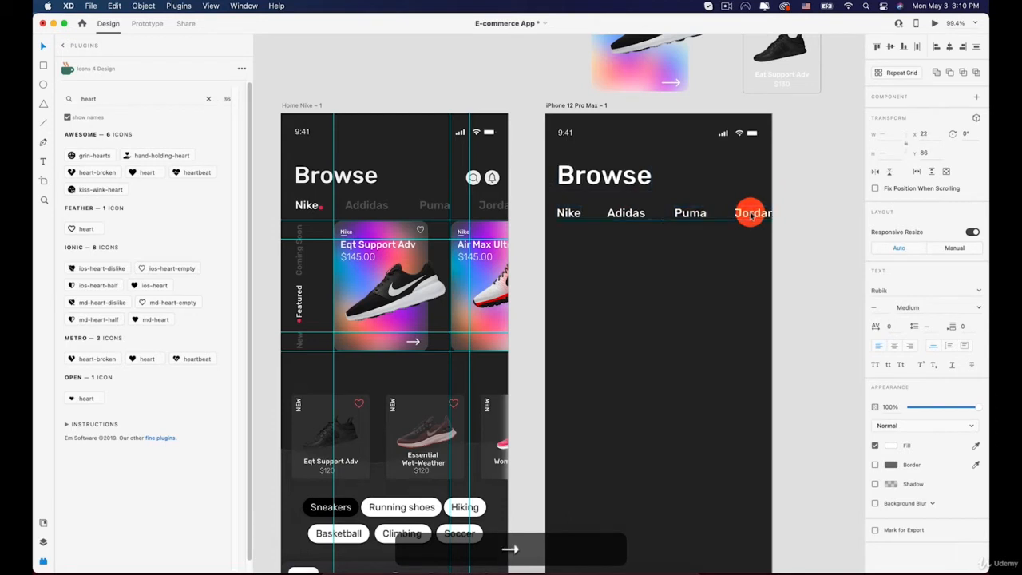
left_click(786, 208)
Step: Nudge the Browse heading back 2 px to the left, to X 21
left_click(619, 185)
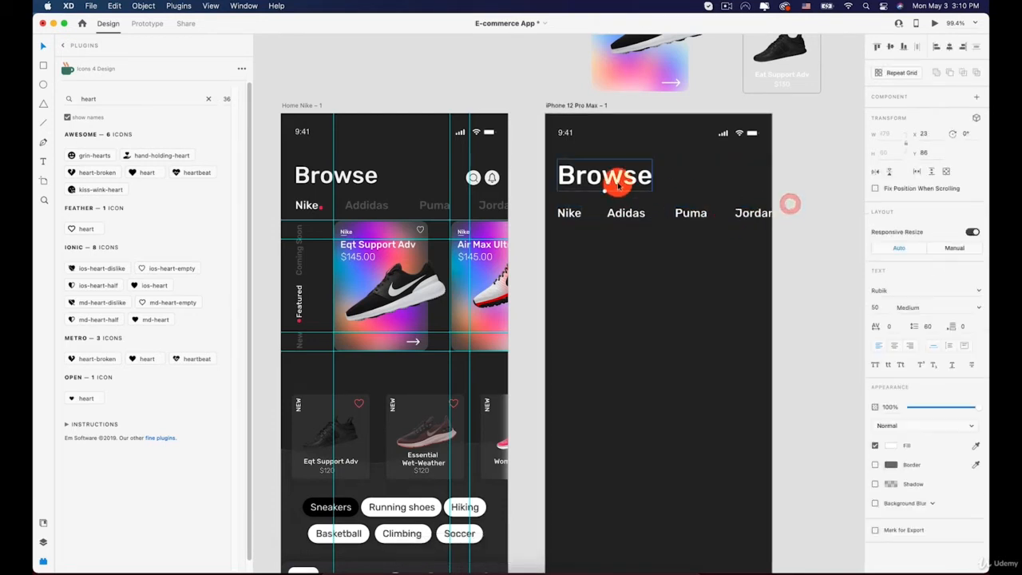
key("Left")
key("Left")
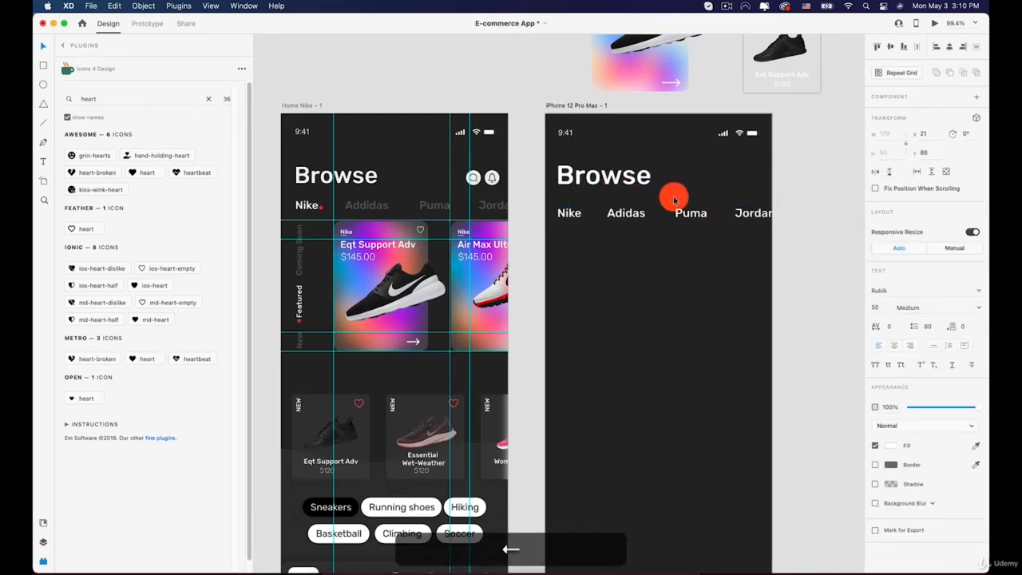
left_click(815, 186)
Step: Create a vertical "New" label from a copy of the Nike label, rotated -90° and aligned with Nike's left edge
key("space")
left_click_drag(818, 219, 830, 151)
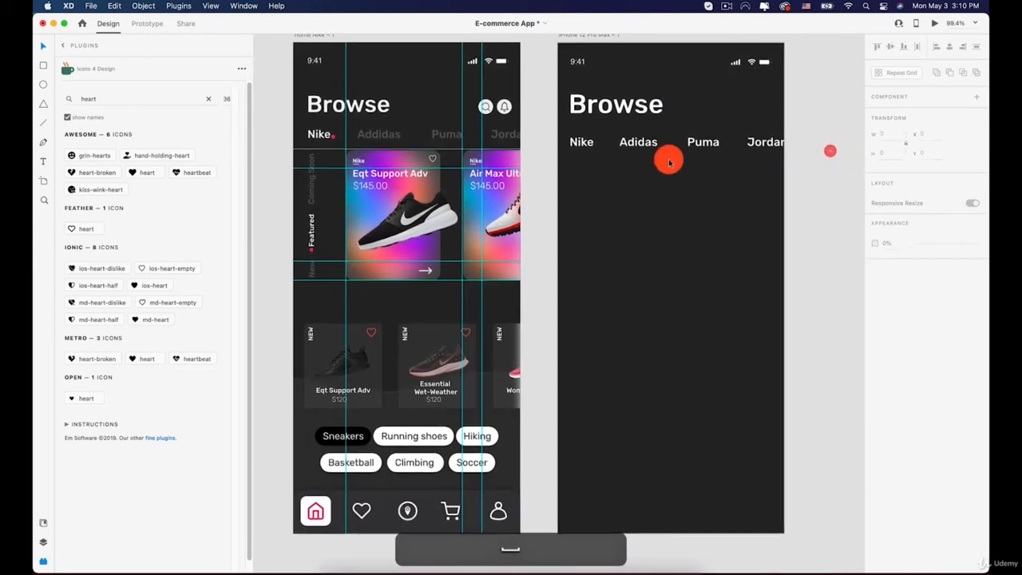
left_click(583, 147)
mouse_move(578, 145)
left_mouse_down()
mouse_move(576, 265)
mouse_move(590, 271)
mouse_move(581, 274)
mouse_move(593, 267)
left_mouse_up()
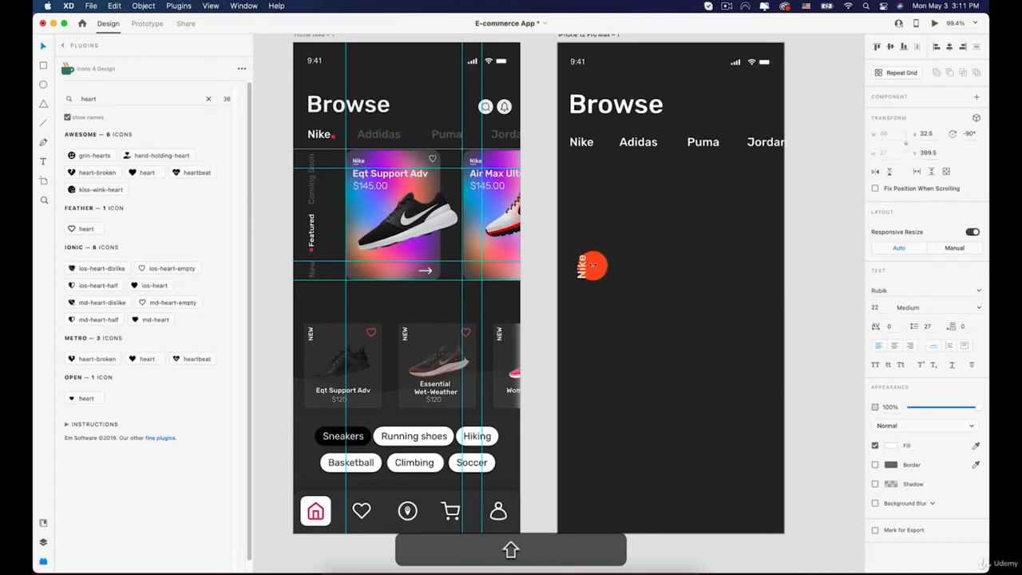
double_click(591, 265)
type("New")
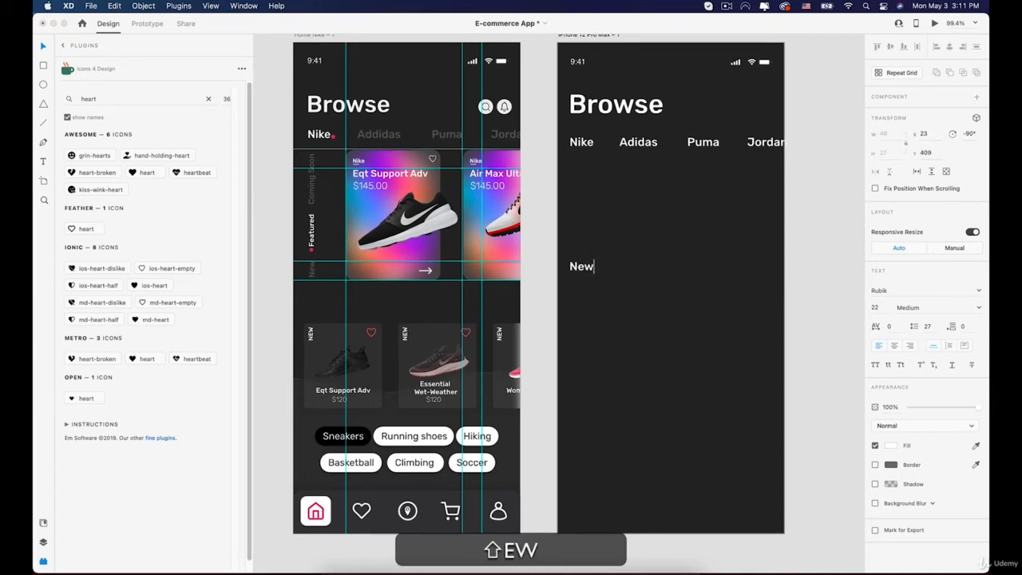
left_click(812, 277)
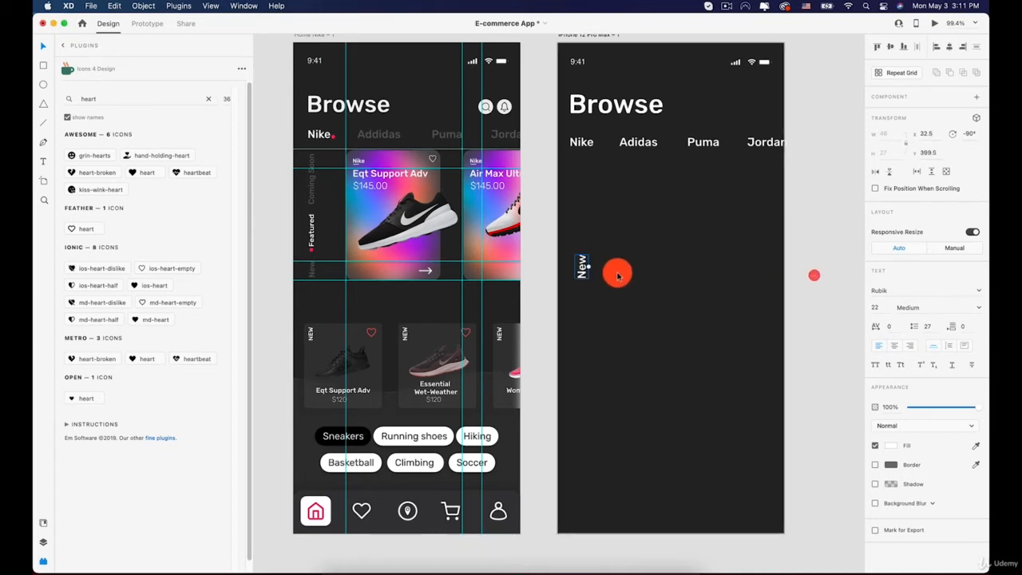
left_click(582, 270)
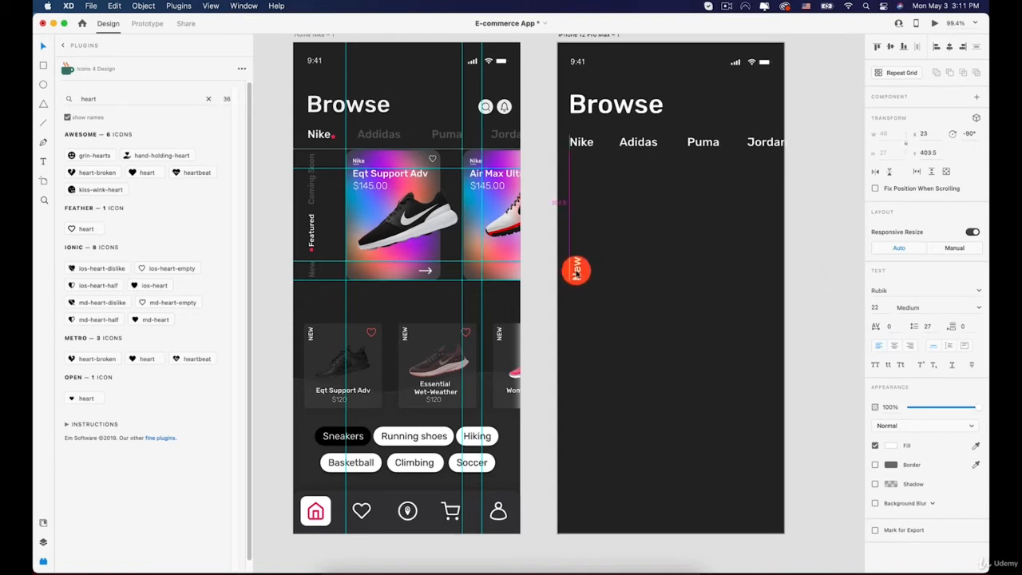
Step: Duplicate the vertical New label directly above itself and change the copy's text to "Featured"
left_click_drag(576, 272, 577, 226)
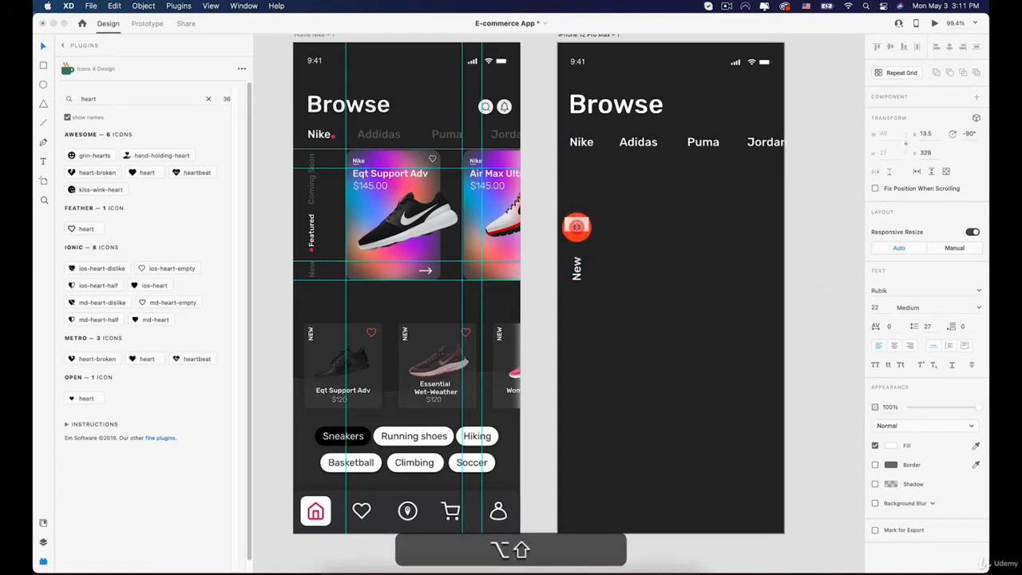
type("Feature")
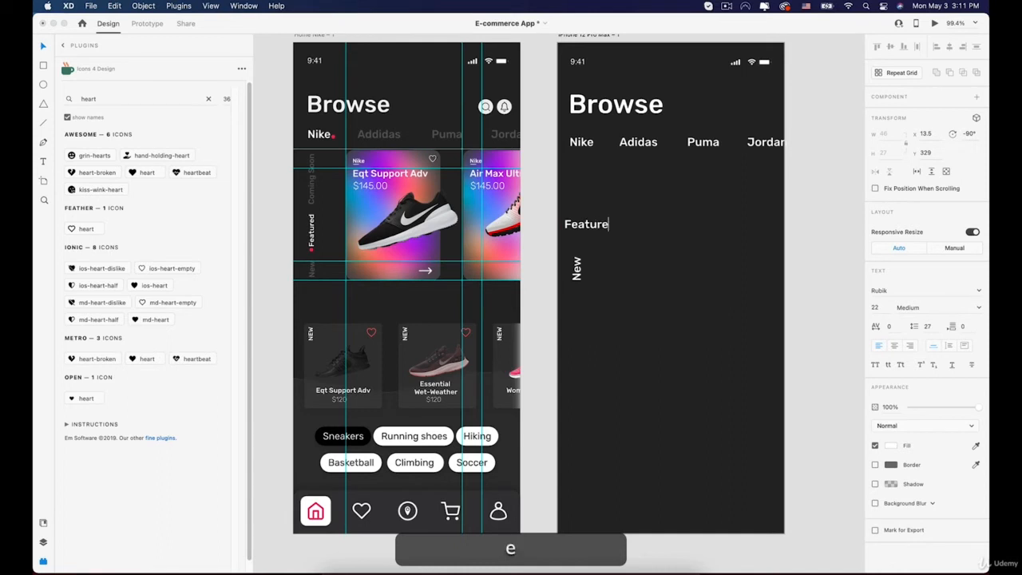
type("d")
left_click(796, 256)
Step: Move the vertical Featured and New labels lower together, keeping their left alignment
left_click(573, 218)
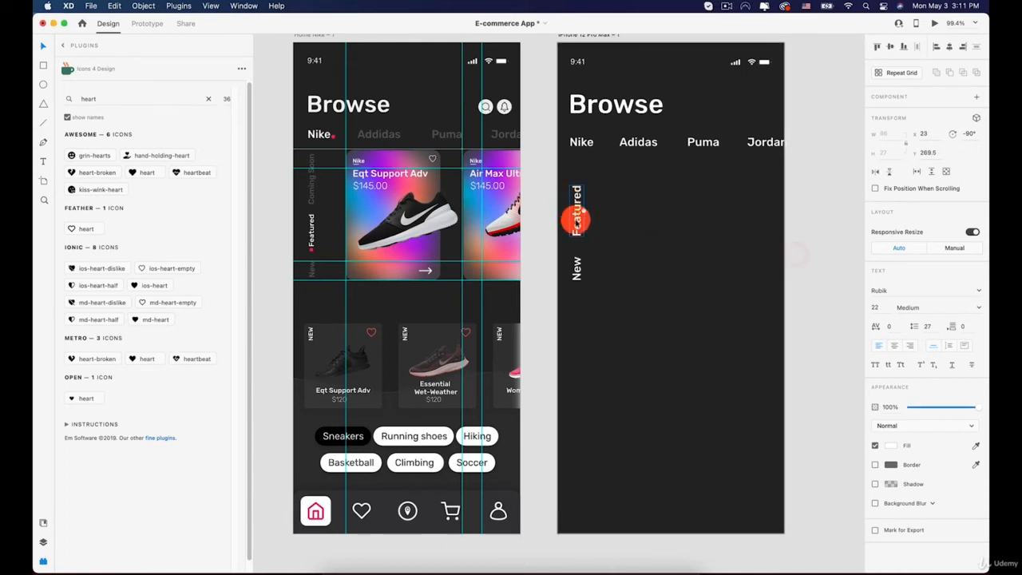
left_click(578, 267, "shift")
left_click_drag(577, 270, 574, 297)
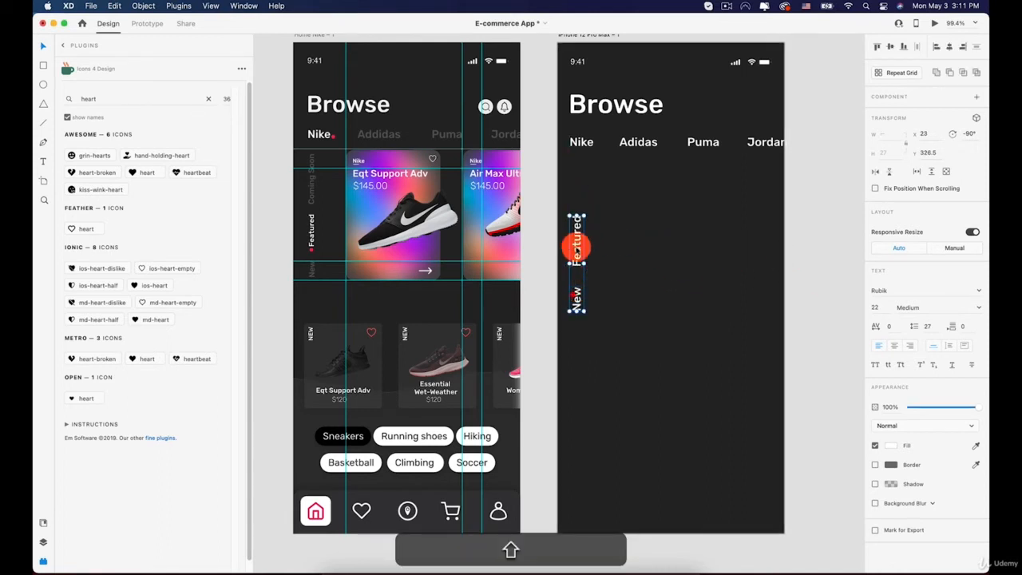
Step: Duplicate the Featured label above itself and change the copy's text to "Coming Soon"
left_click_drag(577, 232, 575, 183)
left_click(602, 247)
double_click(577, 185)
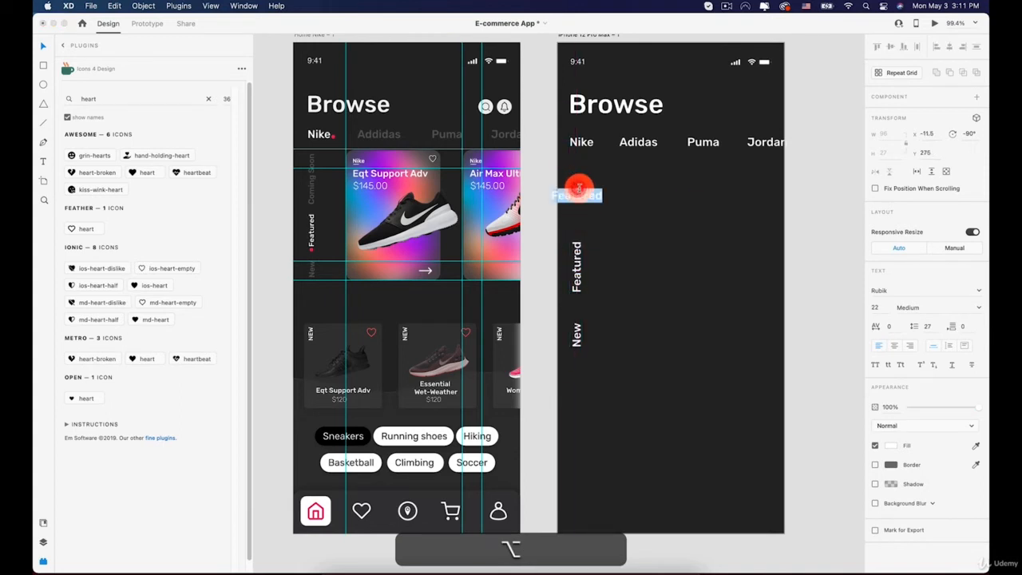
type("Coming")
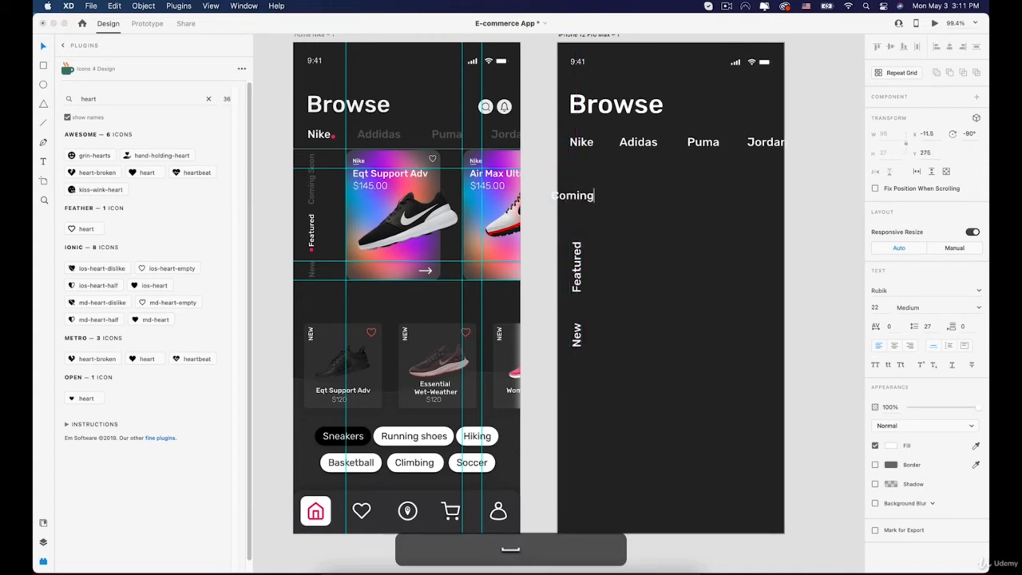
type(" Spp")
key("BackSpace")
key("BackSpace")
type("oom")
key("BackSpace")
key("BackSpace")
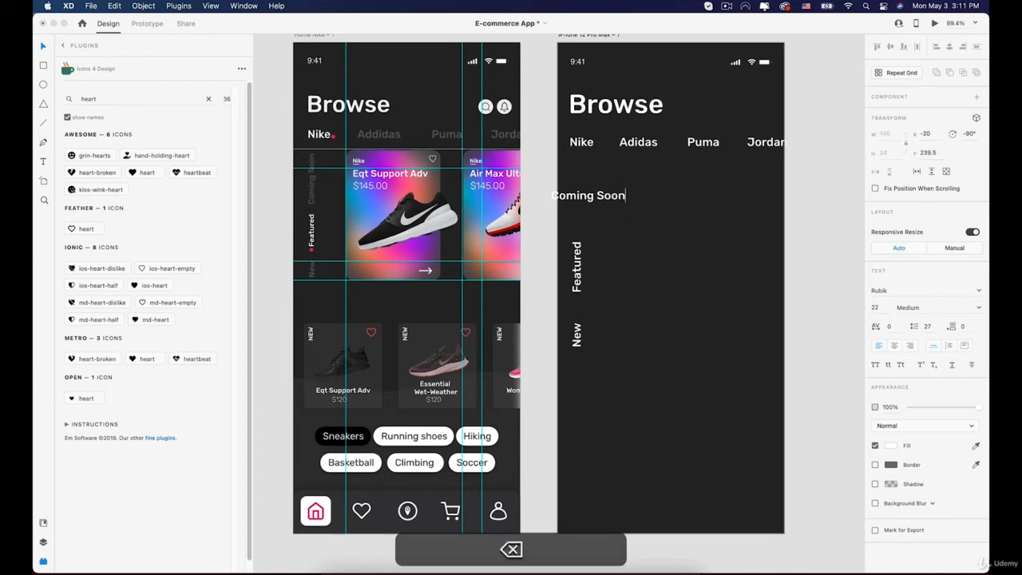
key("Escape")
Step: Position the Coming Soon label under Nike at X 23 and move the New label up closer to Featured
mouse_move(570, 230)
left_mouse_down()
mouse_move(570, 194)
mouse_move(572, 211)
left_mouse_up()
left_click(580, 323, "shift")
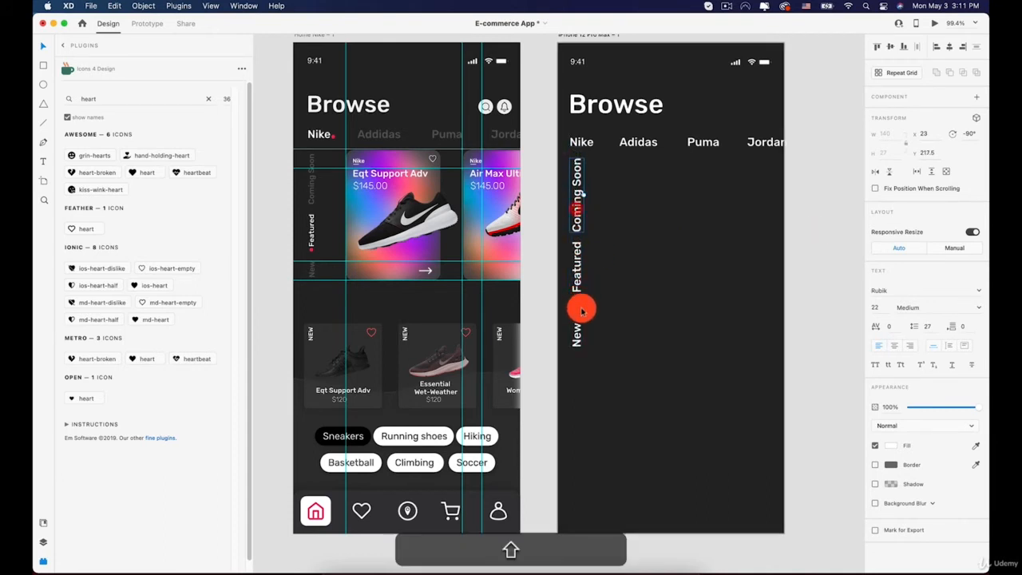
left_click_drag(578, 336, 578, 323)
Step: Center-align the Coming Soon, Featured and New labels on one column and distribute them vertically
left_click(577, 266, "shift")
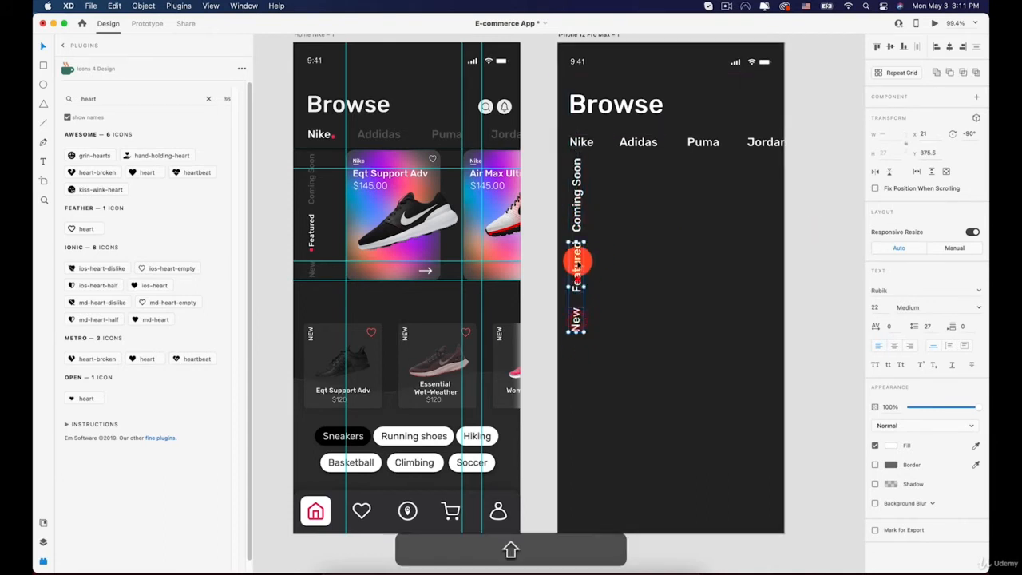
left_click(575, 210, "shift")
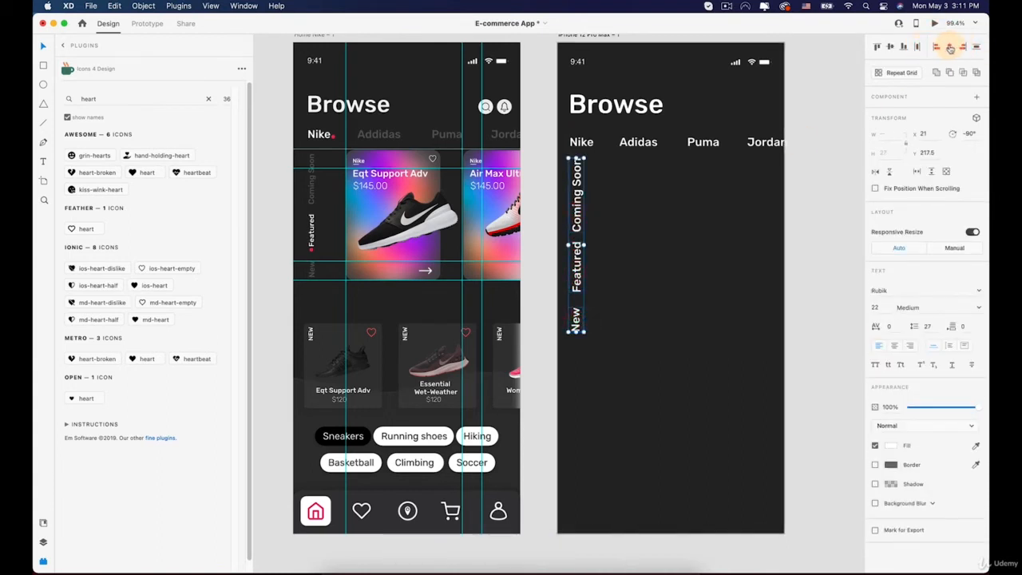
left_click(949, 48)
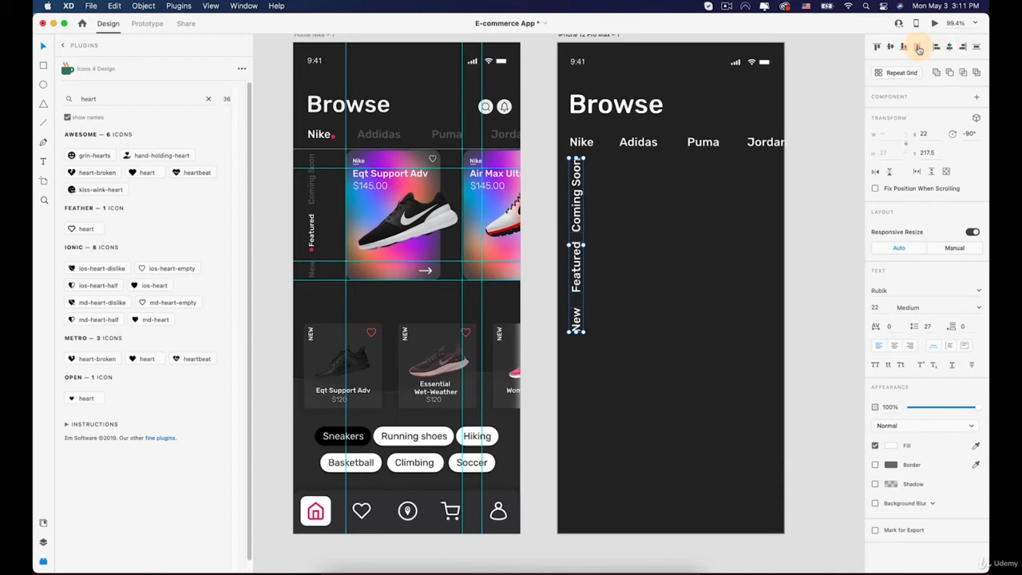
left_click(978, 47)
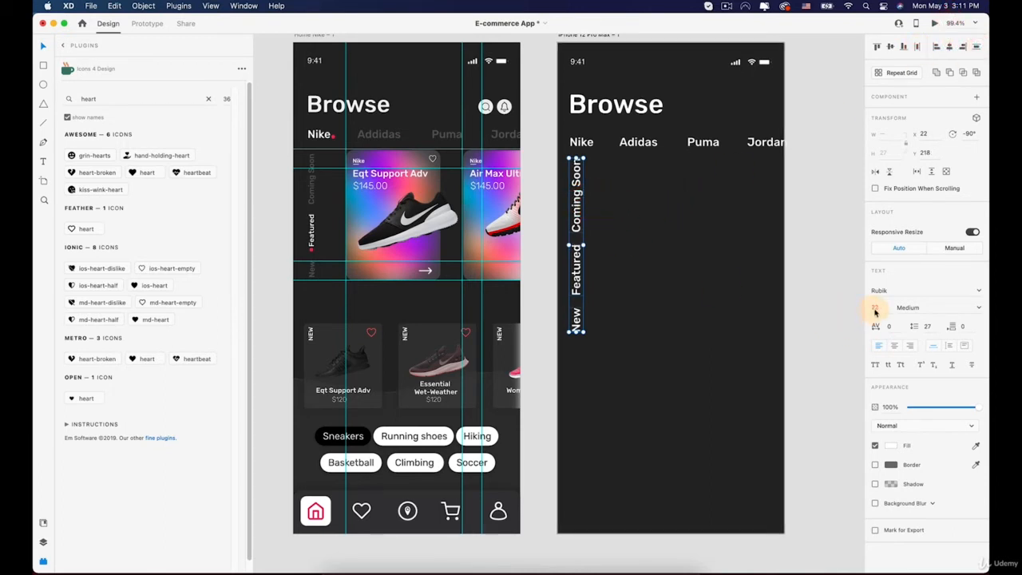
Step: Set the three vertical labels to font size 18 in Regular weight and move them up beneath the brand row
key("Down")
key("Down")
key("Down")
key("Down")
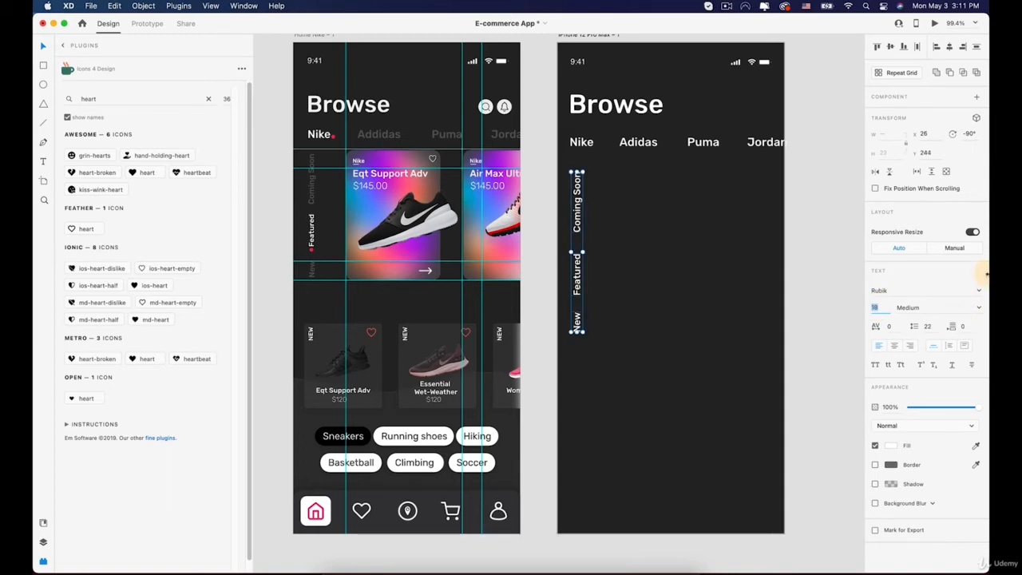
left_click(975, 307)
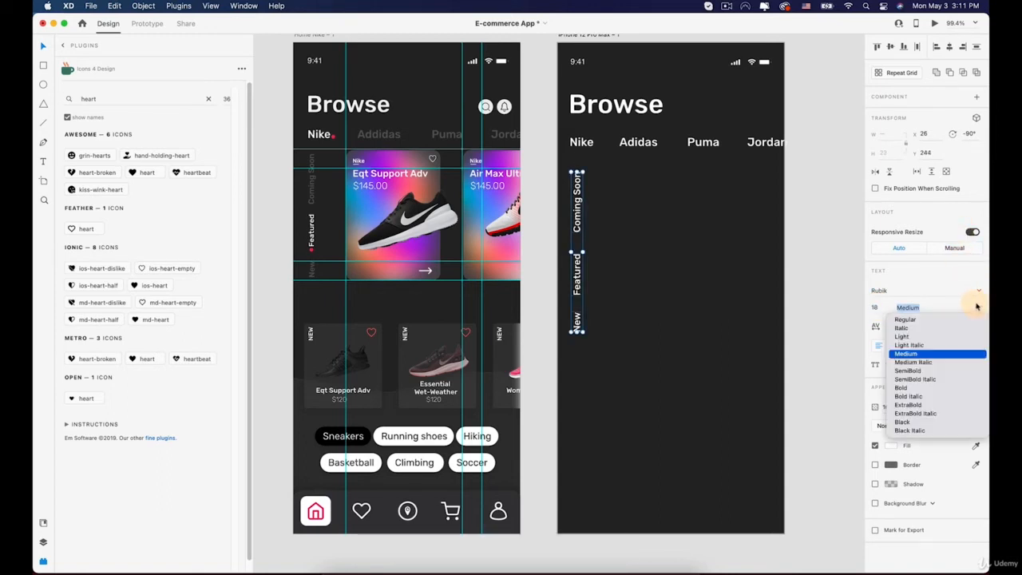
left_click(903, 318)
left_click(669, 212)
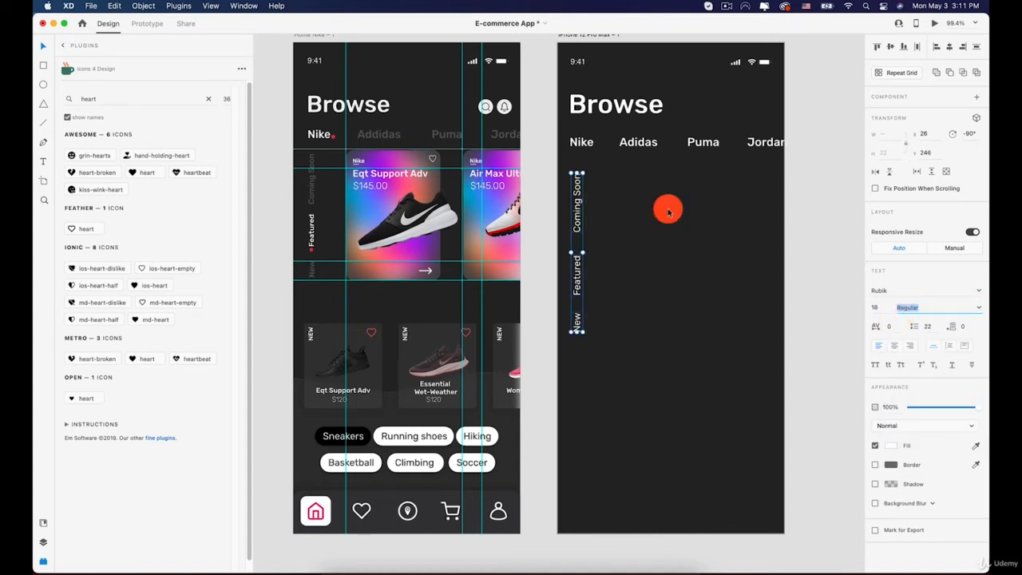
left_click_drag(577, 194, 573, 181)
left_click(825, 226)
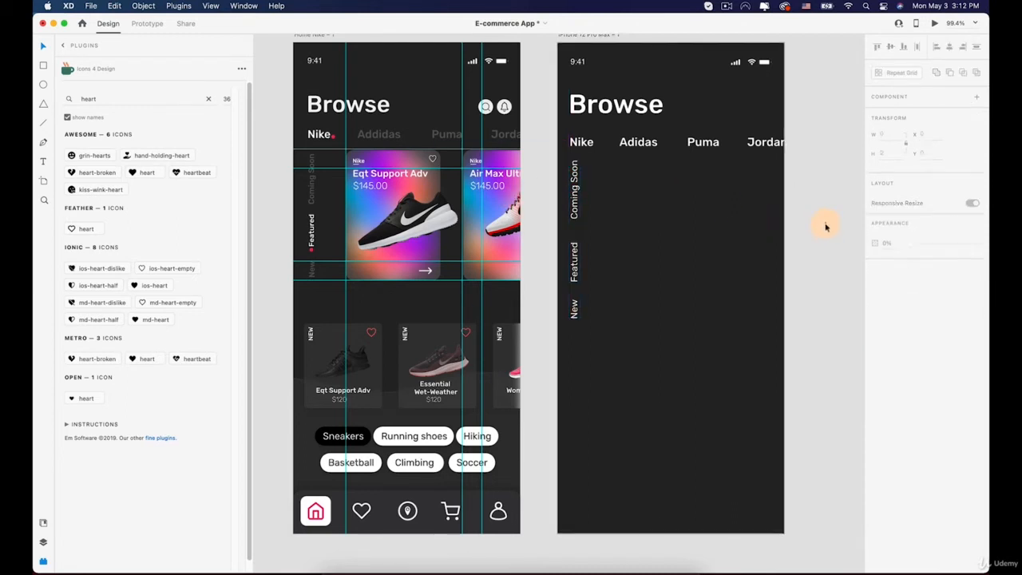
Step: Move the $150.00 Eqt Support Adv shoe card onto the new Browse artboard beside the vertical labels, at about X 40, Y 179
left_click_drag(826, 226, 685, 259)
scroll(684, 262, "down", 5)
left_click_drag(592, 121, 594, 271)
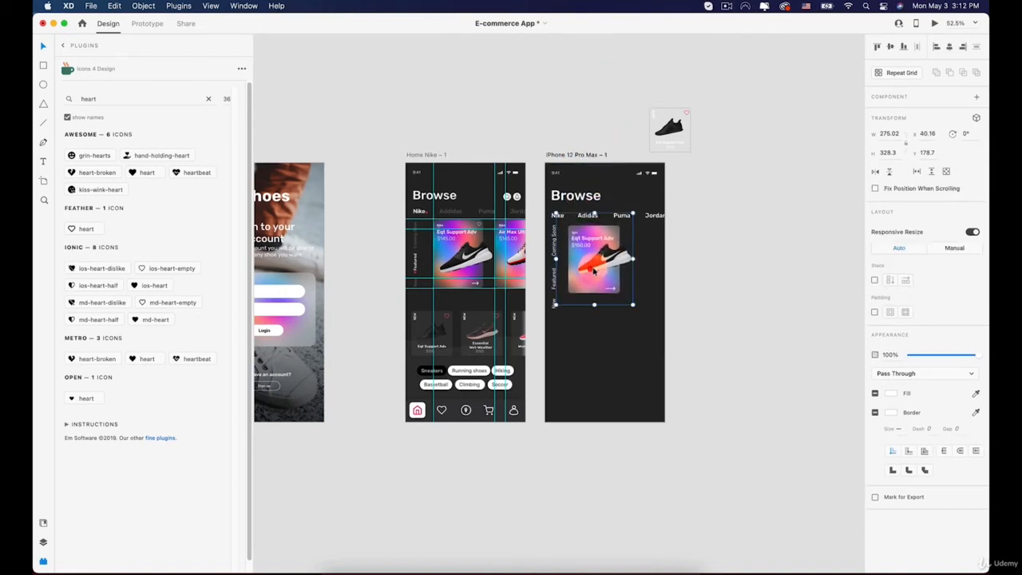
scroll(591, 269, "up", 5)
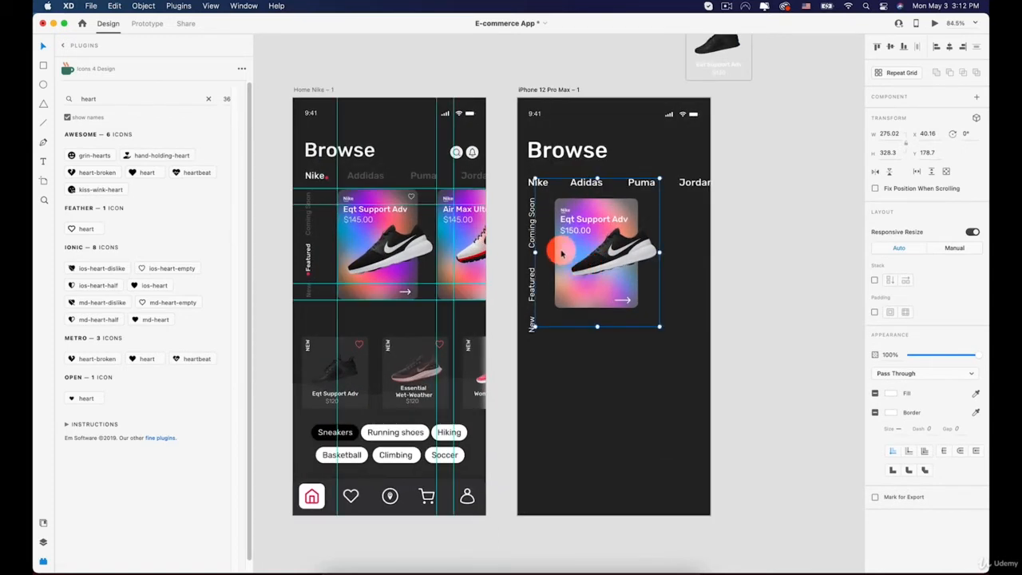
Step: Set the background rectangle of the $150.00 Eqt Support Adv card to a black #000000 solid fill
double_click(562, 252)
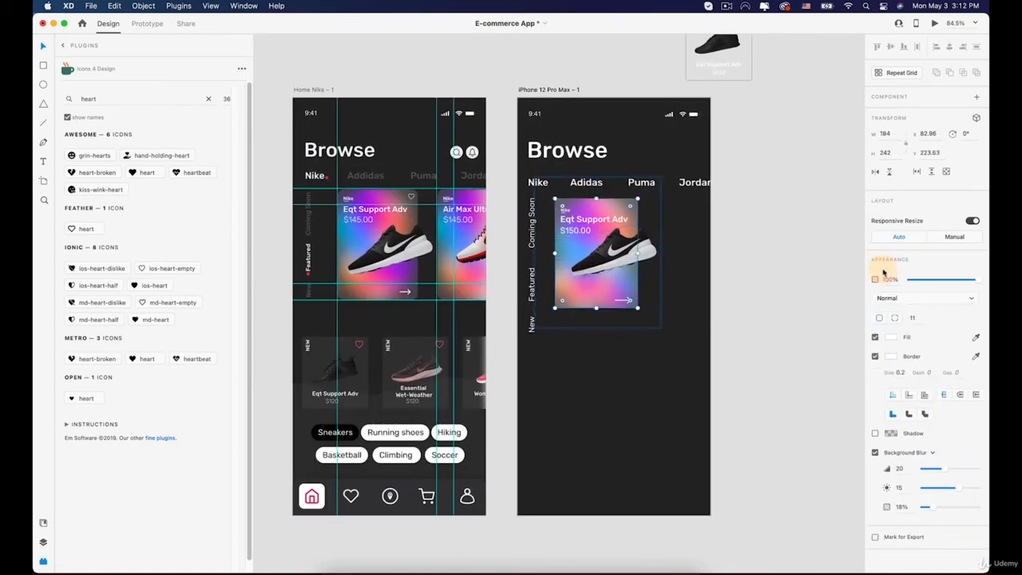
left_click(891, 337)
left_click_drag(811, 320, 761, 376)
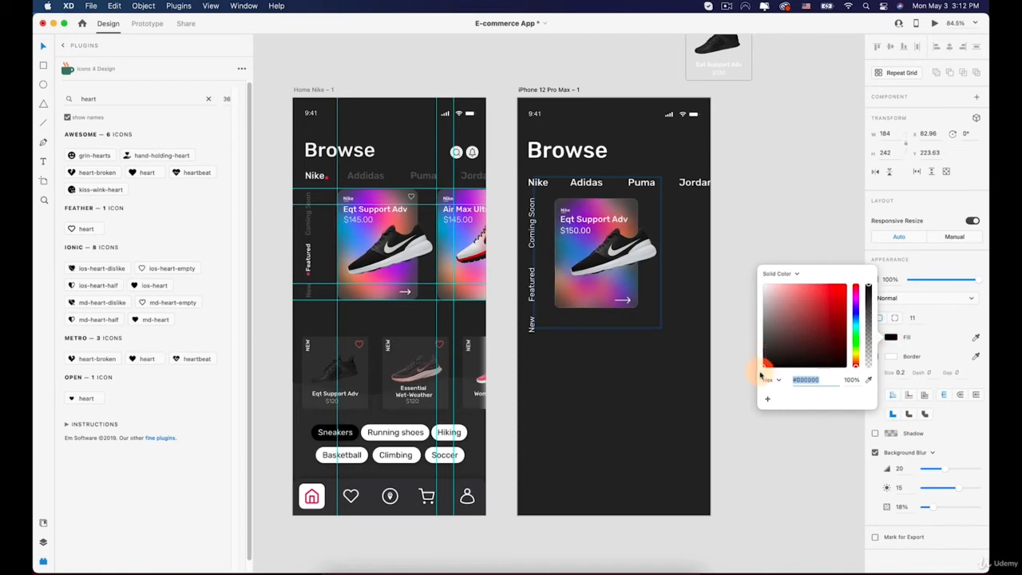
left_click(778, 199)
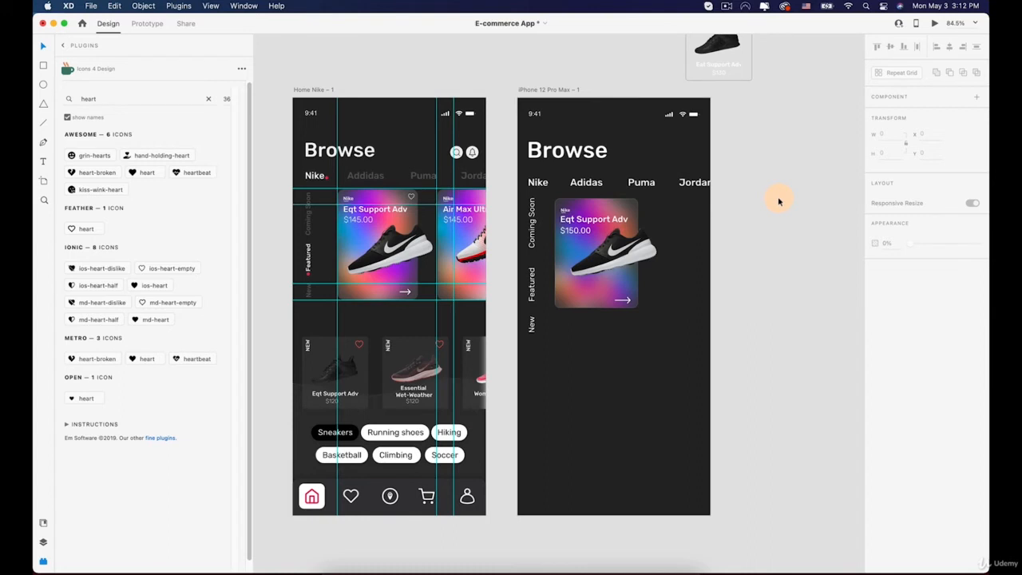
left_click(677, 296)
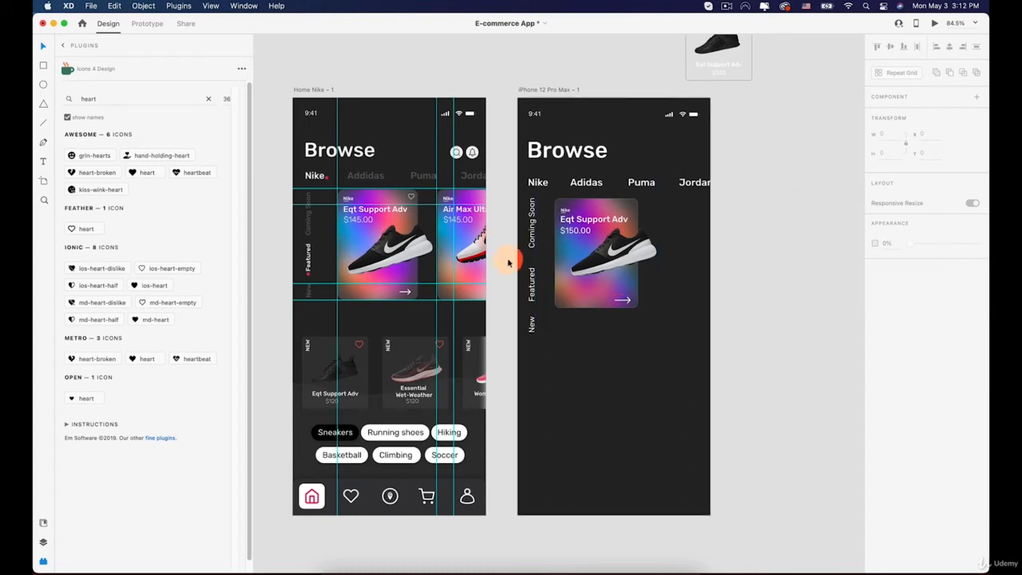
Step: Move the Featured and New labels up together, closer to the Coming Soon label
scroll(511, 260, "up", 3)
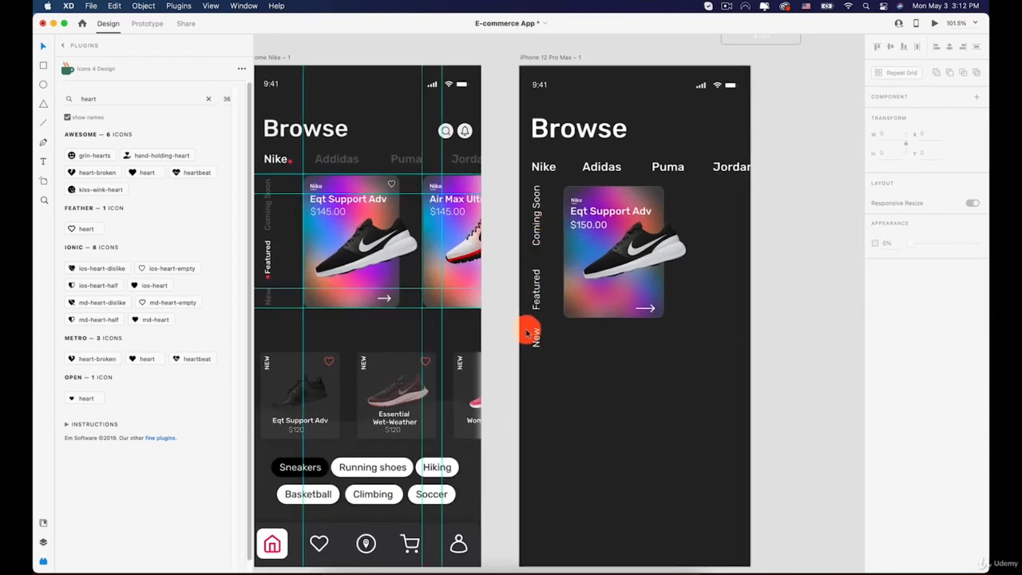
left_click(537, 337)
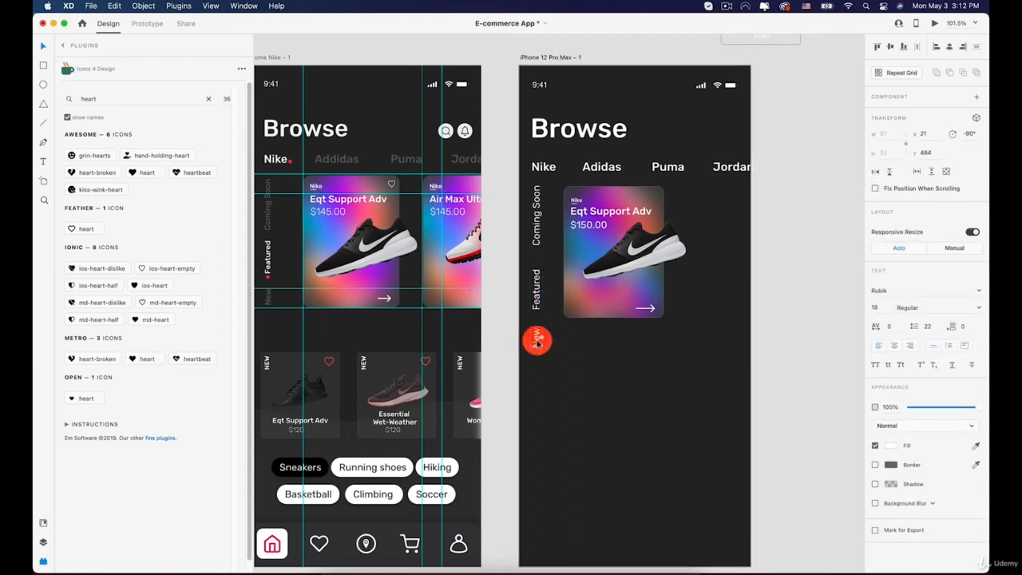
left_click(537, 299, "shift")
mouse_move(537, 298)
left_mouse_down()
mouse_move(535, 285)
mouse_move(539, 325)
mouse_move(540, 316)
left_mouse_up()
Step: Set the Coming Soon, Featured and New labels to font size 16 and shift them up to Y 224
left_click(537, 222, "shift")
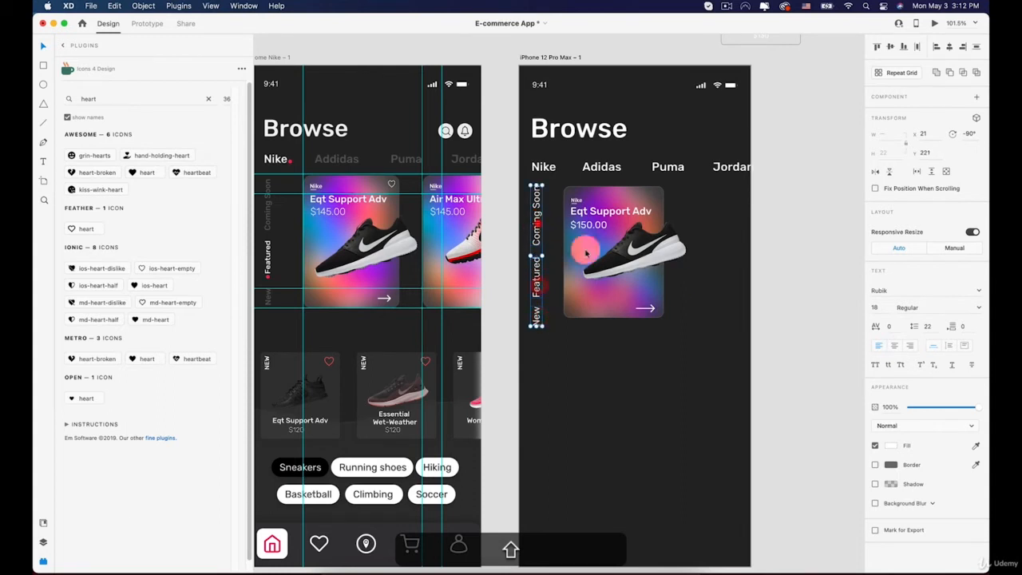
key("Down")
key("Down")
key("Down")
key("Down")
key("Down")
key("Down")
key("Down")
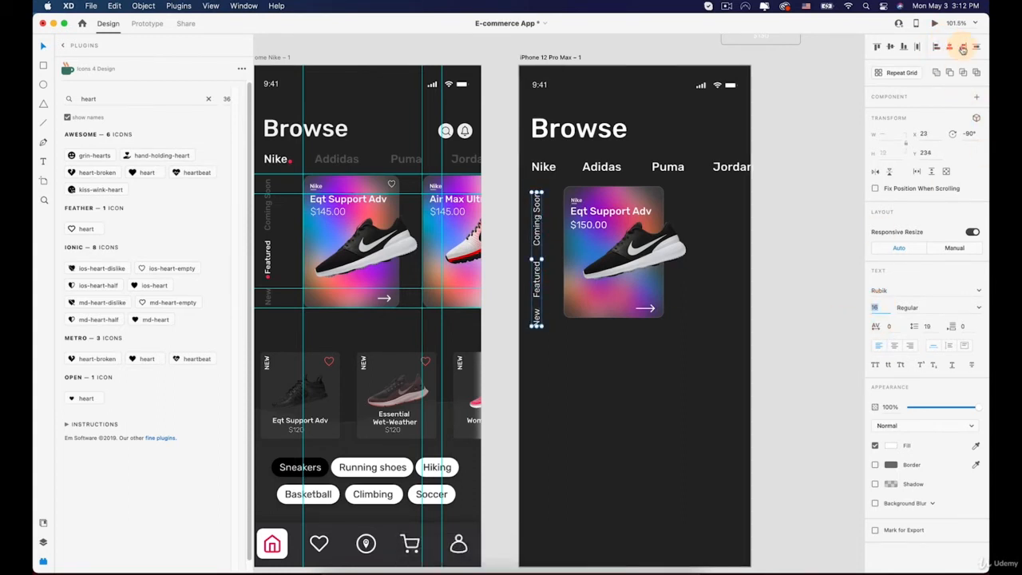
key("shift+Up")
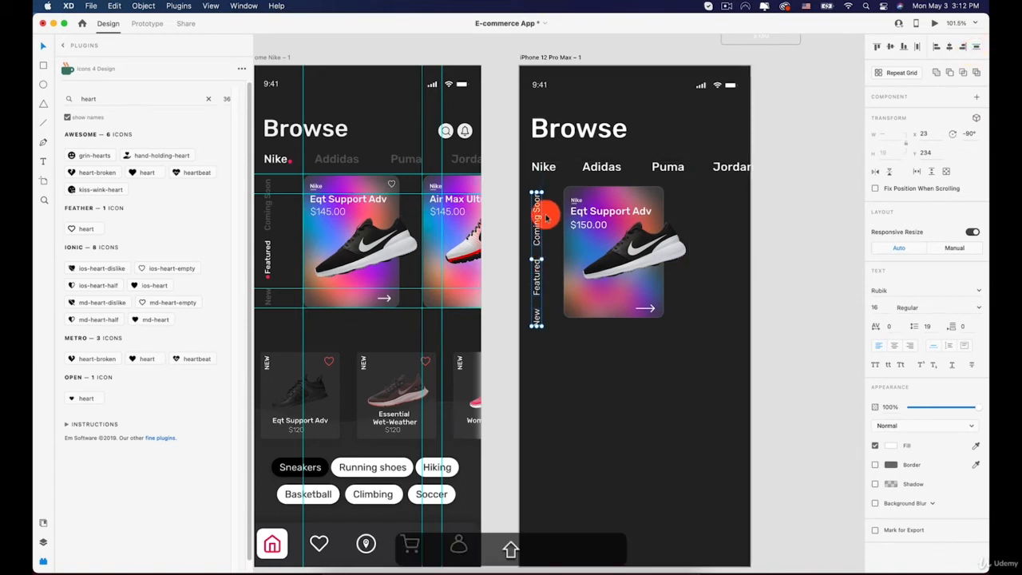
key("Up")
key("Up")
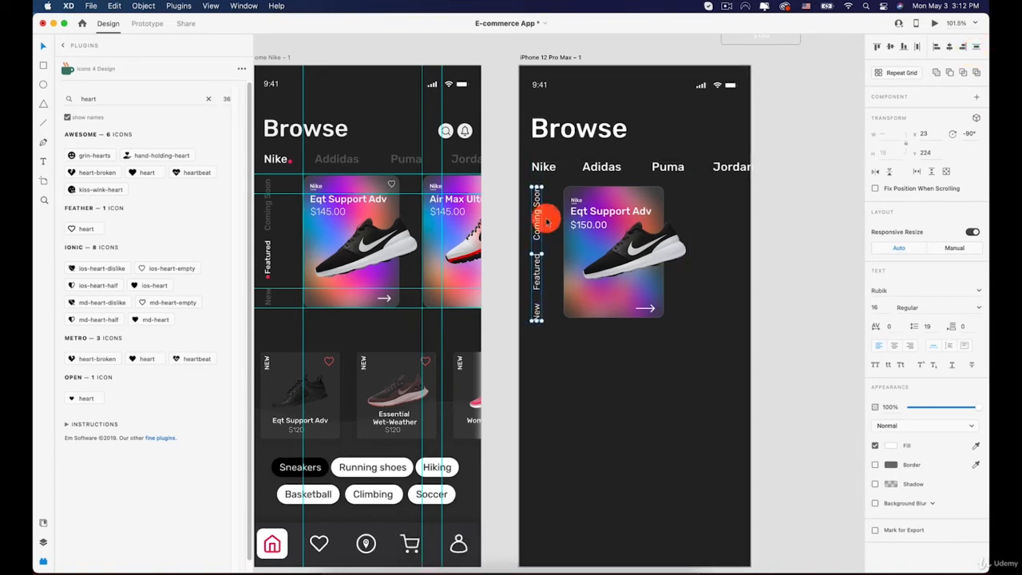
left_click(595, 243)
left_click_drag(611, 244, 486, 228)
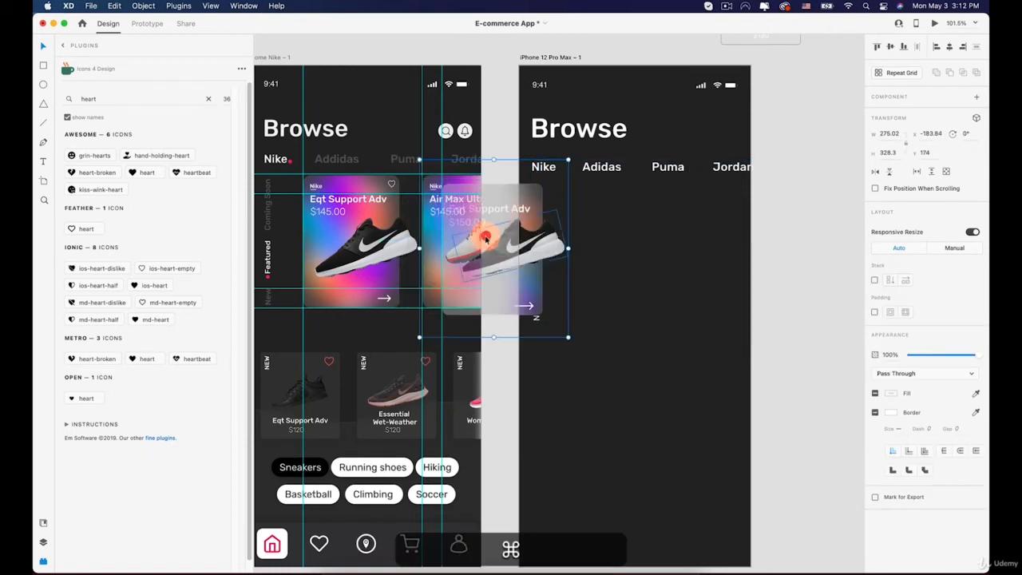
key("super+z")
Step: Enlarge the $150.00 shoe card to about 281.79 by 336.38 and nudge it to X 37.16, Y 175.7
left_click_drag(689, 340, 693, 344)
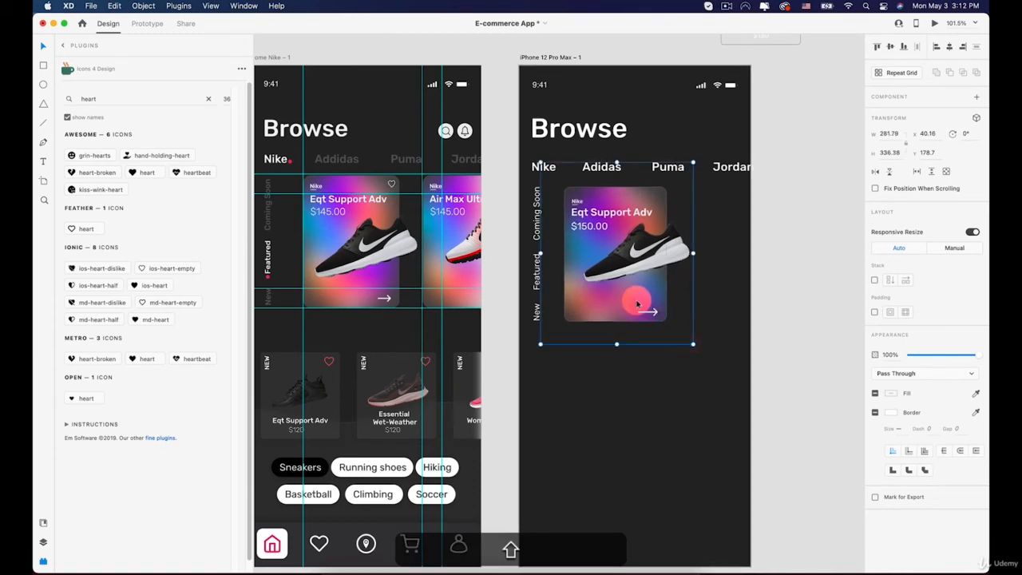
key("Up")
key("Up")
key("Up")
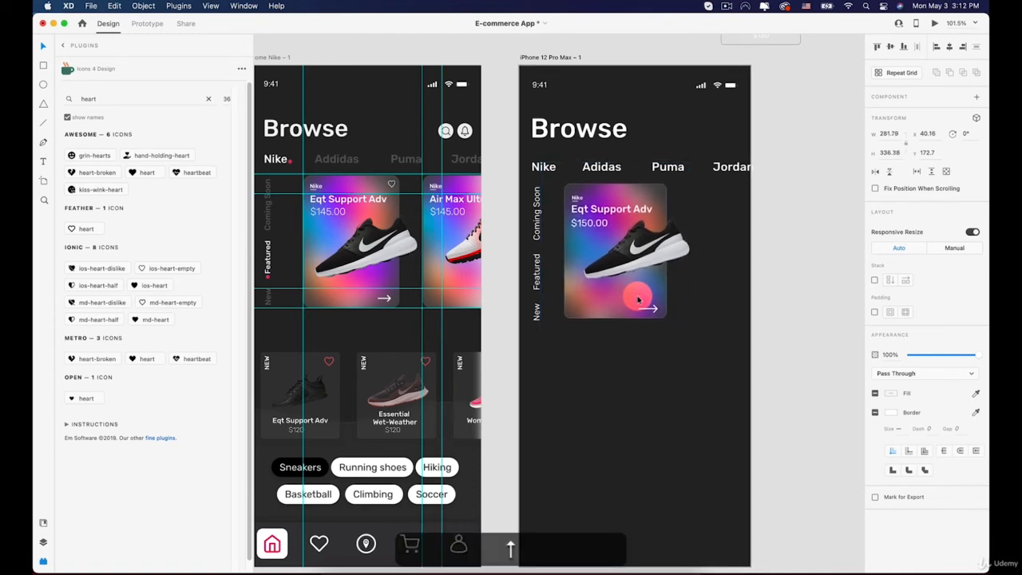
key("Left")
key("Left")
key("Left")
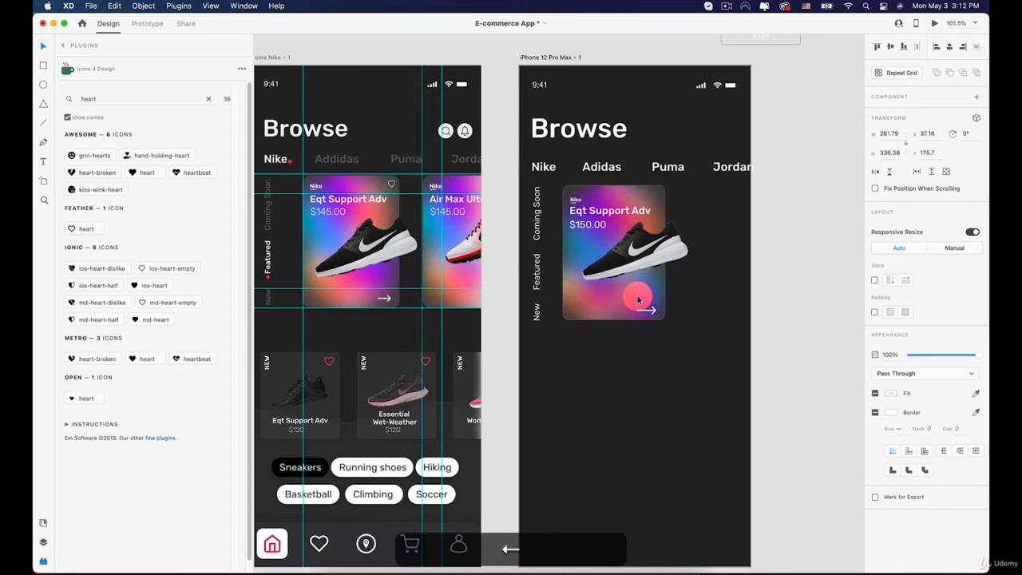
left_click(842, 264)
Step: Lower the opacity of the Adidas, Puma and Jordan brand tabs to 30%
scroll(843, 262, "down", 5)
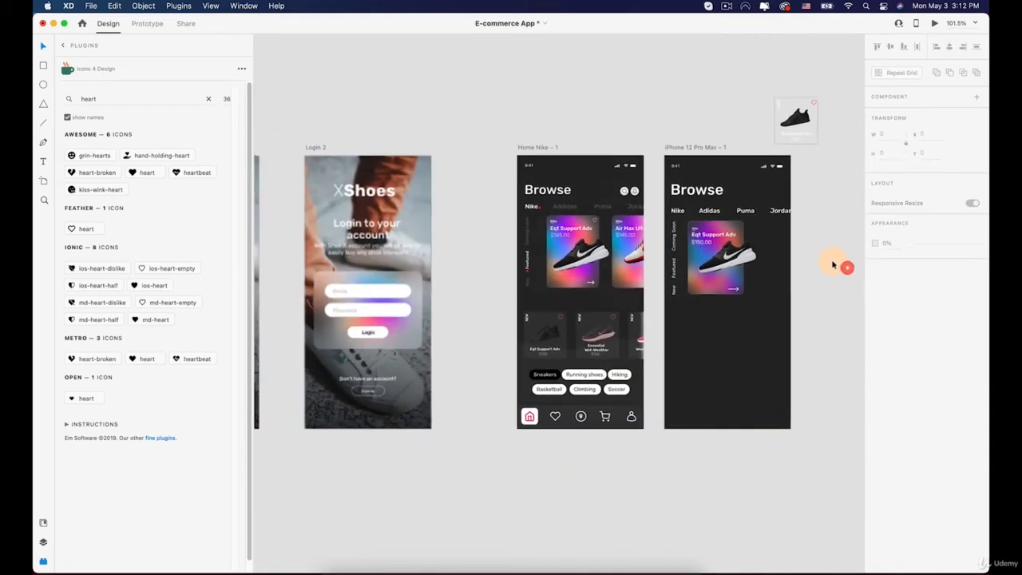
key("space")
left_click_drag(829, 279, 743, 239)
left_click(744, 240)
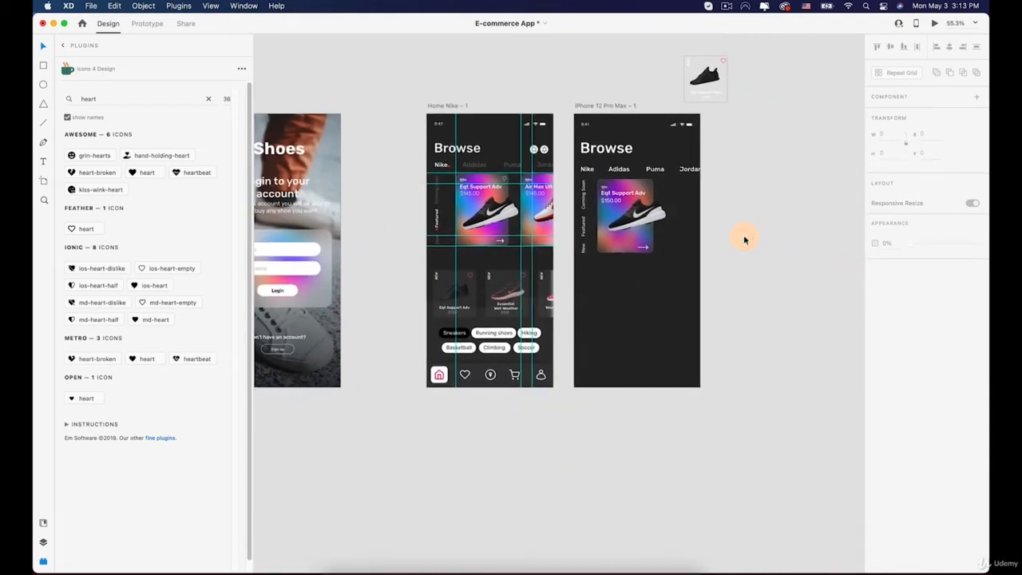
scroll(631, 168, "up", 6)
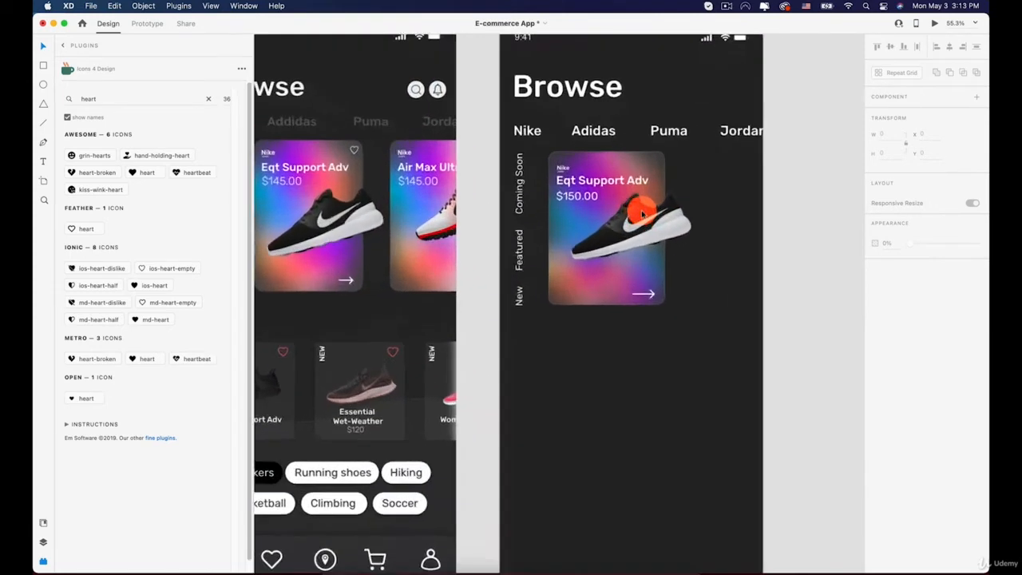
left_click(594, 174)
left_click(693, 174, "shift")
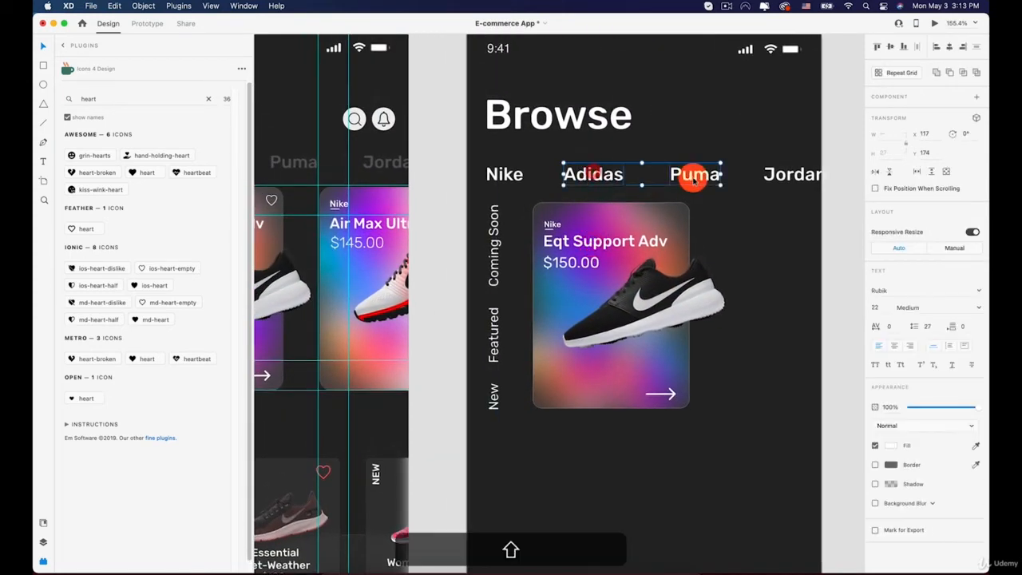
left_click(767, 175, "shift")
left_click_drag(936, 407, 931, 408)
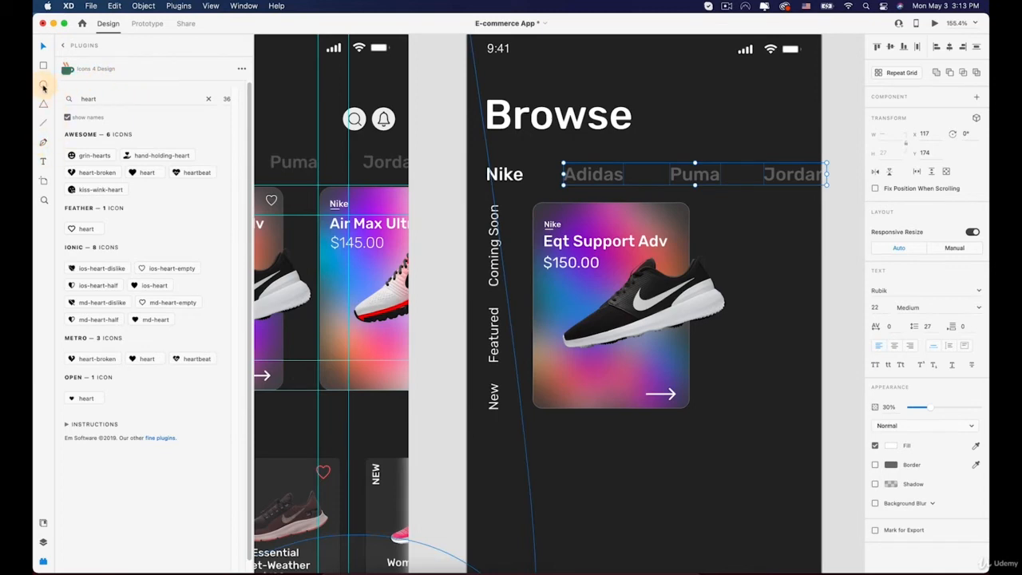
Step: Draw a 10 by 10 circle just after the Nike tab, at about X 71, Y 186
left_click(44, 85)
mouse_move(526, 178)
left_mouse_down()
mouse_move(539, 186)
mouse_move(518, 162)
left_mouse_up()
scroll(536, 186, "up", 5)
scroll(522, 176, "up", 3)
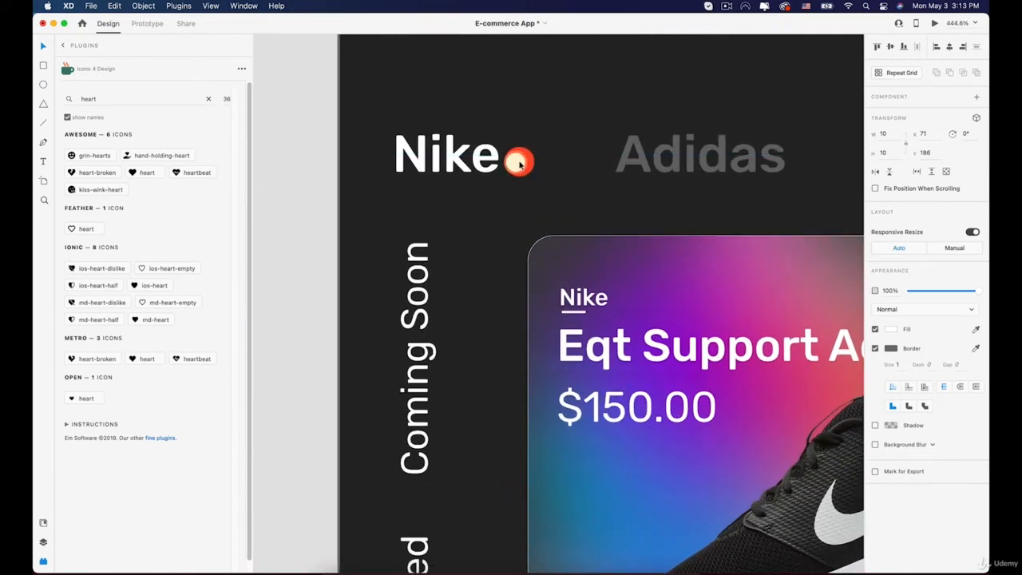
Step: Remove the circle's border and fill it with the pink-red sampled from the Nike dot on the Home Nike artboard
scroll(659, 245, "down", 6)
left_click_drag(529, 207, 690, 242)
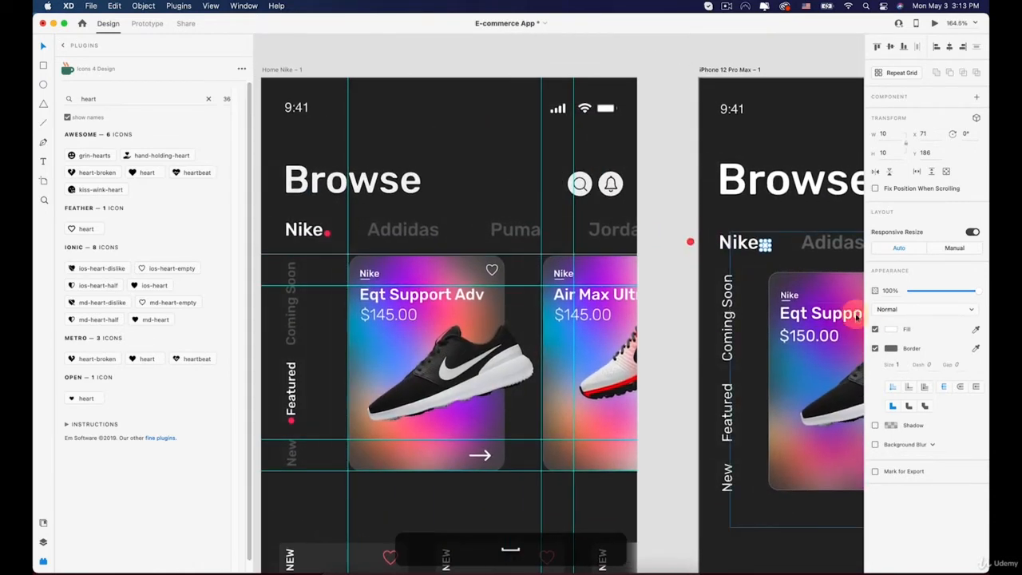
left_click(874, 348)
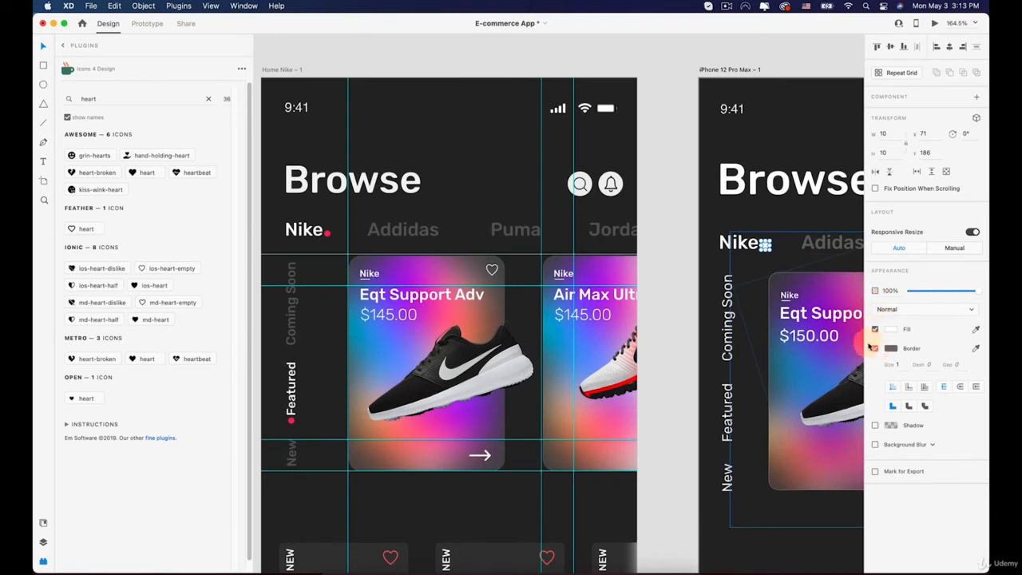
left_click(875, 349)
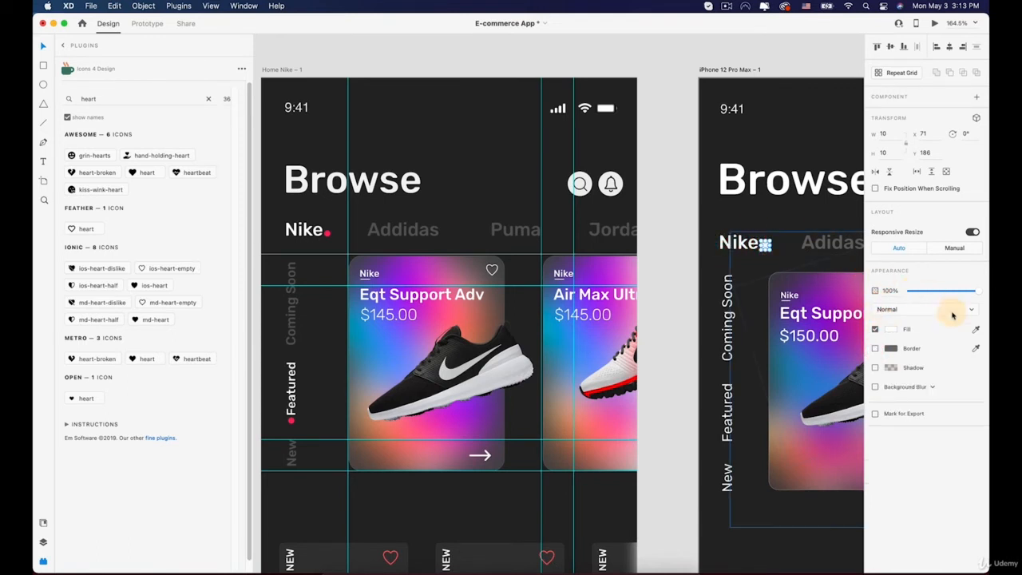
left_click(975, 330)
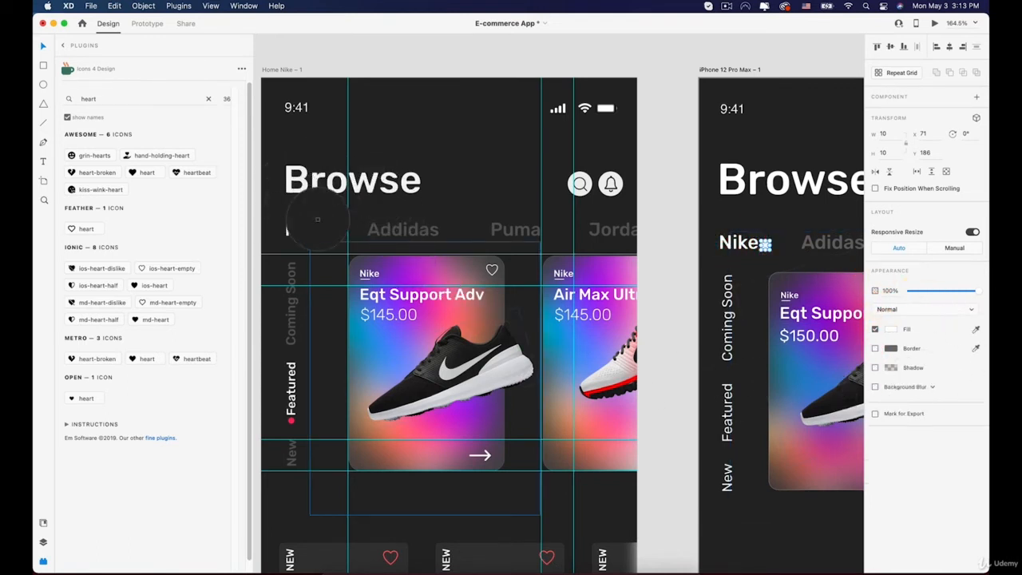
left_click(323, 233)
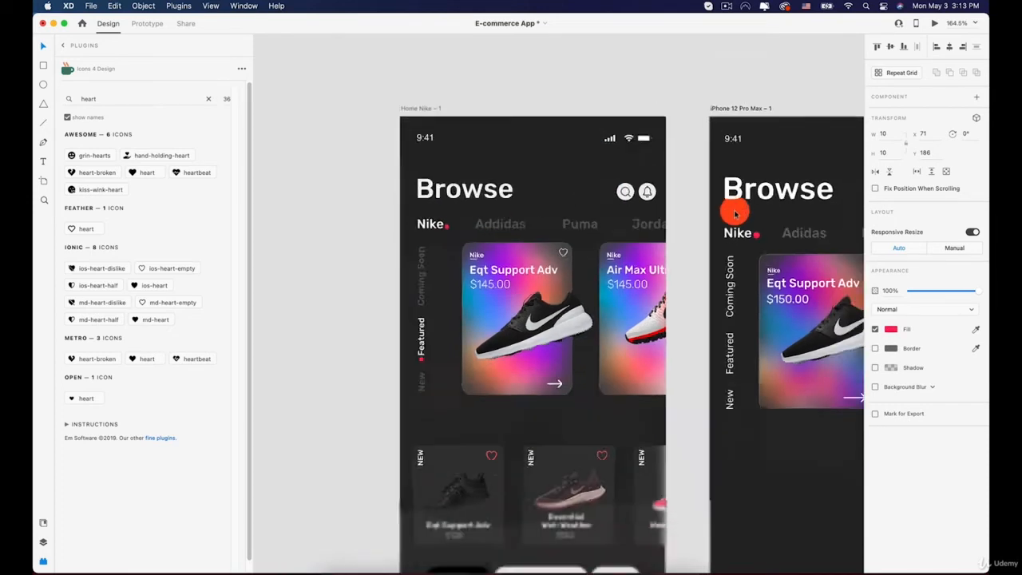
Step: Shrink the dot beside the Nike tab to 7 by 7, placed at X 71, Y 188
scroll(735, 210, "down", 5)
scroll(785, 261, "up", 8)
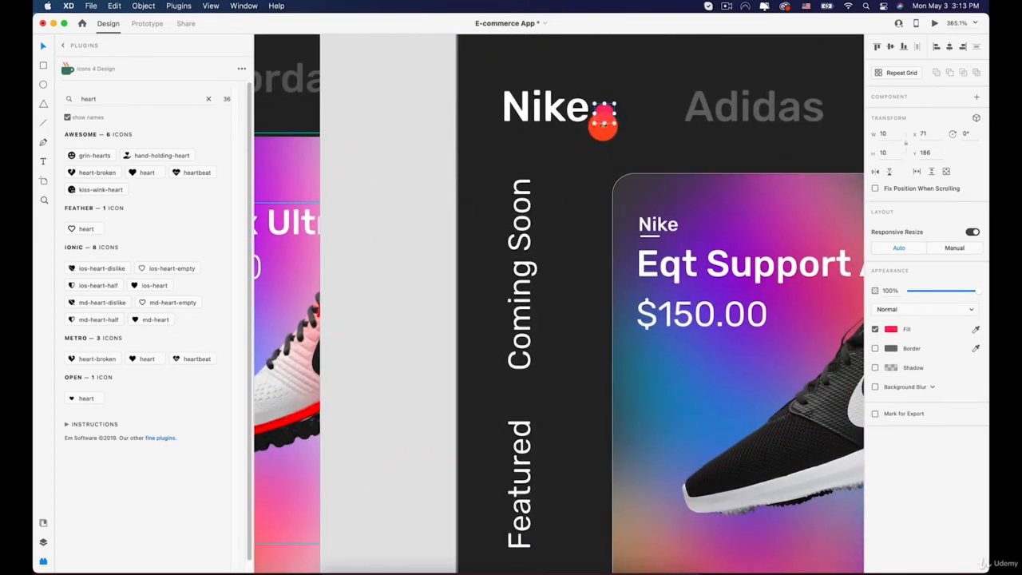
left_click_drag(603, 123, 601, 118)
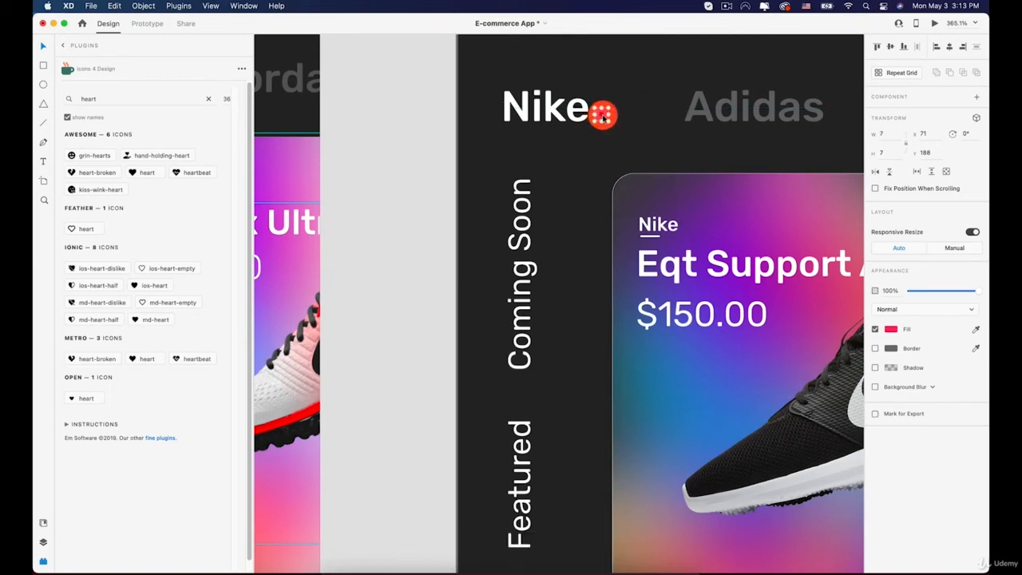
Step: Duplicate the red dot and place the copy directly below the Featured label at X 31, Y 417
scroll(603, 115, "down", 5)
scroll(797, 338, "down", 5)
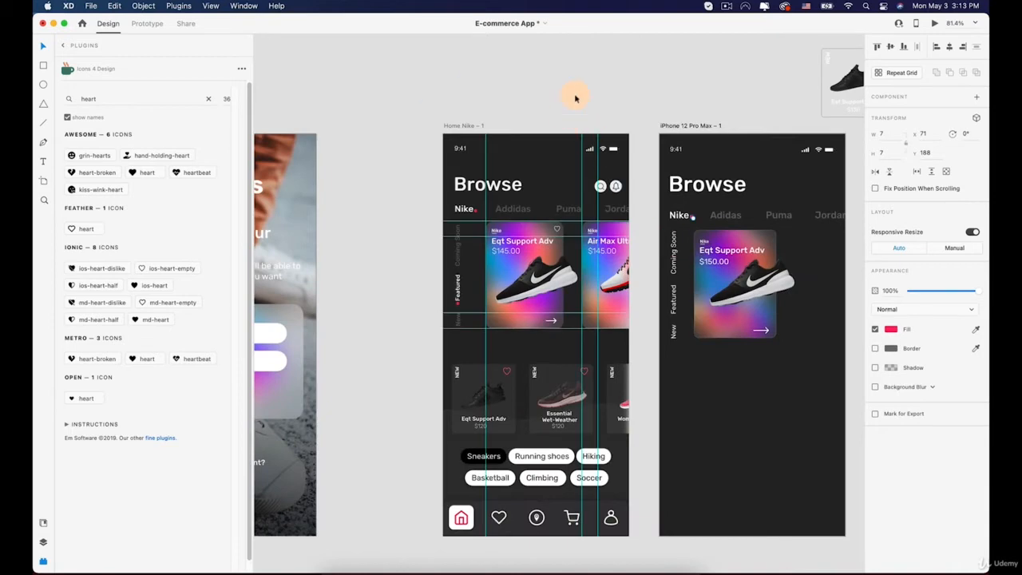
scroll(598, 112, "up", 5)
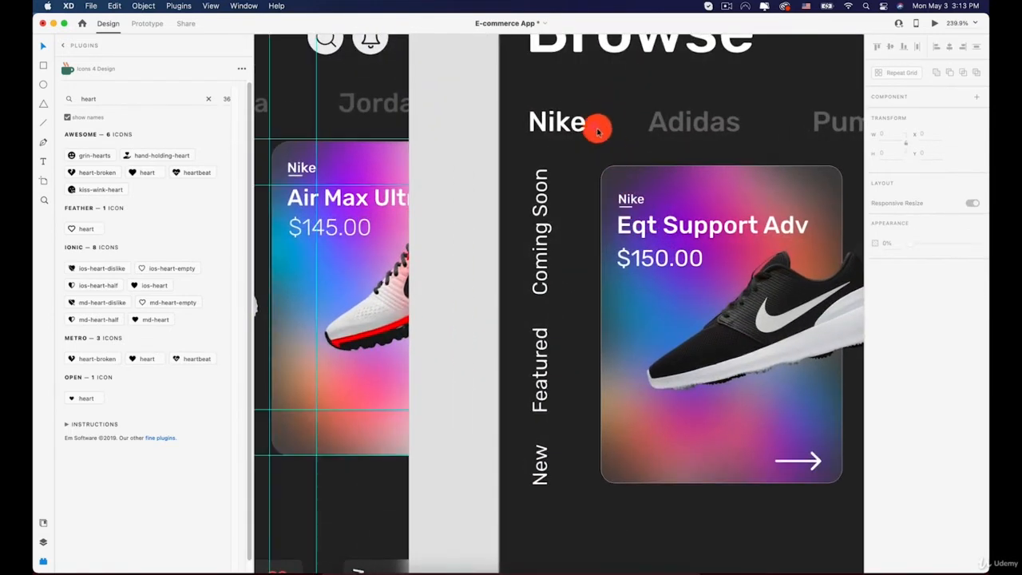
left_click(597, 127)
key("alt")
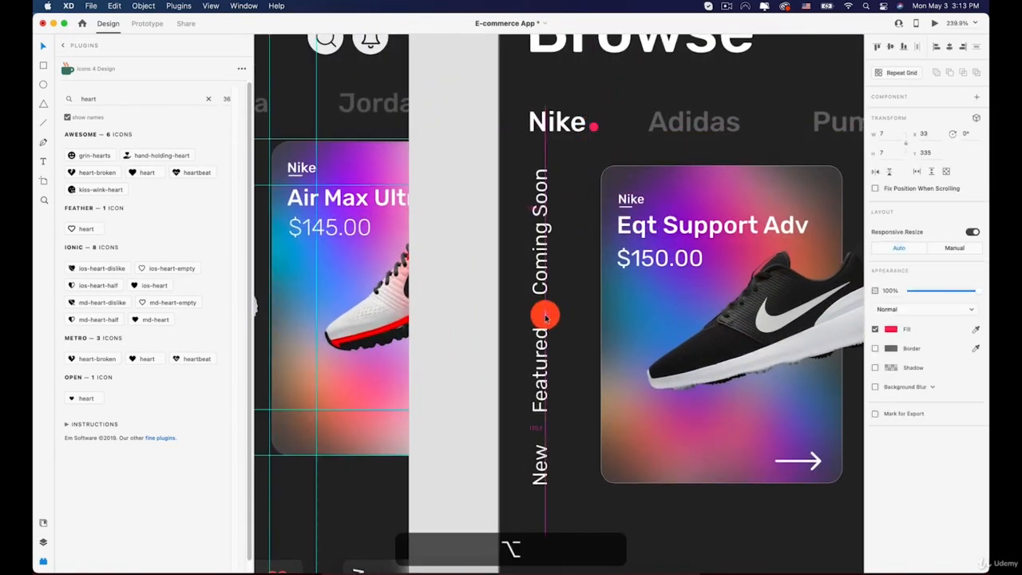
left_click_drag(546, 318, 544, 320)
scroll(544, 320, "down", 5)
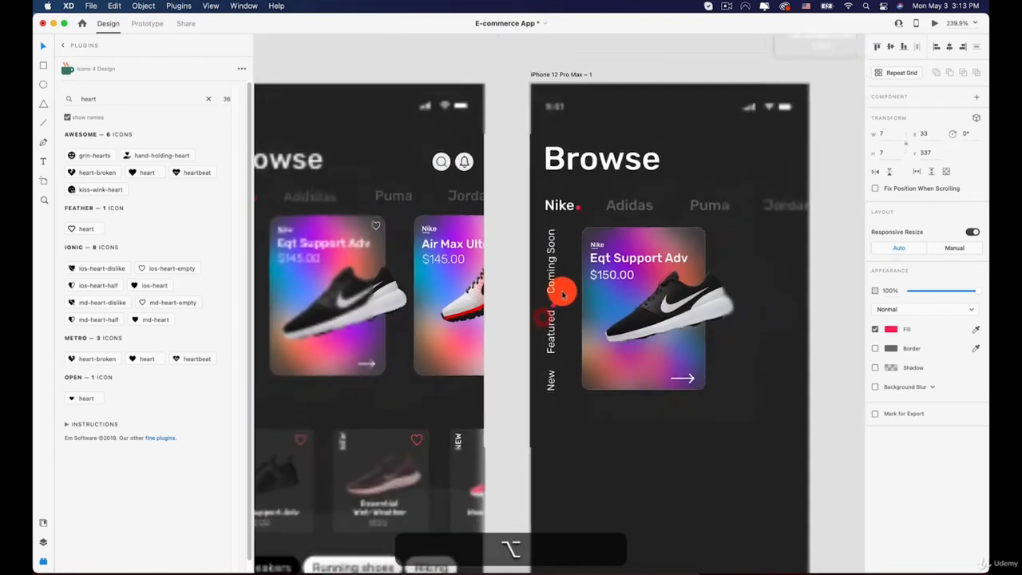
scroll(562, 294, "up", 5)
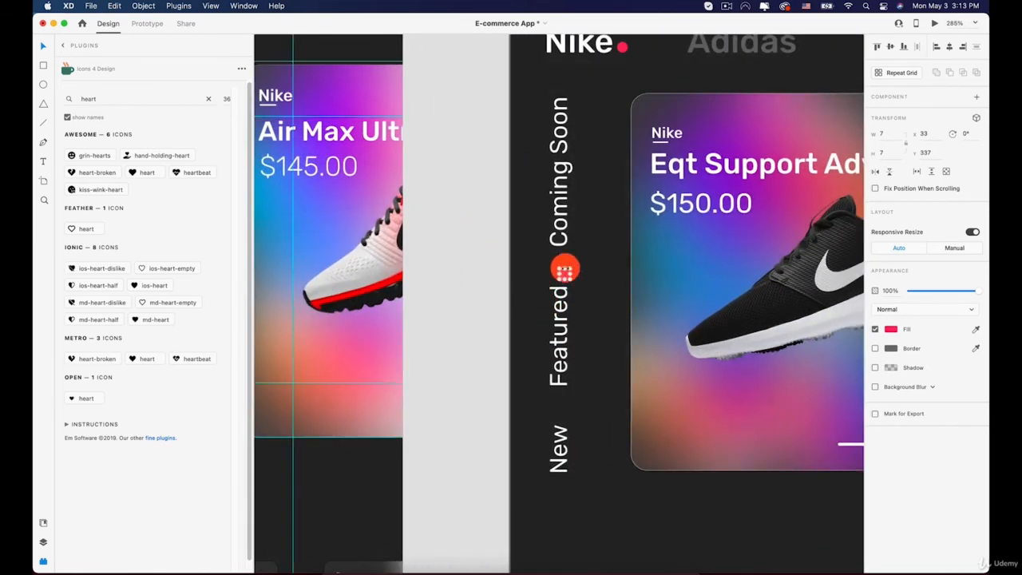
left_click_drag(564, 275, 562, 397)
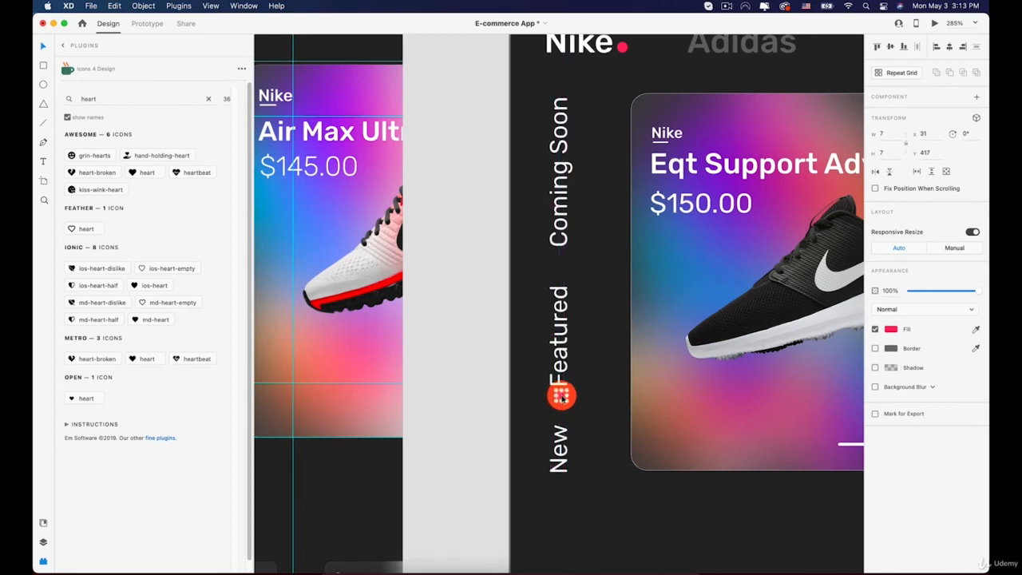
Step: Lower the opacity of the New and Coming Soon labels to 27%
left_click(558, 450)
left_click(570, 232, "shift")
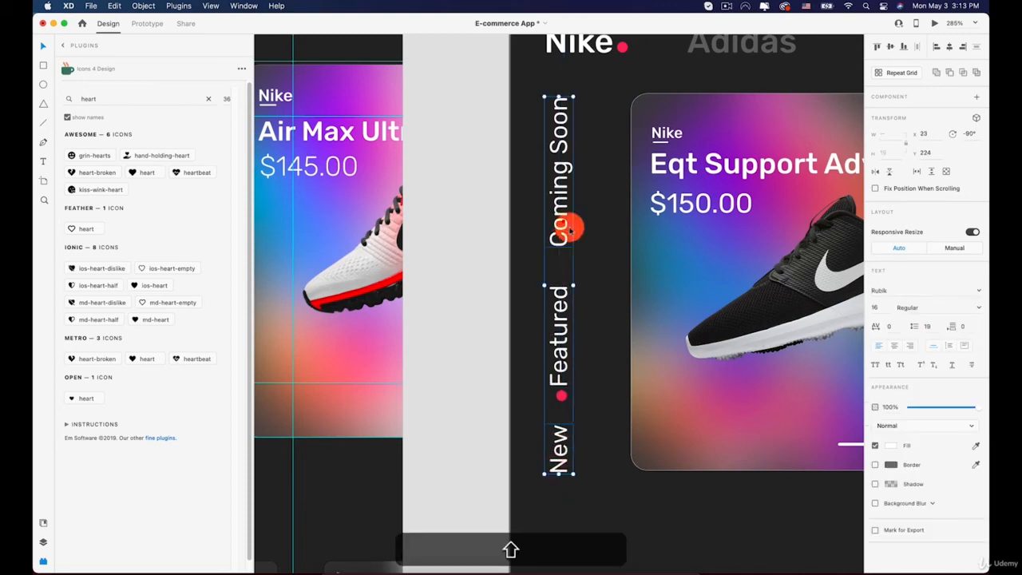
left_click_drag(945, 406, 925, 409)
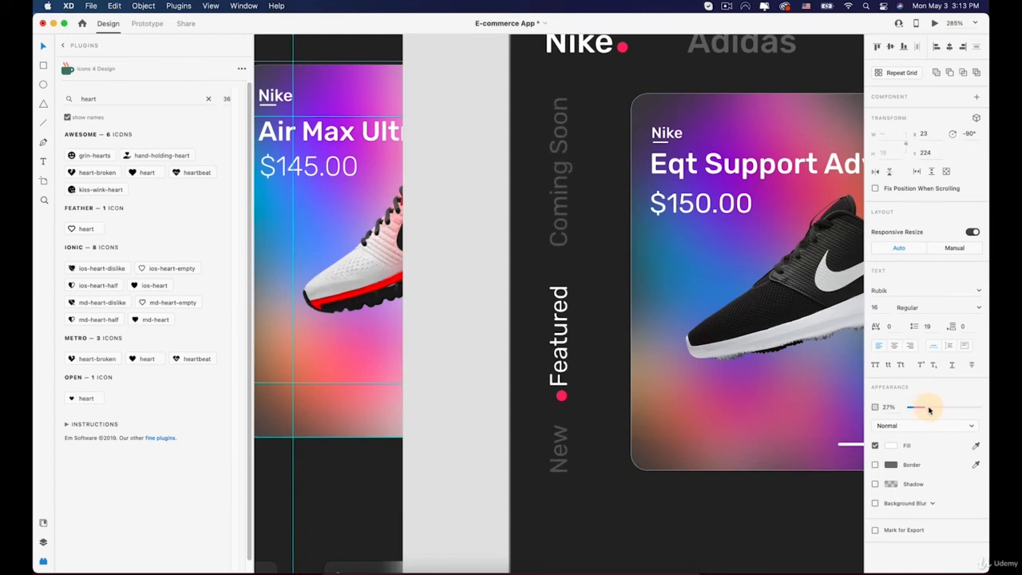
Step: Move the small Eqt Support Adv card from the pasteboard onto the new artboard, below the featured card at X 30, Y 621
left_click(687, 498)
scroll(690, 479, "down", 5)
left_click_drag(697, 403, 506, 298)
scroll(507, 299, "down", 6)
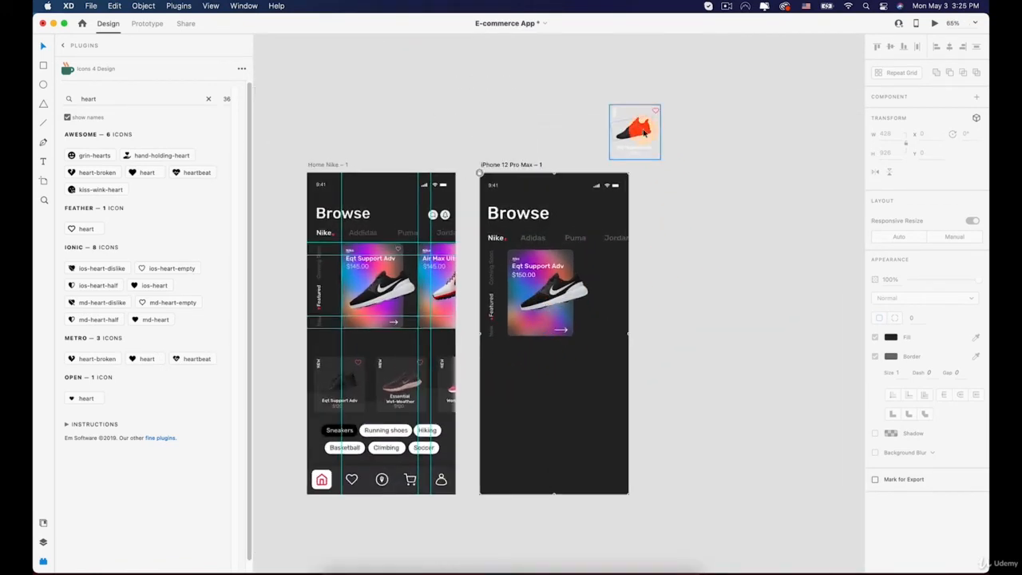
left_click(637, 146)
left_click_drag(637, 146, 509, 406)
scroll(531, 383, "up", 5)
left_click(719, 375)
scroll(625, 368, "down", 4)
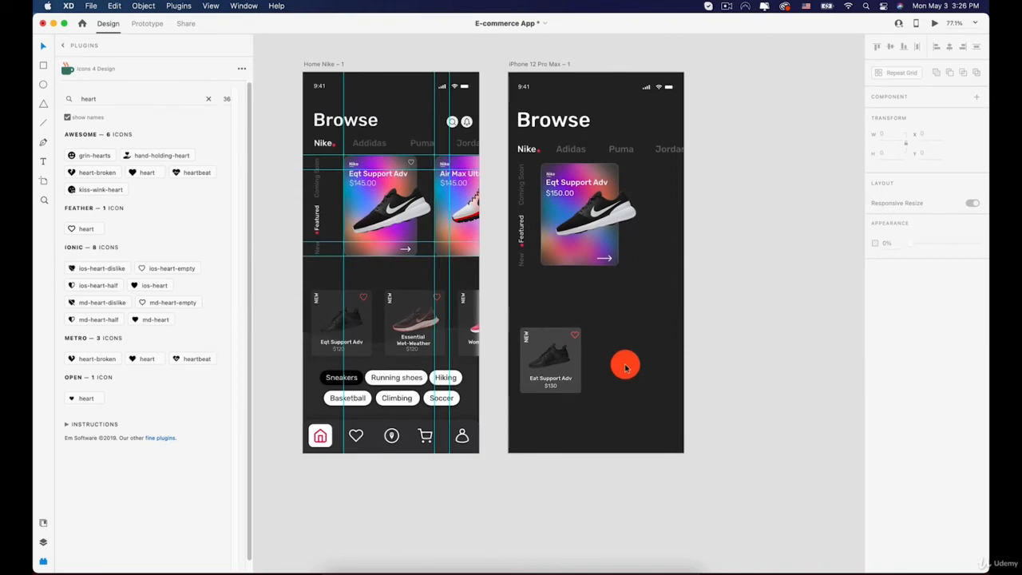
Step: Draw an open wavy line with the Pen tool across the new artboard's lower part, extending past both of its side edges
scroll(626, 367, "up", 2)
key("space")
left_click_drag(628, 337, 661, 341)
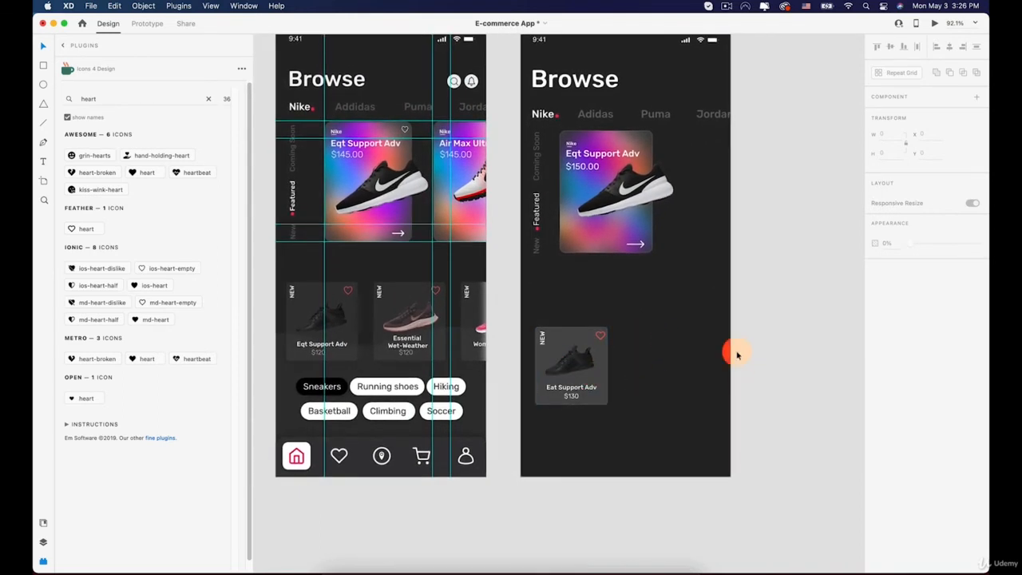
left_click(44, 142)
left_click(503, 383)
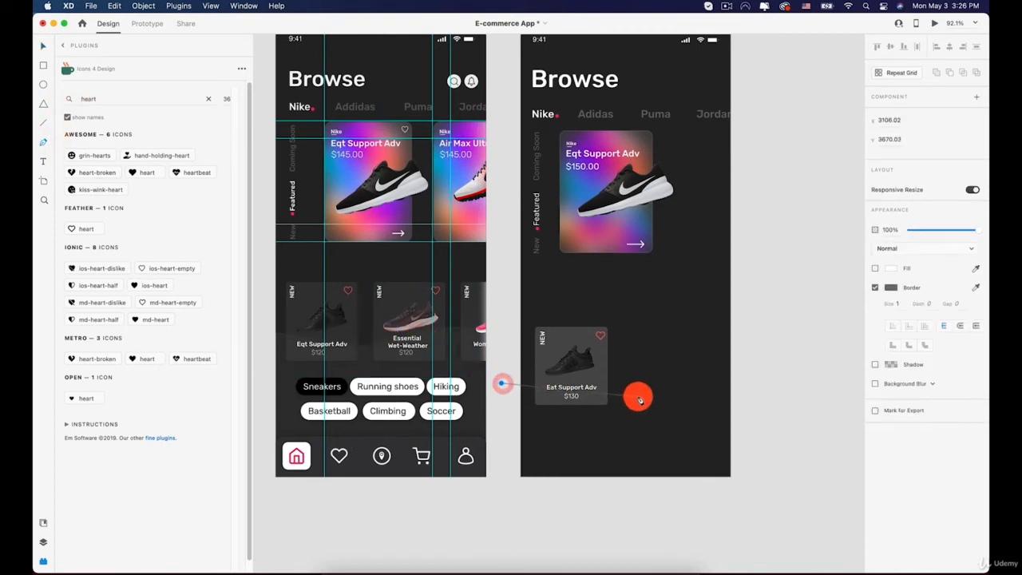
left_click_drag(608, 387, 638, 404)
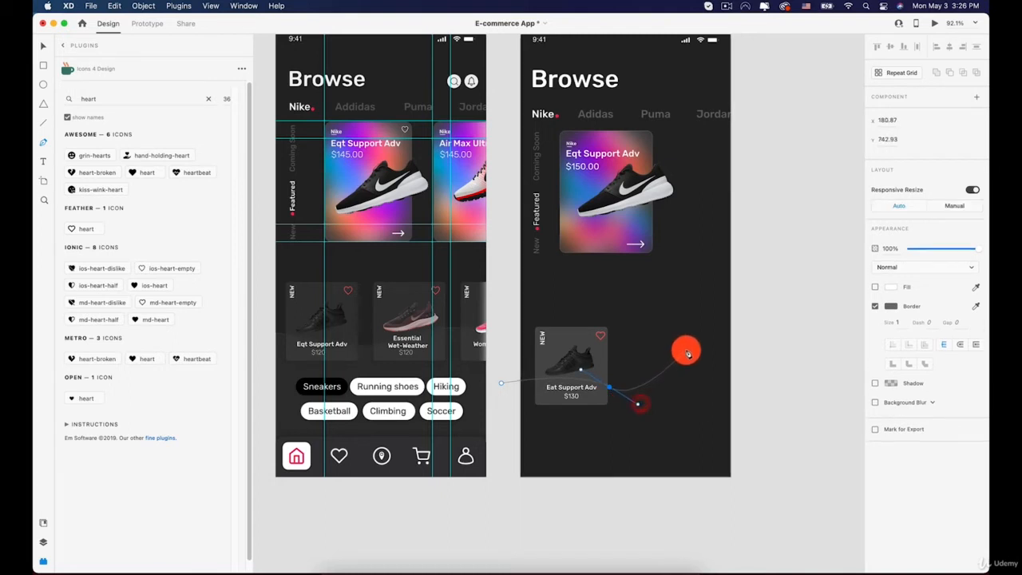
left_click_drag(700, 352, 742, 358)
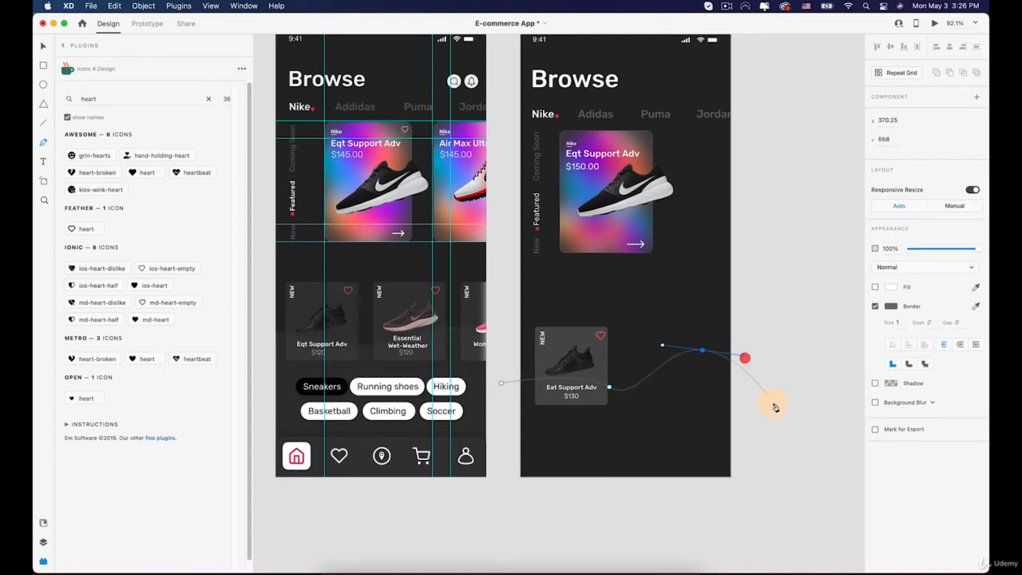
key("Escape")
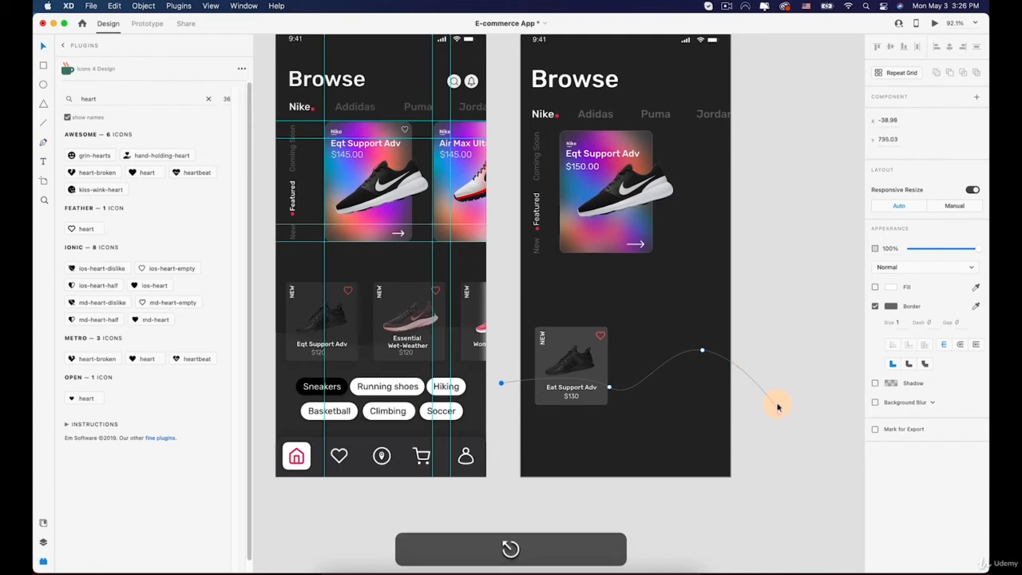
Step: Reshape the wavy line into a gentler wave by repositioning its anchor points and adjusting the left curve's handles
left_click(607, 387)
mouse_move(606, 389)
left_mouse_down()
mouse_move(587, 388)
mouse_move(624, 394)
left_mouse_up()
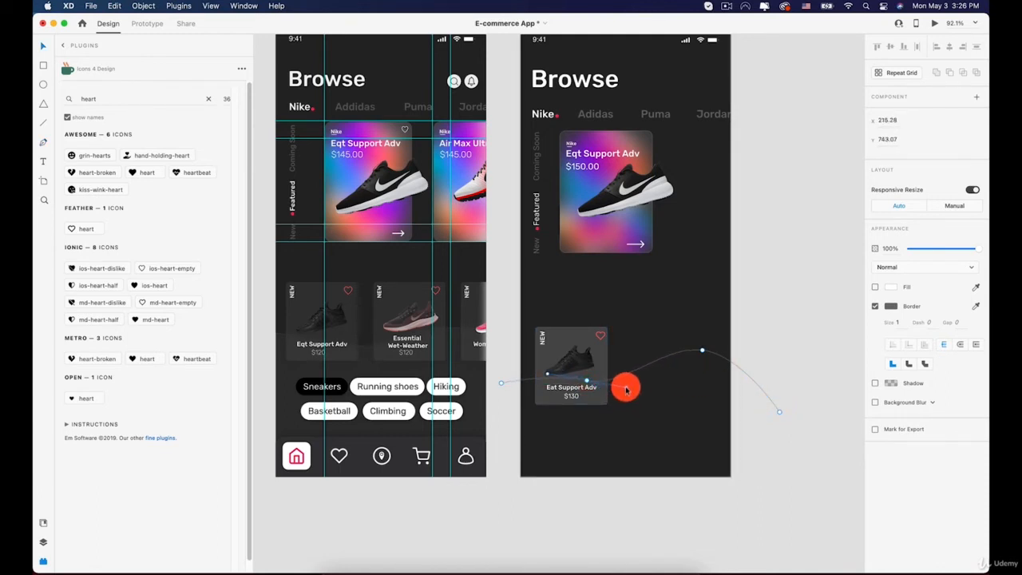
left_click(703, 351)
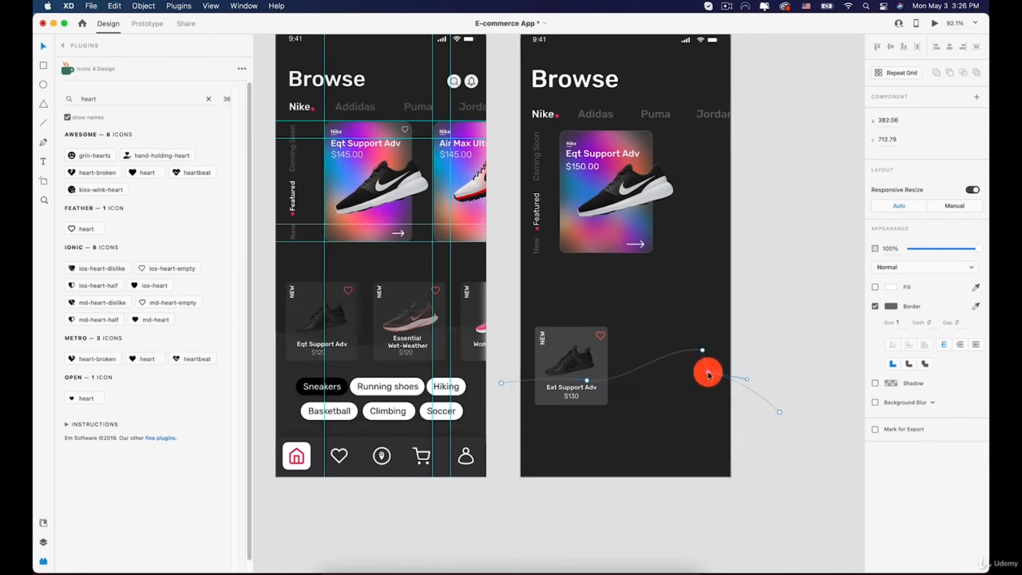
key("super+z")
mouse_move(702, 356)
left_mouse_down()
mouse_move(702, 372)
mouse_move(708, 365)
left_mouse_up()
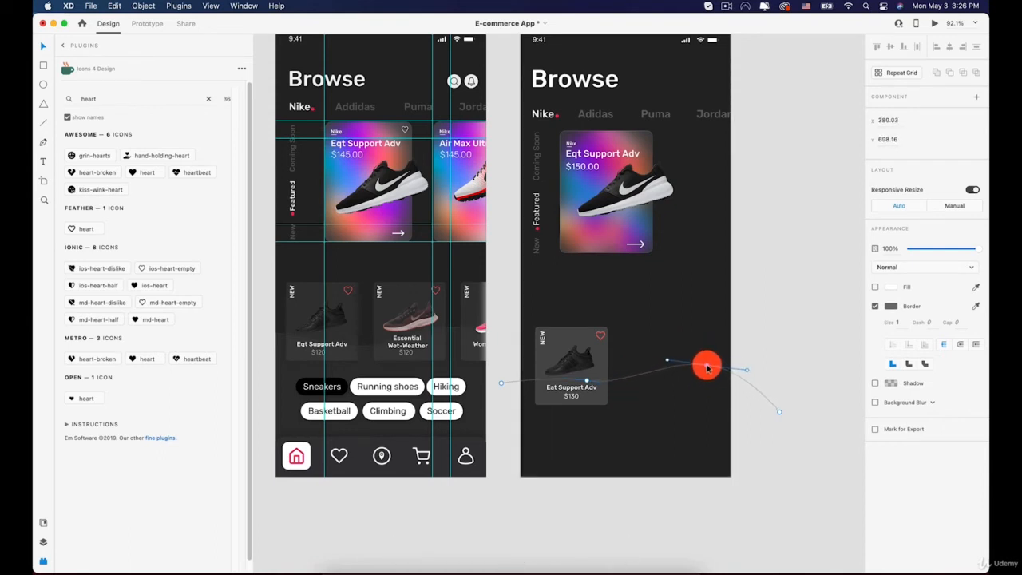
left_click(591, 382)
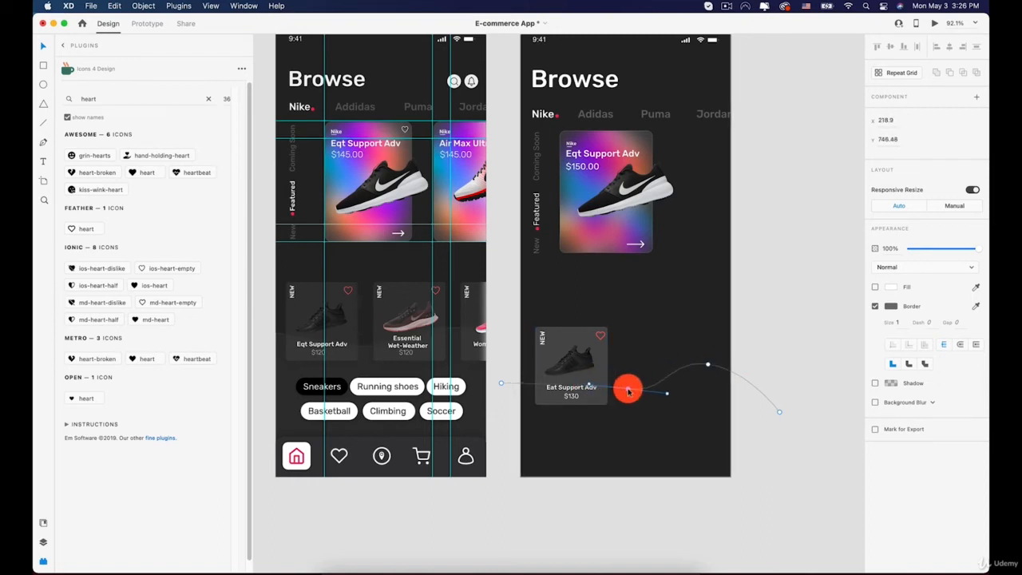
left_click_drag(628, 385, 568, 363)
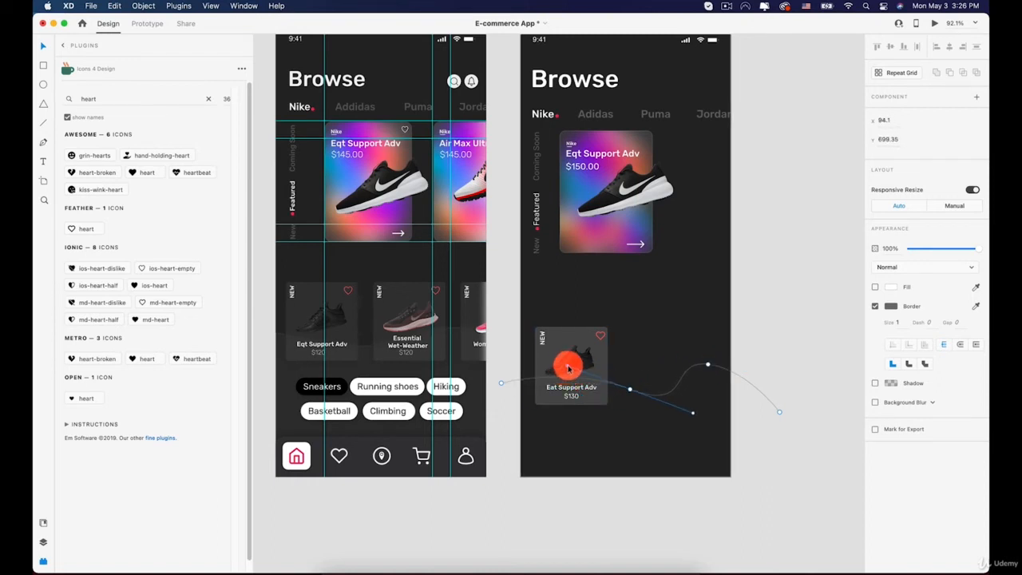
left_click_drag(692, 414, 659, 403)
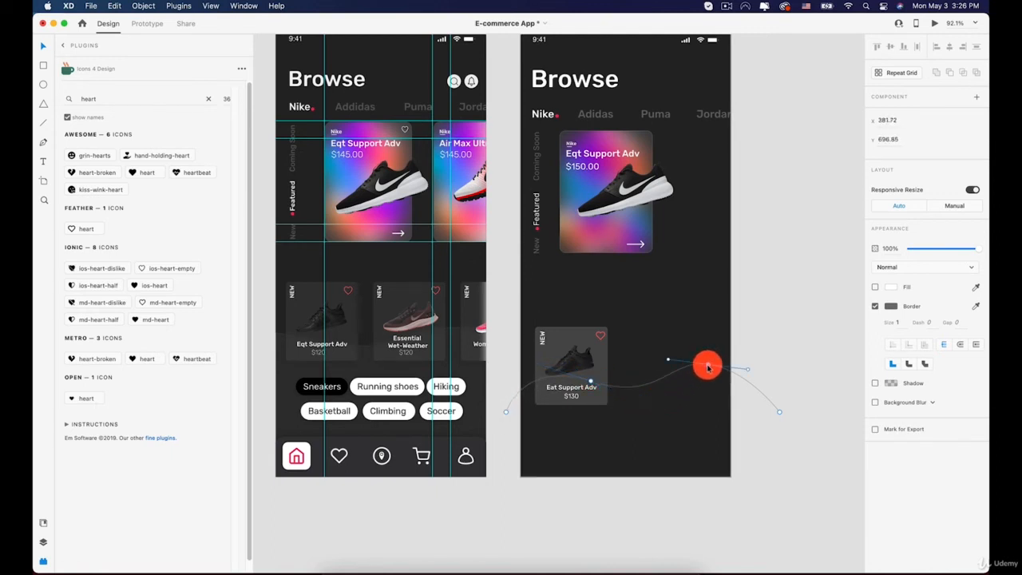
left_click_drag(707, 367, 712, 371)
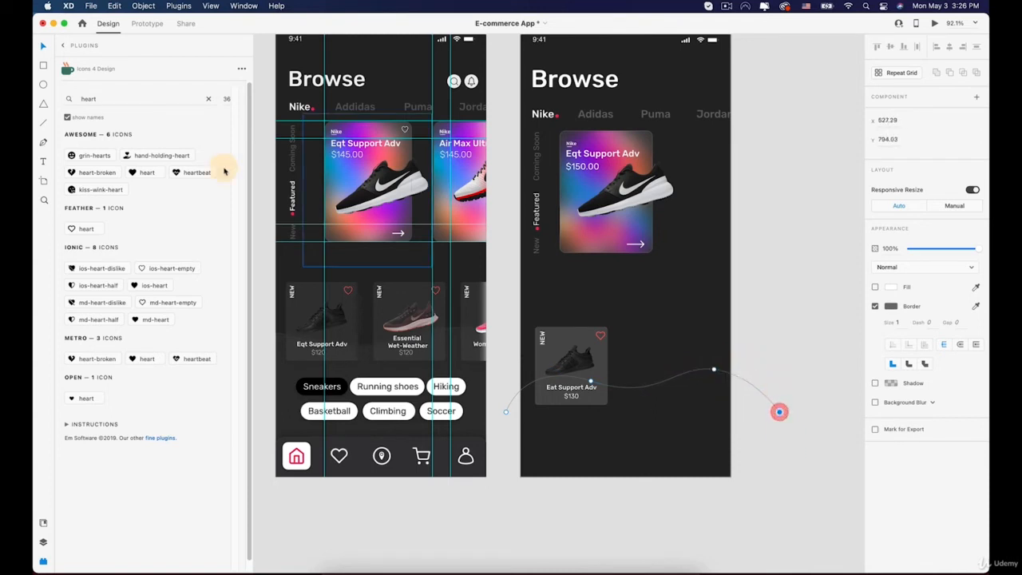
Step: Continue the wavy line from its right end around below the artboard and close it into a single shape
left_click(44, 142)
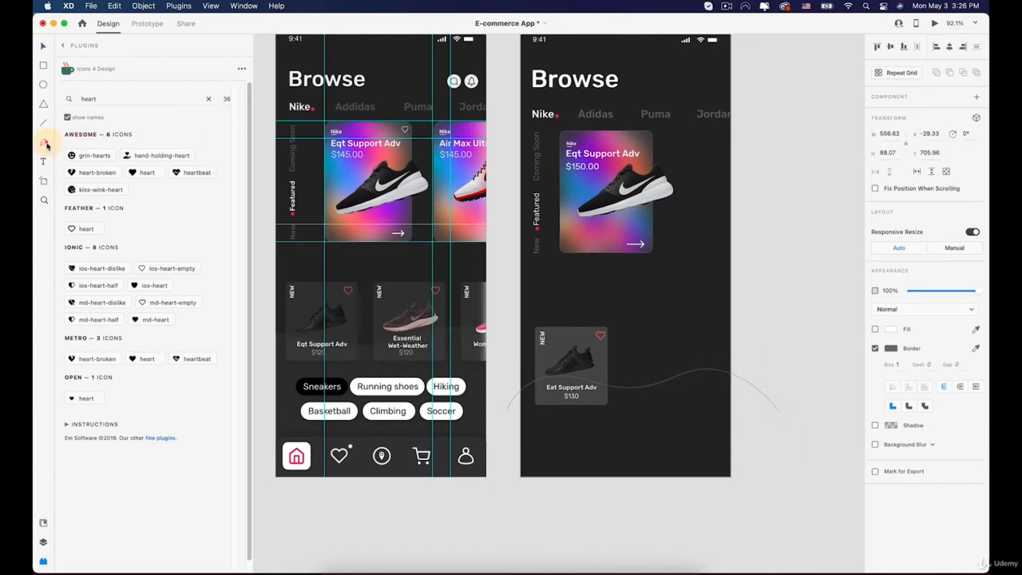
left_click(780, 412)
left_click(770, 491)
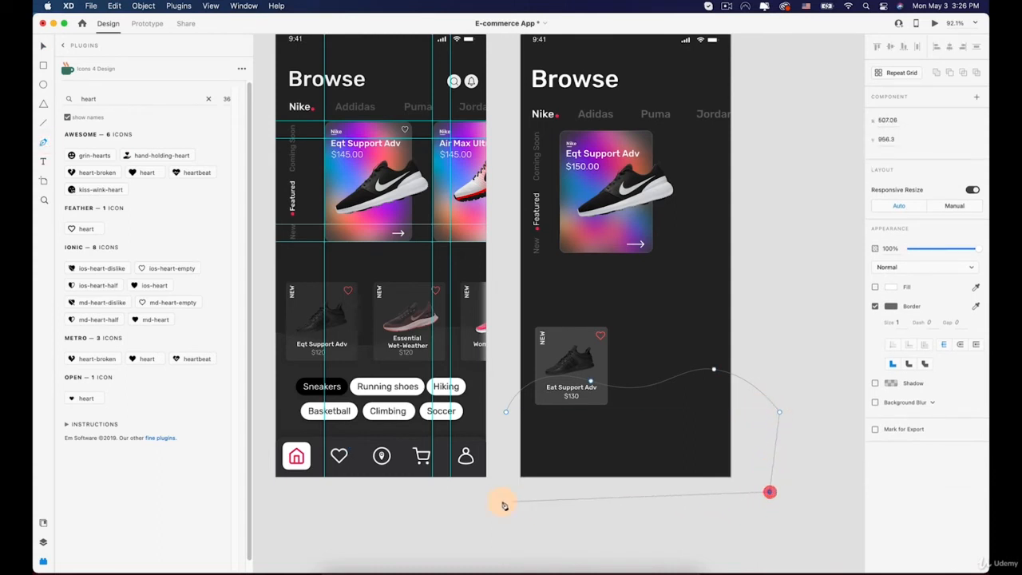
left_click(496, 502)
left_click(505, 413)
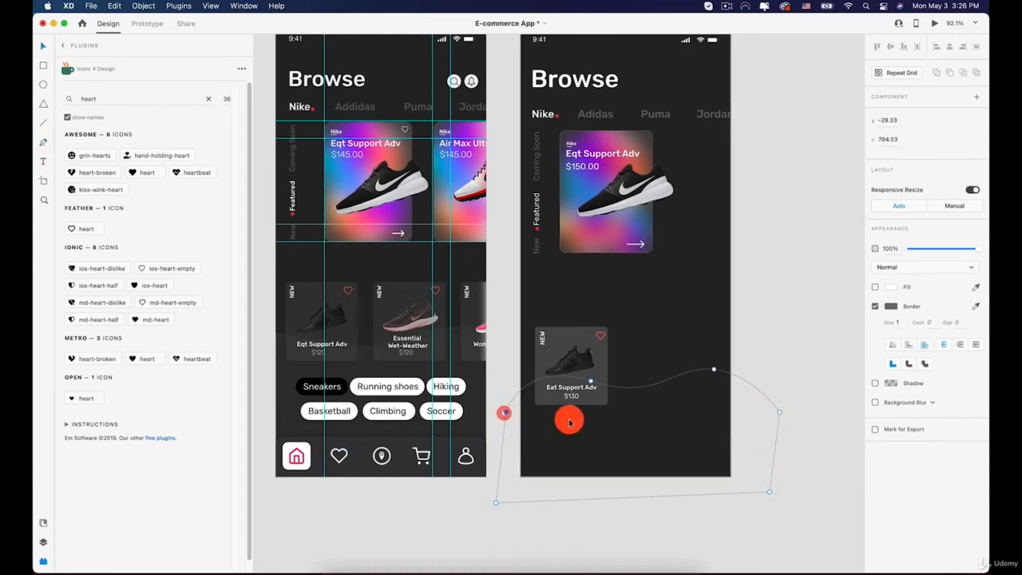
Step: Fill the wave shape with the dark grey sampled from the Home Nike artboard and send it behind the small shoe card
left_click(891, 287)
left_click(876, 287)
left_click(876, 287)
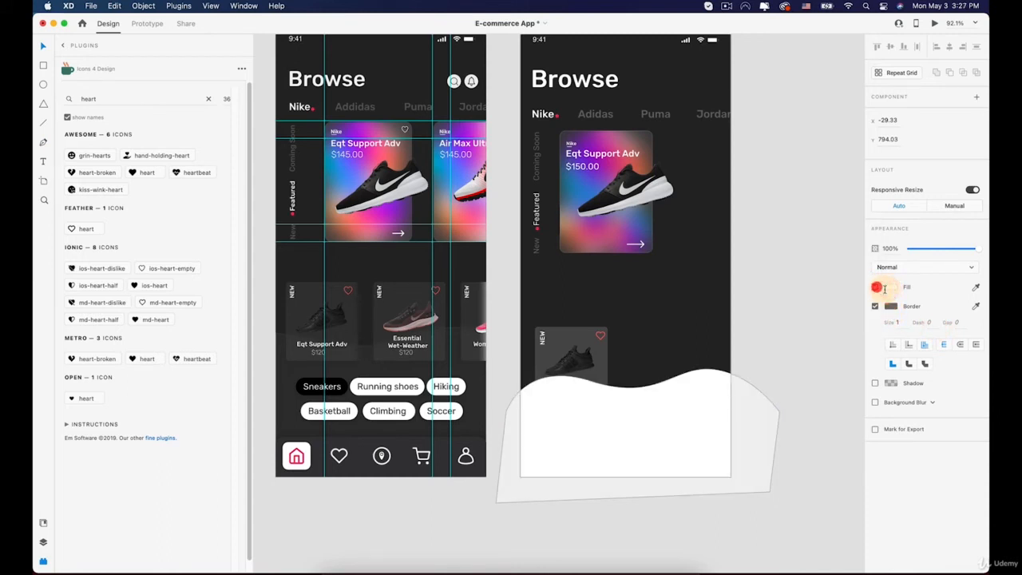
left_click(973, 306)
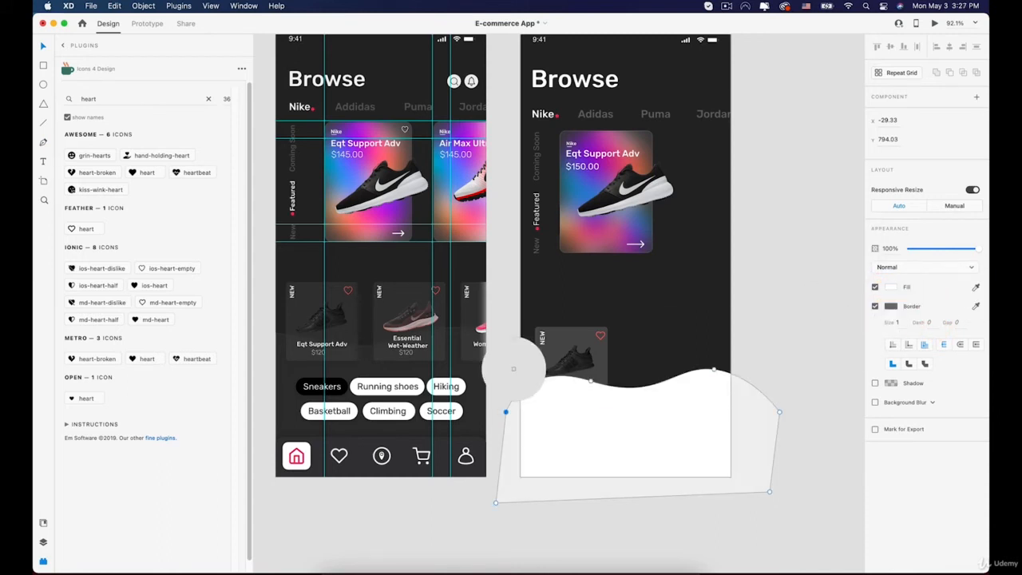
left_click(374, 366)
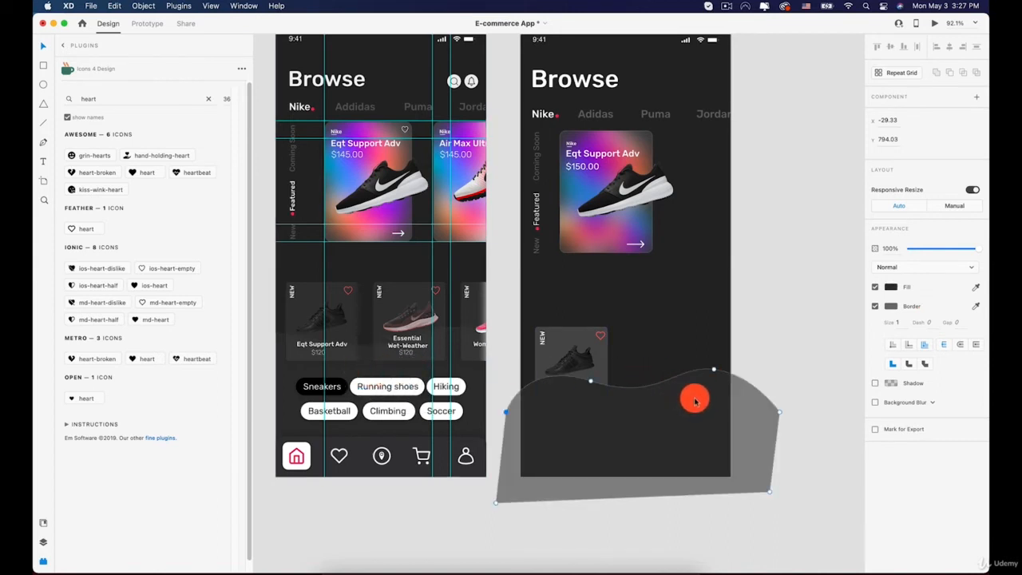
key("super+bracketleft")
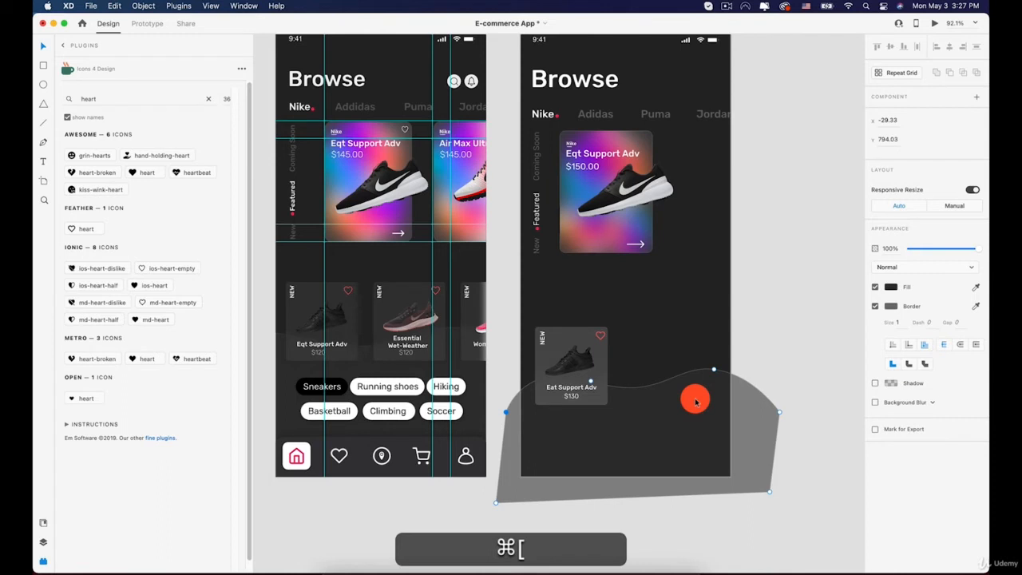
Step: Set the background blur of the small card's rectangle to amount 16, brightness 4 and opacity 17%
left_click(602, 356)
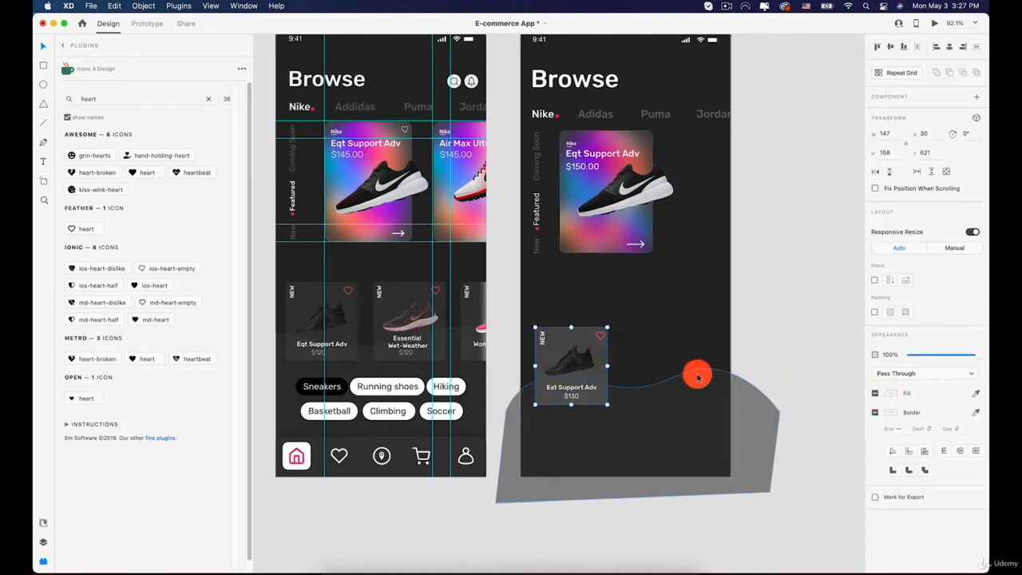
double_click(569, 342)
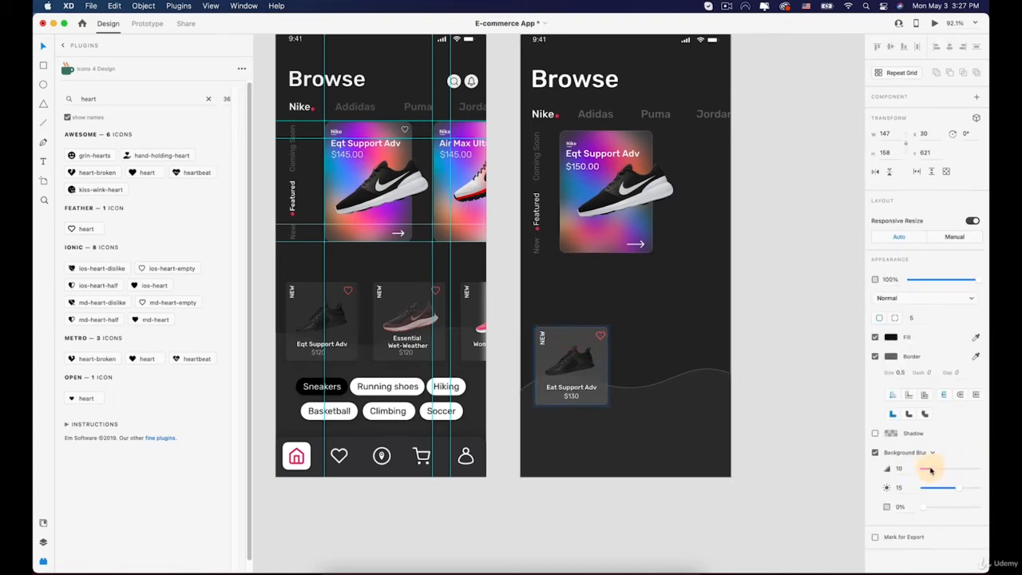
left_click(876, 357)
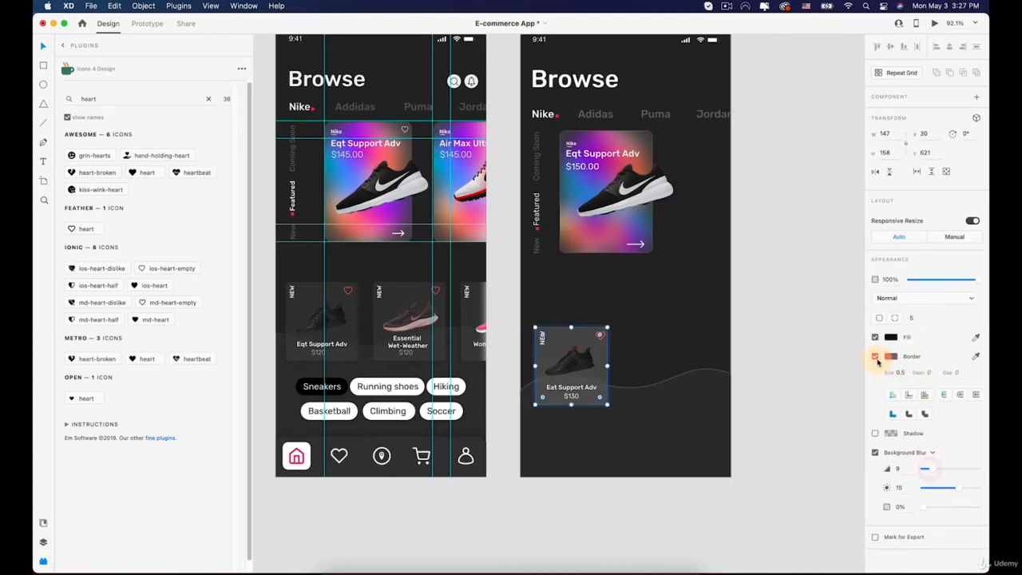
left_click(874, 359)
left_click(874, 358)
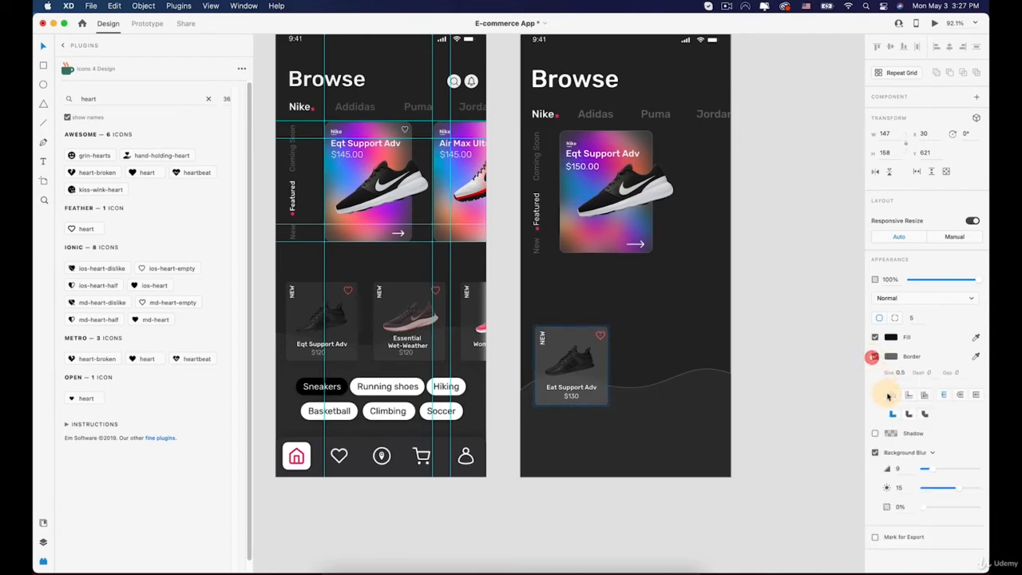
left_click_drag(955, 490, 958, 490)
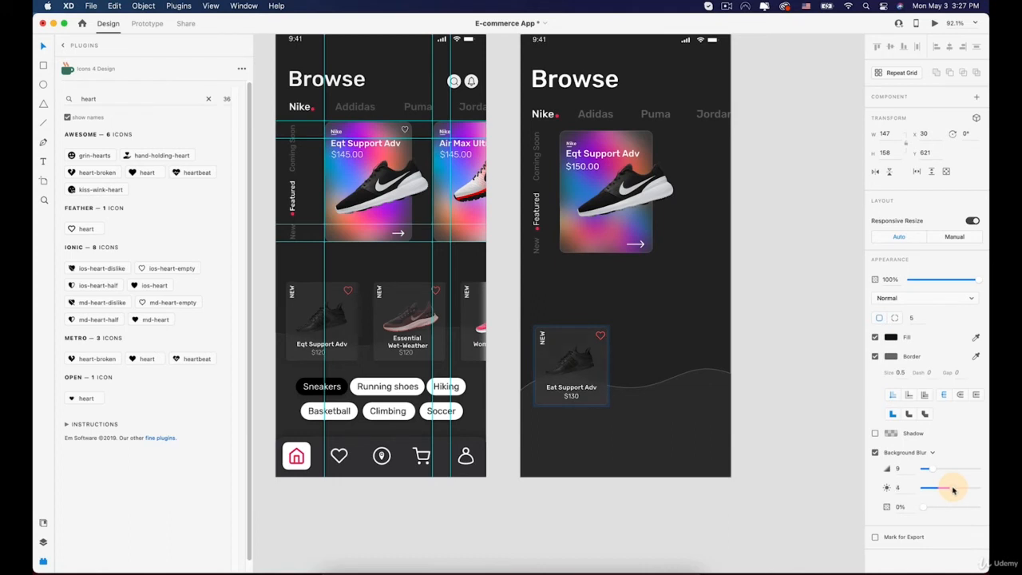
left_click_drag(924, 507, 939, 508)
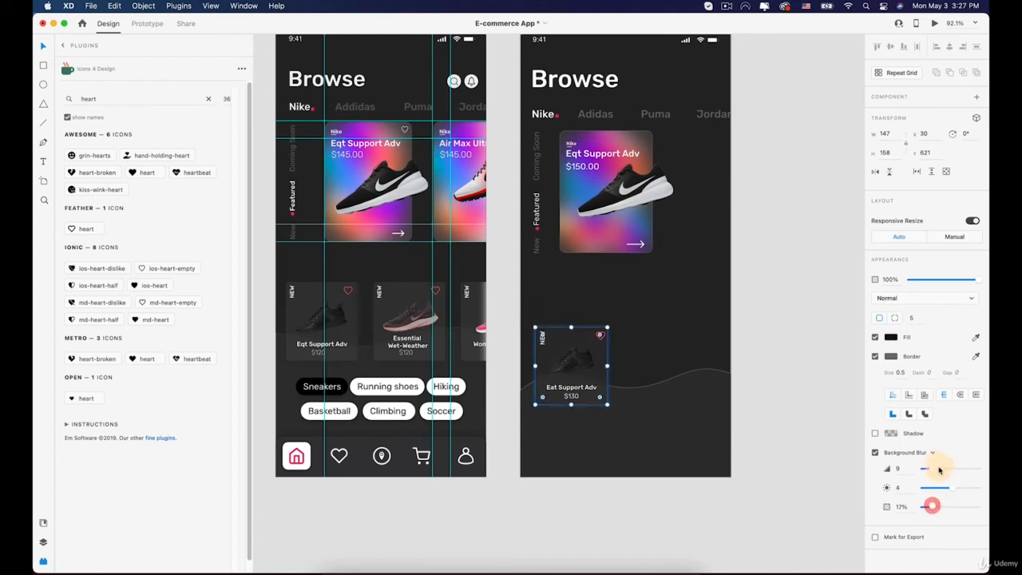
left_click_drag(935, 467, 938, 470)
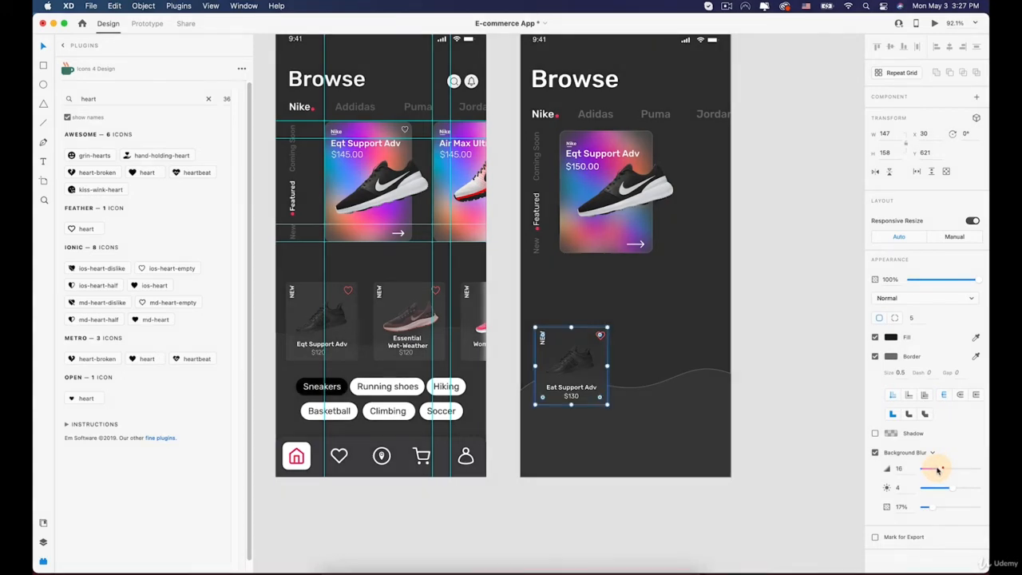
left_click(821, 400)
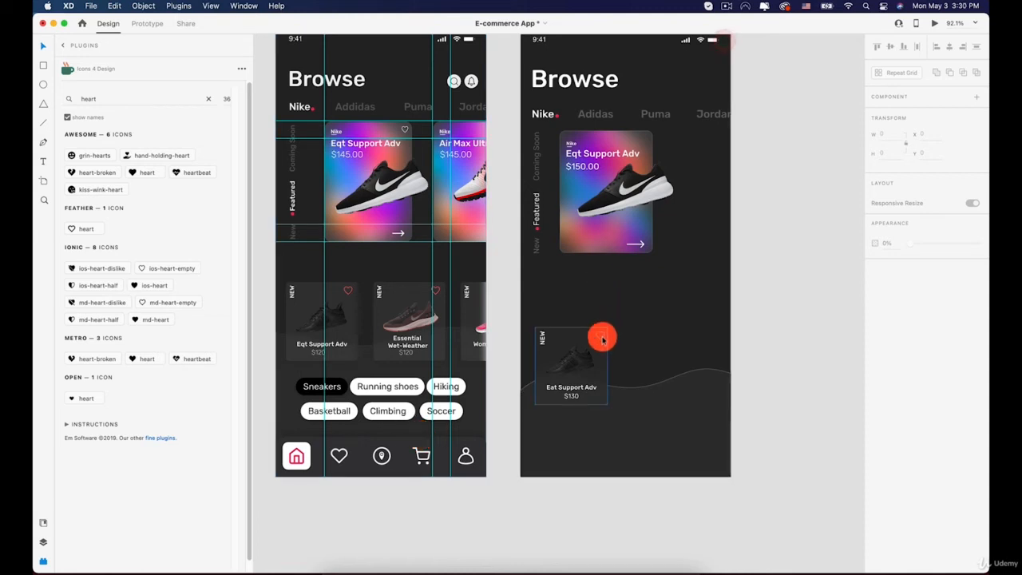
Step: Move the small shoe card and the wave shape higher on the artboard, with the wave at Y 611
left_click_drag(602, 337, 559, 305)
left_click_drag(568, 406, 570, 357)
left_click(583, 435)
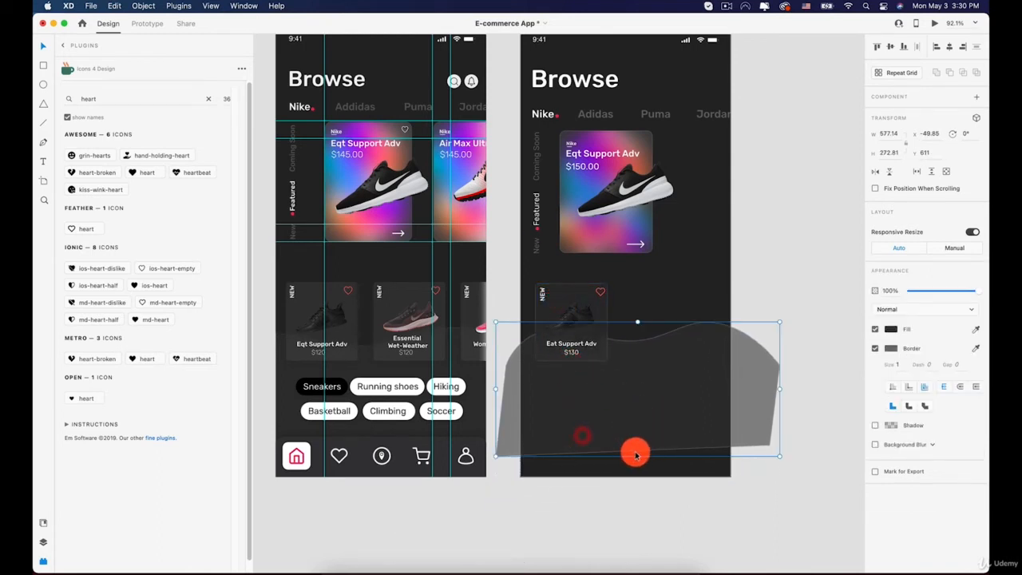
Step: Extend the wave shape by moving its two lower corner points down past the artboard's bottom edge
left_click_drag(636, 458, 637, 493)
key("super+z")
double_click(659, 394)
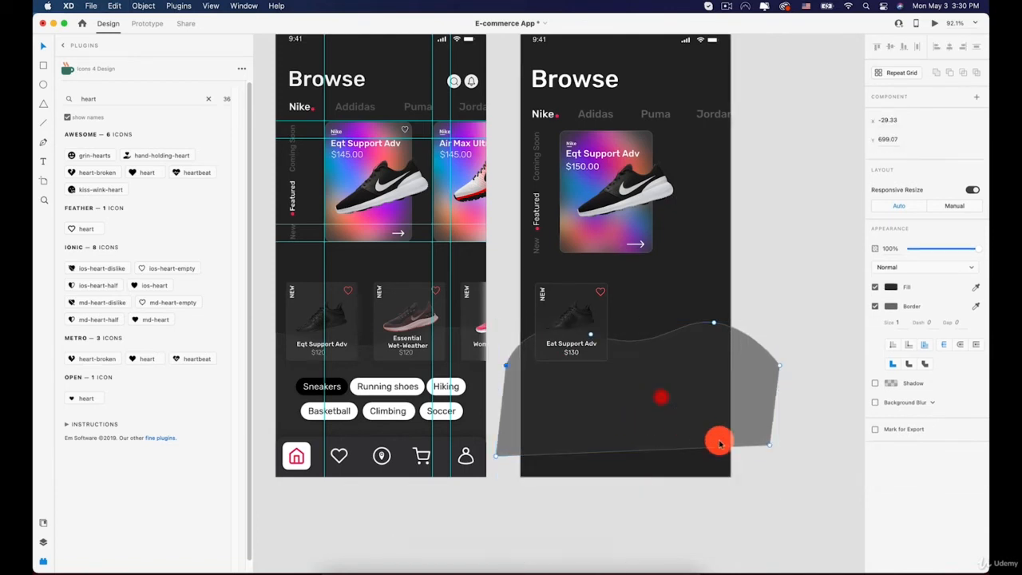
left_click_drag(769, 451, 766, 496)
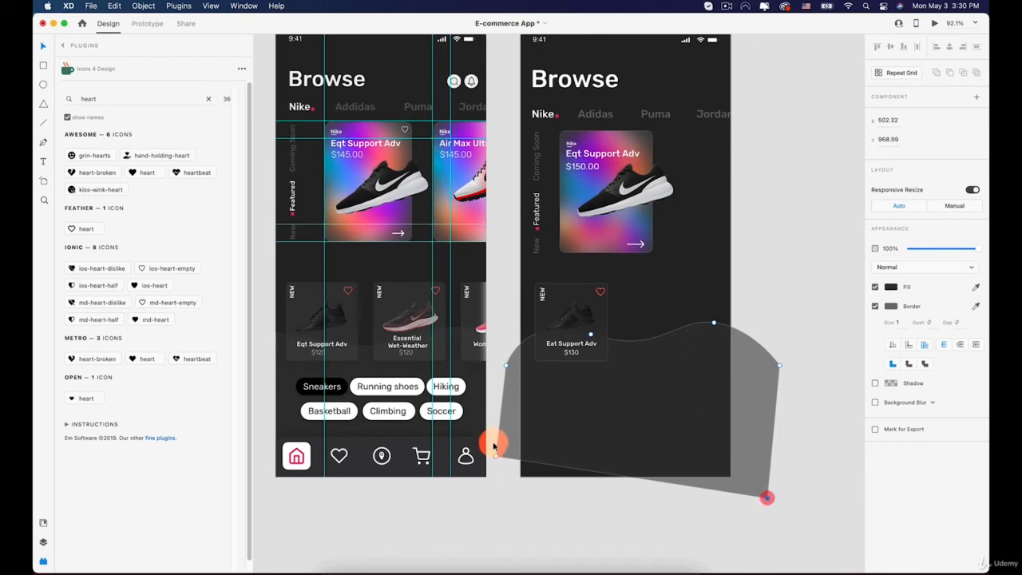
left_click_drag(497, 457, 490, 517)
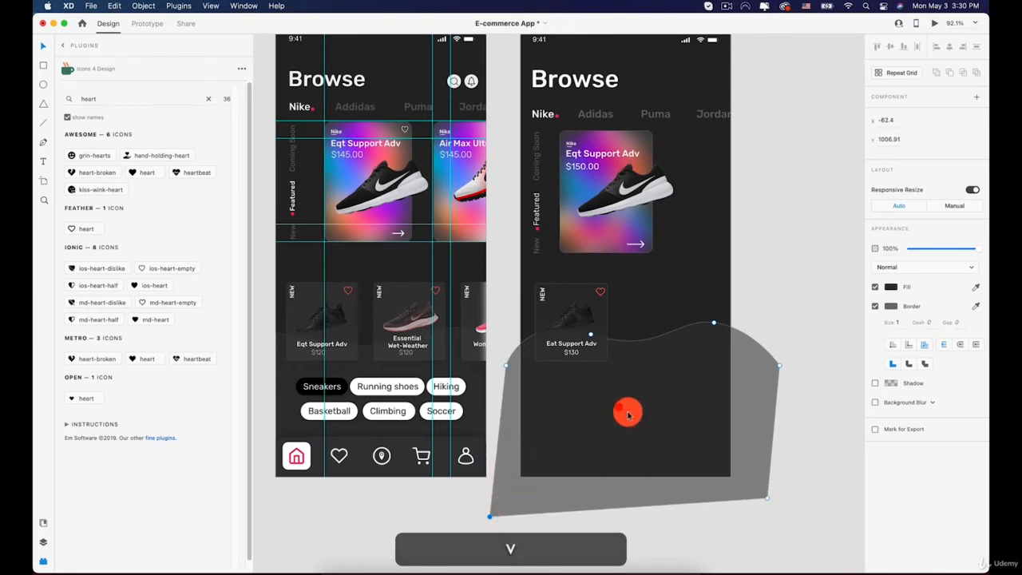
left_click(796, 286)
left_click(581, 317)
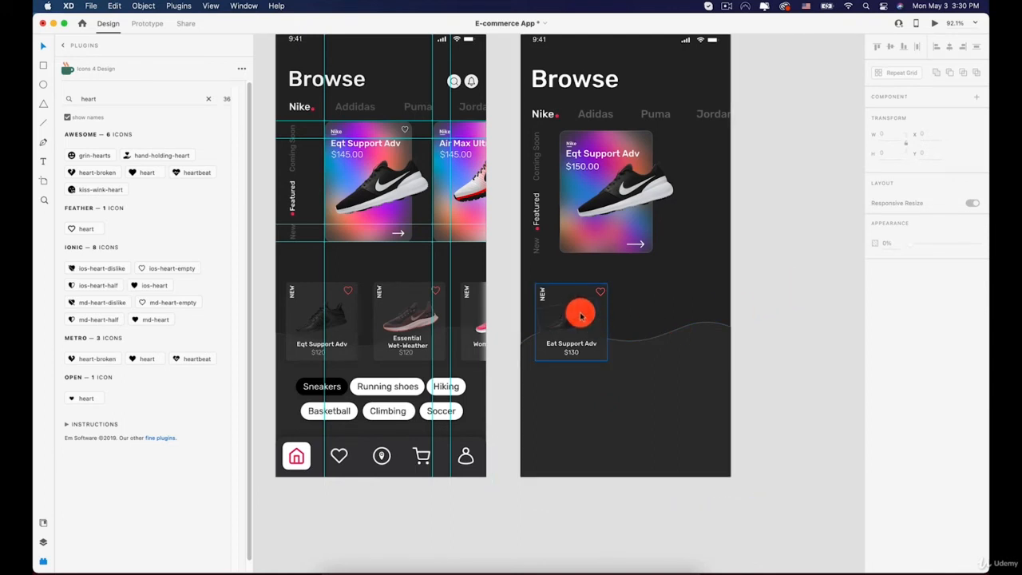
scroll(582, 316, "up", 3)
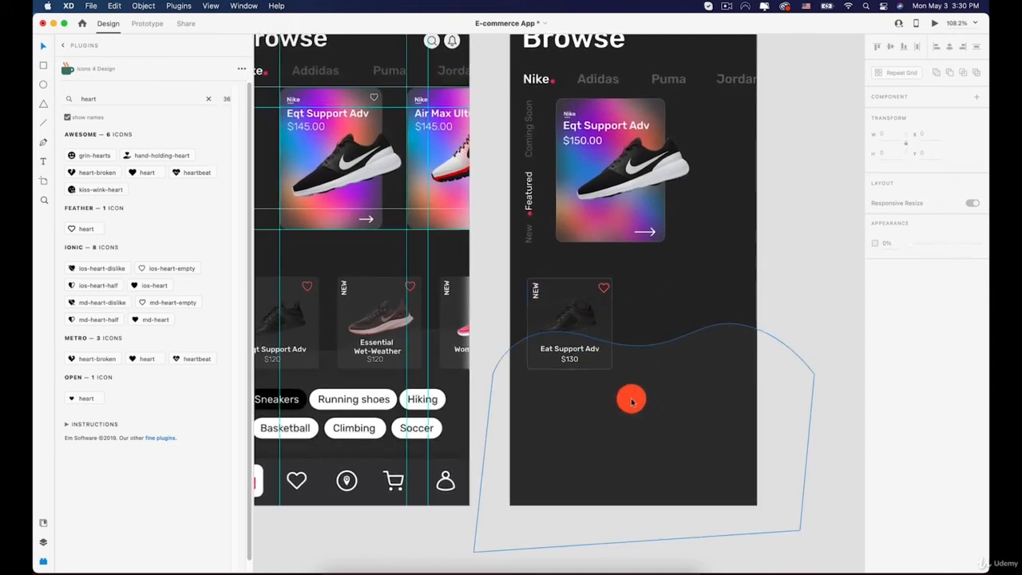
Step: Draw a rectangle about 129 wide and 38 high below the new artboard and round its corners to 22
scroll(784, 299, "down", 3)
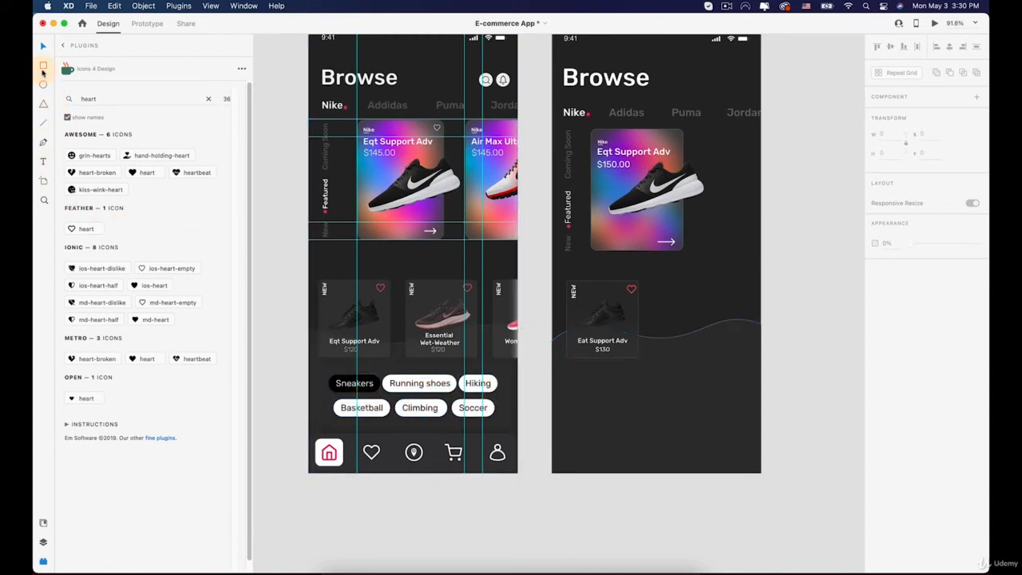
left_click(44, 65)
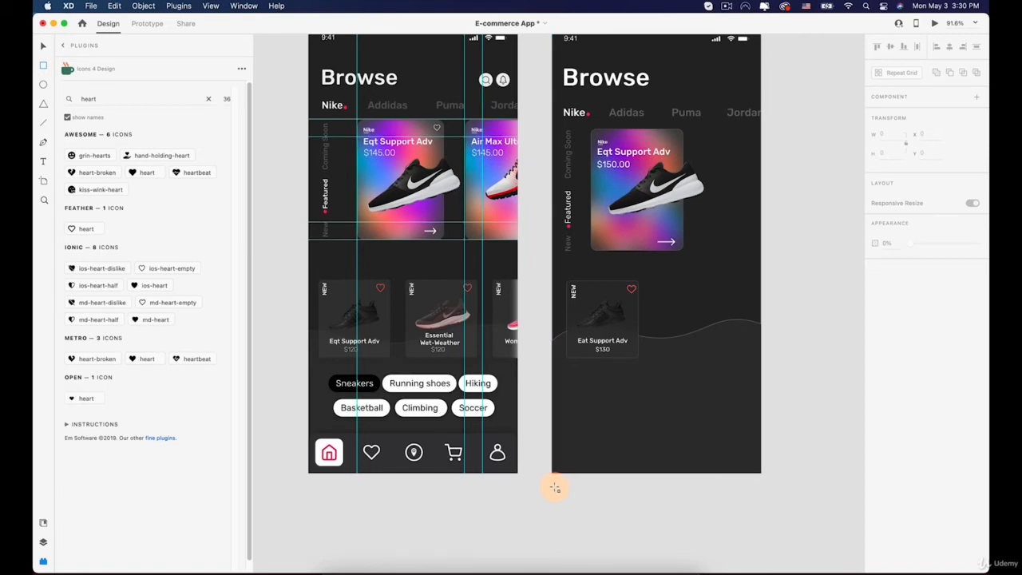
left_click_drag(555, 487, 603, 510)
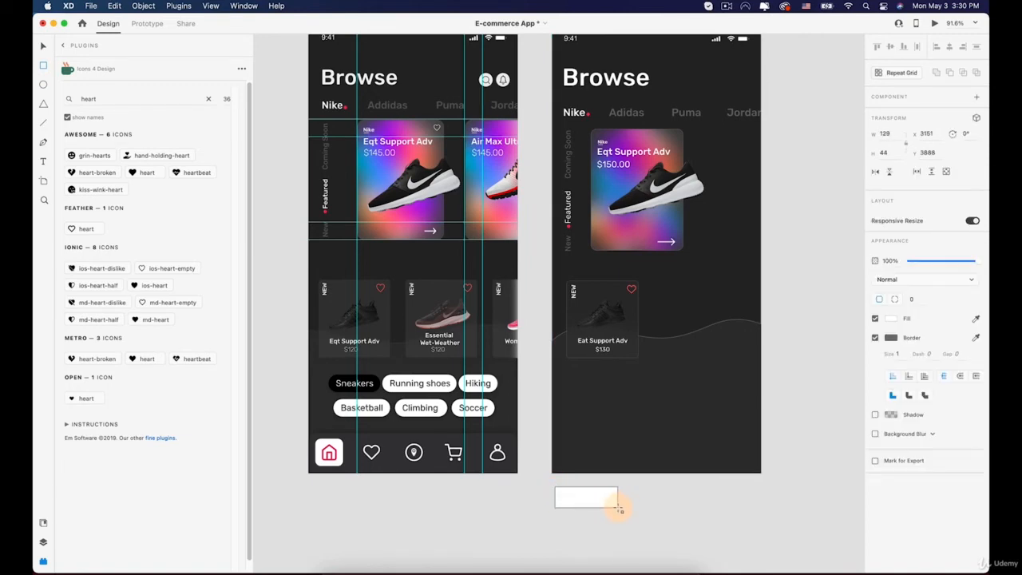
scroll(619, 506, "up", 5)
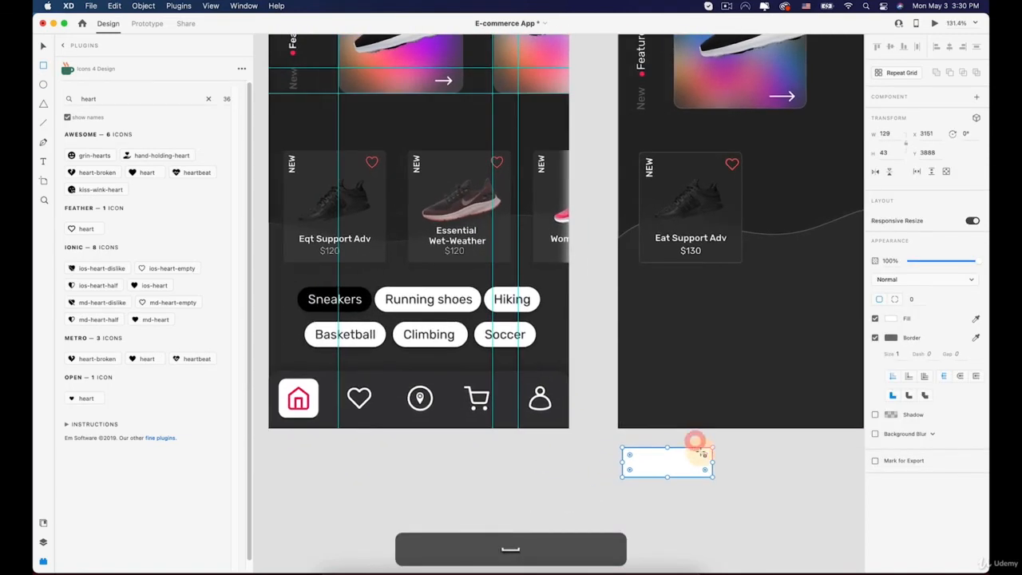
left_click_drag(703, 454, 667, 452)
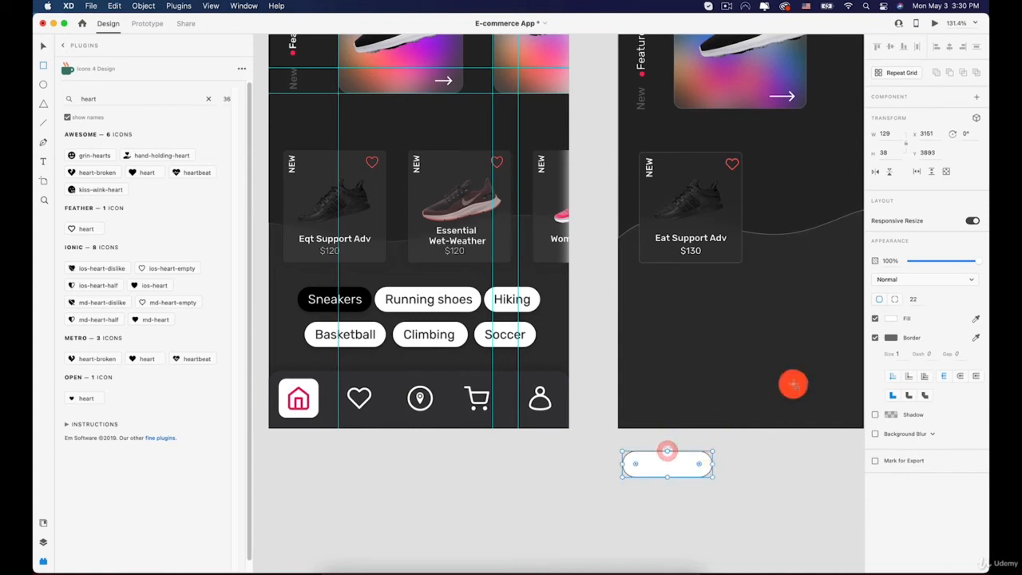
Step: Remove the pill shape's border and fill it with the black sampled from the Sneakers button on the reference artboard
left_click(875, 337)
key("v")
left_click(681, 457)
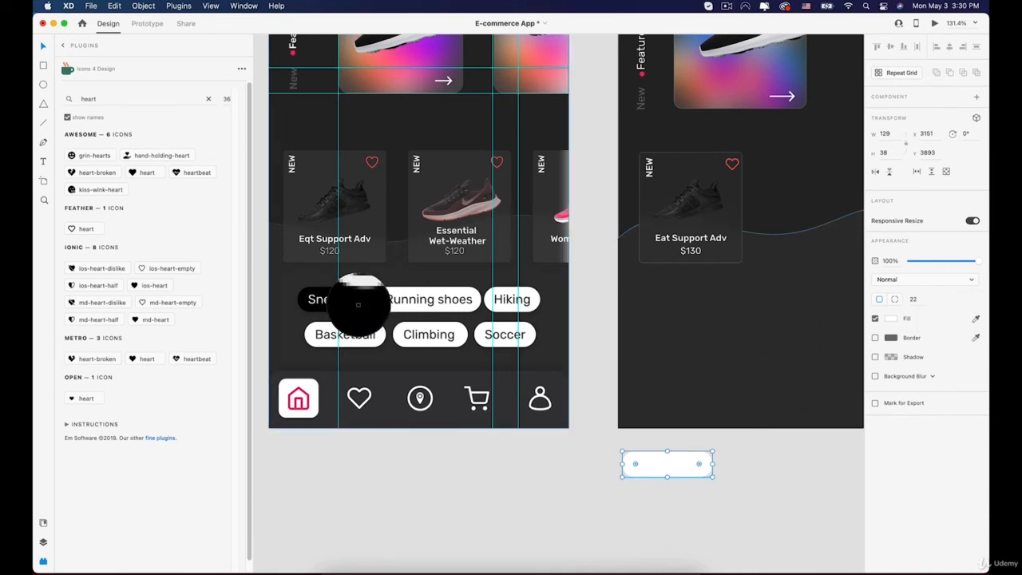
left_click(356, 299)
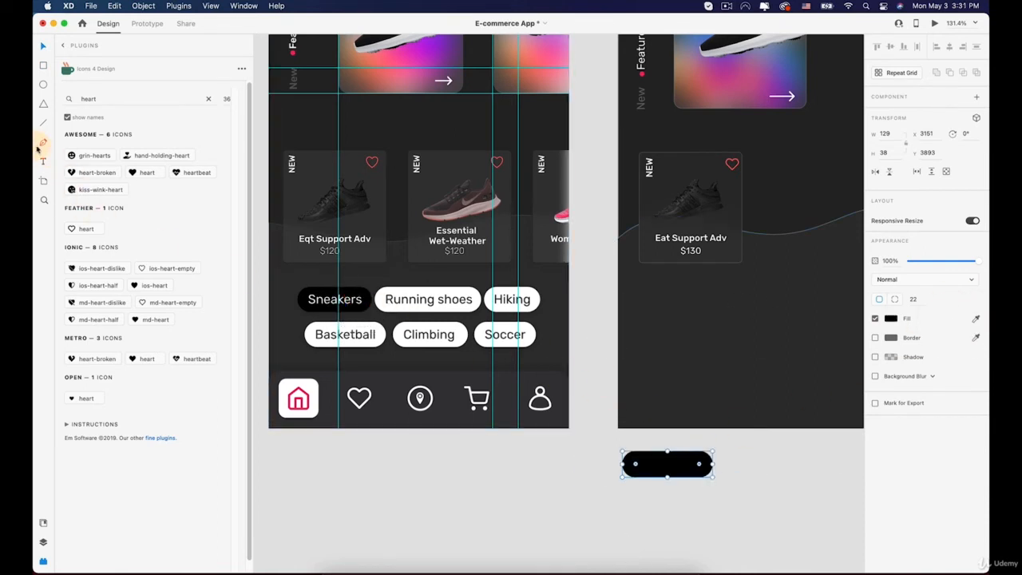
Step: Add the text "Sneakers" below the black pill shape and place it on the pill as its label
left_click(637, 506)
key("shift")
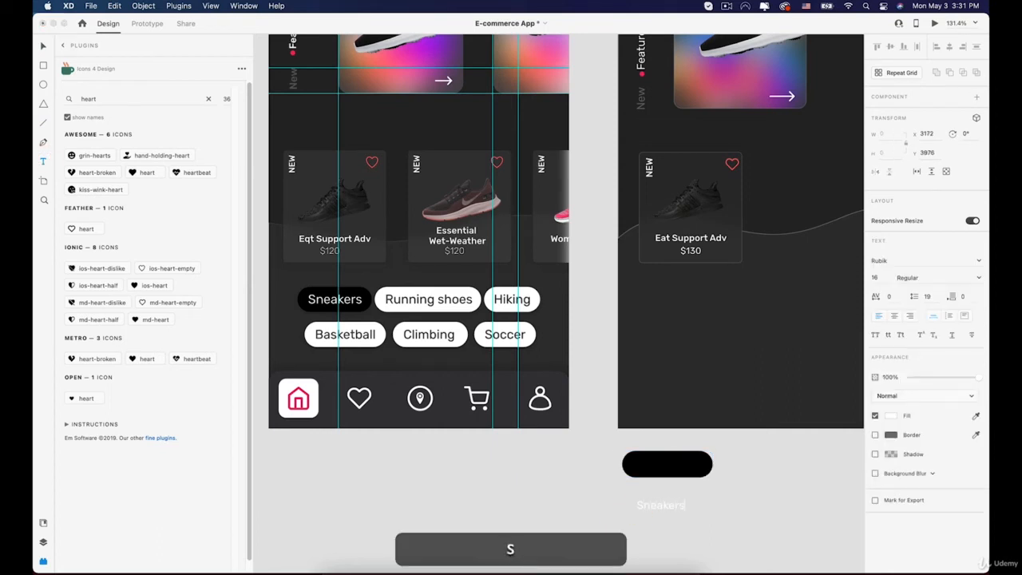
left_click(40, 44)
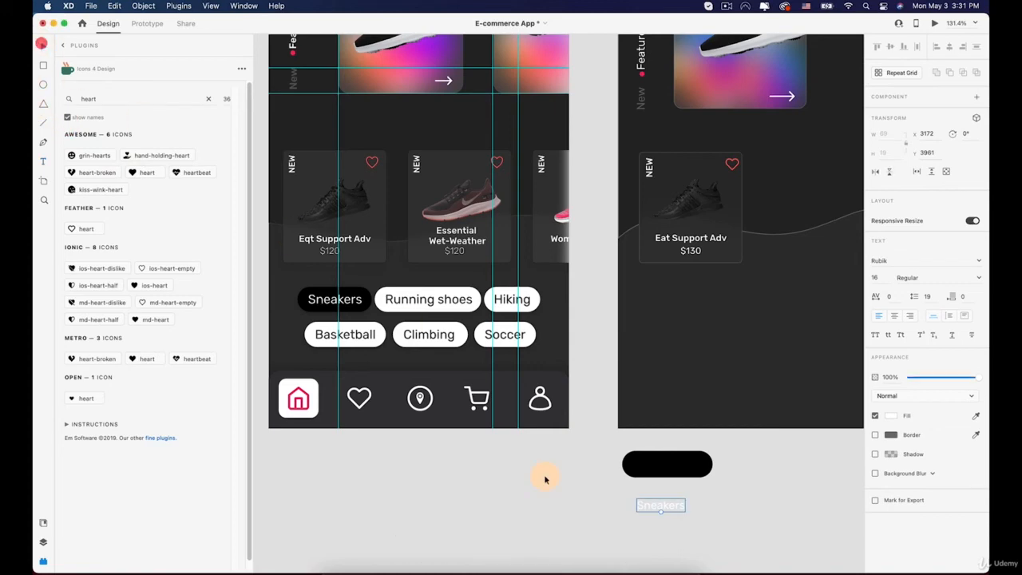
left_click_drag(654, 509, 660, 467)
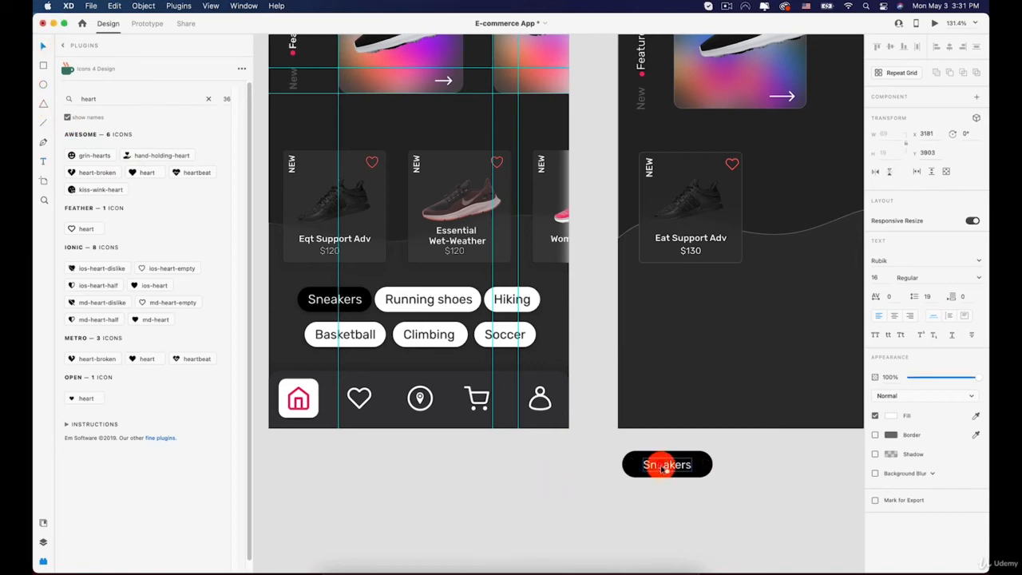
Step: Enlarge the Sneakers label to size 19 and centre it on the black pill
scroll(663, 468, "up", 3)
left_click(980, 277)
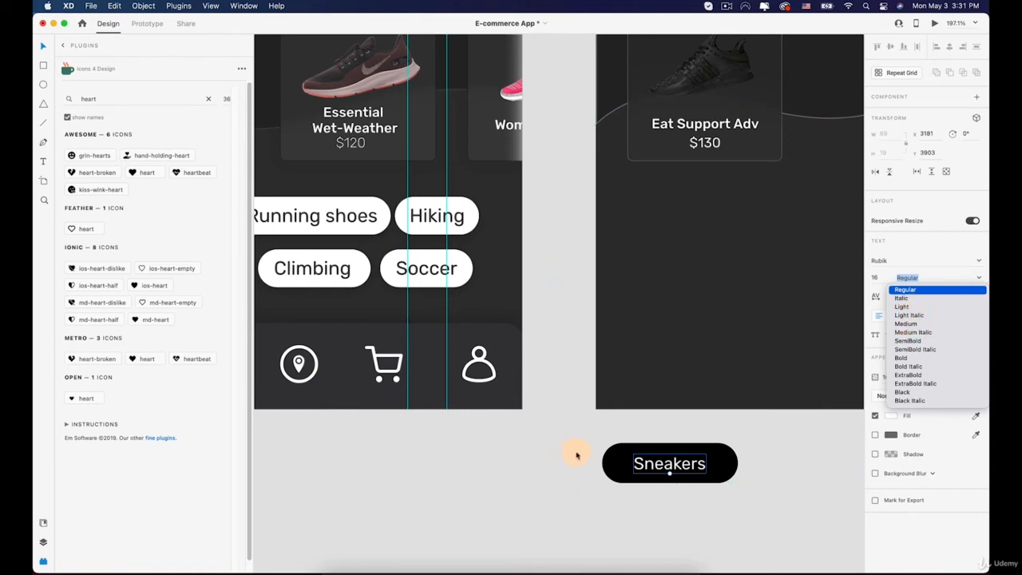
left_click(631, 465)
left_click(669, 474)
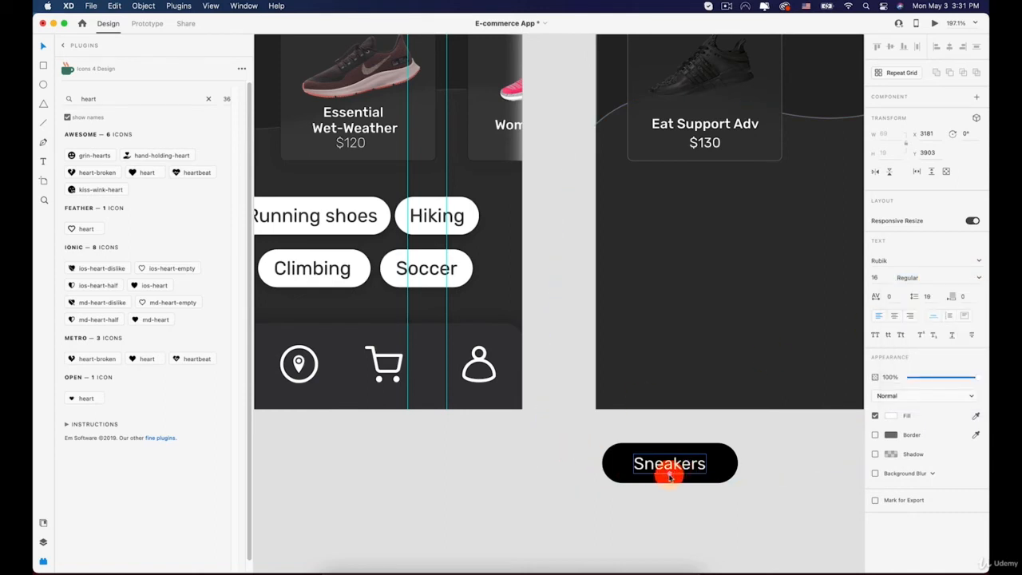
left_click_drag(669, 474, 669, 478)
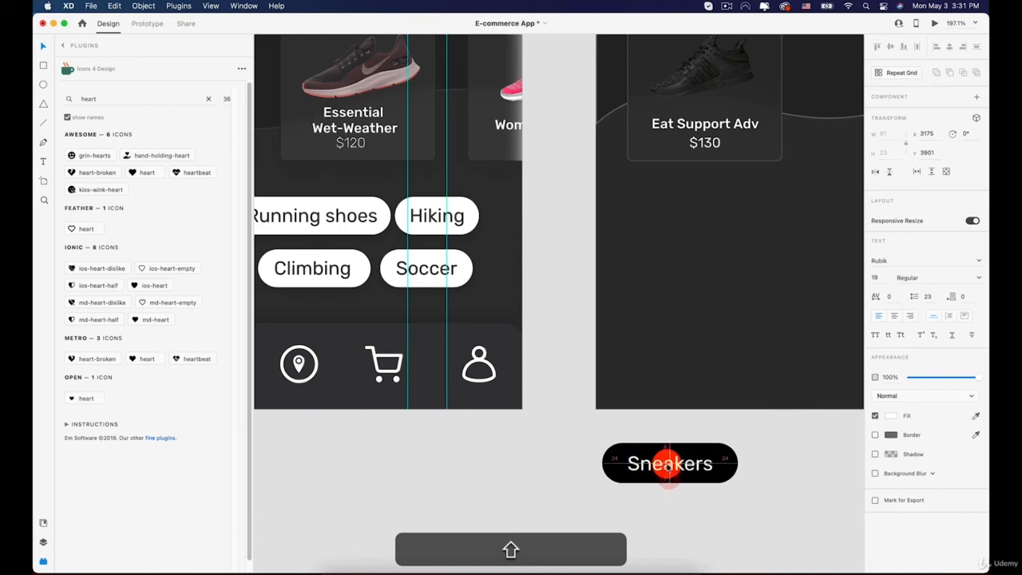
Step: Duplicate the Sneakers button beside the original and change the copy's label to "Running shoes"
scroll(667, 465, "down", 1)
scroll(669, 464, "down", 5)
scroll(664, 463, "up", 1)
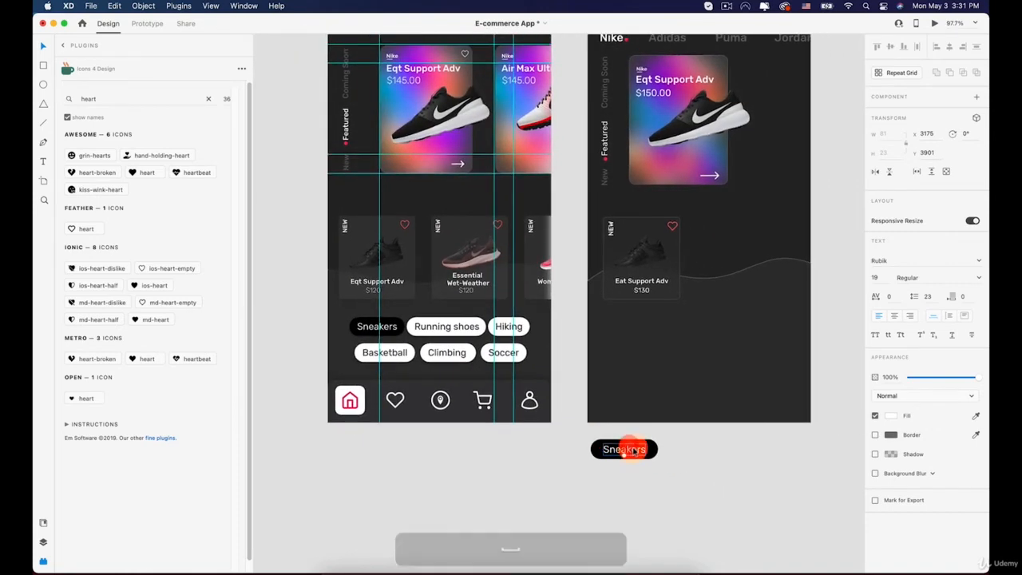
left_click_drag(621, 448, 706, 450)
double_click(706, 449)
double_click(706, 450)
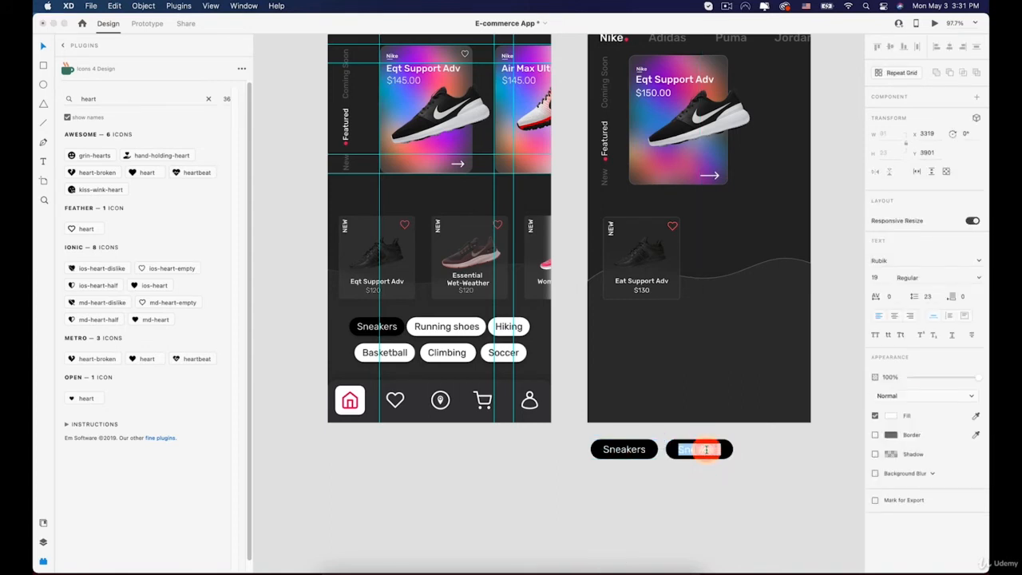
type("Runn")
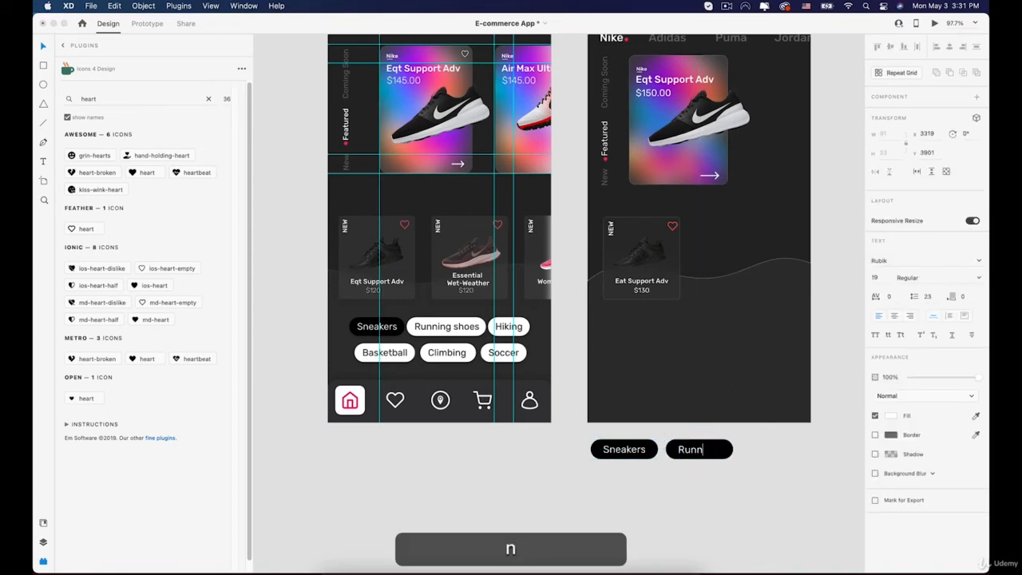
type("ing shoes")
Step: Widen the Running shoes button's background to 171 and centre its label on it
left_click(715, 450)
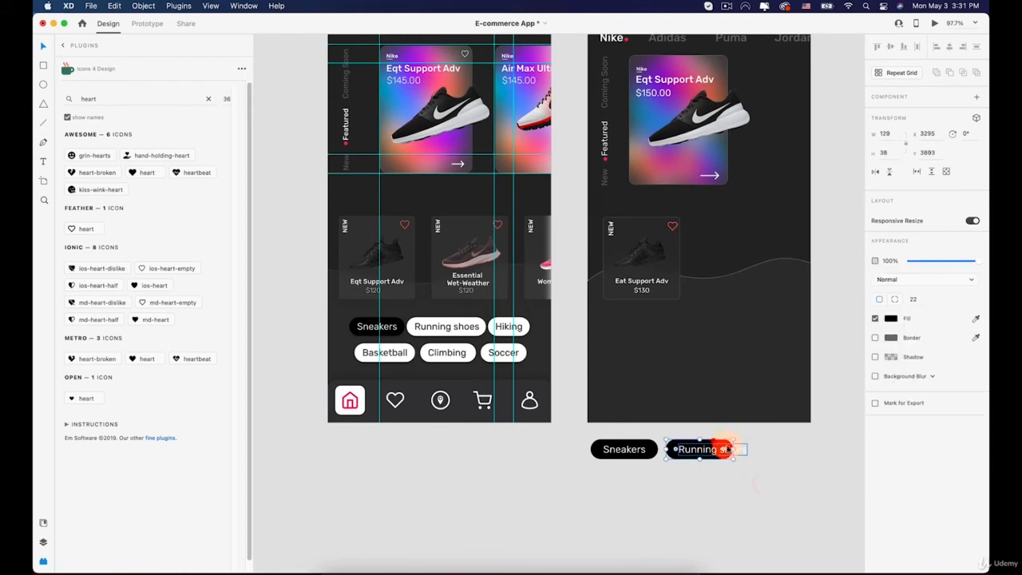
left_click_drag(732, 449, 753, 450)
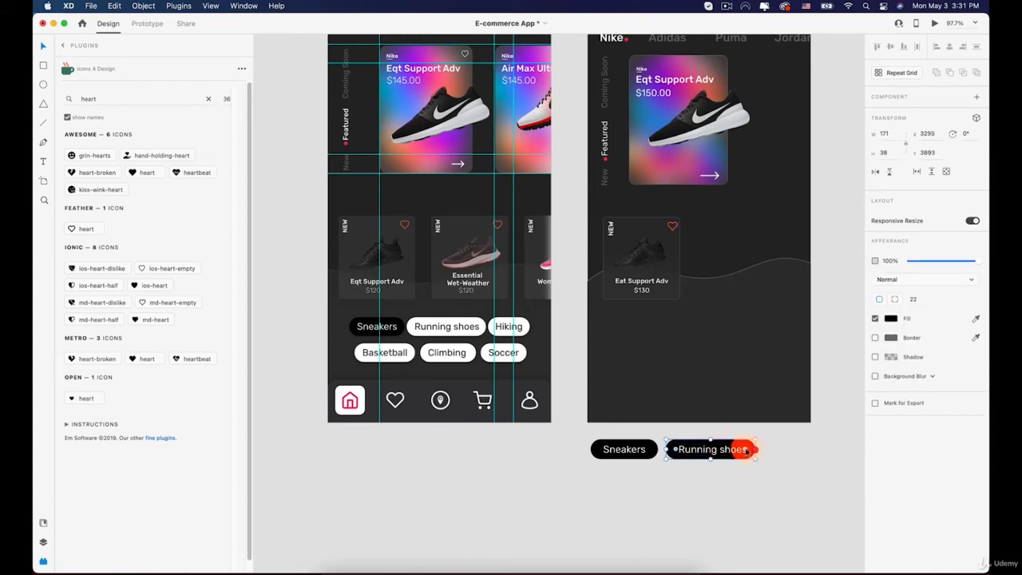
left_click(732, 449)
left_click(728, 451)
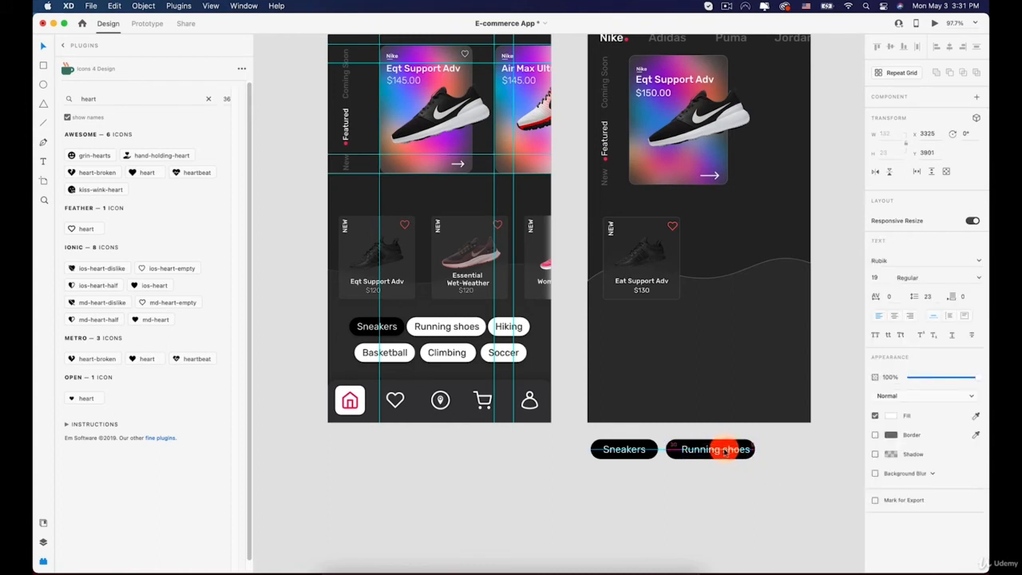
Step: Duplicate the Running shoes button beside the original and change the copy's label to "Hiking"
left_click_drag(721, 450, 806, 452)
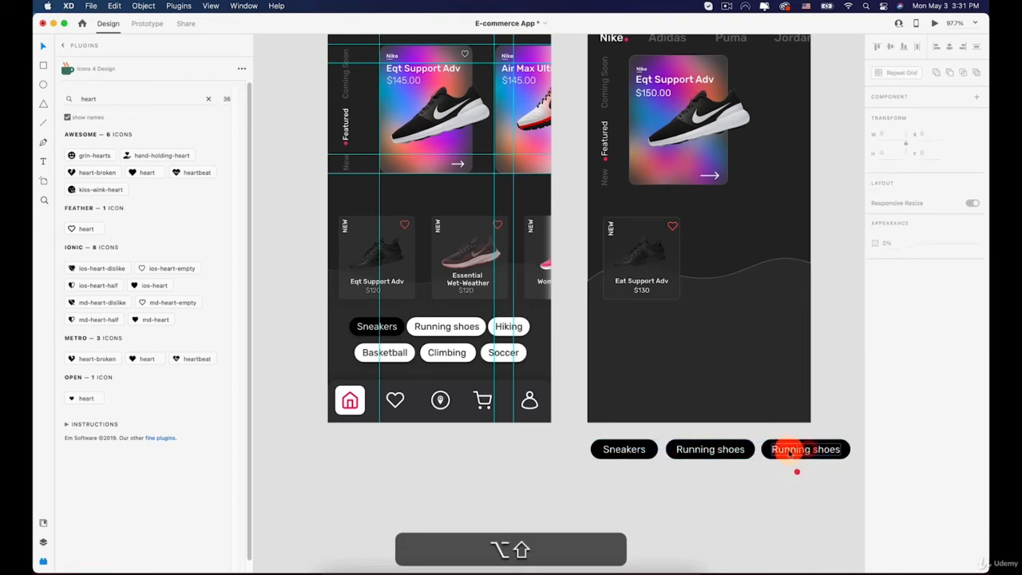
double_click(794, 450)
type("Hiking")
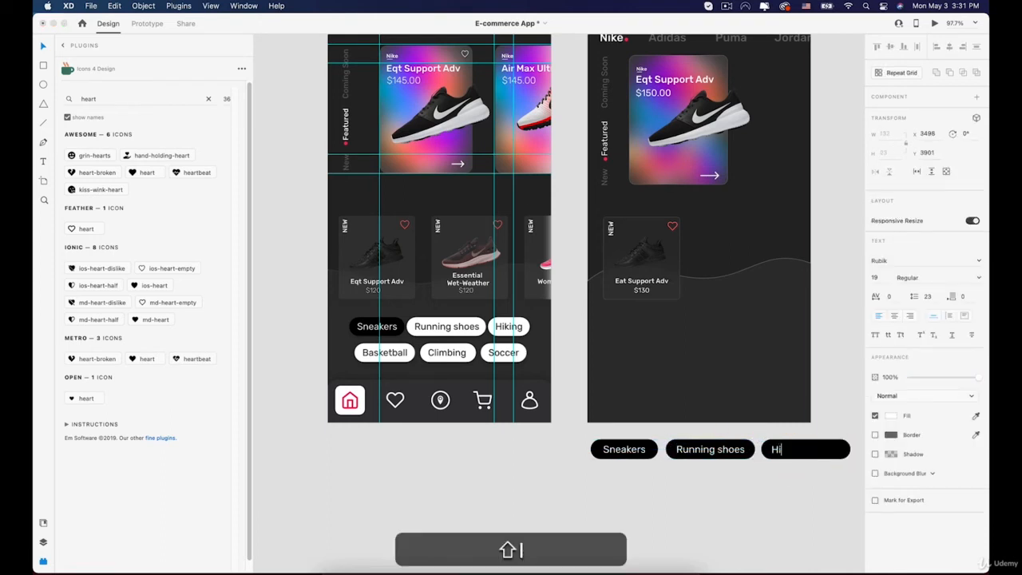
Step: Narrow the Hiking button's background to a width of 95 so the label sits centred
left_click(839, 451)
left_click_drag(848, 451, 812, 449)
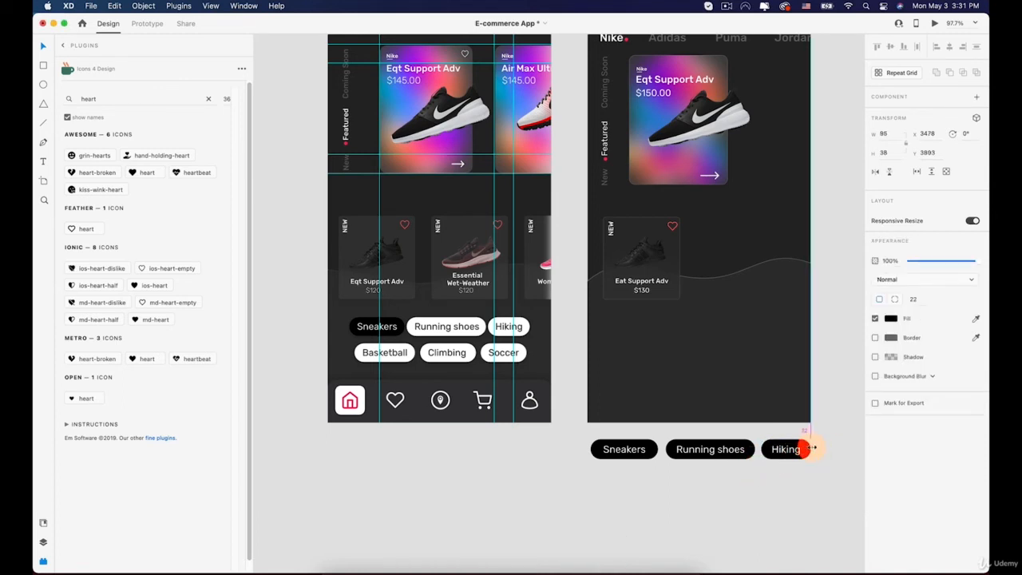
left_click(787, 450)
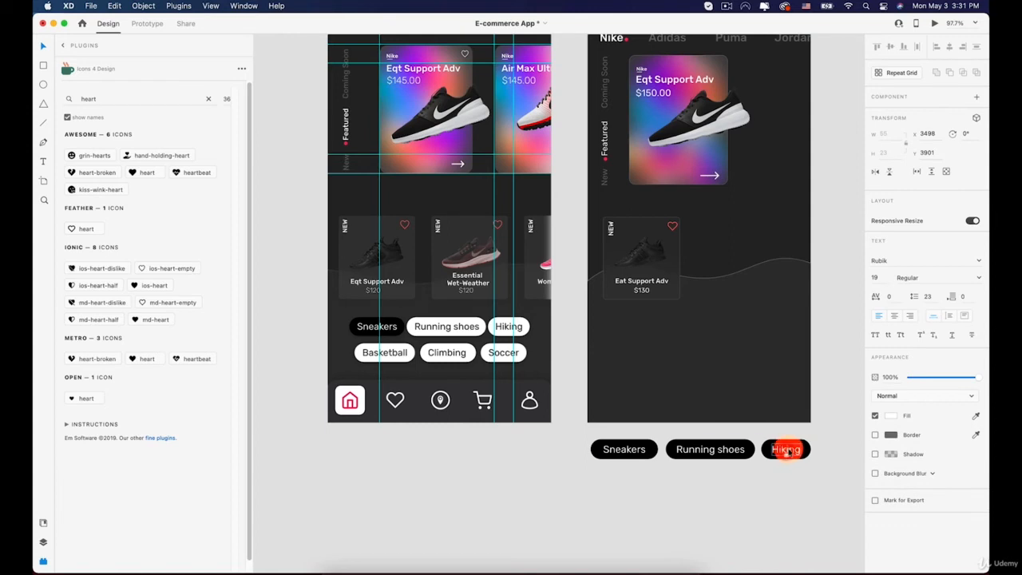
Step: Change the Running shoes label's fill colour to black
left_click_drag(727, 449, 726, 449)
left_click(731, 442)
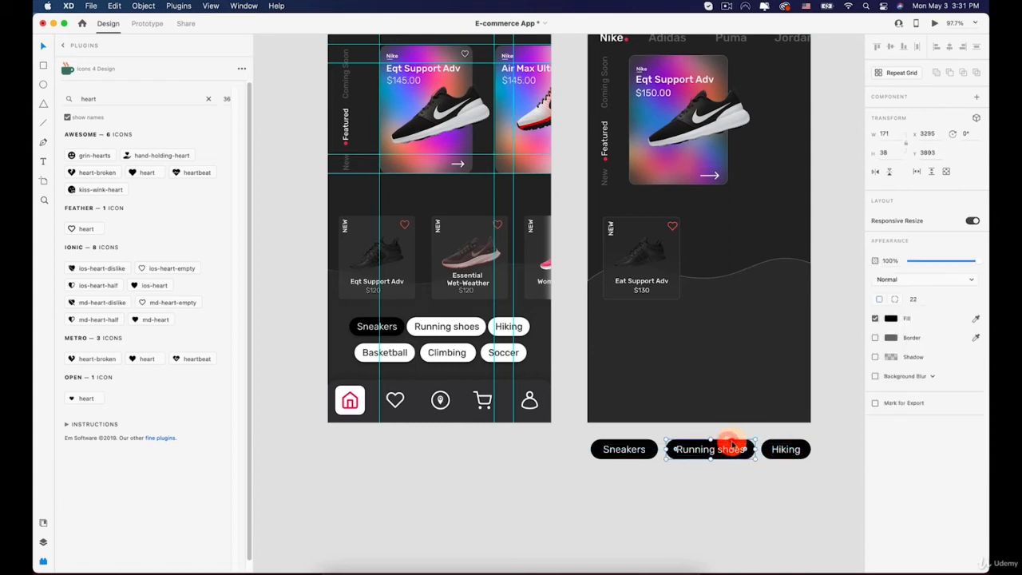
left_click(734, 447)
left_click(893, 417)
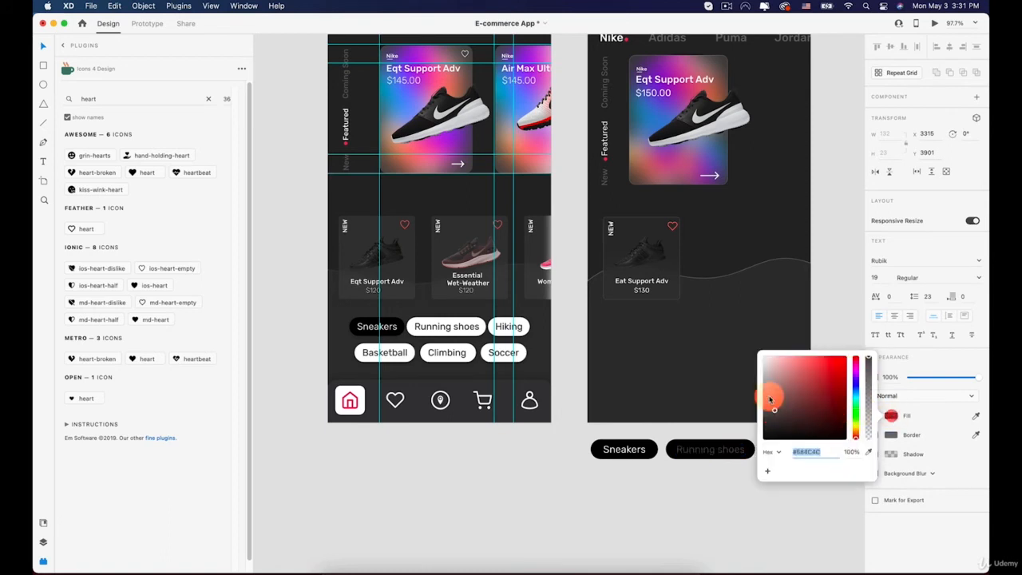
left_click_drag(772, 399, 705, 495)
left_click(671, 487)
Step: Change the fill of the Running shoes button's background to white
left_click(709, 445)
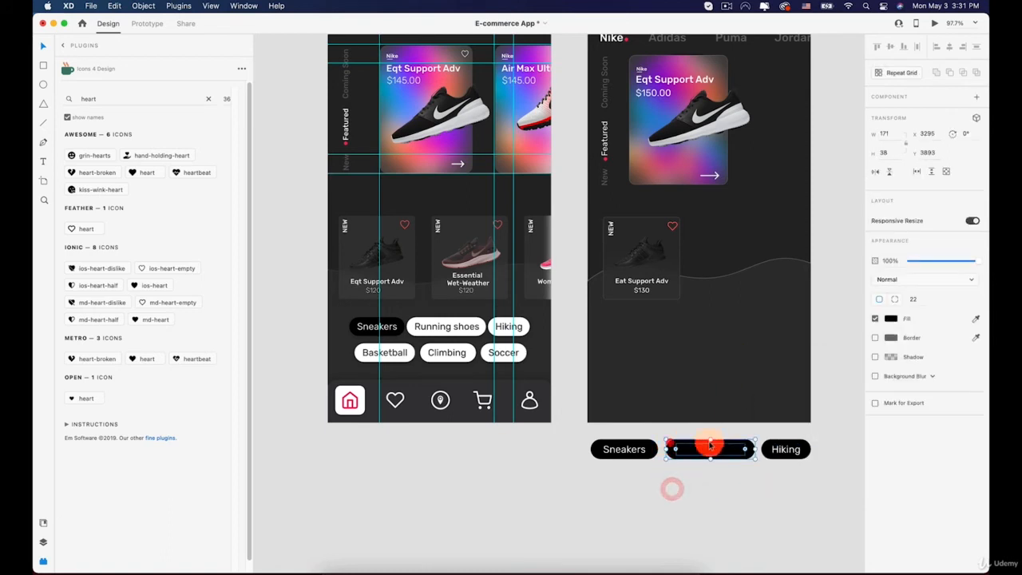
left_click(890, 317)
left_click_drag(769, 275, 737, 253)
left_click(755, 479)
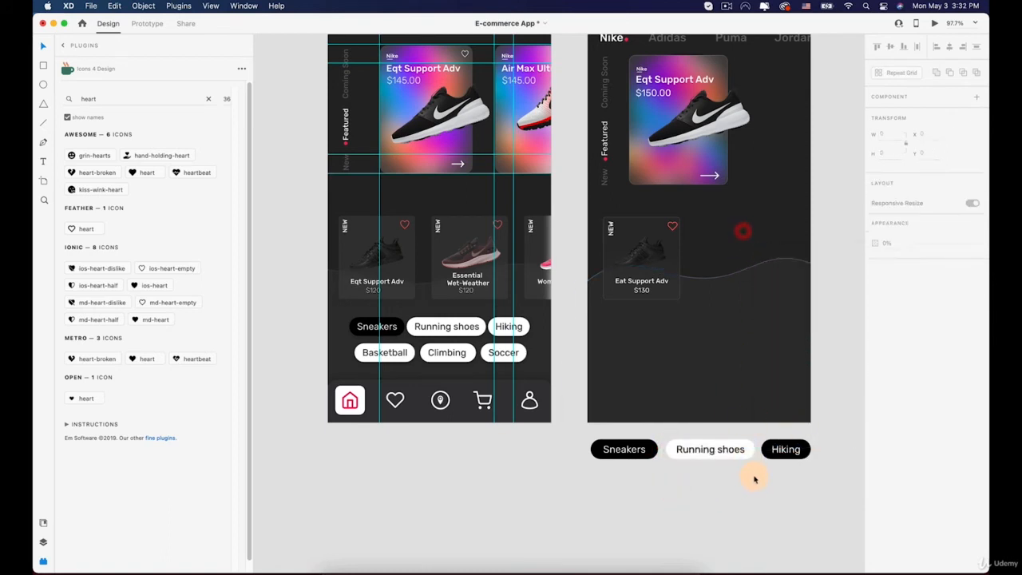
Step: Recolour the Hiking button with a white background and black (#000000) label text
left_click(772, 448)
left_click(771, 449)
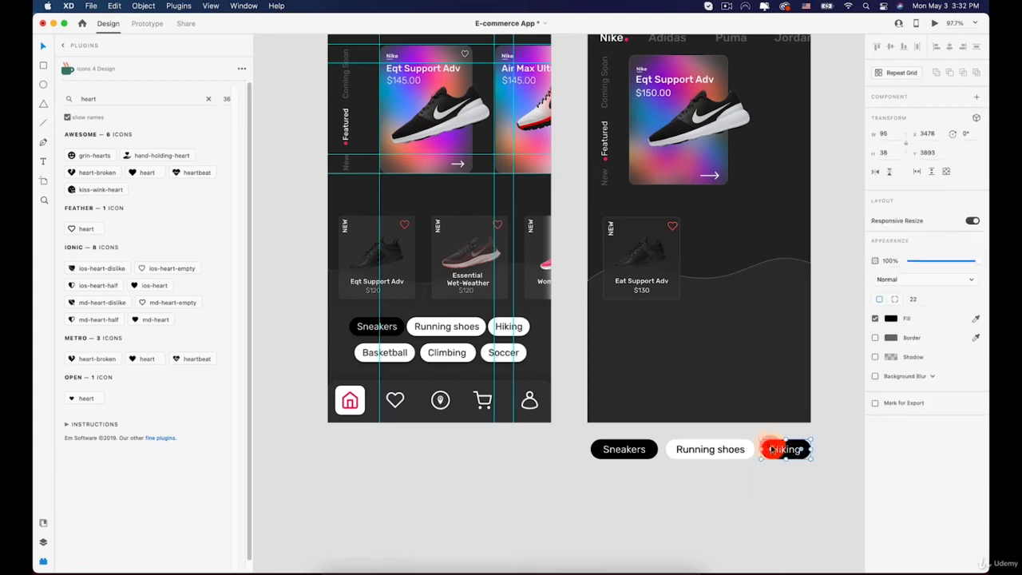
left_click(890, 318)
double_click(778, 450)
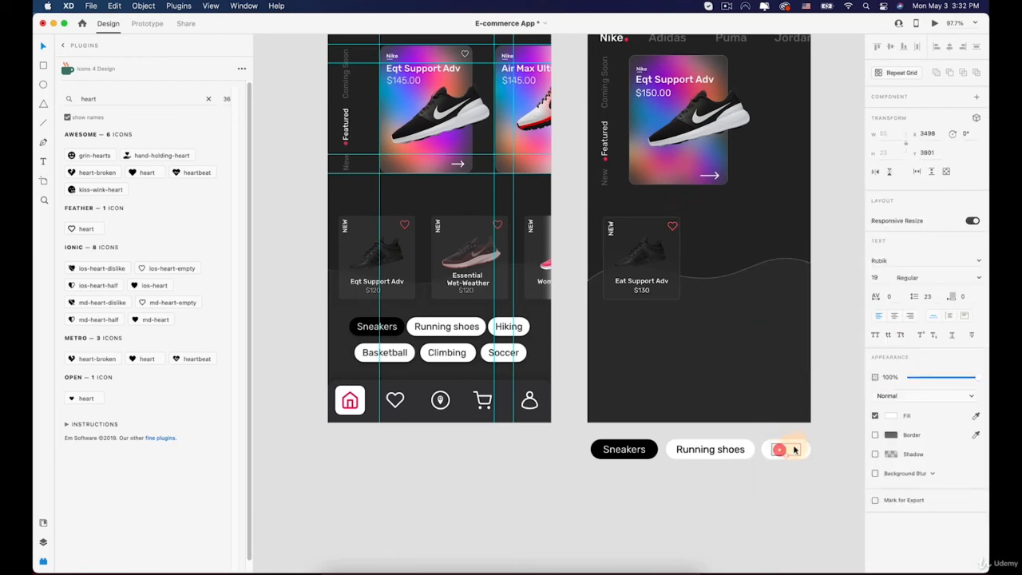
left_click(890, 416)
left_click_drag(826, 408, 728, 469)
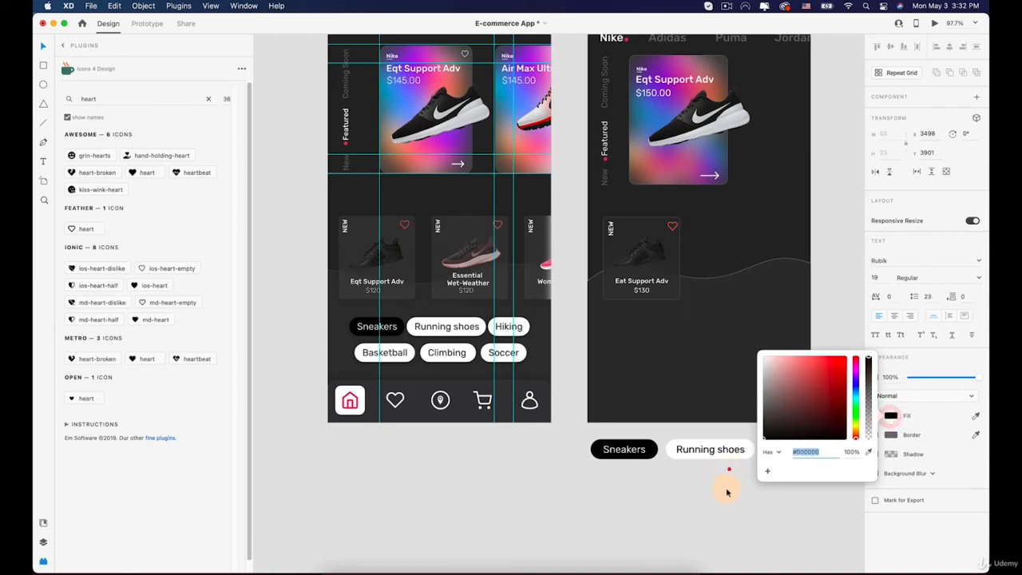
left_click(726, 497)
Step: Duplicate the Hiking button into a second row below Sneakers and change the copy's label to "Basketball"
left_click(786, 449)
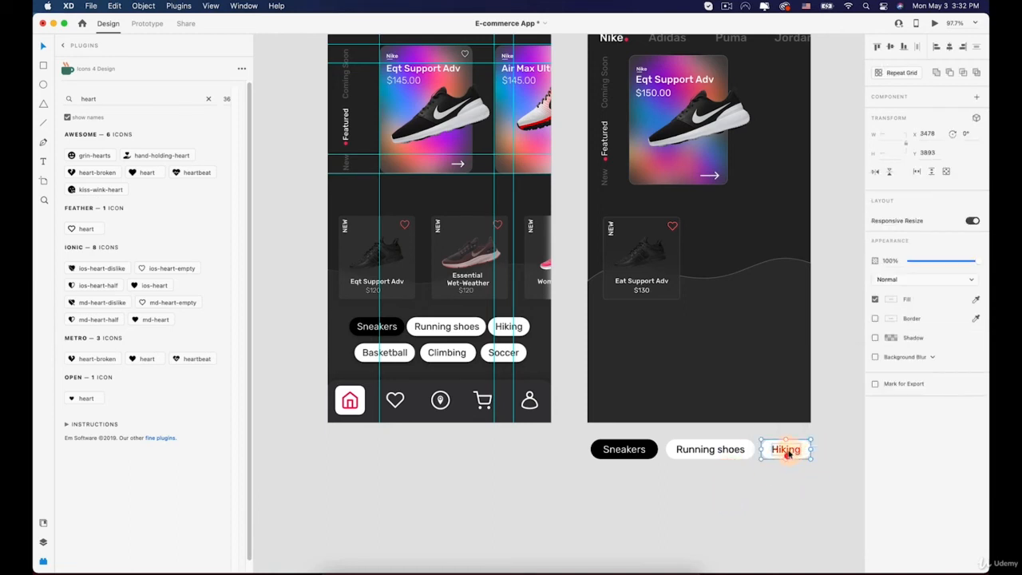
left_click_drag(788, 450, 700, 491)
key("super+z")
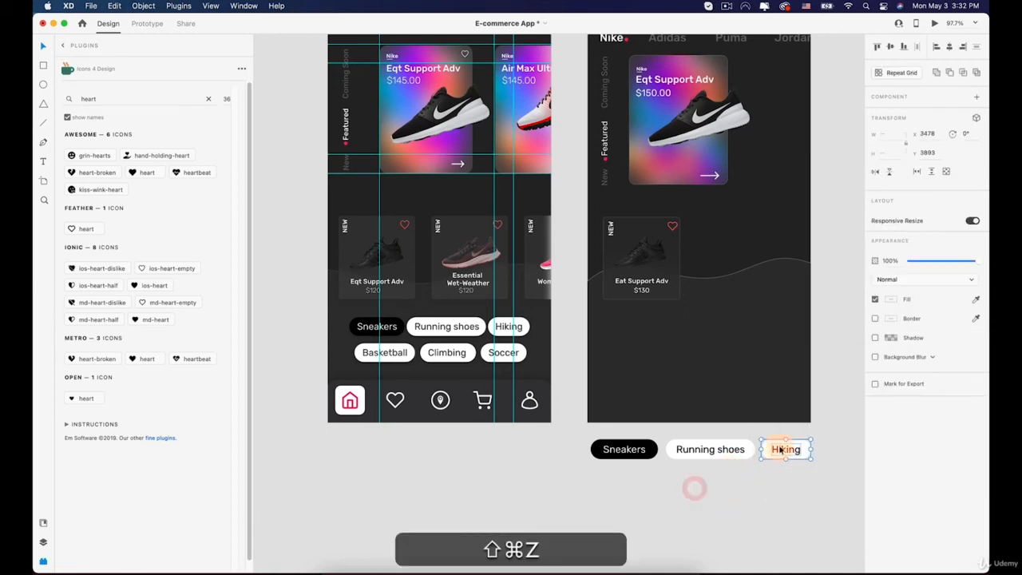
left_click_drag(766, 453, 623, 477)
left_click(626, 498)
double_click(622, 477)
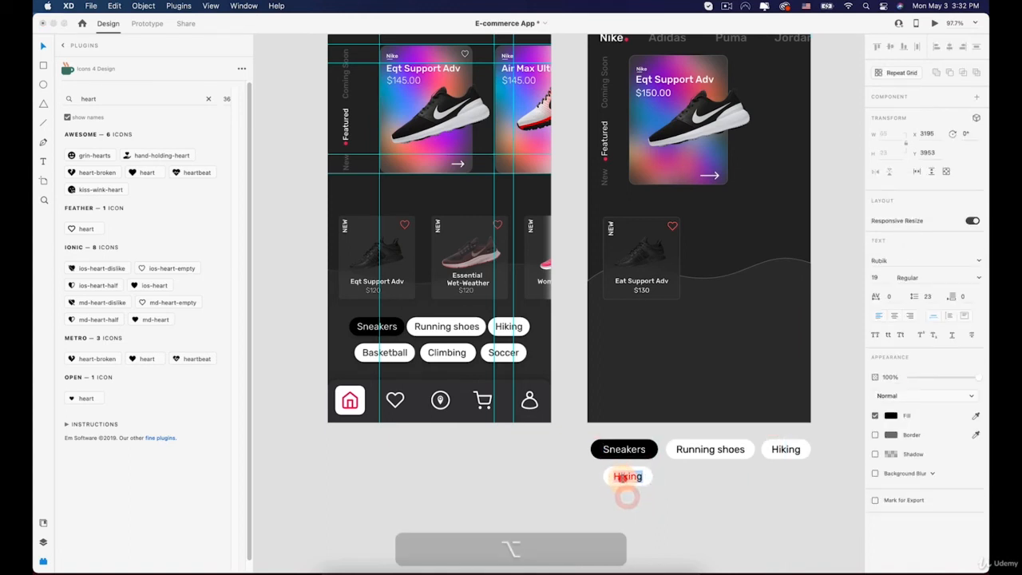
double_click(623, 476)
type("Basketball")
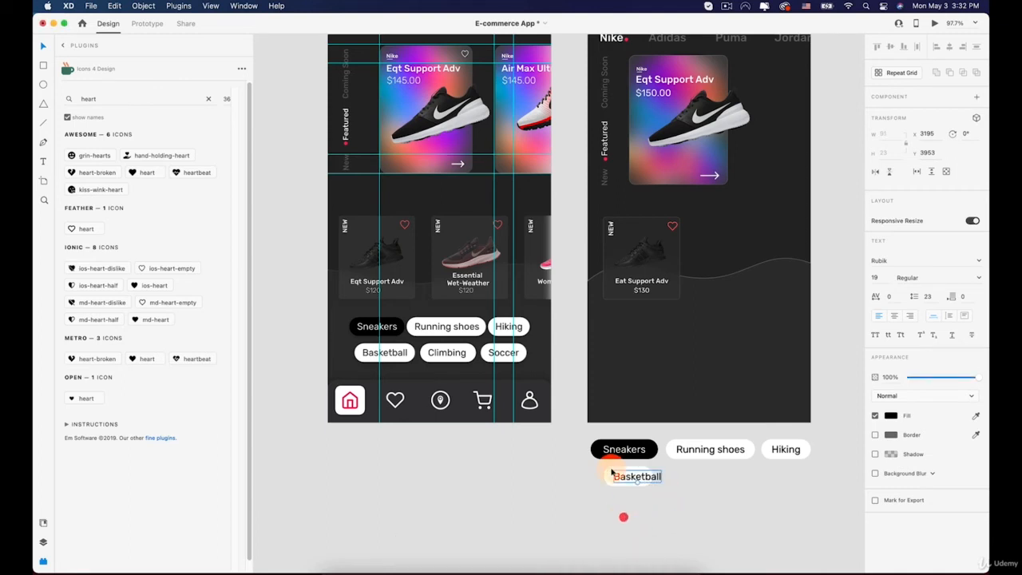
left_click(622, 514)
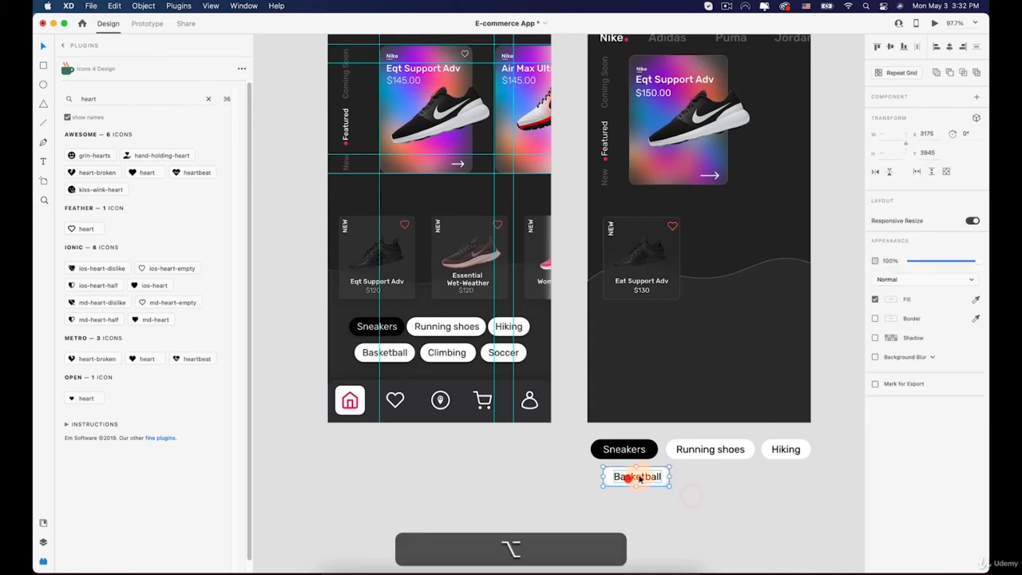
Step: Duplicate the Basketball button beside itself in the second row and change the copy's label to "Climbing"
left_click_drag(624, 478, 710, 484)
double_click(708, 481)
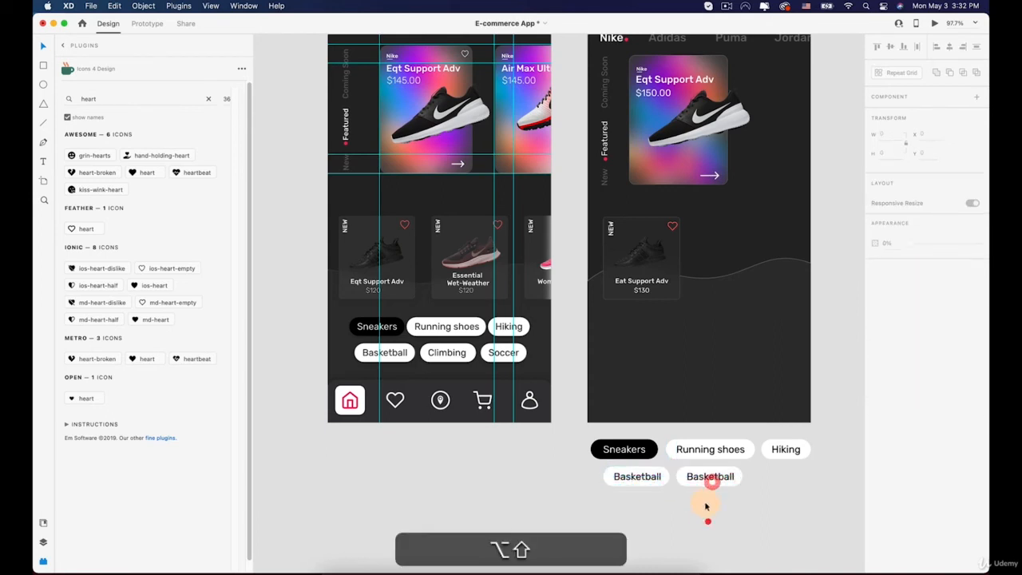
double_click(701, 476)
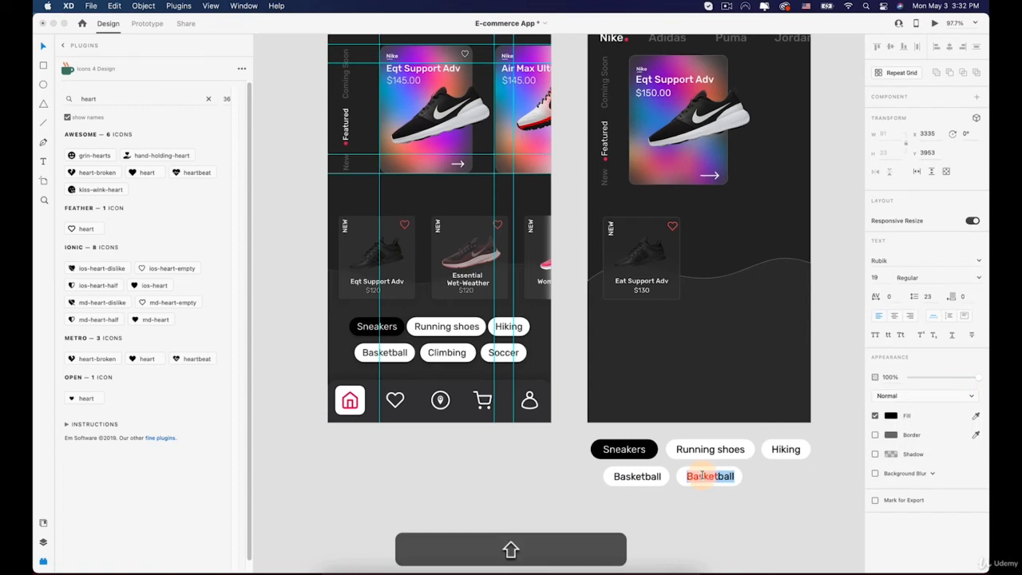
type("Climbing")
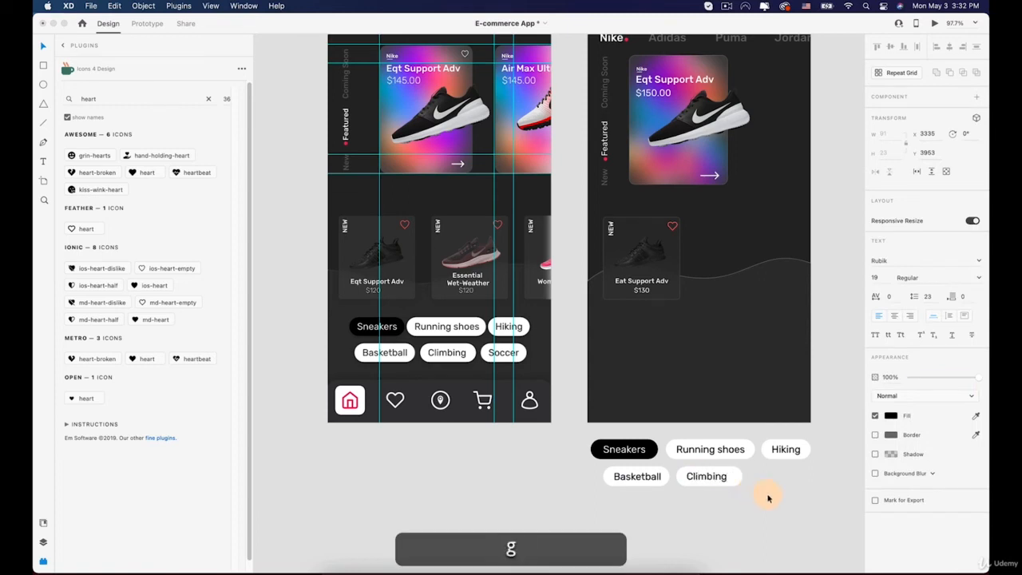
left_click(768, 496)
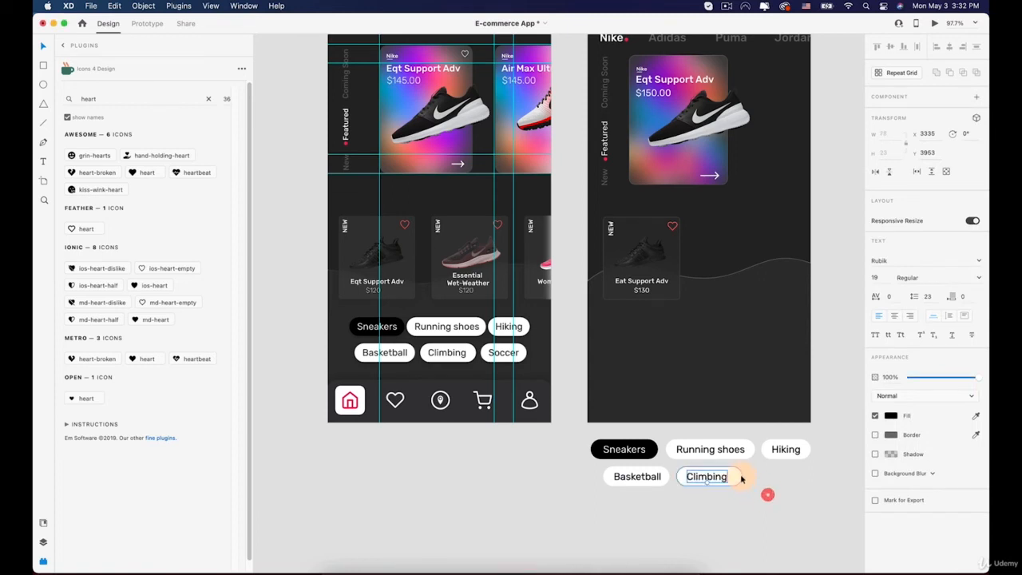
Step: Narrow the Climbing button's white background to about 123 px wide and recentre the label inside it
scroll(741, 478, "up", 5)
left_click(739, 478)
left_click_drag(741, 476, 736, 476)
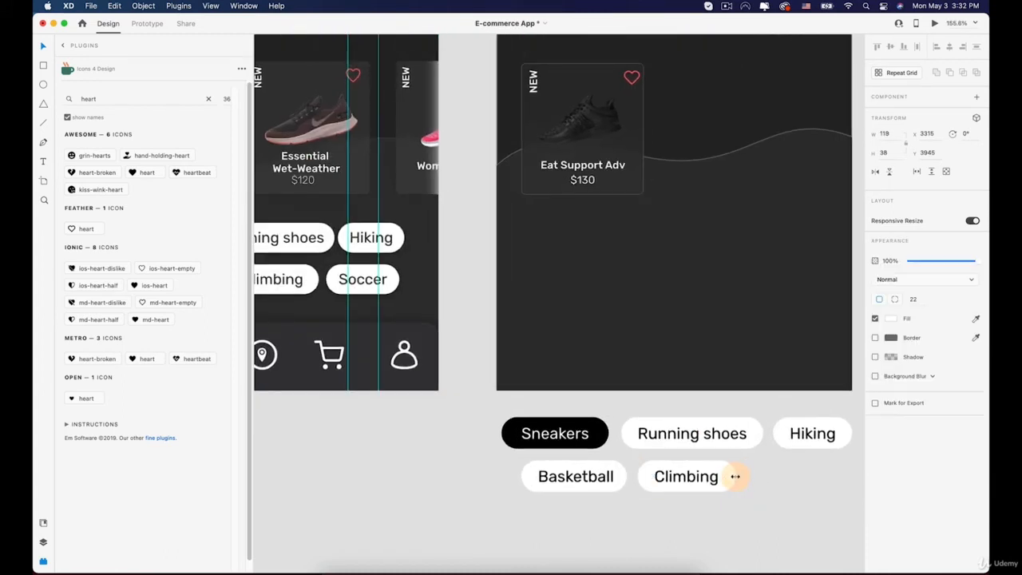
left_click(737, 477)
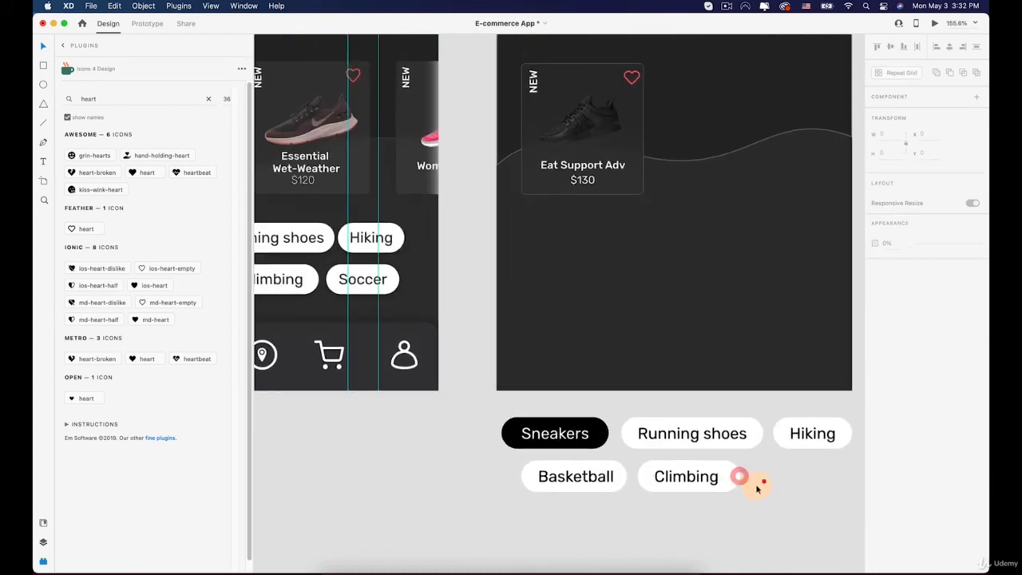
left_click(696, 477)
left_click_drag(695, 477, 693, 478)
Step: Duplicate the Climbing button to the end of the second row and change the copy's label to "Soccer"
left_click_drag(713, 522, 816, 481)
left_click(796, 522)
left_click(803, 475)
double_click(808, 477)
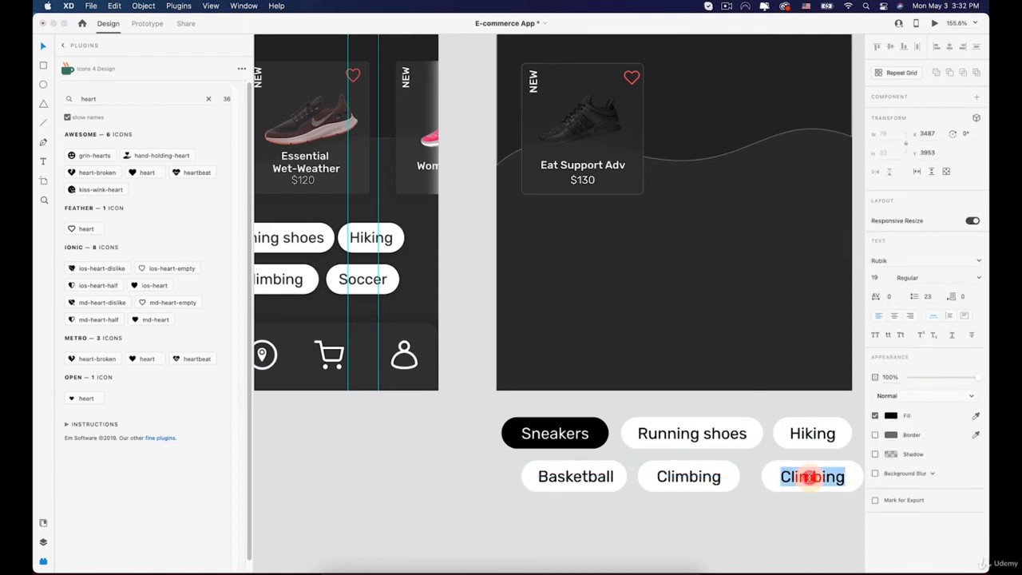
type("Soc")
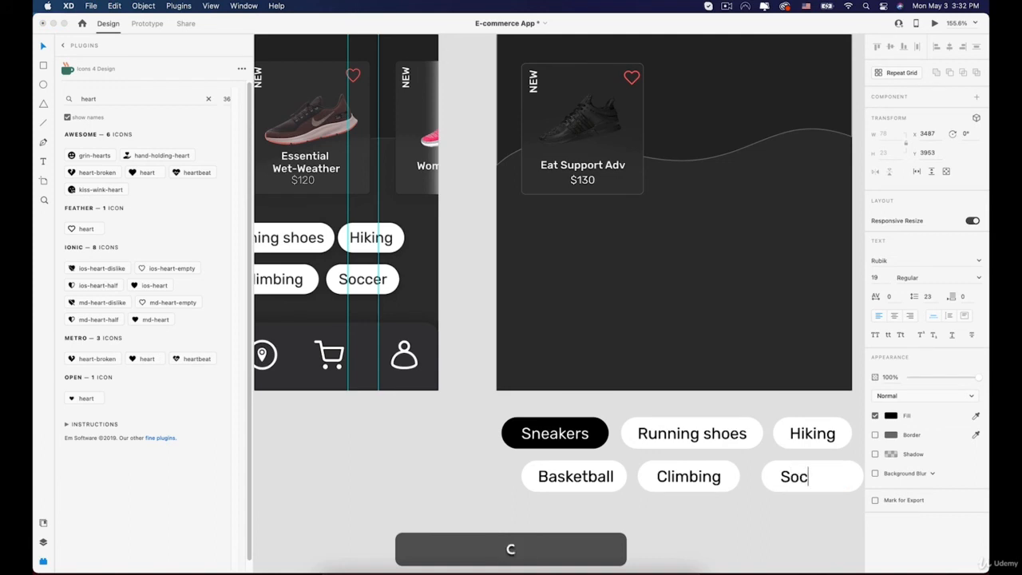
type("cer")
key("Escape")
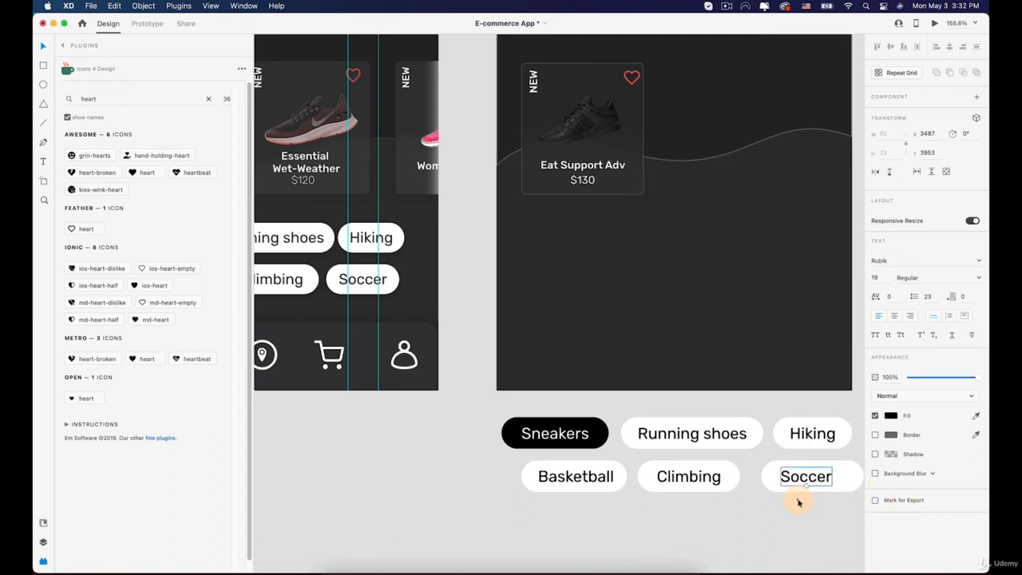
Step: Narrow the Soccer button's background to 102 px, centre its label, and move the button closer to Climbing
left_click(846, 477)
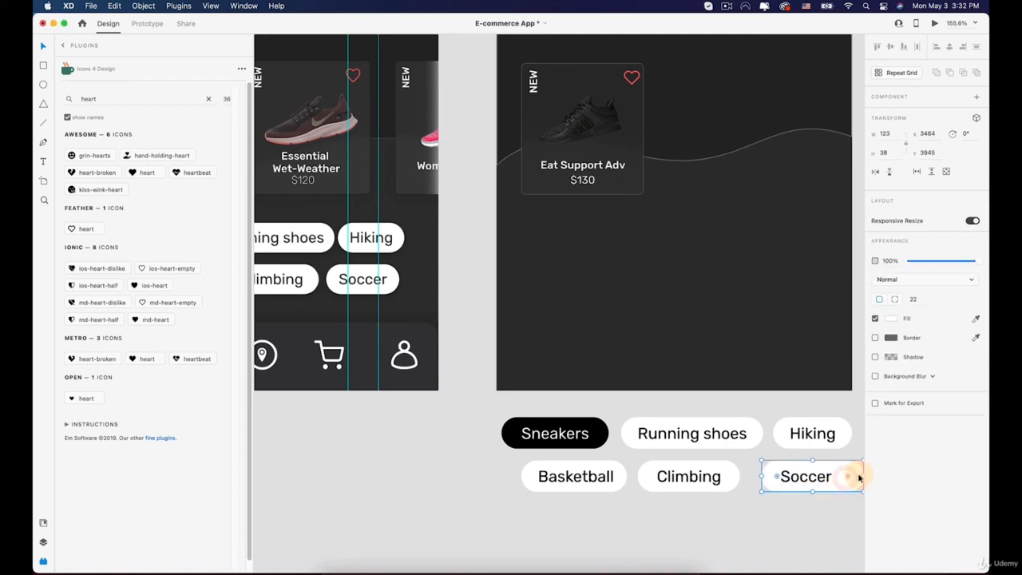
left_click_drag(862, 475, 834, 475)
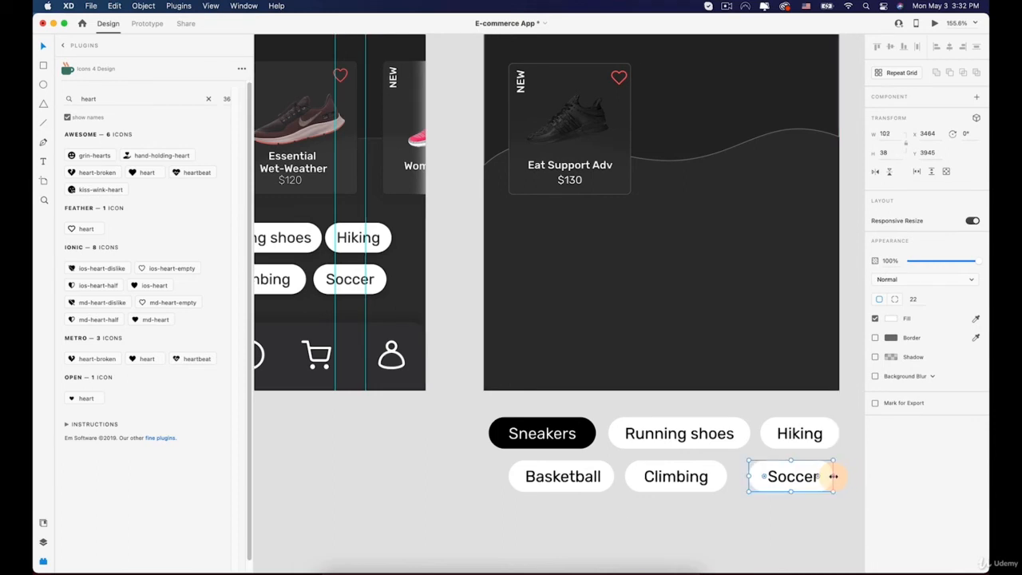
left_click(798, 476)
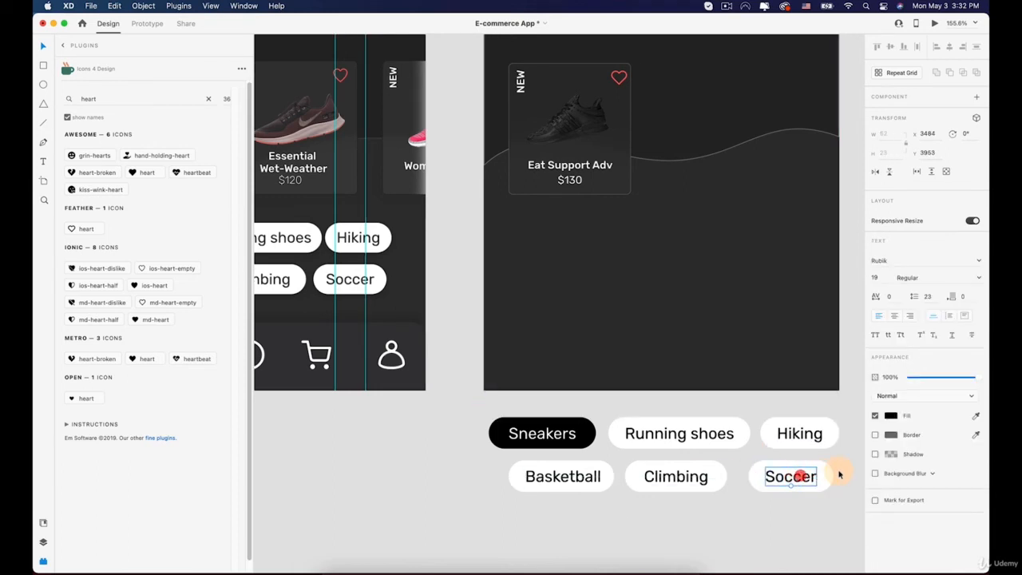
left_click_drag(840, 474, 770, 478)
left_click(790, 523)
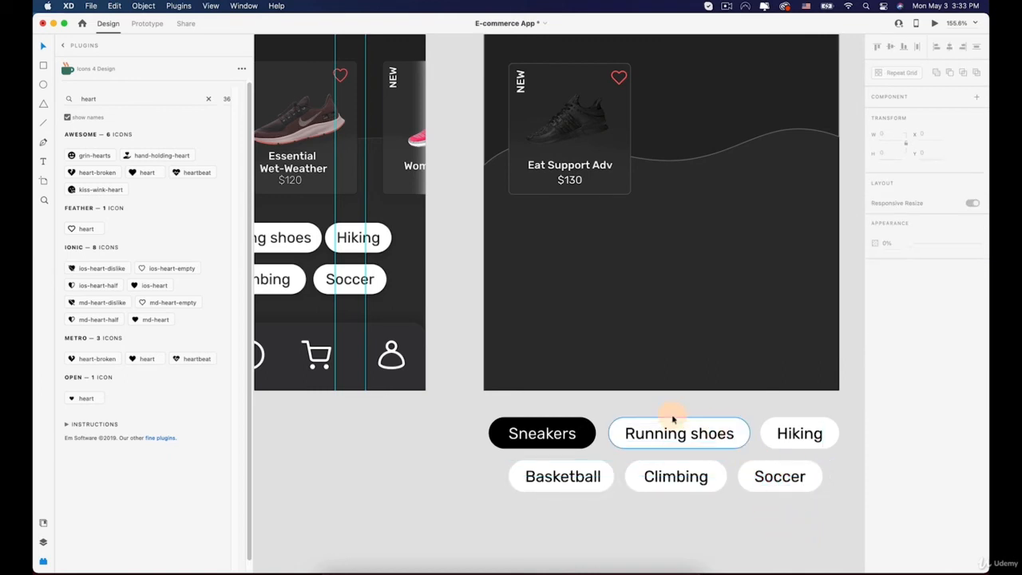
Step: Tighten the first row by moving the Running shoes and Hiking buttons closer to Sneakers
left_click_drag(648, 426, 626, 434)
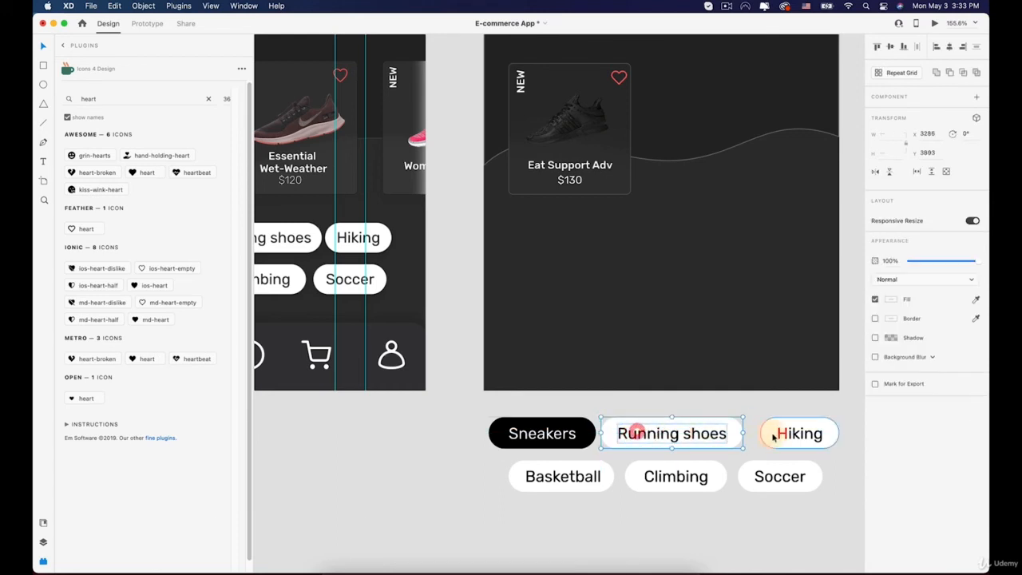
left_click(778, 432)
left_click_drag(774, 437, 782, 435)
Step: Move the Basketball, Climbing and Soccer buttons closer together and nearer to the first row
left_click_drag(584, 483, 570, 474)
left_click(692, 498)
left_click(671, 482)
left_click_drag(671, 482, 668, 476)
left_click(770, 510)
left_click_drag(773, 479, 768, 474)
left_click_drag(790, 523, 521, 469)
left_click(572, 472)
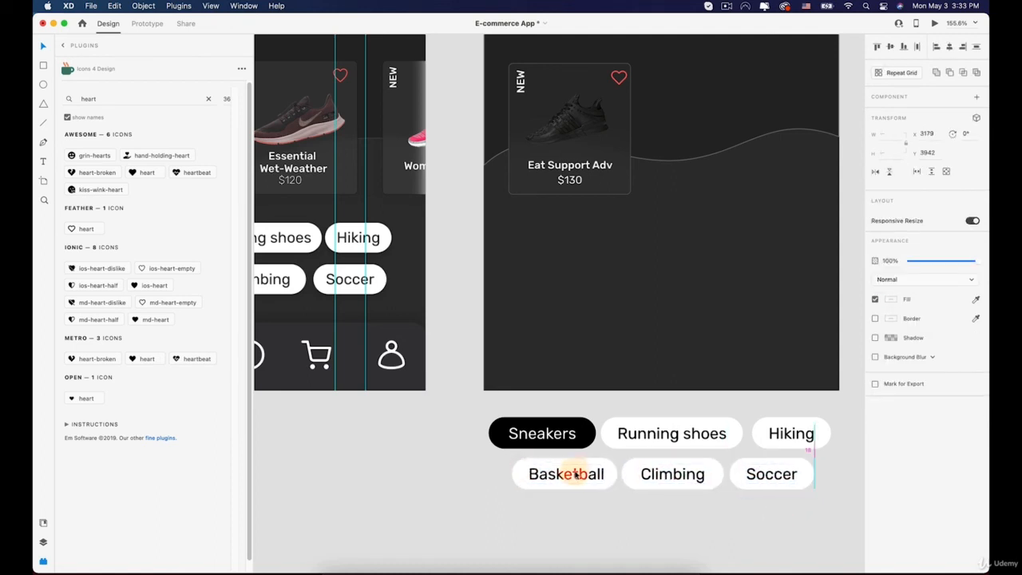
left_click(713, 522)
Step: Group the six category buttons and place the group on the new artboard below the small shoe card
left_click_drag(808, 543, 559, 229)
right_click(533, 433)
left_click(567, 421)
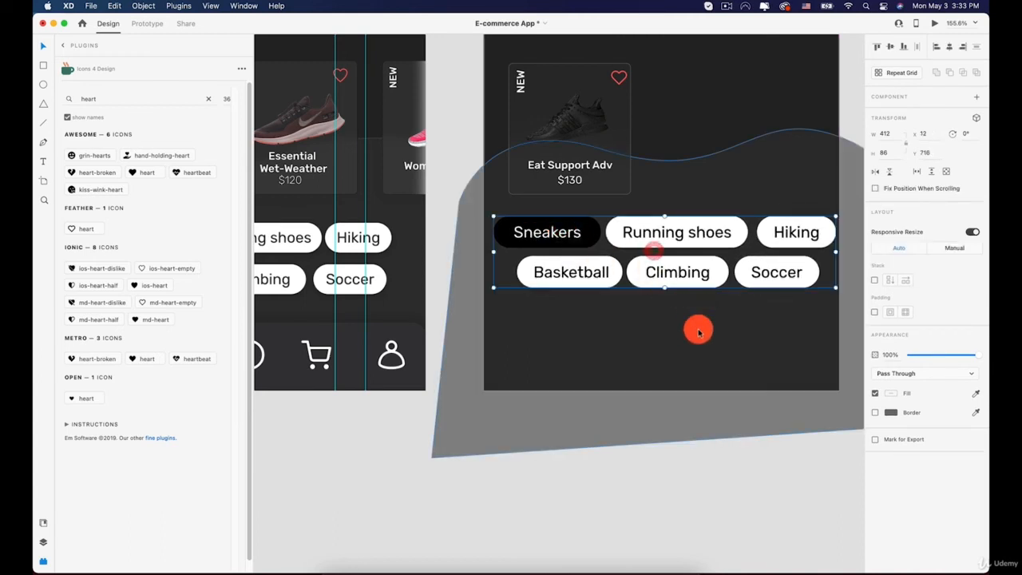
Step: Scale the category button group proportionally to 393 × 82 px and position it at X 23, Y 710
left_click_drag(833, 286, 822, 284)
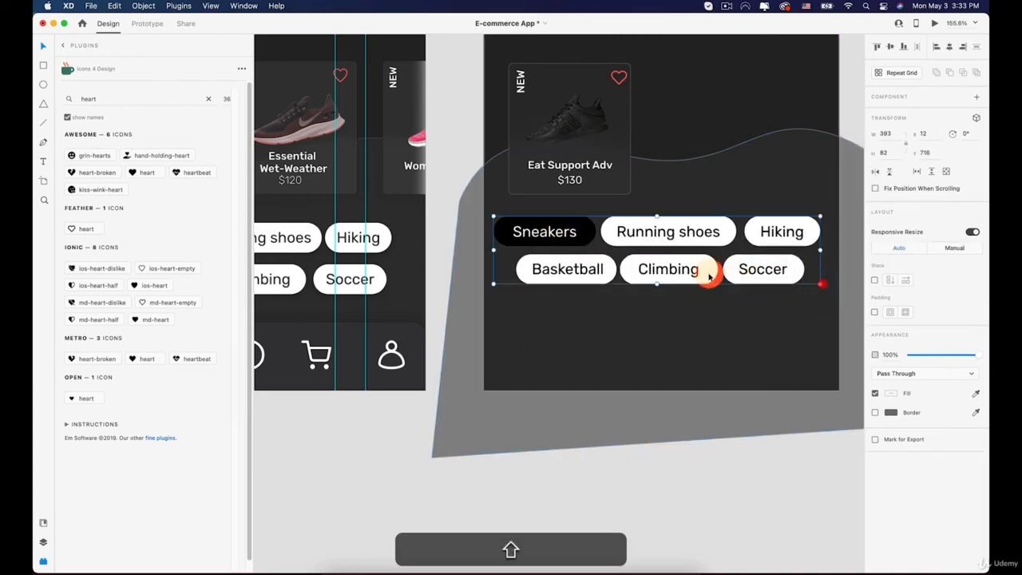
left_click_drag(683, 273, 693, 268)
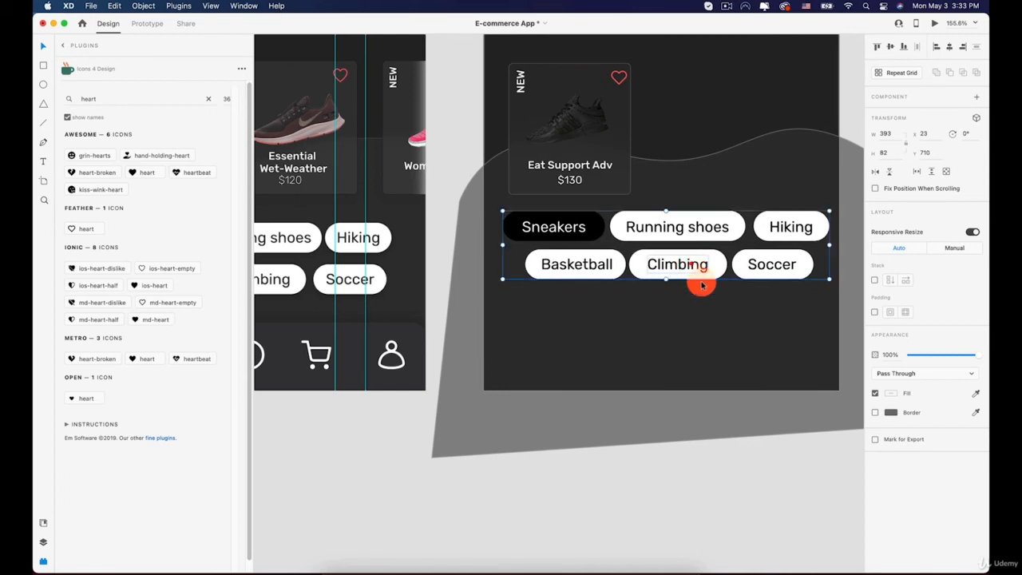
left_click(815, 488)
Step: Adjust the position of the Running shoes label inside its button
left_click(728, 385)
scroll(707, 279, "up", 1)
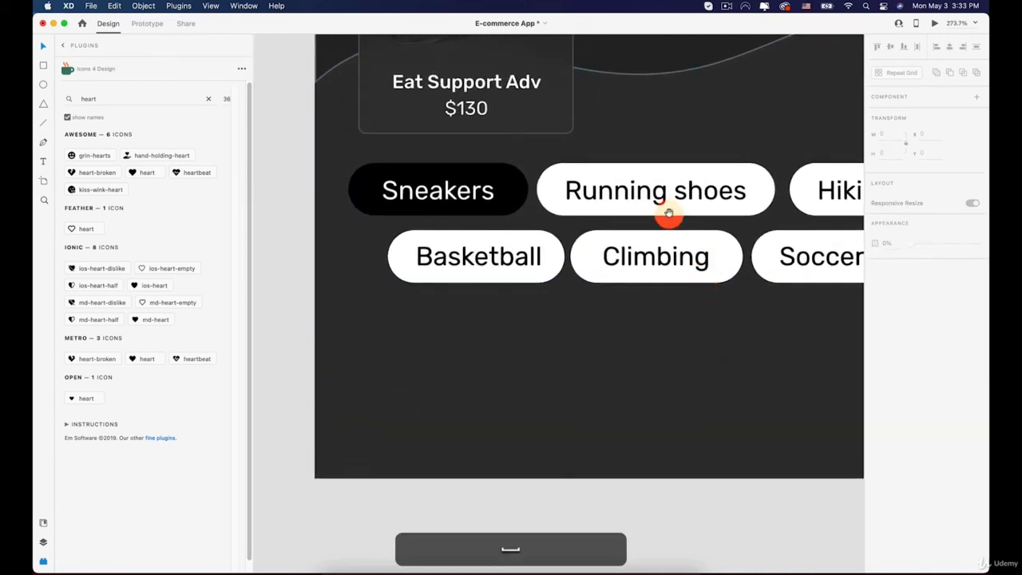
left_click_drag(667, 216, 612, 243)
left_click(604, 255)
double_click(604, 254)
left_click(521, 230)
left_click(614, 240)
left_click(670, 457)
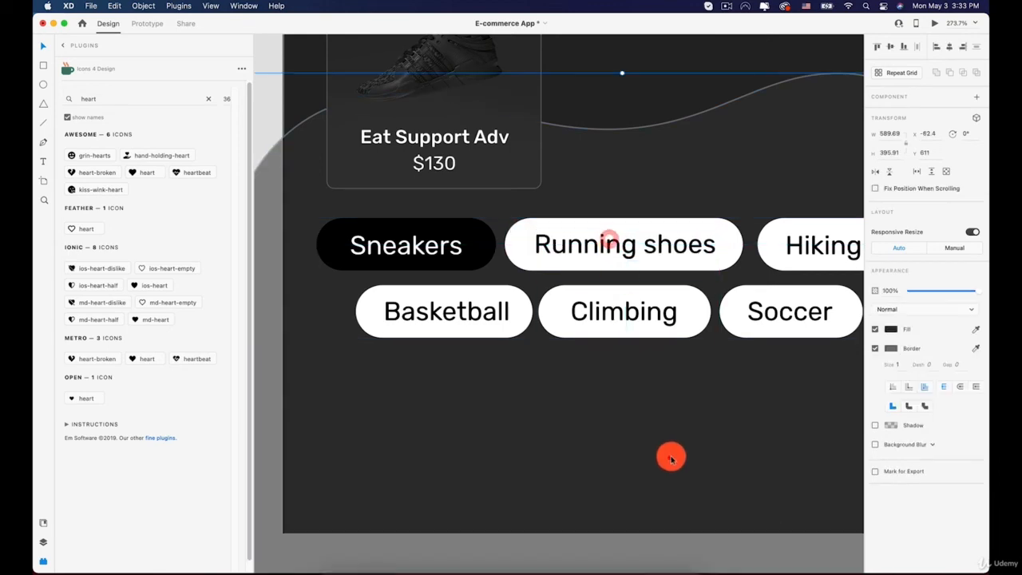
Step: Centre the category button group horizontally on the new artboard
scroll(671, 445, "down", 5)
scroll(670, 445, "down", 6)
left_click(807, 322)
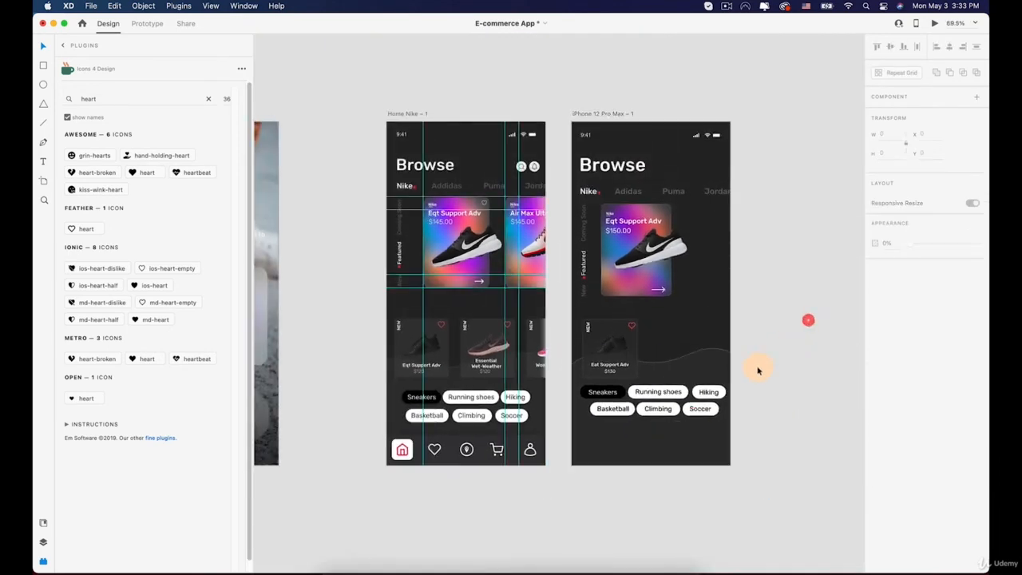
left_click(673, 402)
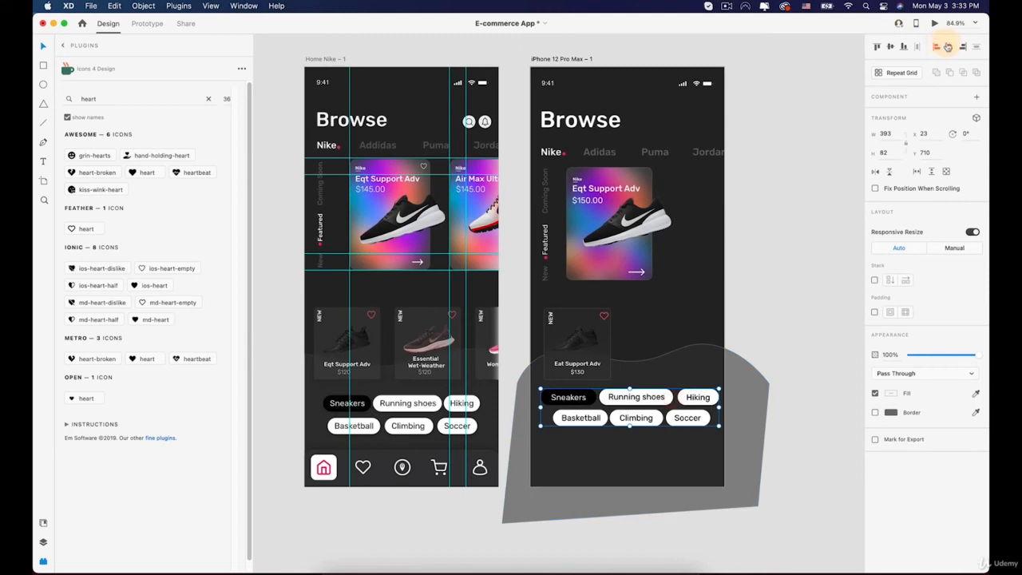
left_click(948, 46)
left_click(823, 225)
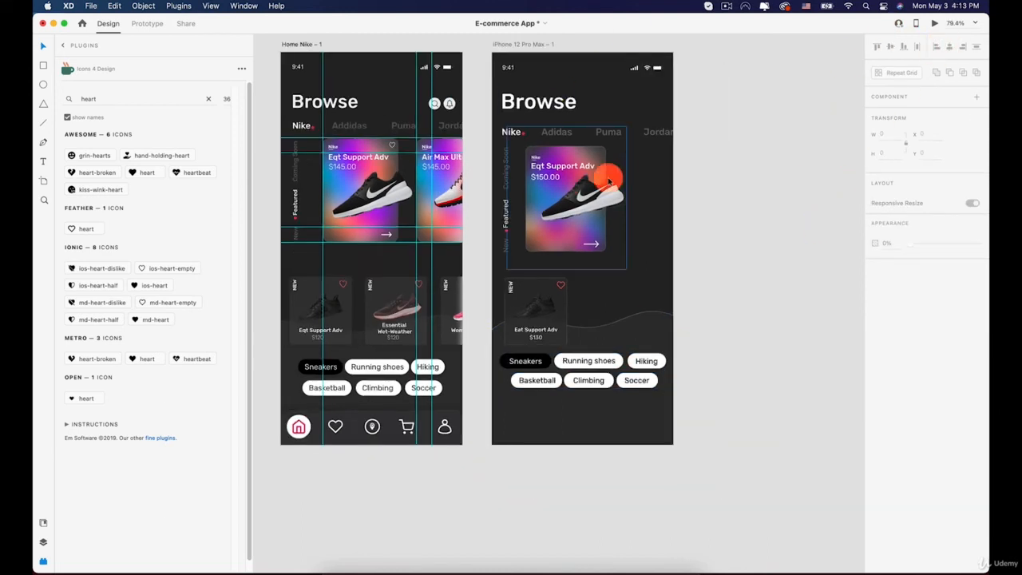
Step: Draw a 428 × 88 px rectangle across the bottom of the new artboard and round its corners to 20
key("space")
left_click_drag(611, 164, 655, 82)
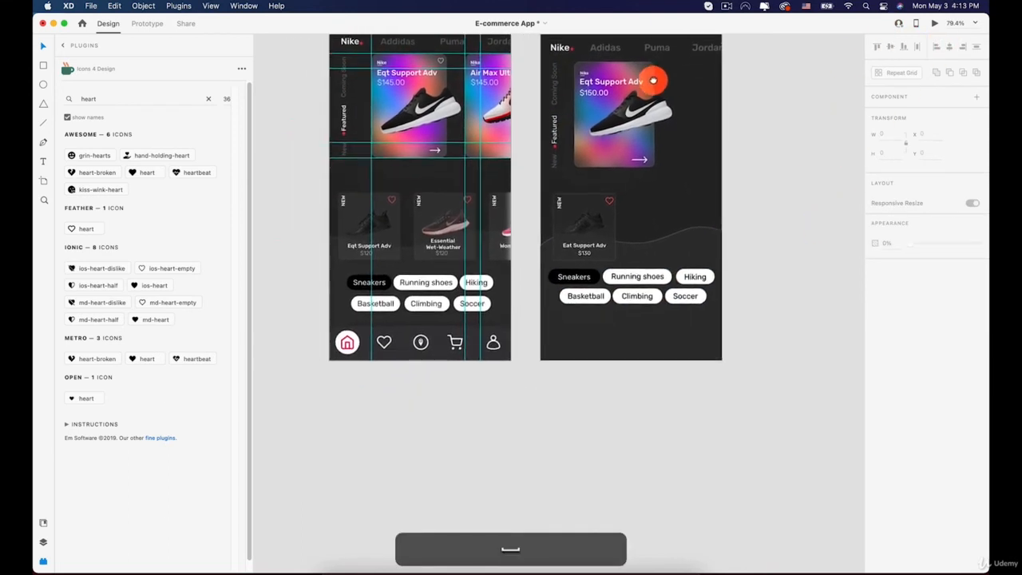
scroll(348, 347, "up", 4)
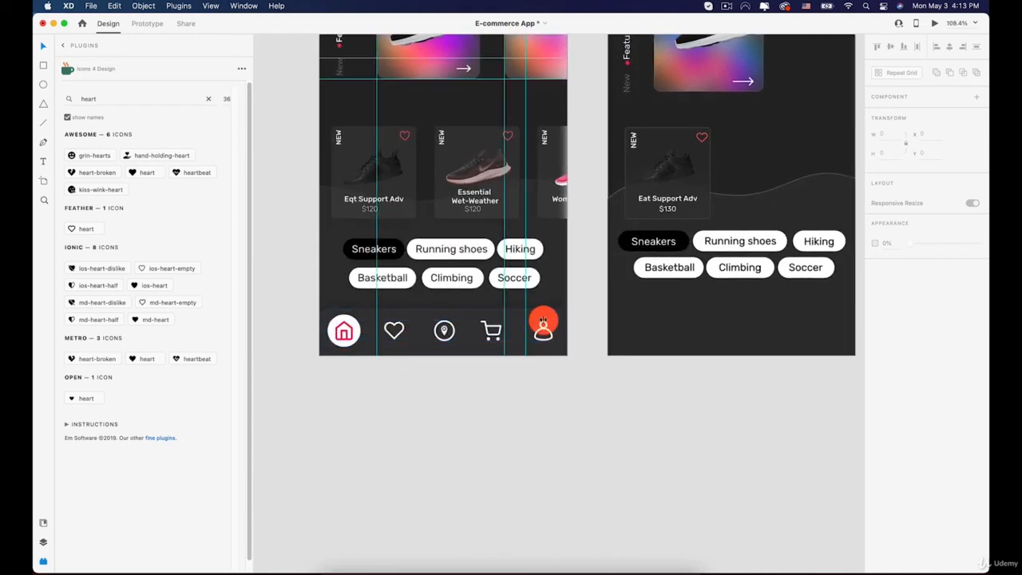
key("space")
left_click_drag(712, 310, 545, 305)
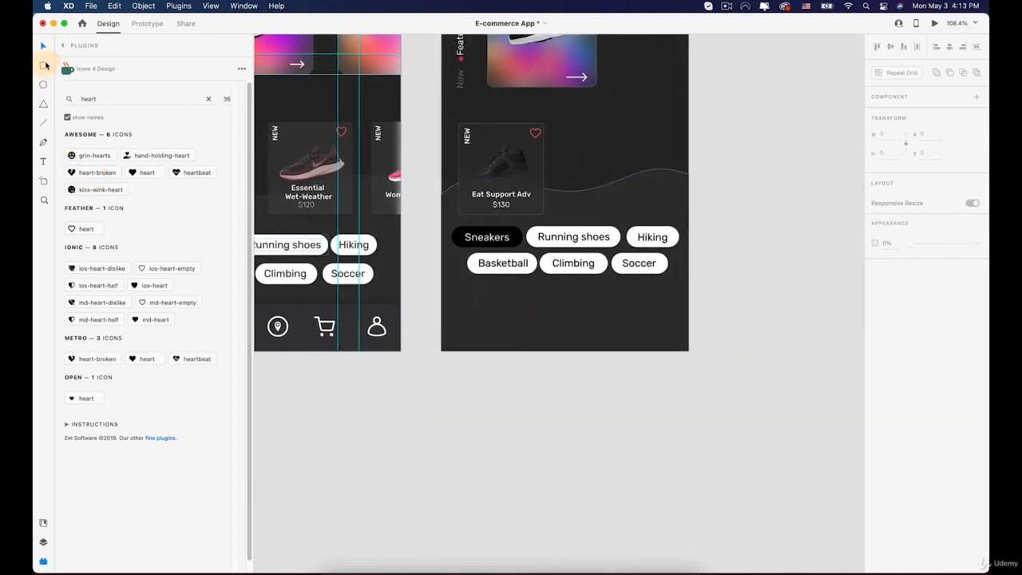
left_click(45, 64)
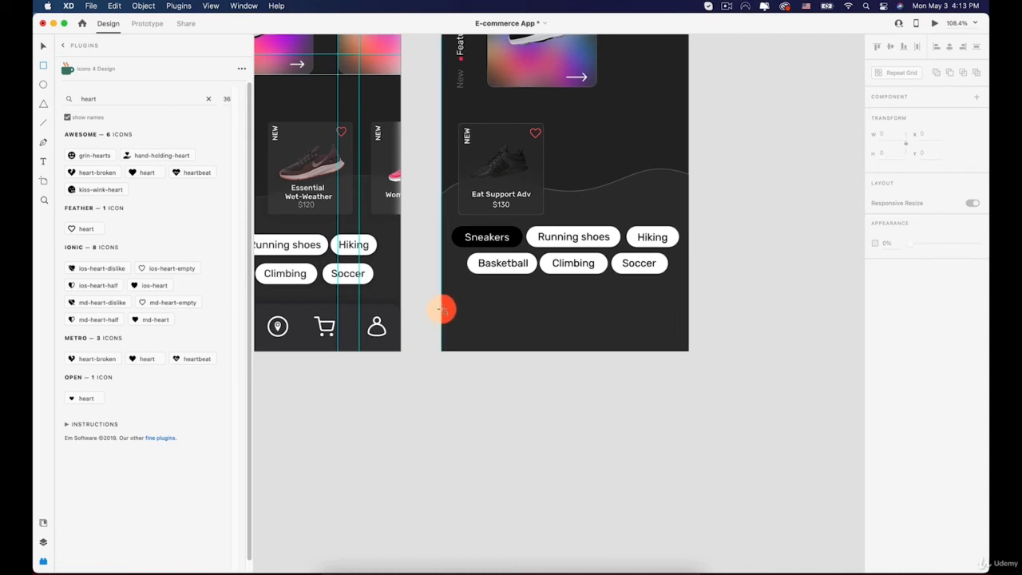
left_click_drag(444, 310, 688, 359)
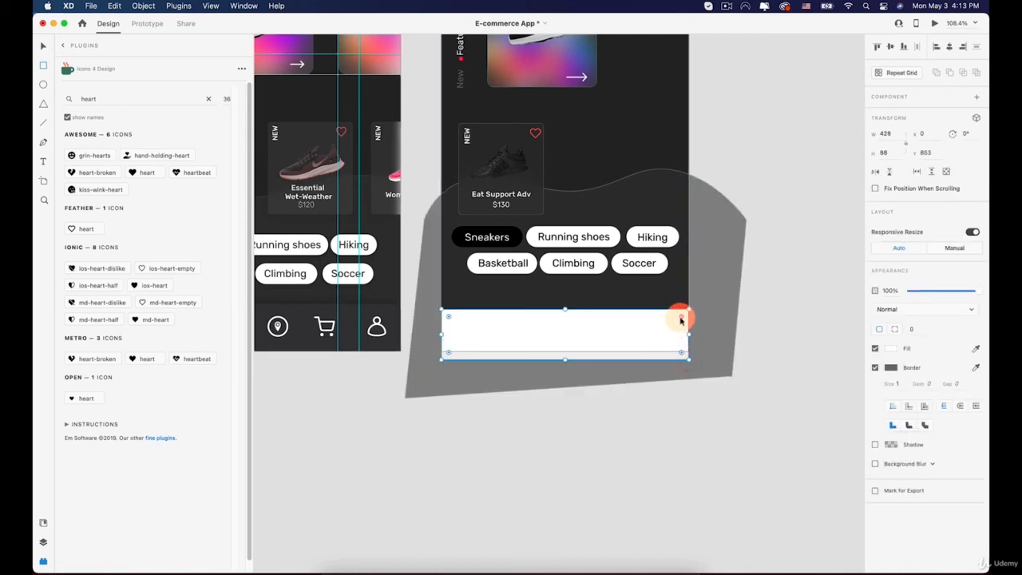
left_click_drag(681, 319, 677, 323)
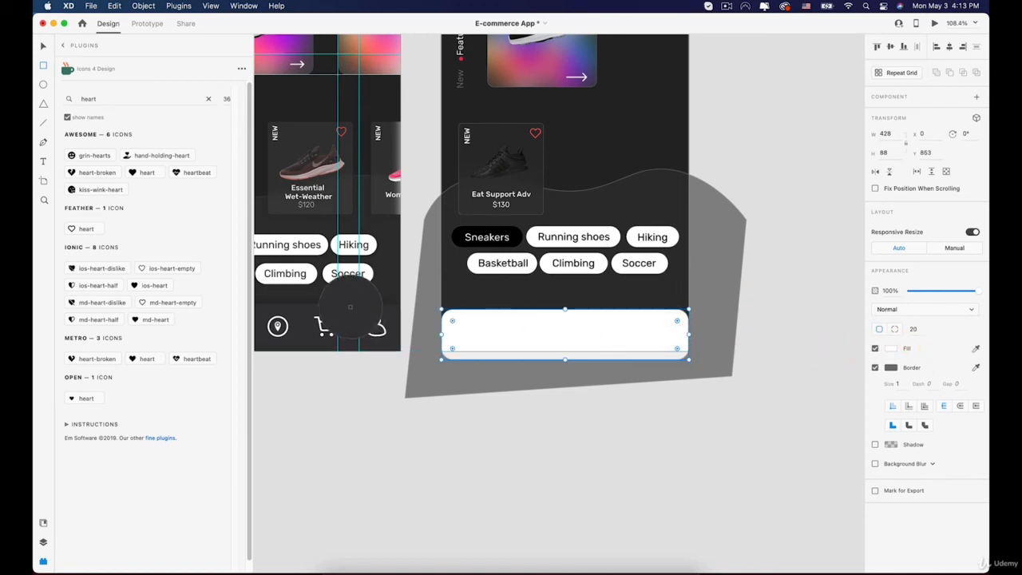
Step: Fill the bottom rectangle with the dark colour sampled from the reference navigation bar and remove its border
left_click(349, 316)
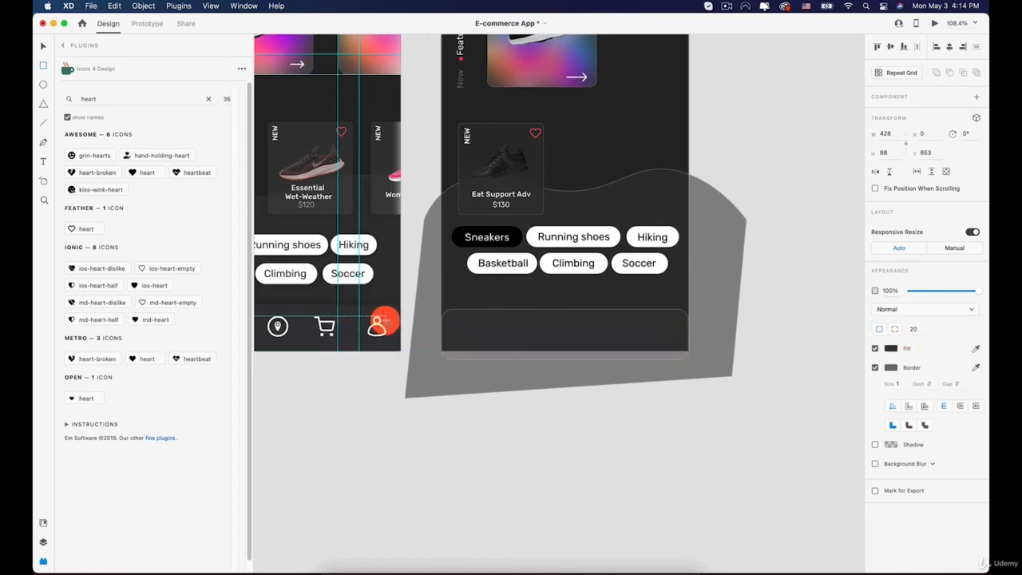
left_click(875, 368)
Step: Add a shadow to the bottom navigation bar with X 12, Y 3 and blur 24
left_click(874, 389)
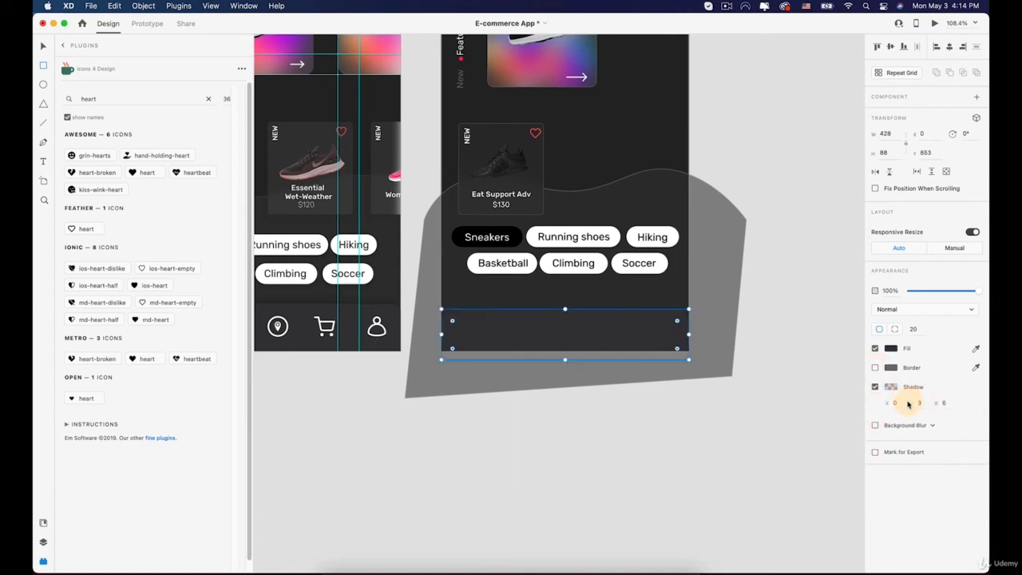
key("Up")
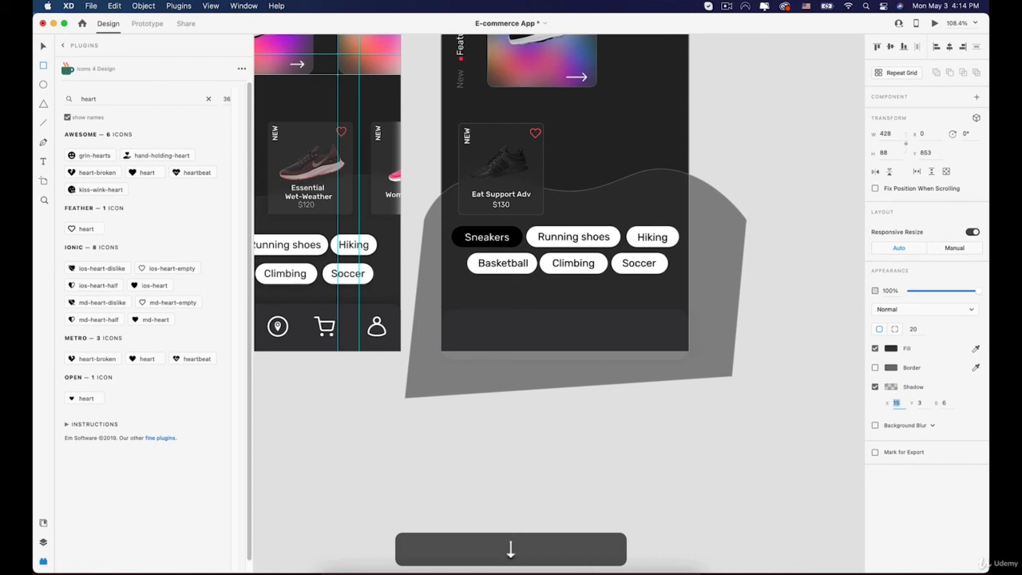
left_click(940, 405)
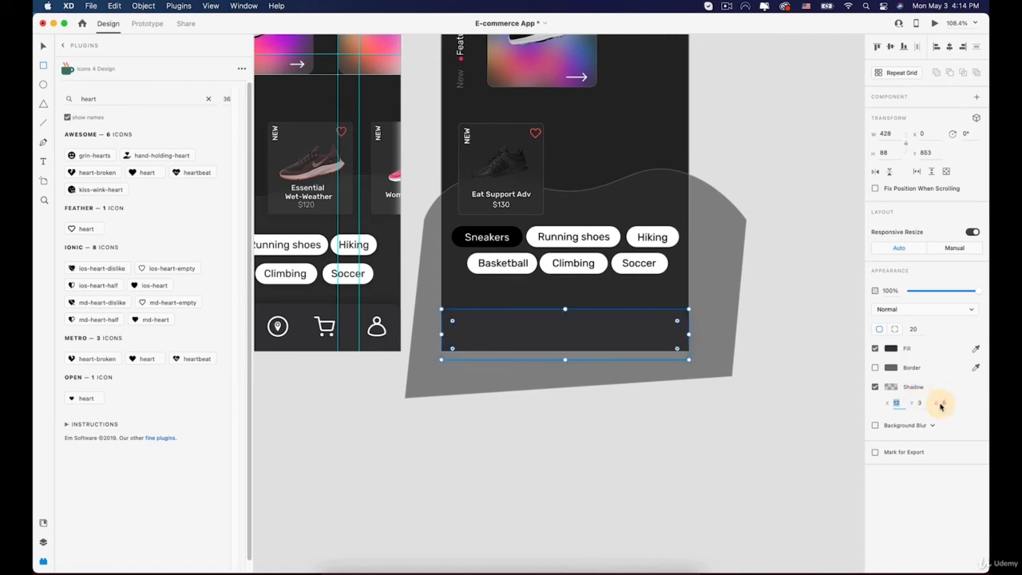
key("Up")
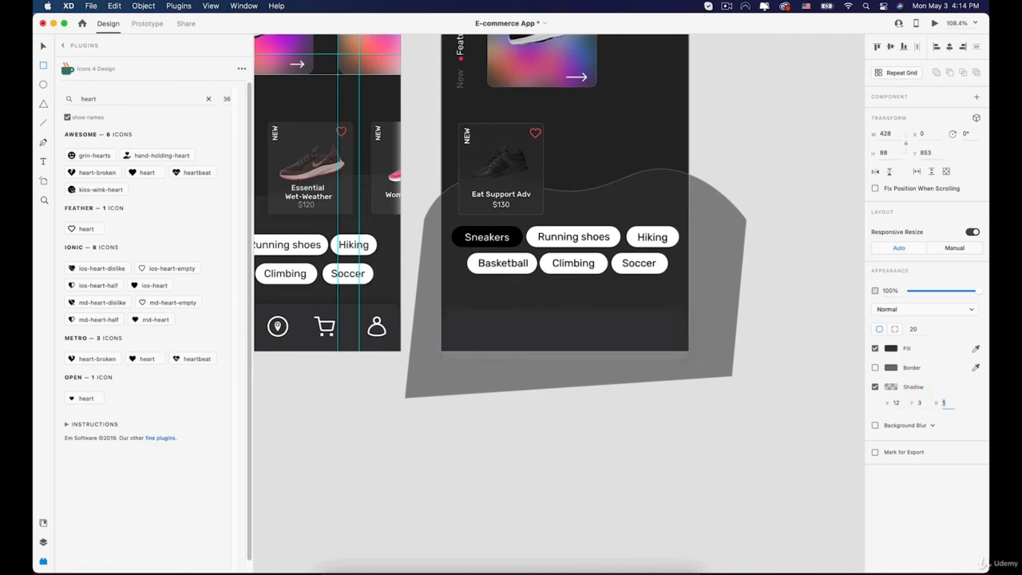
key("Up")
key("Up")
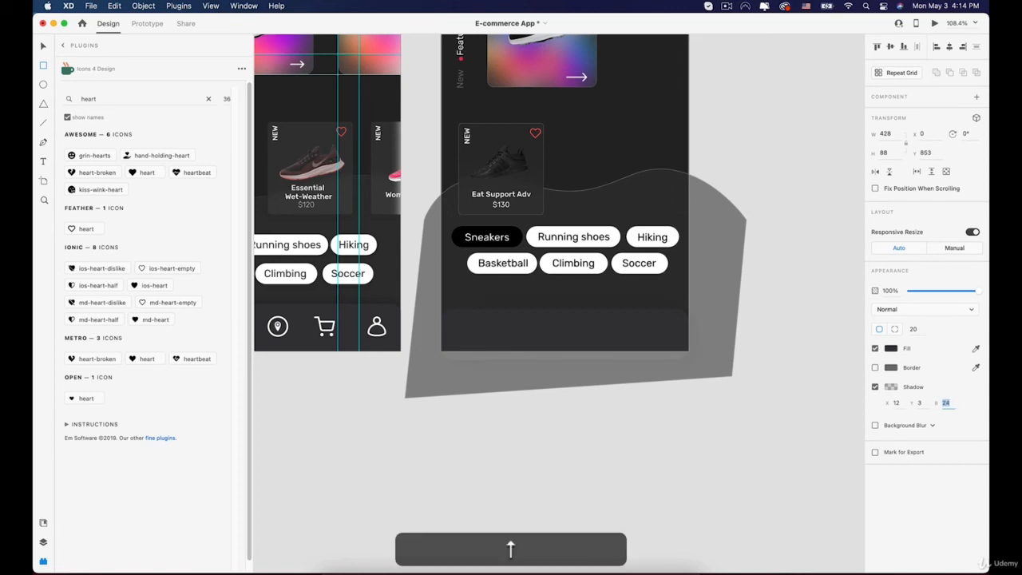
left_click(564, 437)
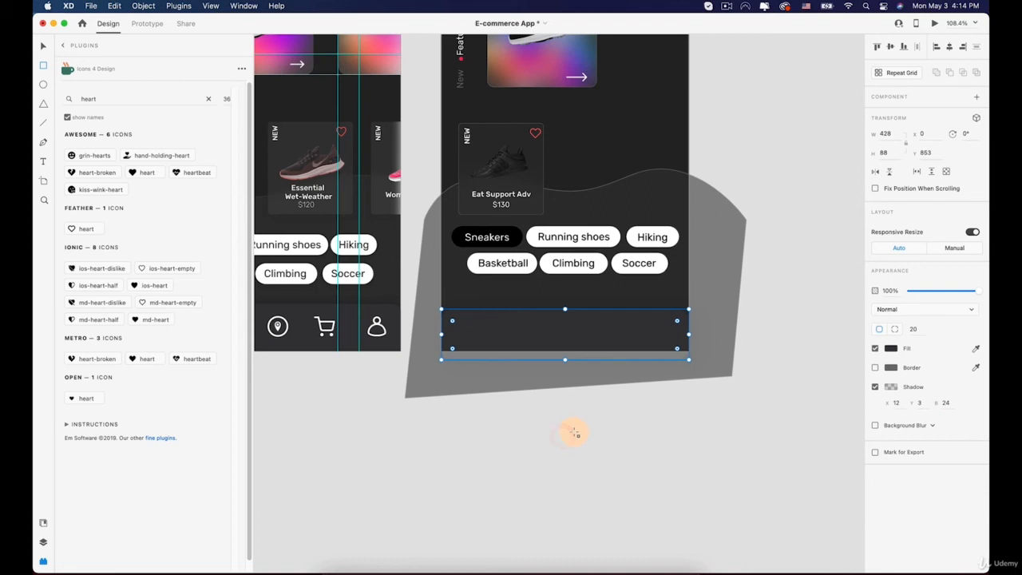
Step: Extend the navigation bar's top edge upward so the bar is about 96 px high, starting at about Y 845
key("v")
scroll(604, 447, "up", 4)
scroll(604, 448, "left", 4)
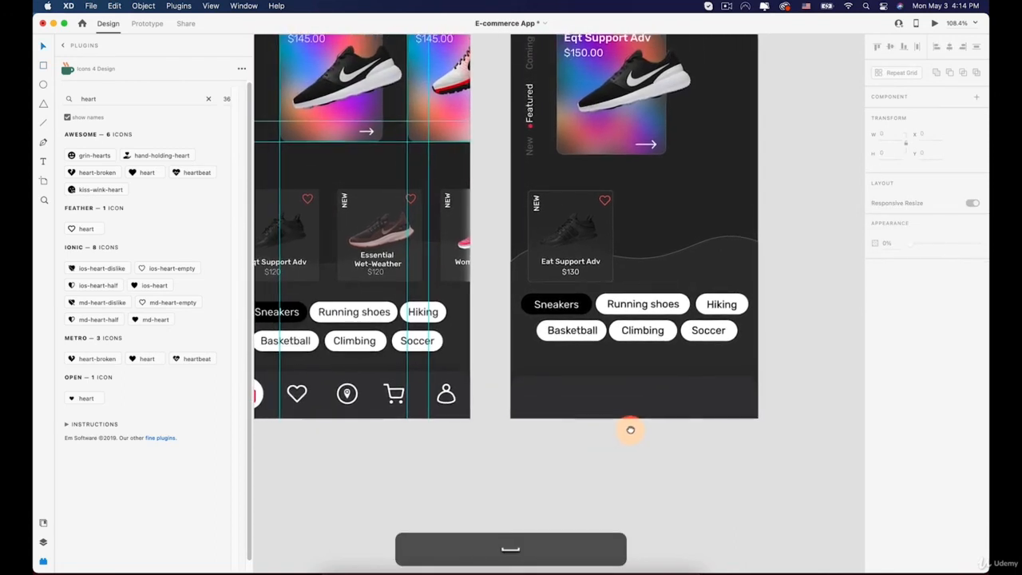
left_click(616, 397)
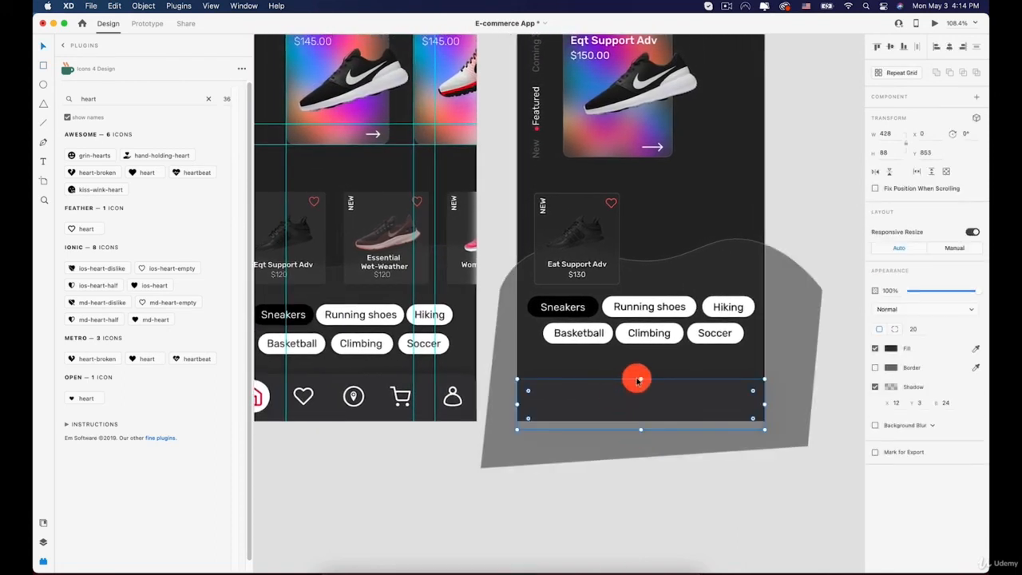
key("super+z")
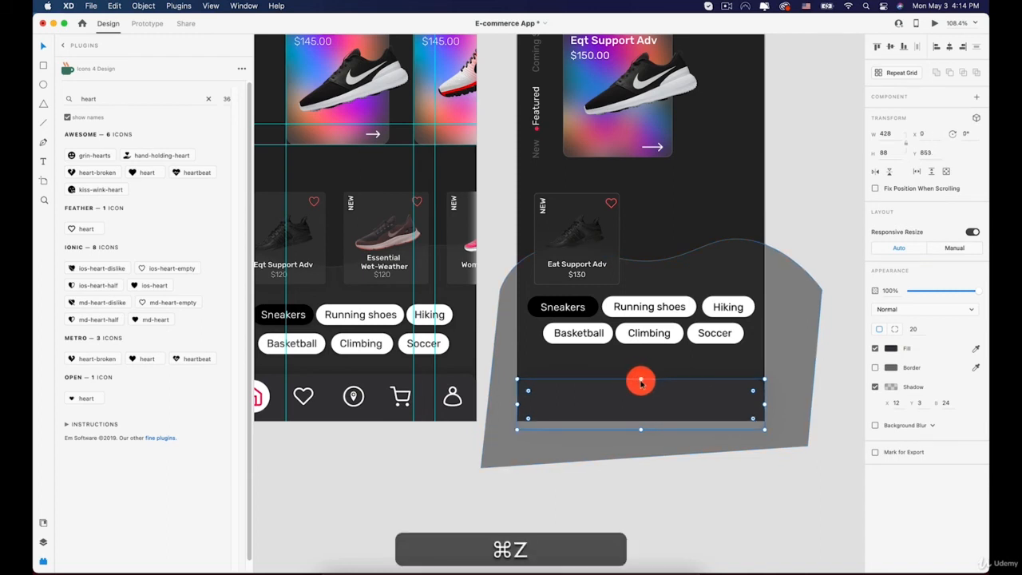
key("super+z")
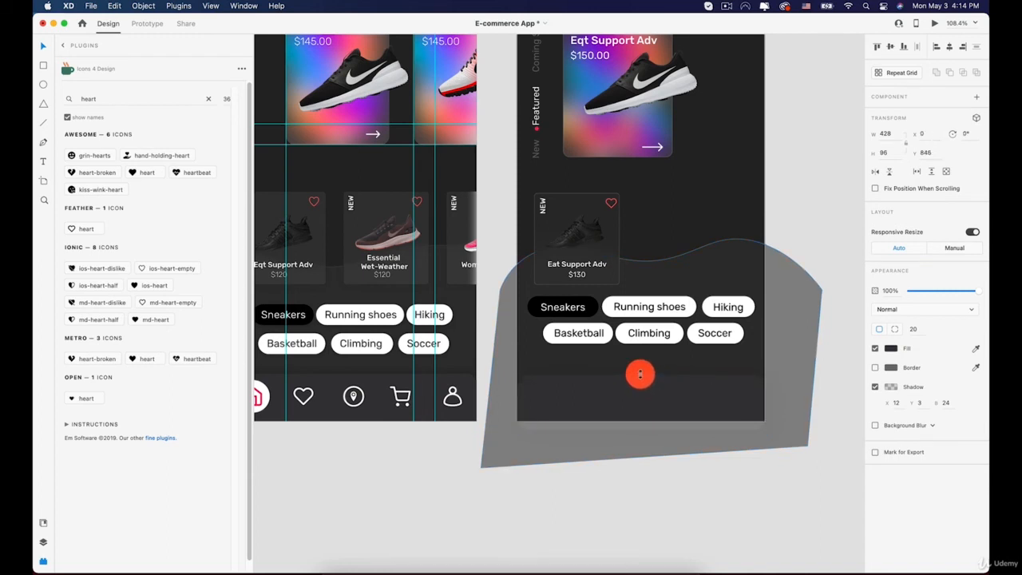
left_click(589, 411)
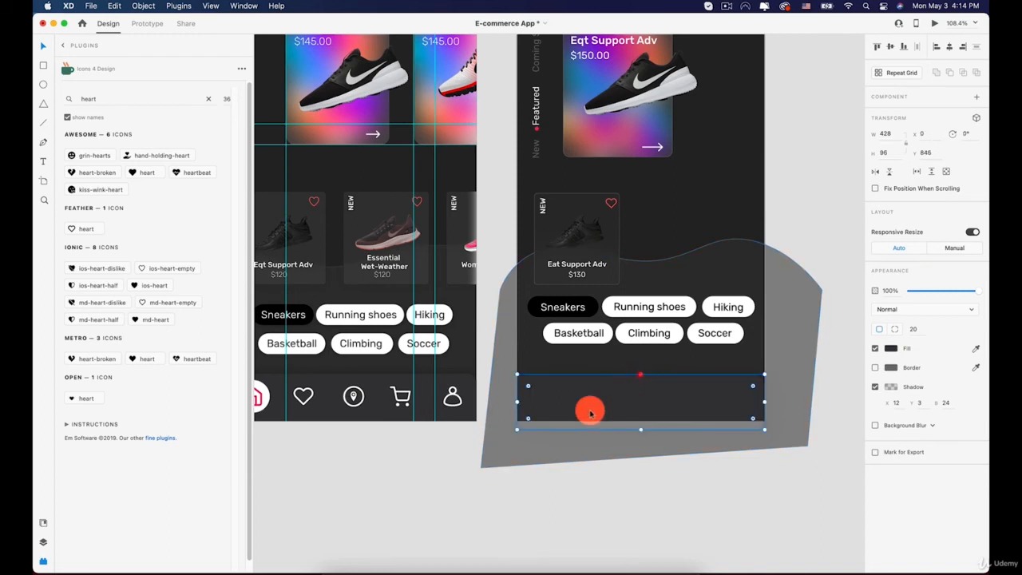
left_click(466, 480)
left_click(645, 415)
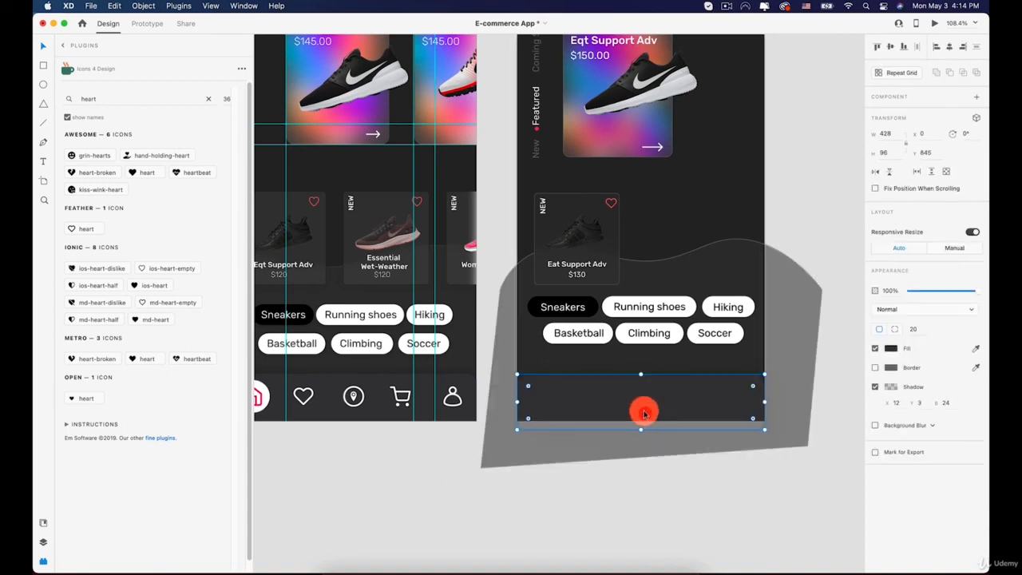
left_click(400, 490)
Step: Search the Icons 4 Design plugin for home, insert the Feather home icon and place it just beside the new artboard
key("space")
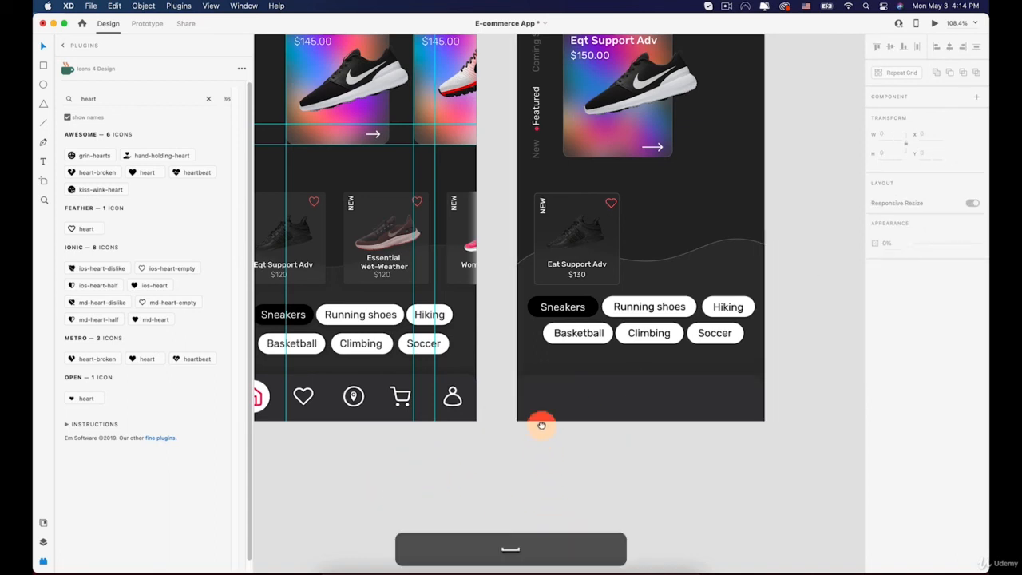
left_click_drag(540, 426, 617, 380)
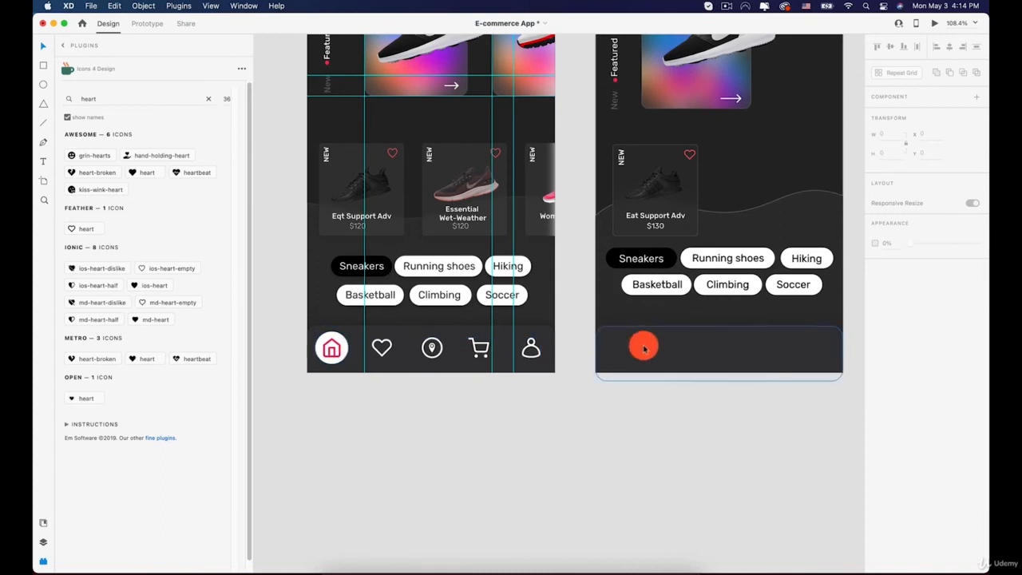
key("space")
left_click_drag(684, 341, 655, 331)
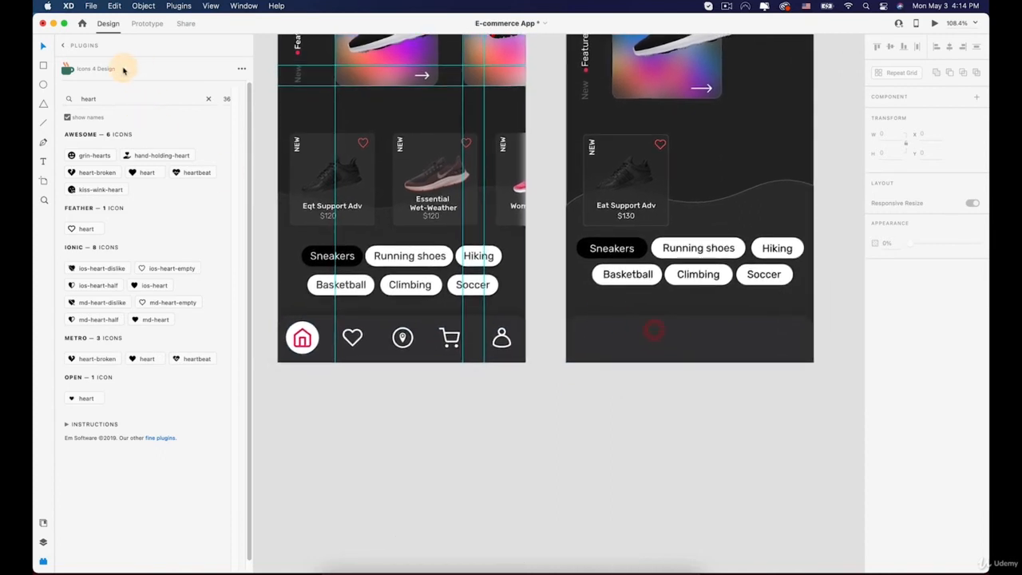
left_click(63, 45)
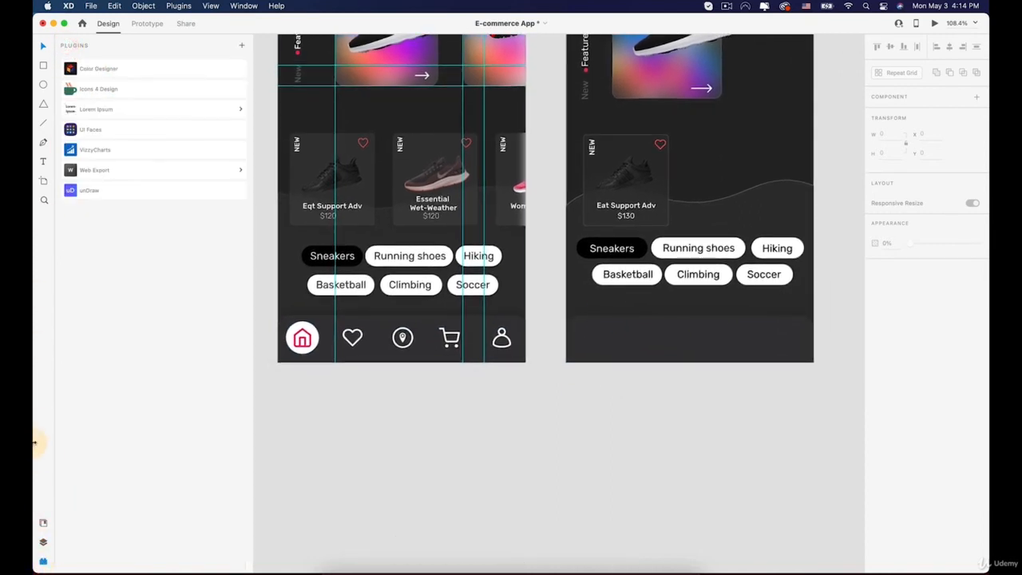
left_click(119, 90)
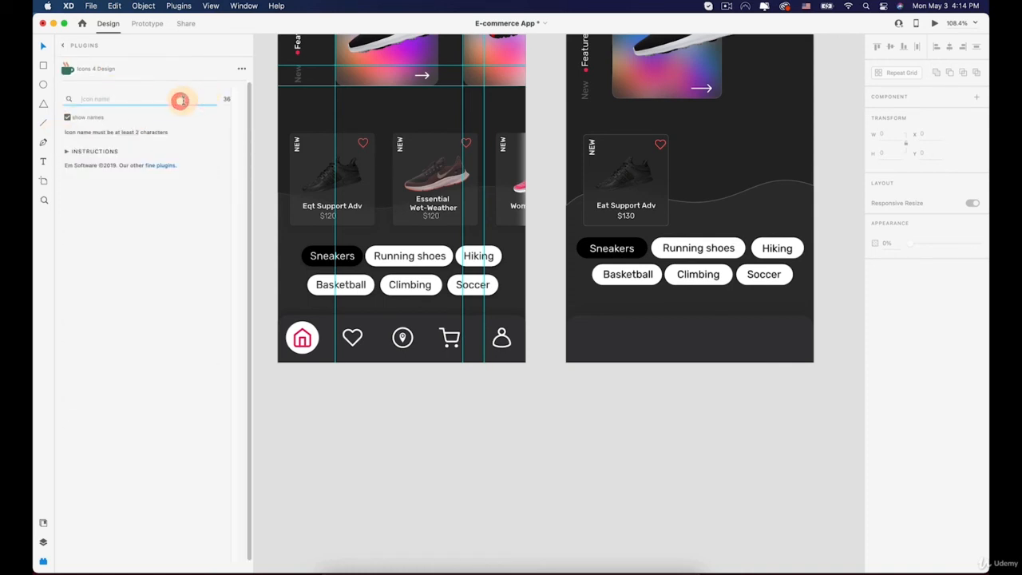
type("home")
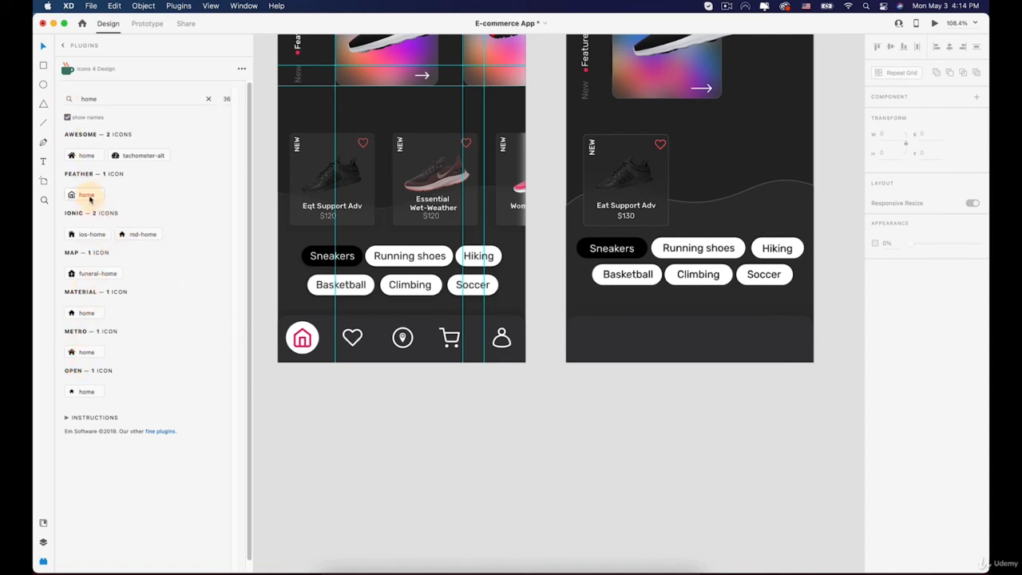
left_click(648, 351)
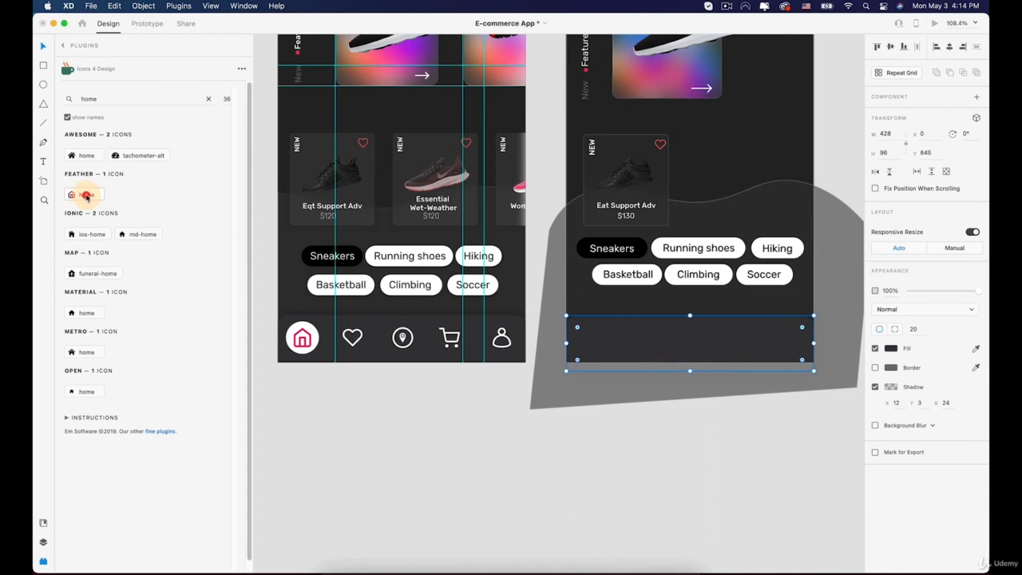
left_click(86, 196)
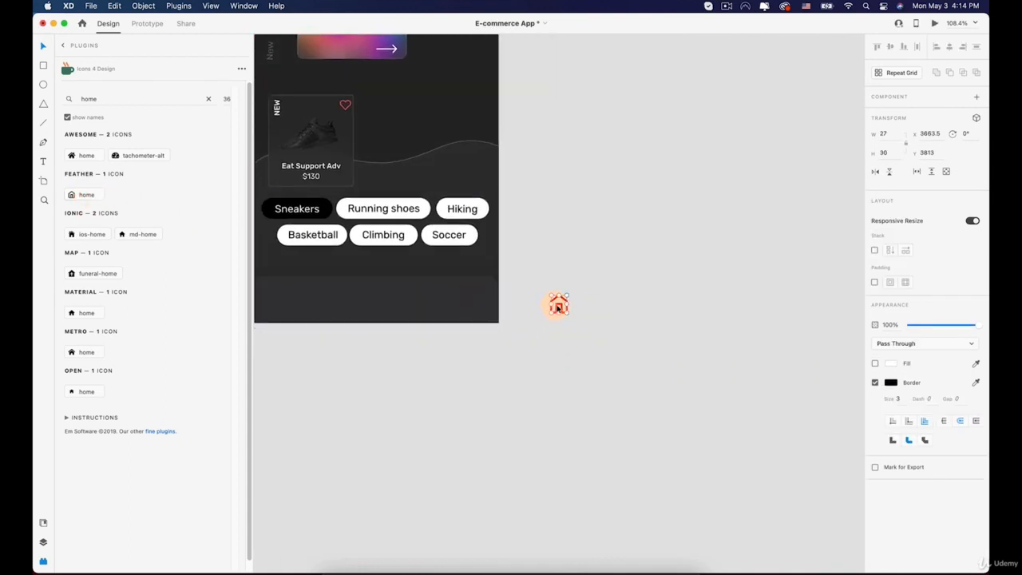
left_click(573, 312)
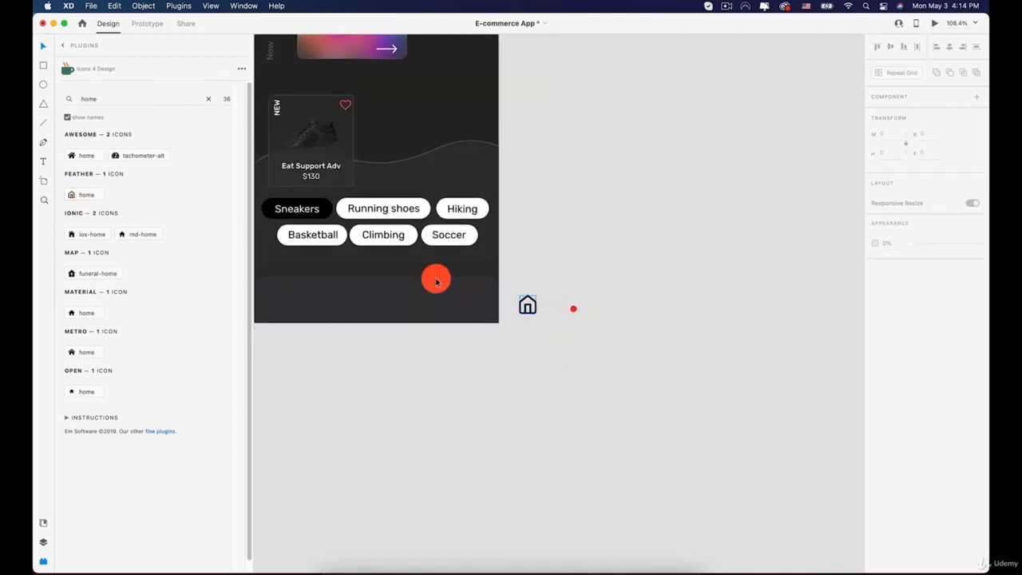
Step: Search the icon plugin for heart
key("space")
left_click_drag(330, 240, 679, 220)
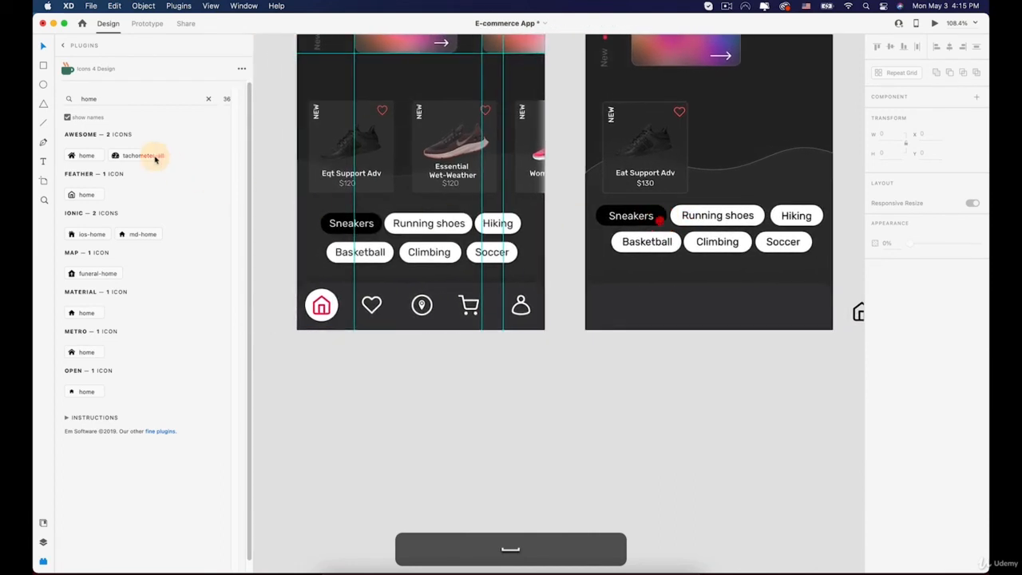
left_click(207, 99)
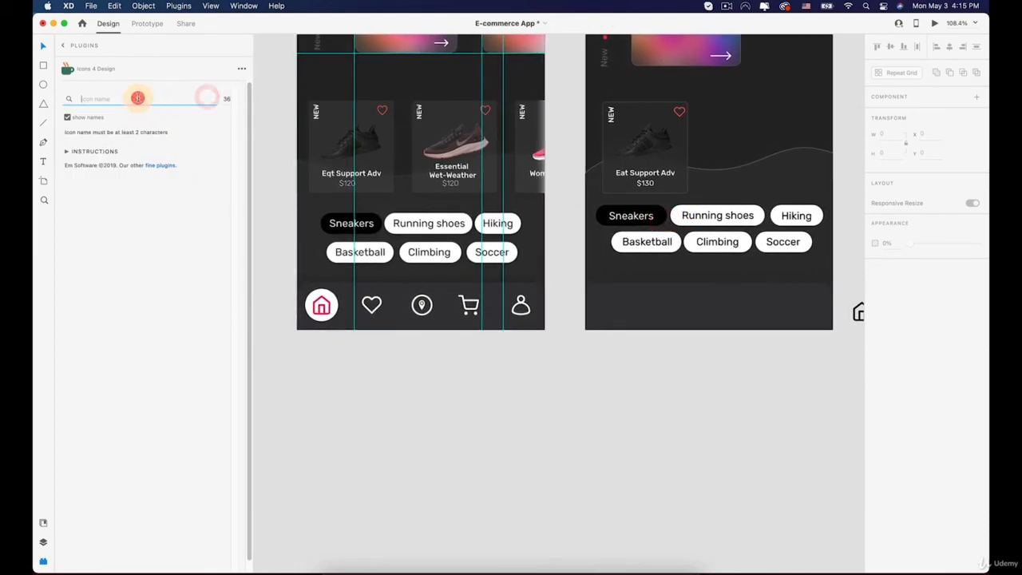
type("heart")
key("Return")
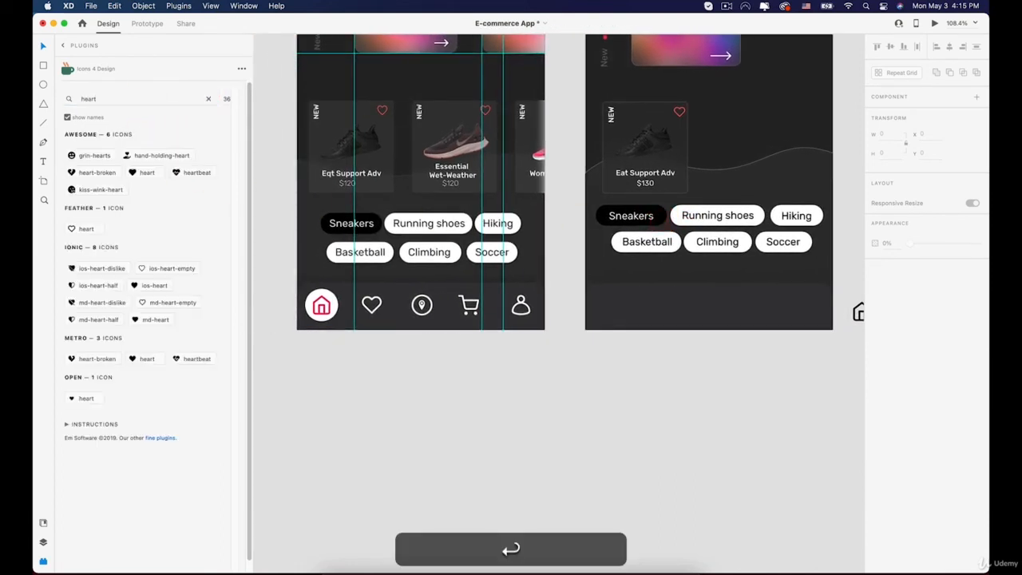
left_click(71, 229)
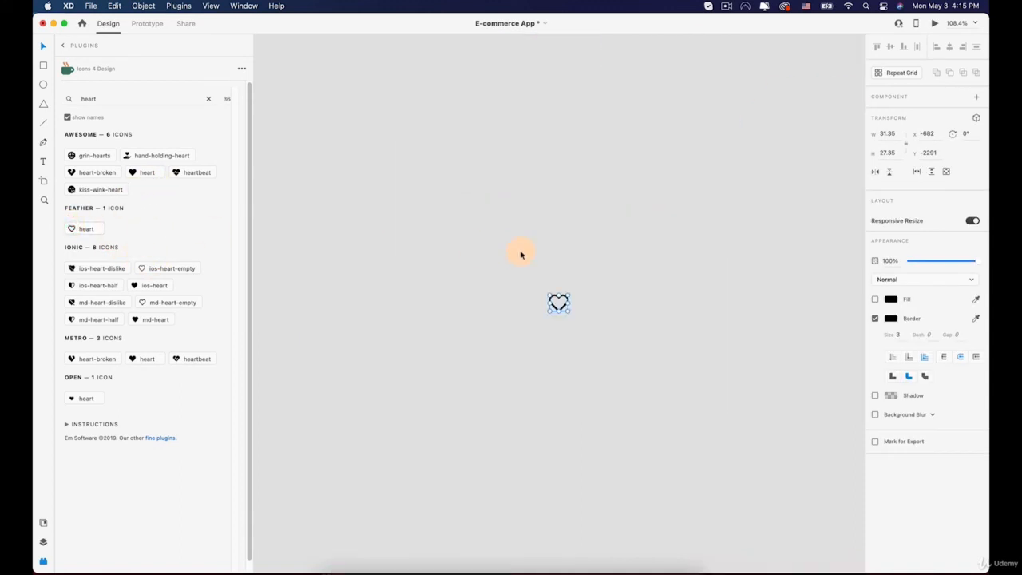
key("cmd+z")
key("space")
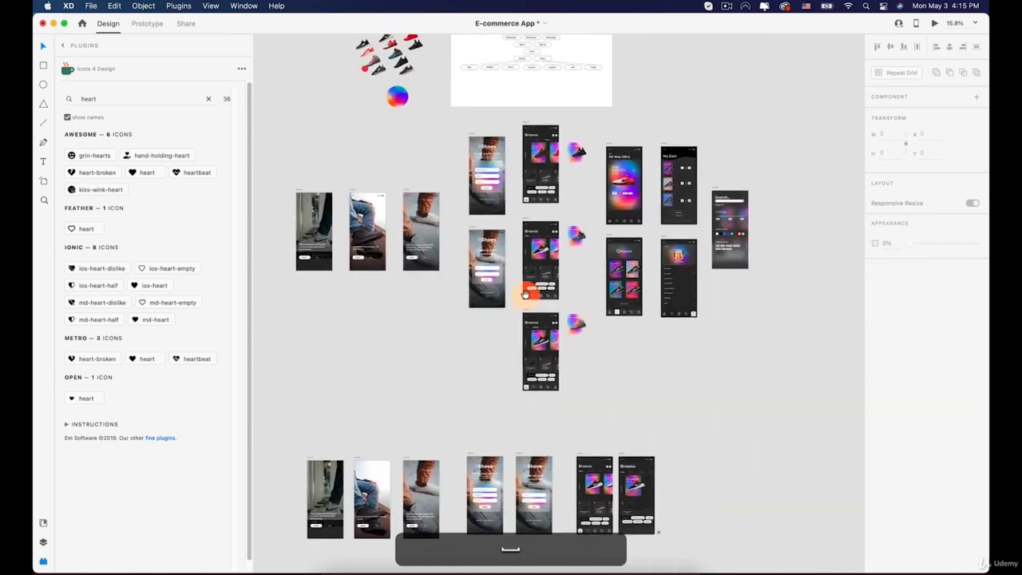
left_click_drag(525, 295, 362, 69)
scroll(476, 301, "up", 8)
key("space")
left_click_drag(635, 428, 578, 291)
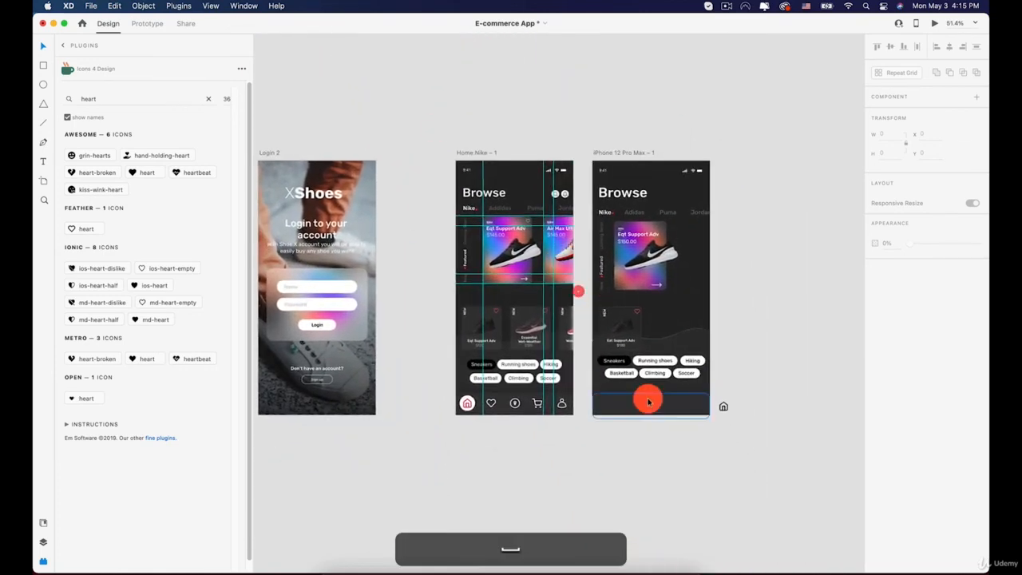
Step: With the new artboard's navigation bar selected, insert the Feather heart icon beside the home icon
left_click(648, 402)
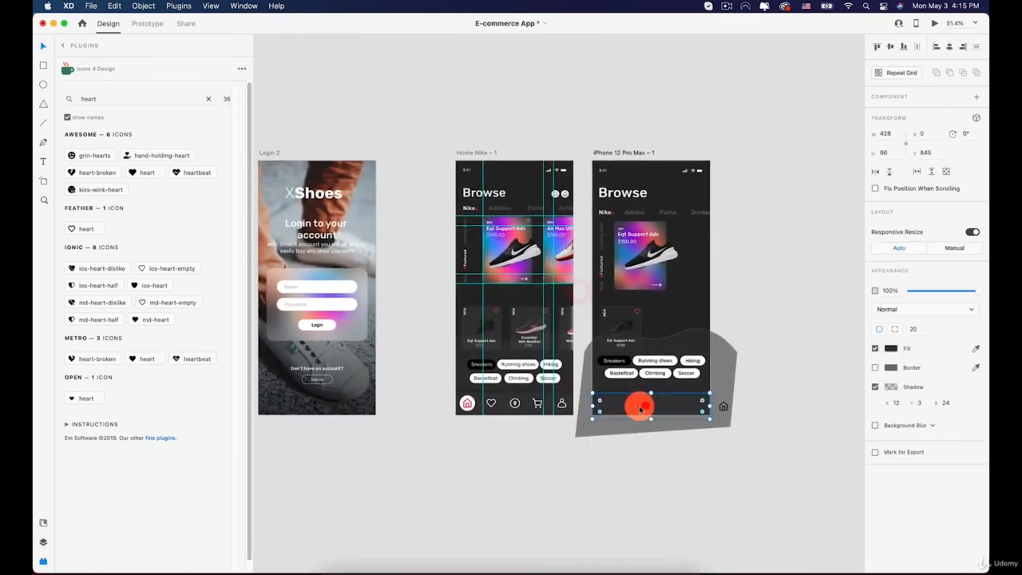
left_click(88, 229)
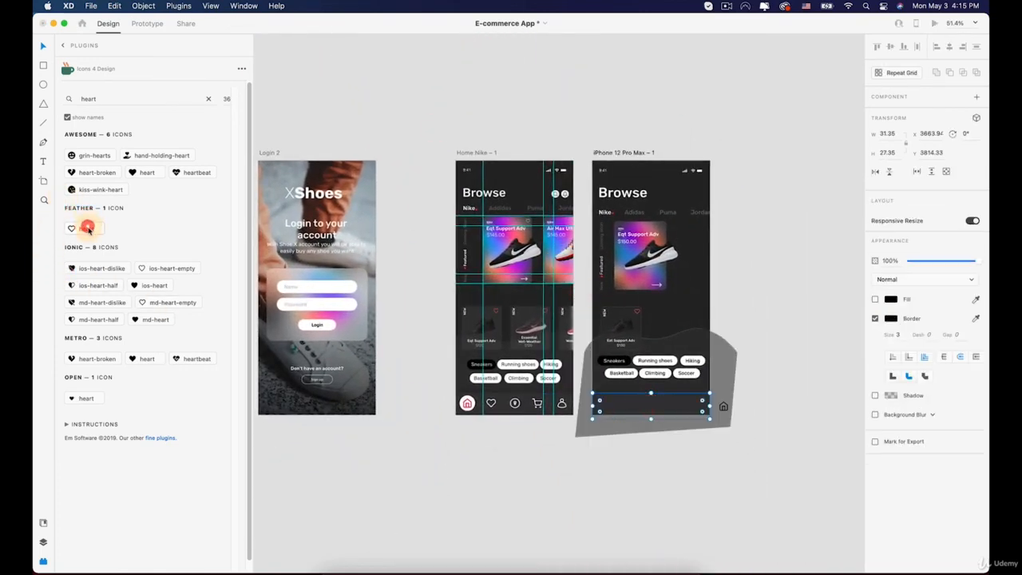
left_click(624, 400)
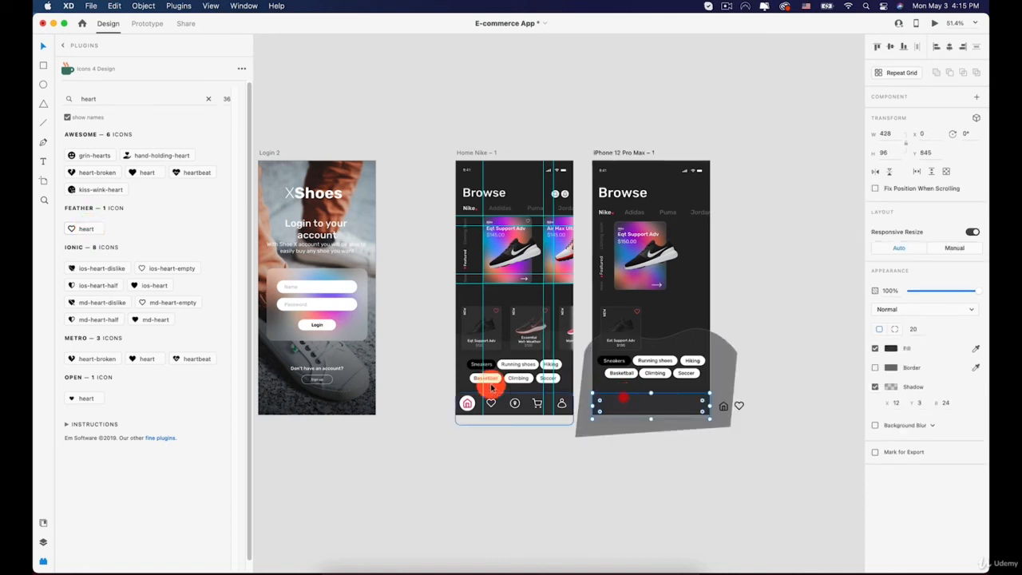
Step: Search the icon plugin for location and insert the Material location-on icon beside the new artboard
left_click(207, 99)
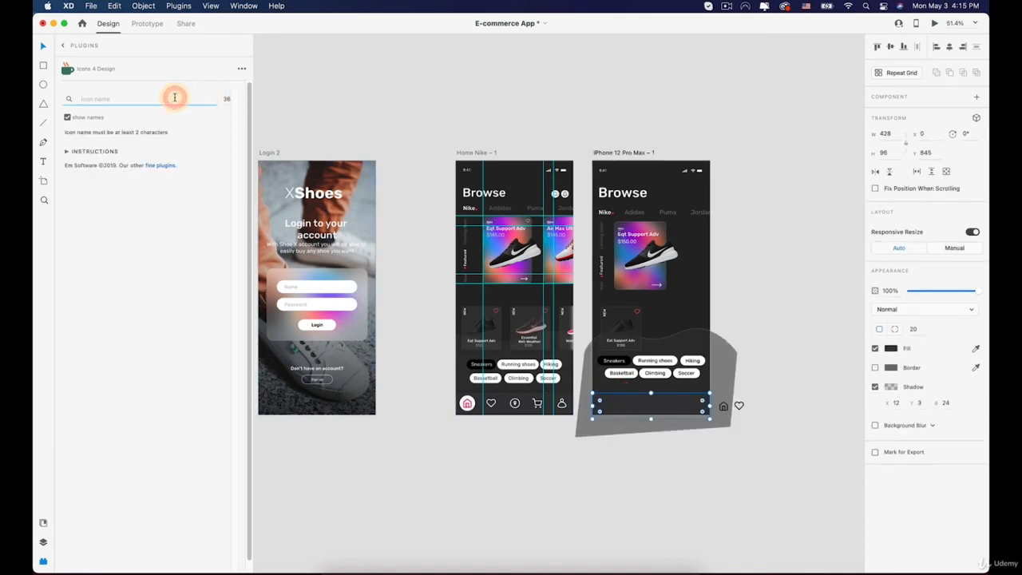
type("location")
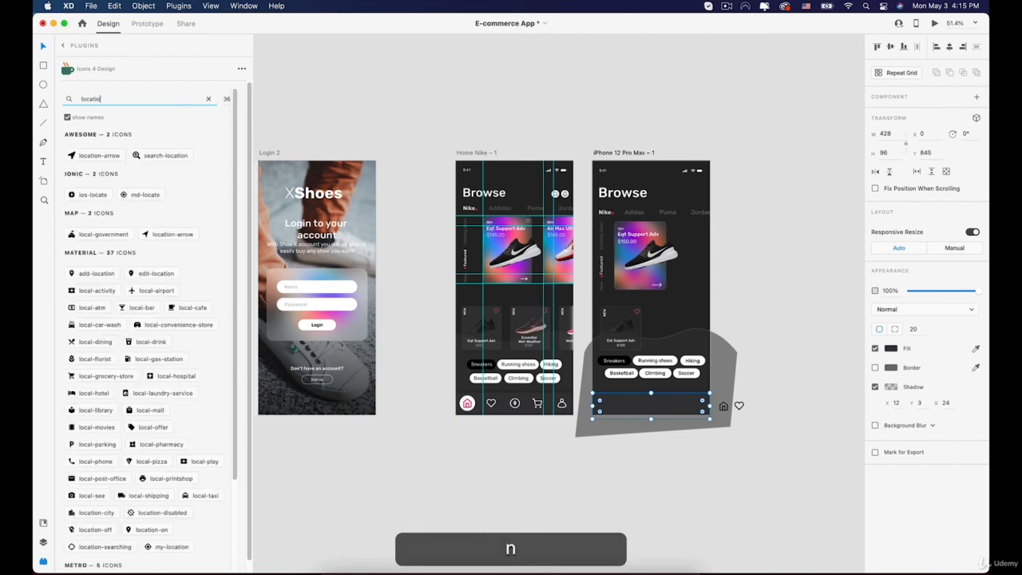
key("Return")
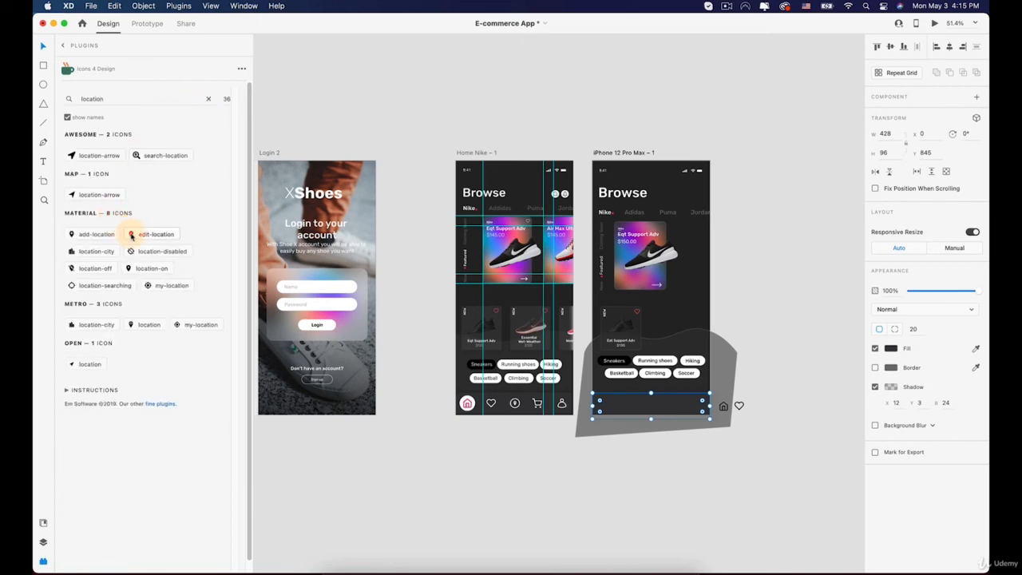
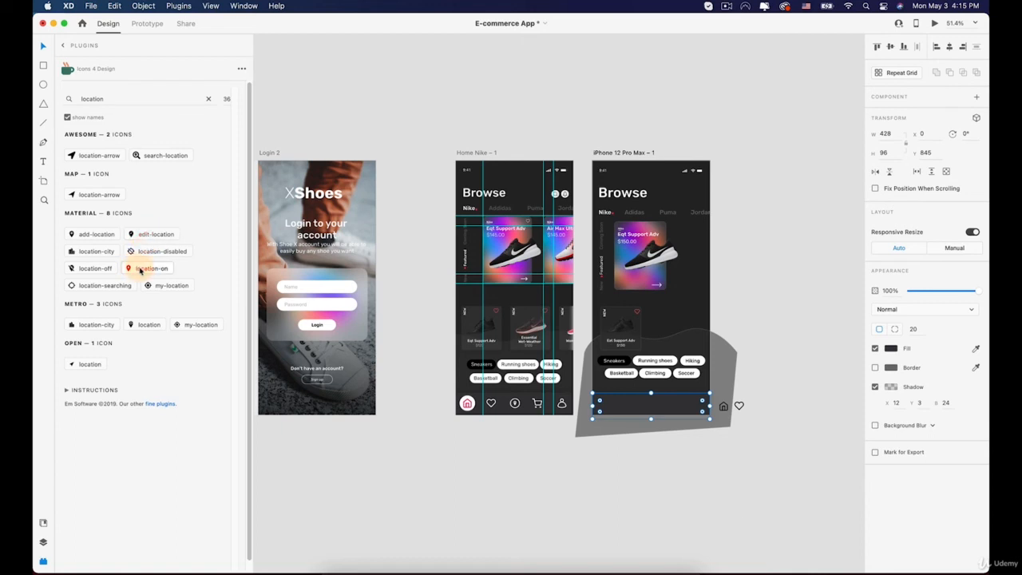
left_click(139, 270)
left_click(629, 411)
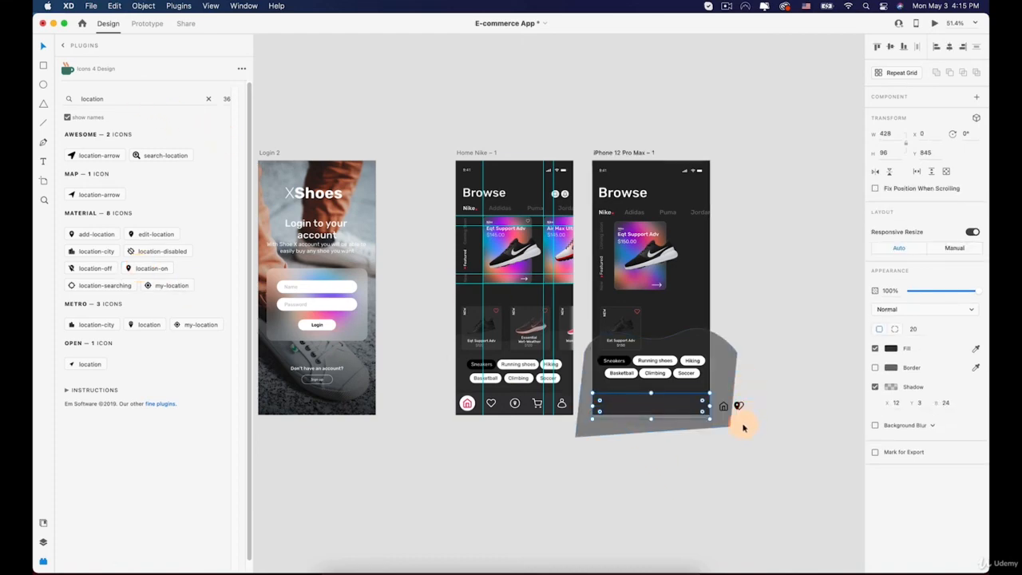
Step: Place the location icon just past the heart icon, level with the home and heart icons beside the new artboard
scroll(739, 422, "up", 5)
left_click(736, 390)
left_click_drag(766, 392, 771, 387)
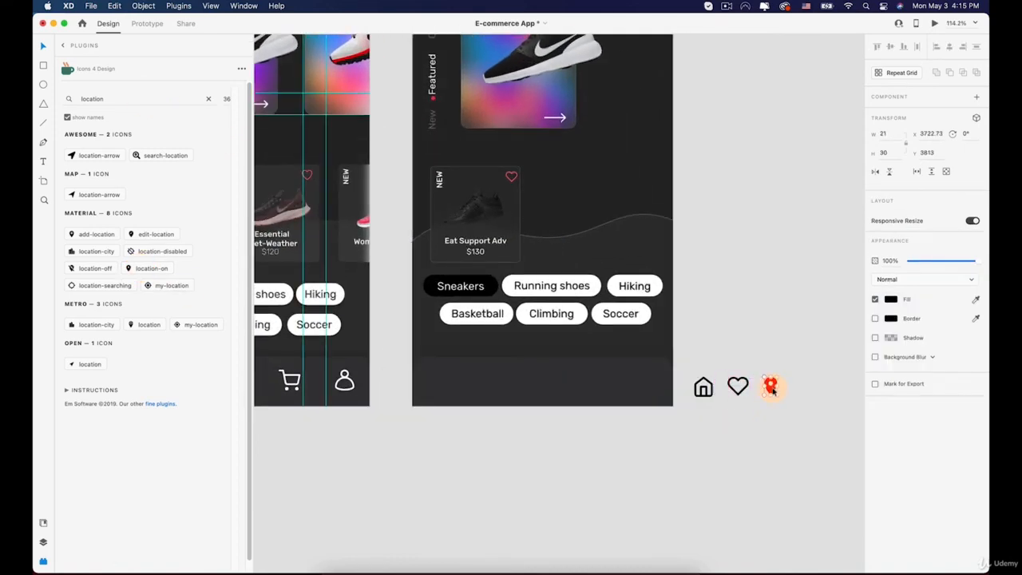
Step: With the new artboard's navigation bar selected, search the icon plugin for cart and insert the Feather shopping-cart icon
key("space")
left_click_drag(380, 283, 491, 268)
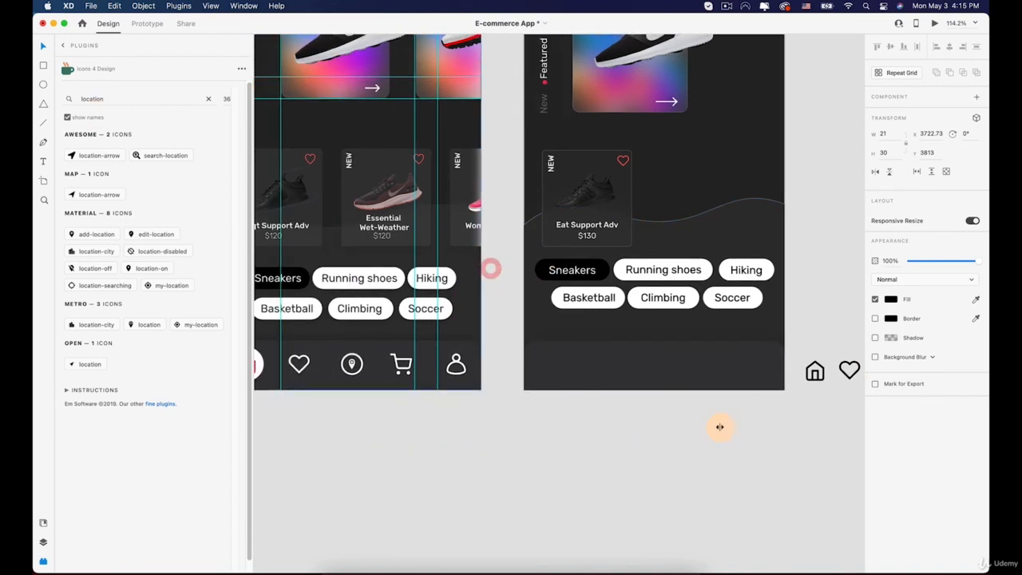
left_click(748, 370)
double_click(134, 102)
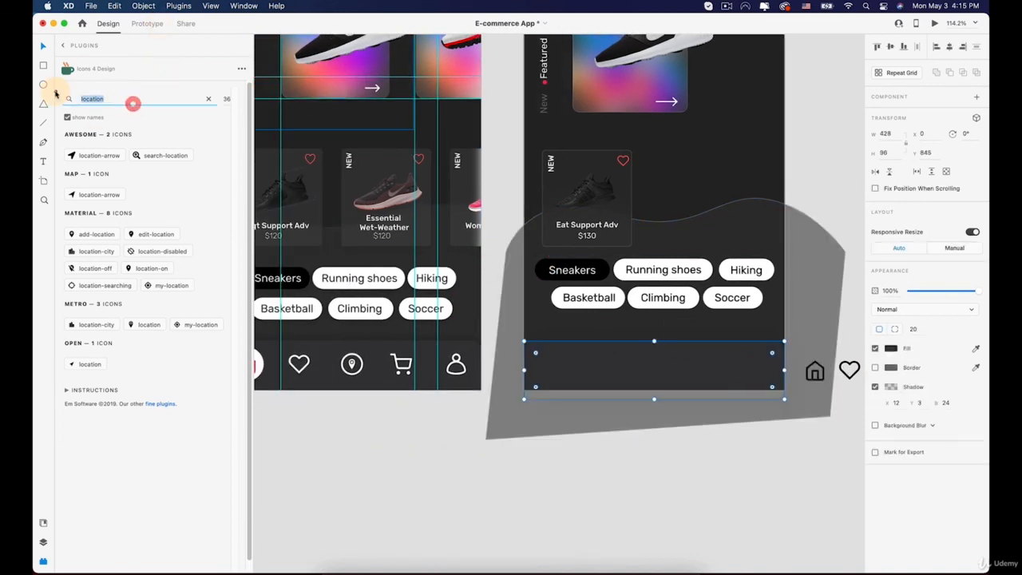
type("cart")
key("Return")
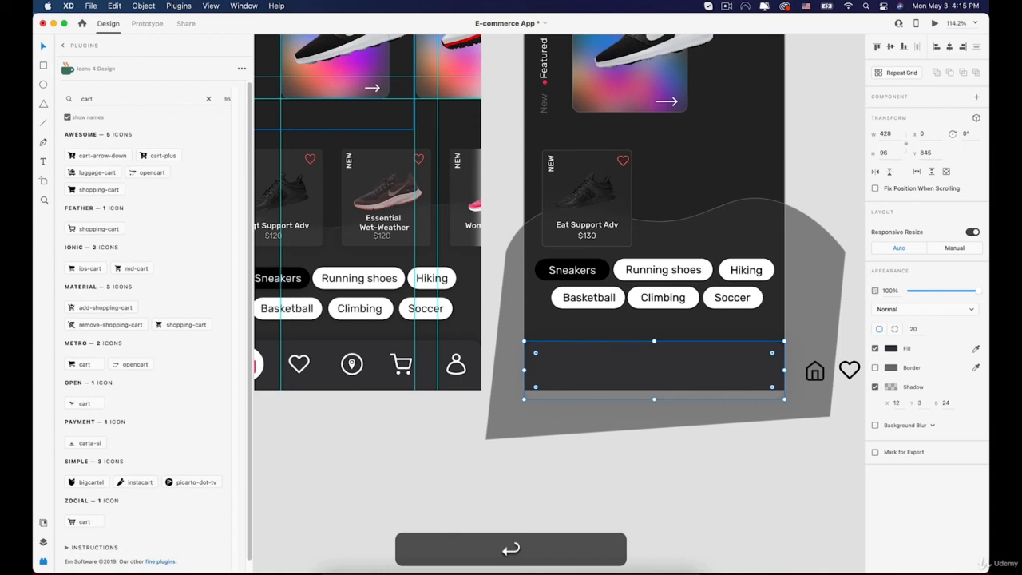
scroll(565, 331, "down", 5)
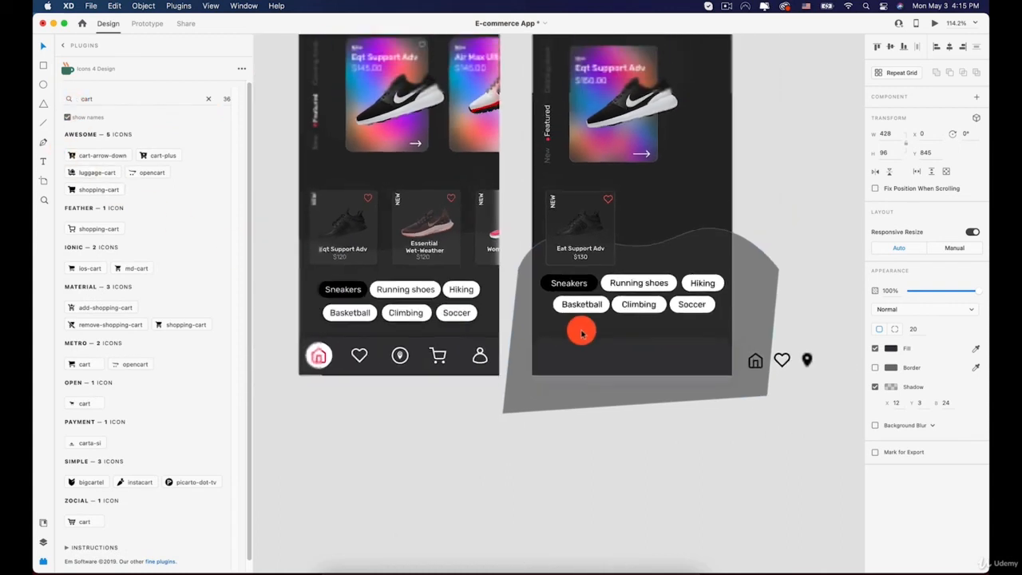
left_click(92, 229)
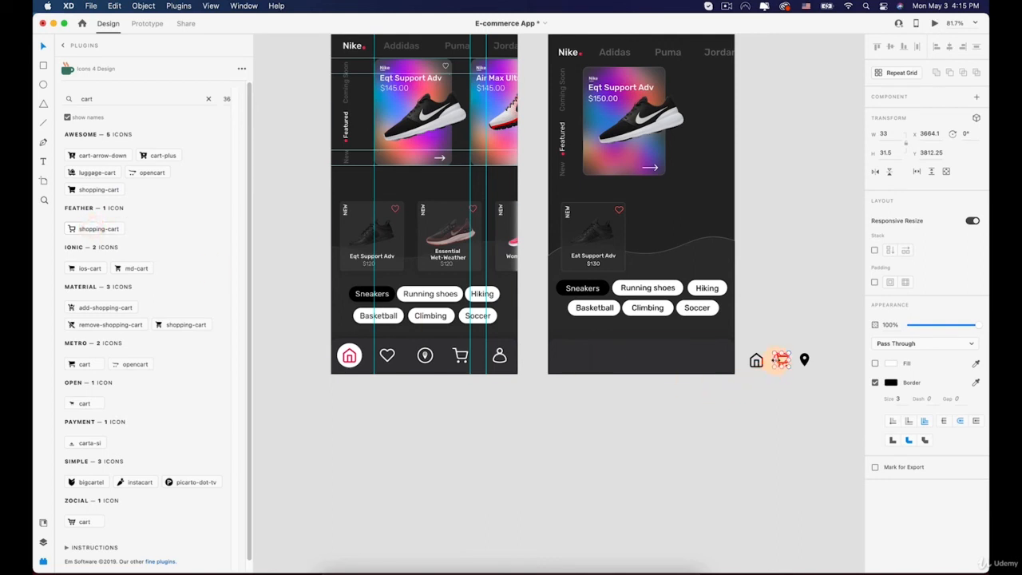
Step: Move the overlapping heart and cart icons above the icon row, and place the cart on its own directly above the heart
double_click(782, 361)
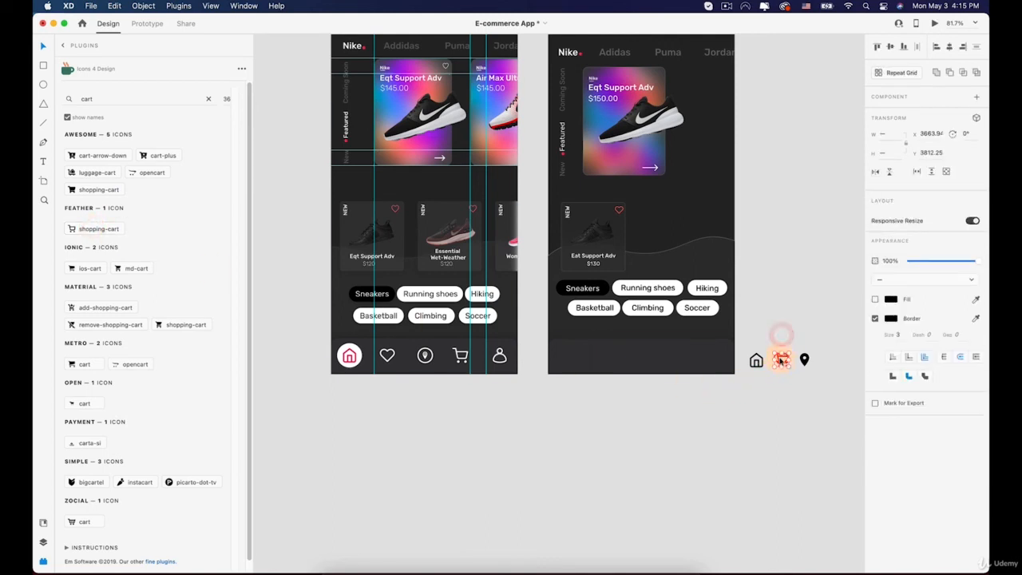
scroll(786, 362, "up", 5)
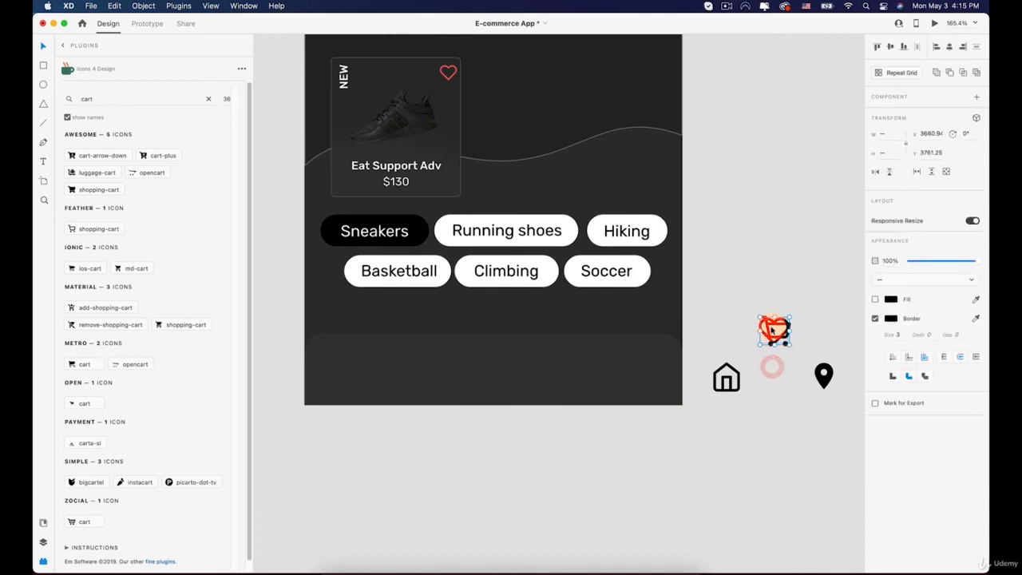
left_click_drag(767, 326, 746, 294)
key("super+z")
key("super+z")
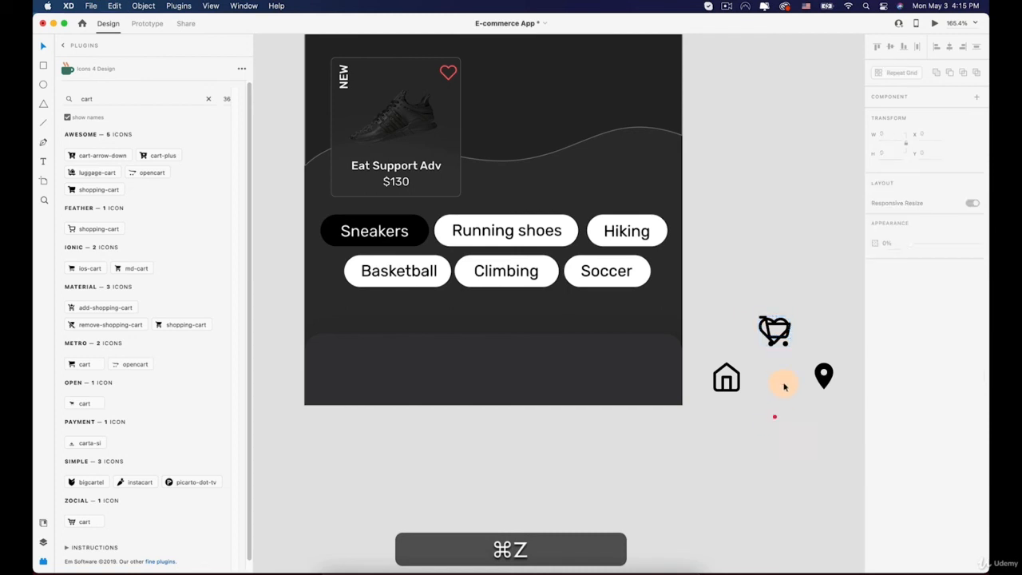
left_click_drag(772, 315, 771, 293)
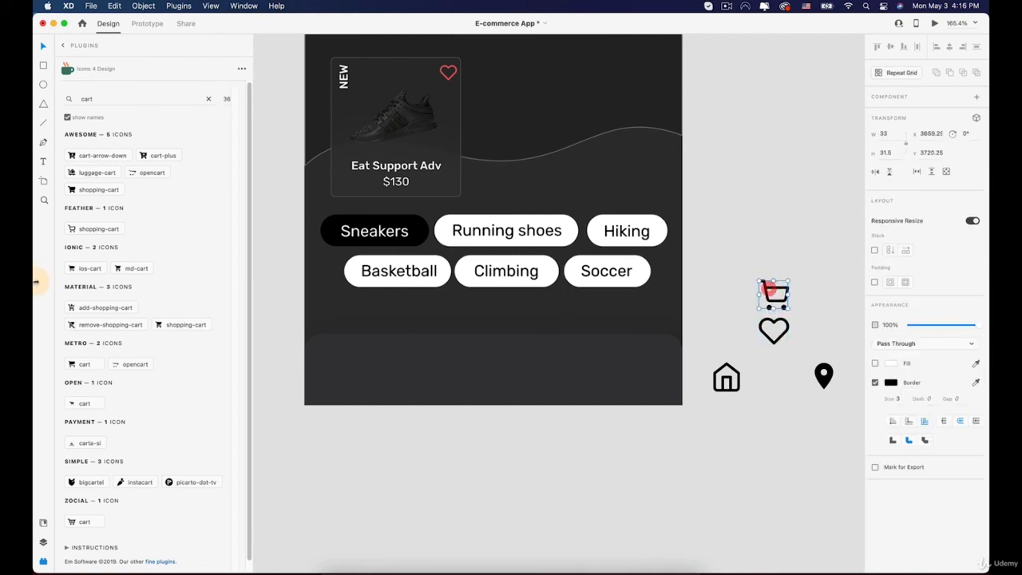
Step: Check the profile icon in the original home screen's navigation bar and search the icon plugin for profile
scroll(374, 334, "down", 5)
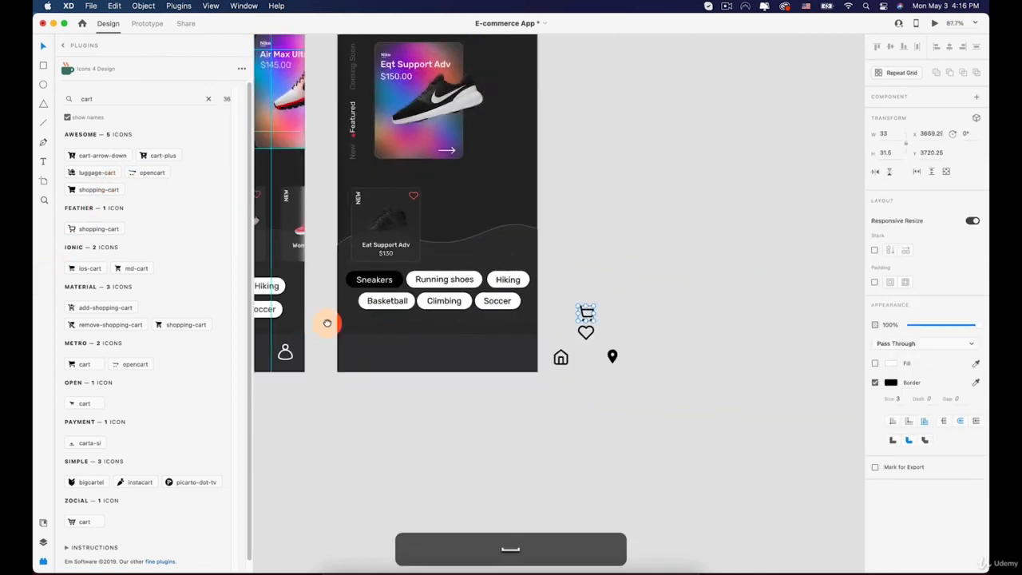
left_click_drag(326, 319, 439, 325)
left_click(416, 366)
scroll(416, 366, "up", 8)
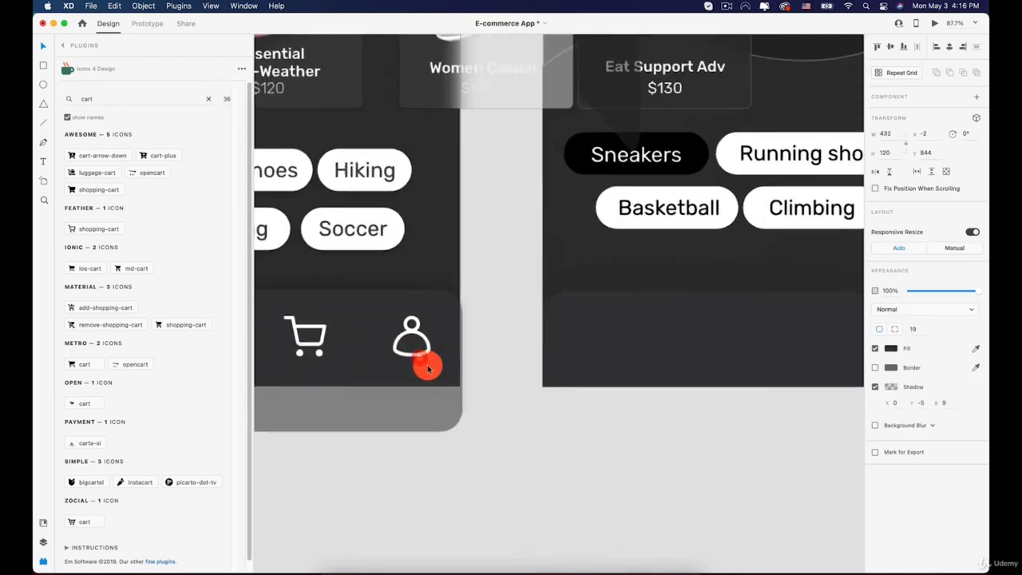
left_click(208, 99)
left_click(173, 99)
type("p")
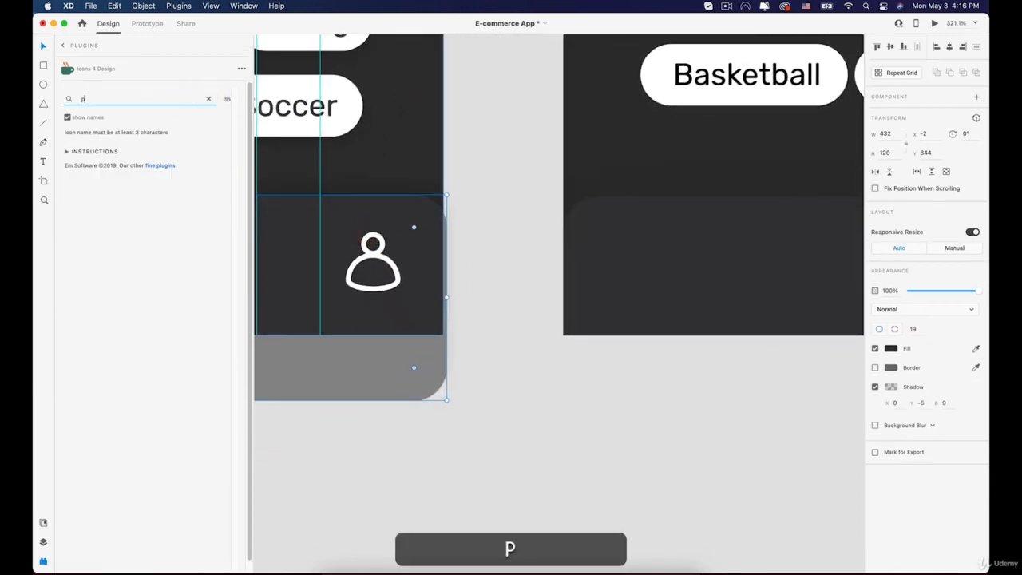
type("rofile")
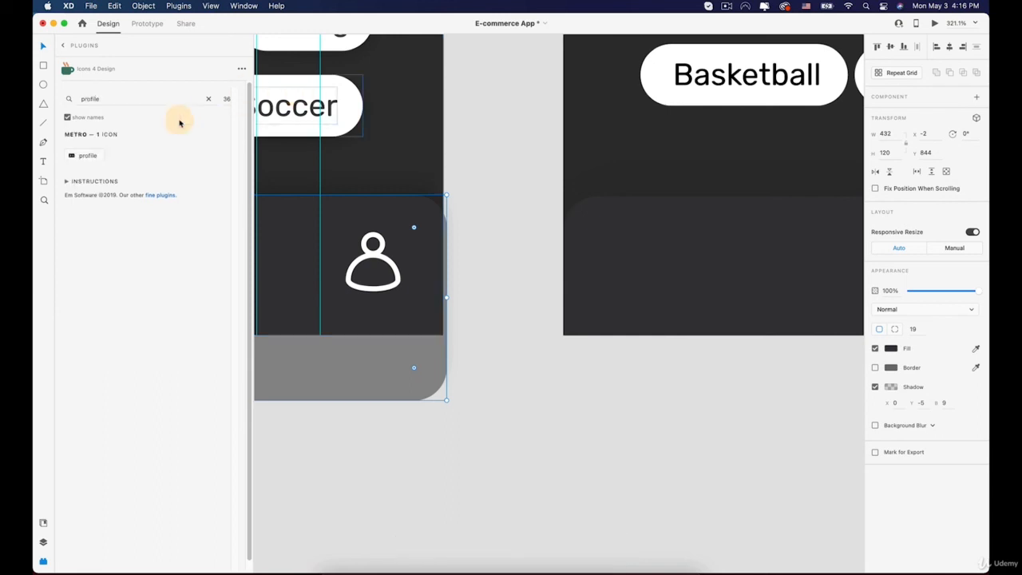
Step: Draw a circle about 14 px in diameter below the gap between the two home artboards as the profile icon's head
left_click(386, 254)
key("space")
left_click_drag(642, 353, 551, 291)
scroll(560, 294, "down", 5)
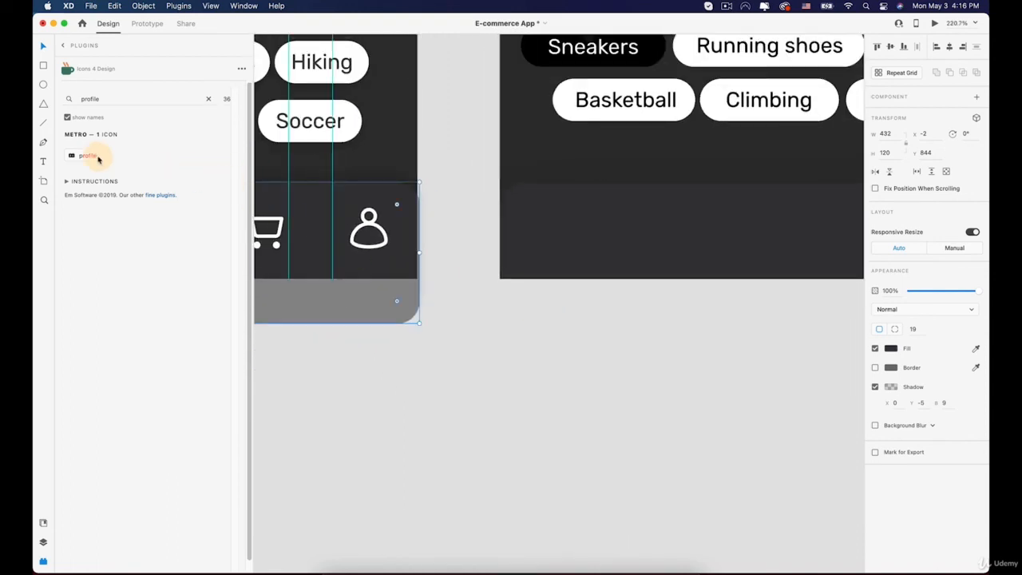
left_click(45, 86)
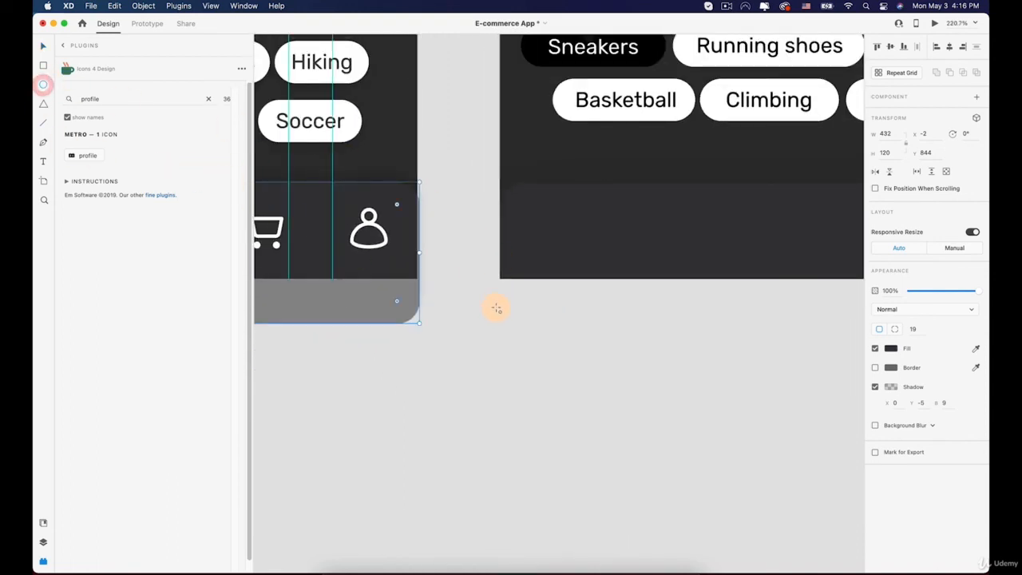
left_click_drag(496, 315, 514, 333)
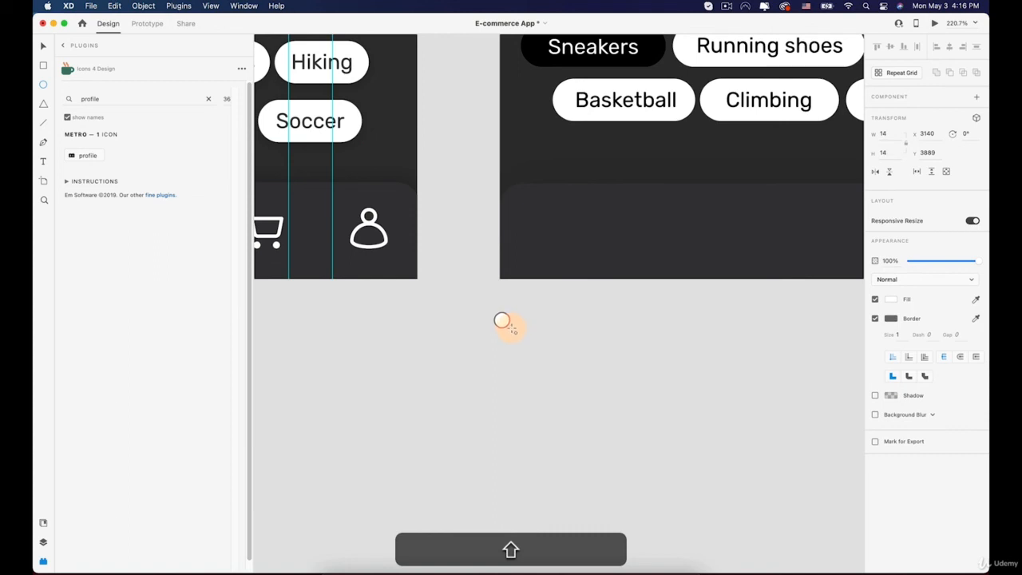
Step: Add a larger circle about 38 px in diameter directly beneath the small head circle as the profile icon's body
scroll(506, 334, "up", 5)
key("space")
left_click_drag(472, 270, 514, 245)
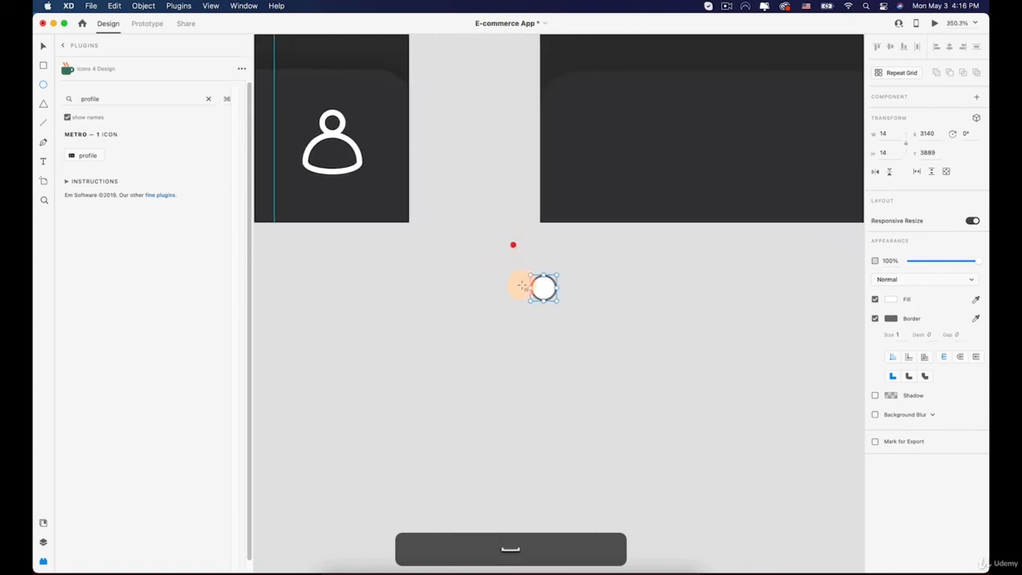
key("v")
left_click_drag(540, 285, 536, 368)
Step: Edit the larger circle's path and delete its bottom anchor point to flatten it into a shoulder shape
double_click(519, 314)
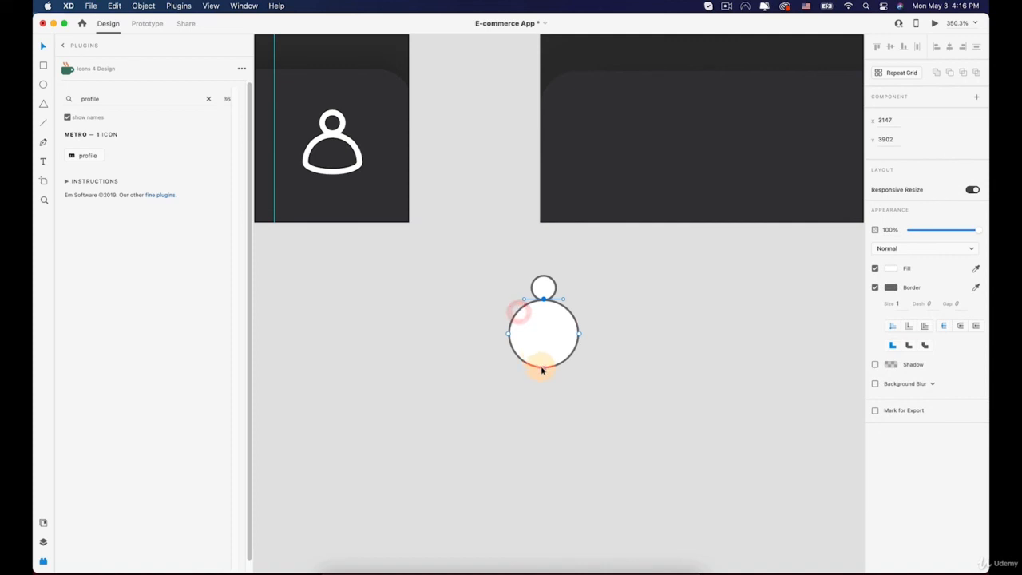
left_click_drag(543, 372, 543, 341)
key("super+z")
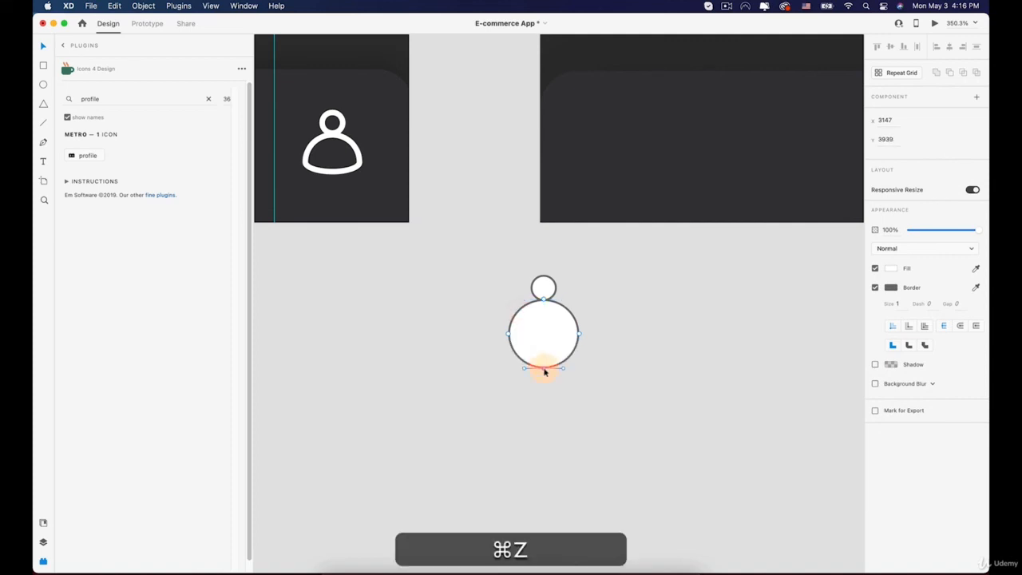
key("BackSpace")
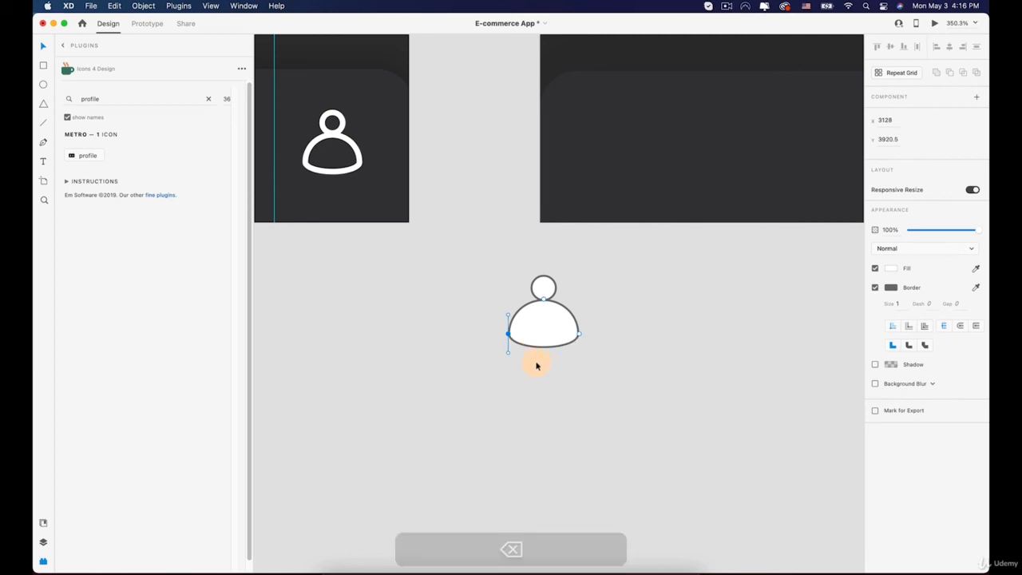
Step: Set the border size of both the body shape and the head circle to 3
left_click(899, 303)
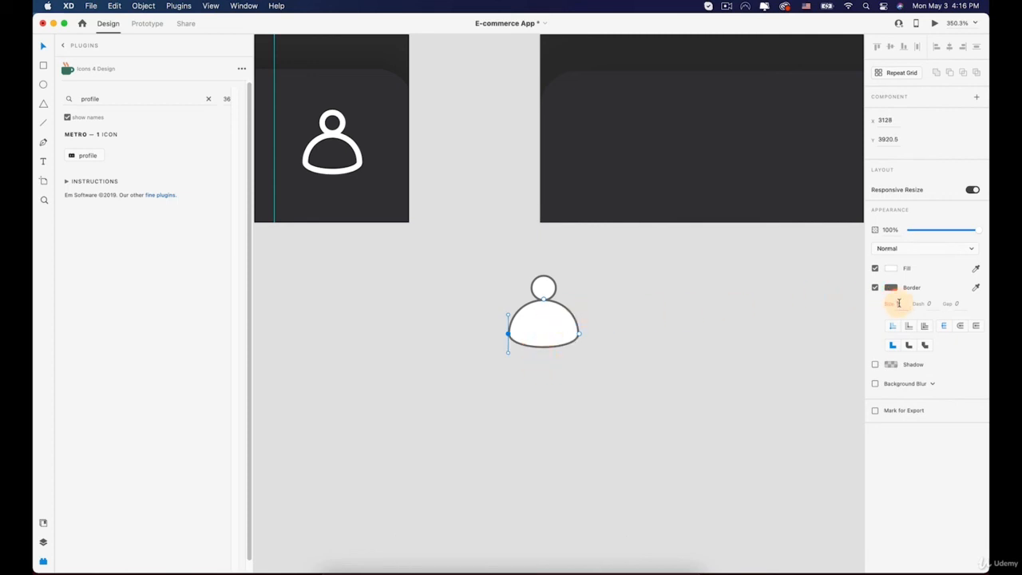
key("Up")
key("Up")
left_click(871, 296)
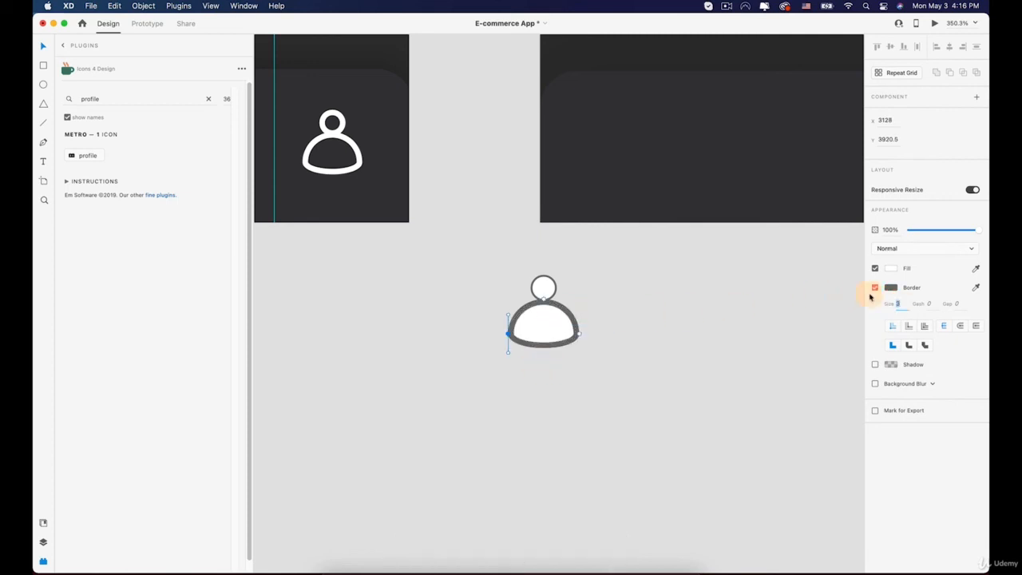
left_click(554, 293)
left_click(900, 332)
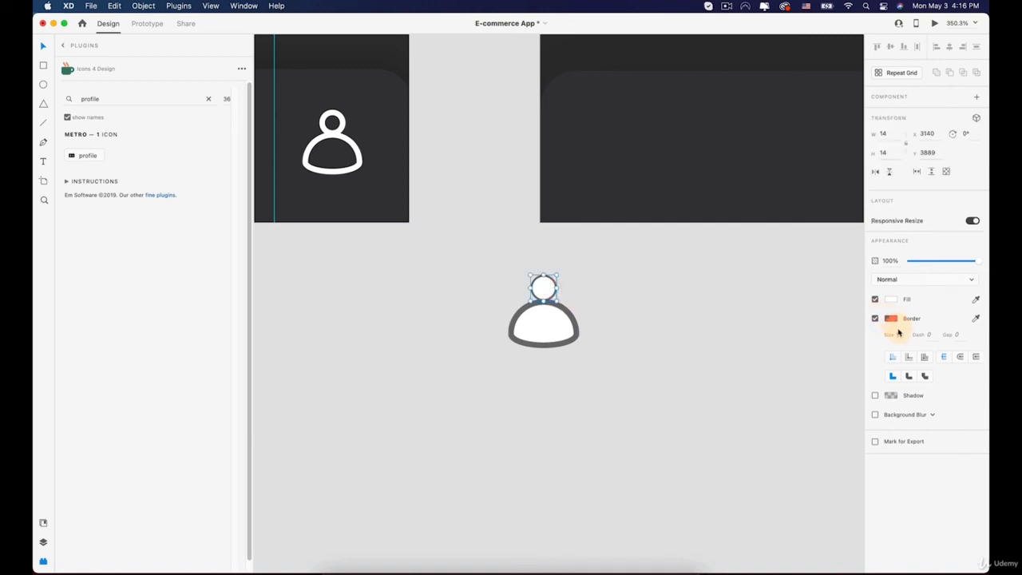
key("Up")
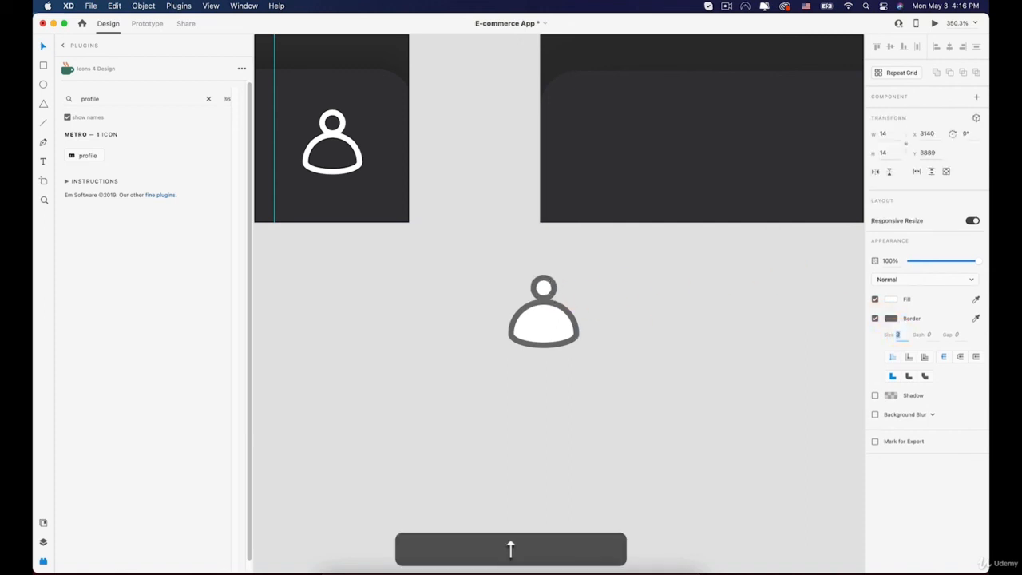
Step: Remove the fill from the head and body shapes and set their border color to white, #FFFFFF
left_click(637, 330)
left_click_drag(620, 296, 526, 338)
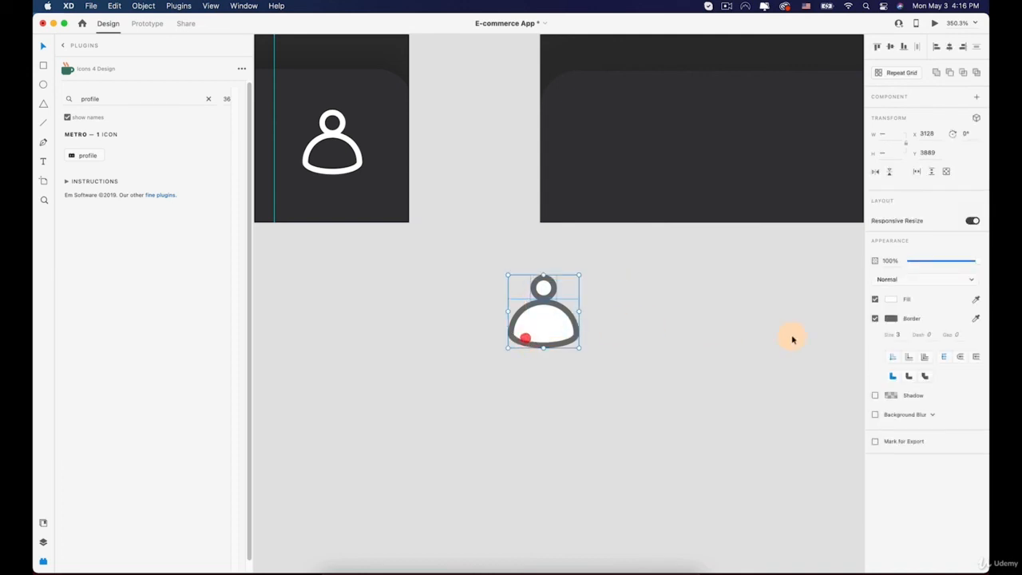
left_click(877, 300)
left_click_drag(644, 283, 496, 352)
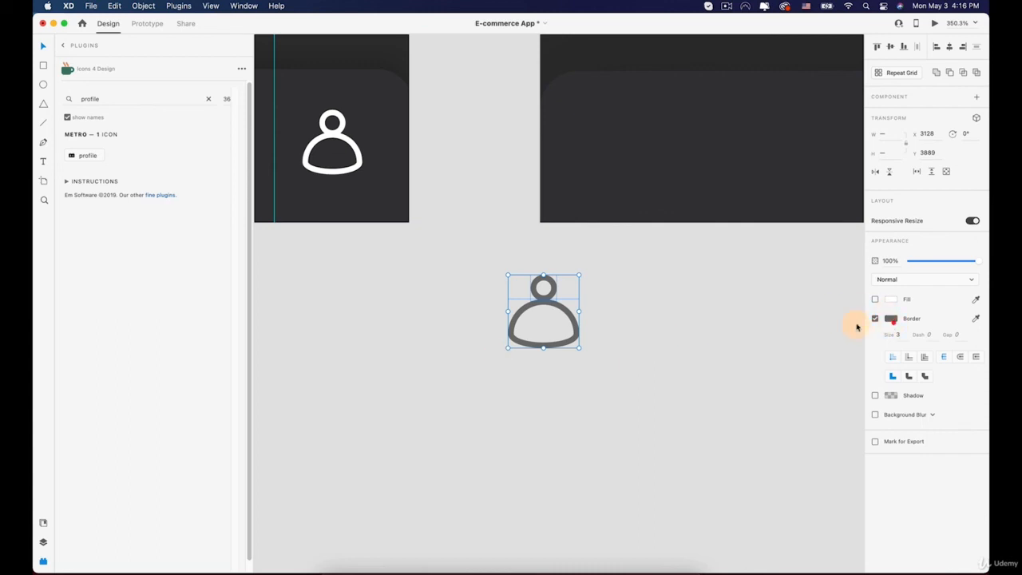
left_click(892, 321)
left_click_drag(798, 303, 662, 200)
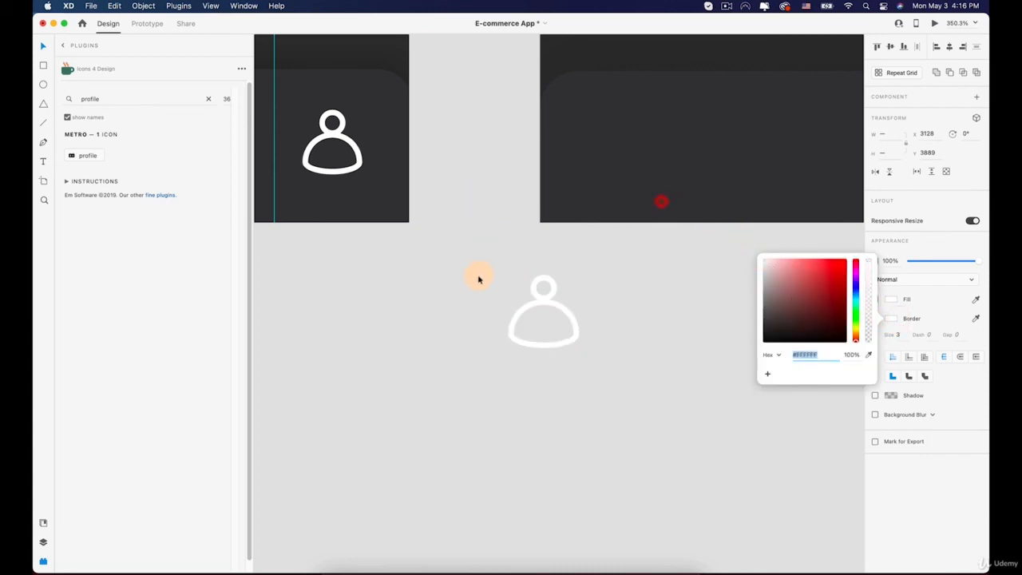
Step: Group the head and body shapes into one profile icon
left_click_drag(477, 276, 594, 373)
right_click(537, 305)
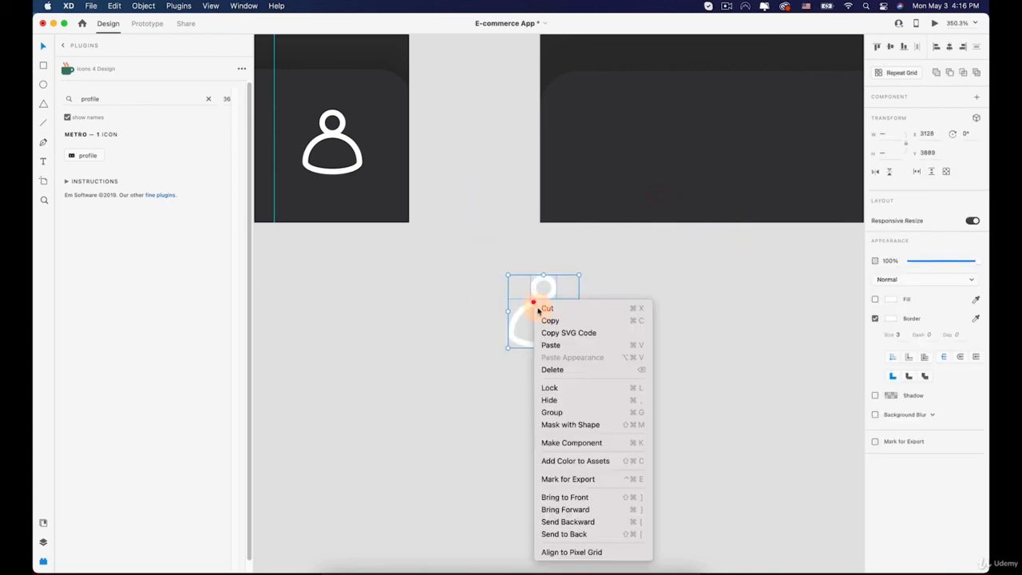
left_click(551, 411)
Step: Change the home icon's border to white and place it at the left end of the new artboard's navigation bar
scroll(550, 385, "down", 5)
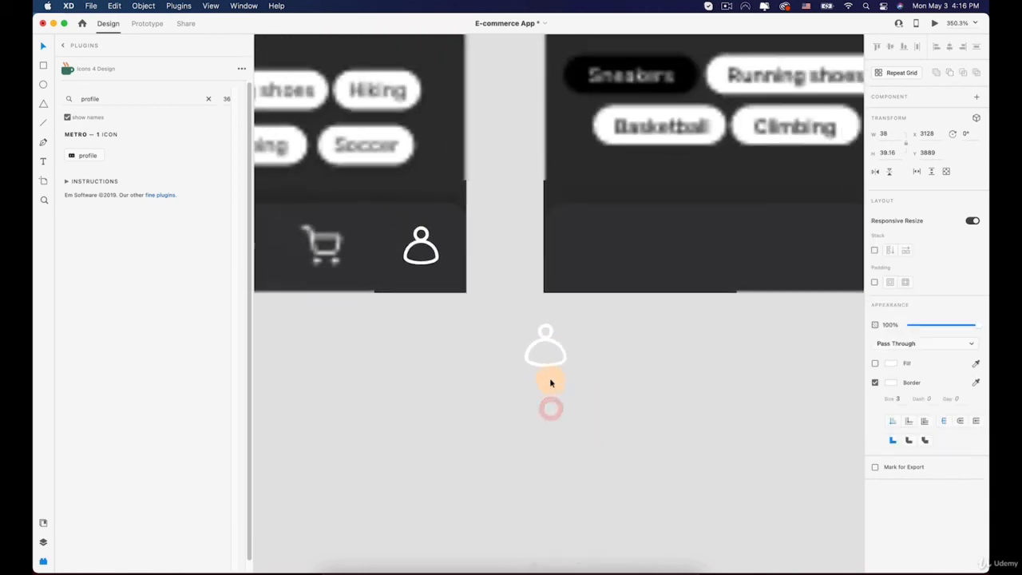
key("space")
left_click_drag(693, 336, 600, 353)
scroll(600, 352, "down", 5)
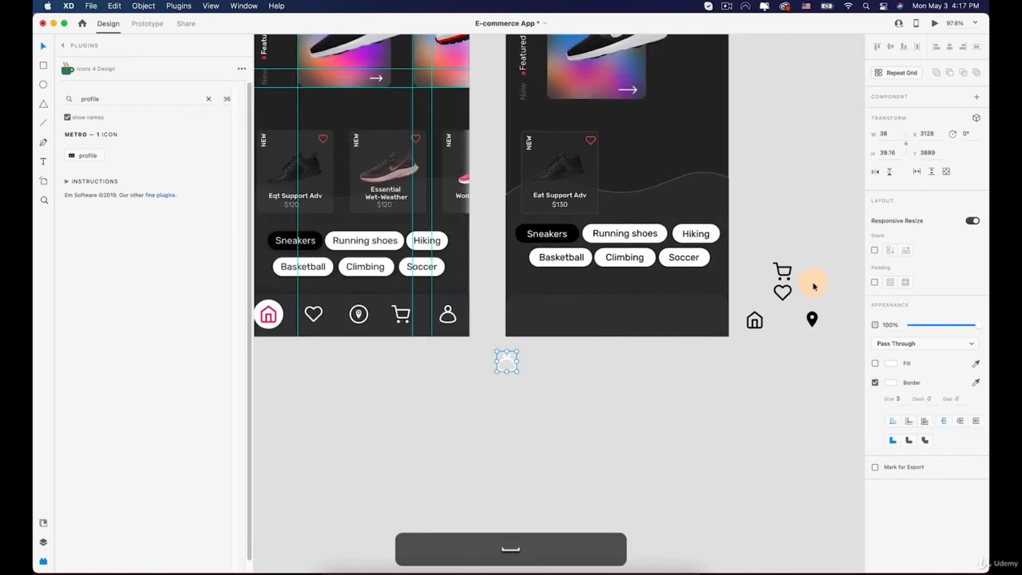
scroll(814, 286, "up", 3)
left_click(733, 335)
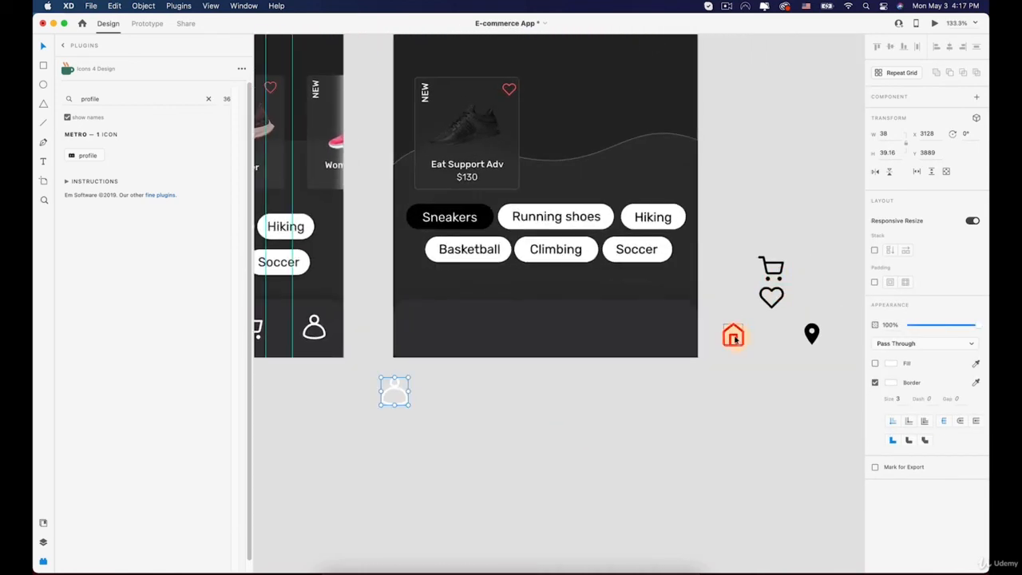
left_click(888, 384)
left_click_drag(793, 379, 424, 327)
left_click(734, 338)
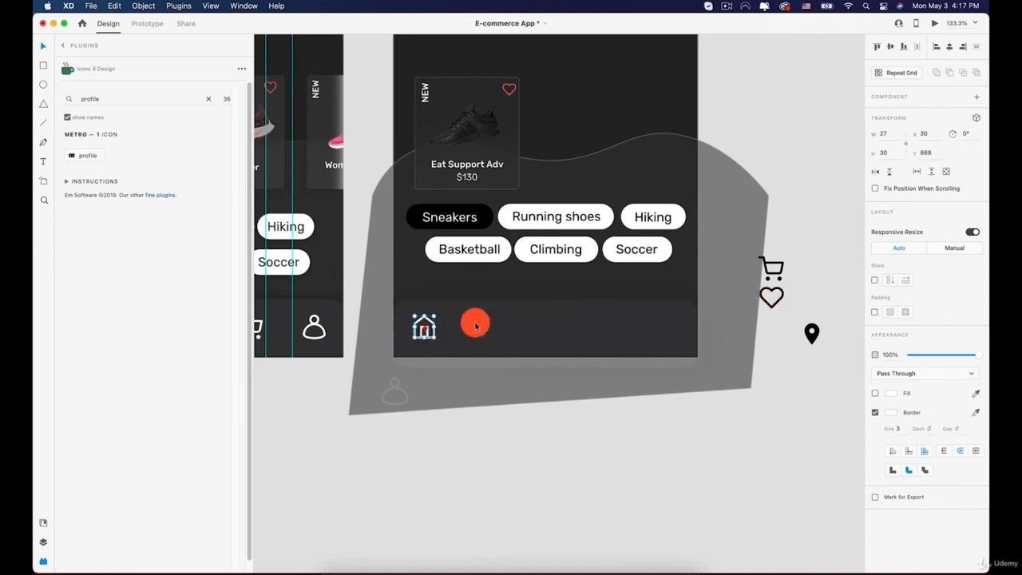
Step: Place the heart icon next to the home icon in the navigation bar and set its border color to white, #FFFFFF
left_click_drag(771, 295, 476, 327)
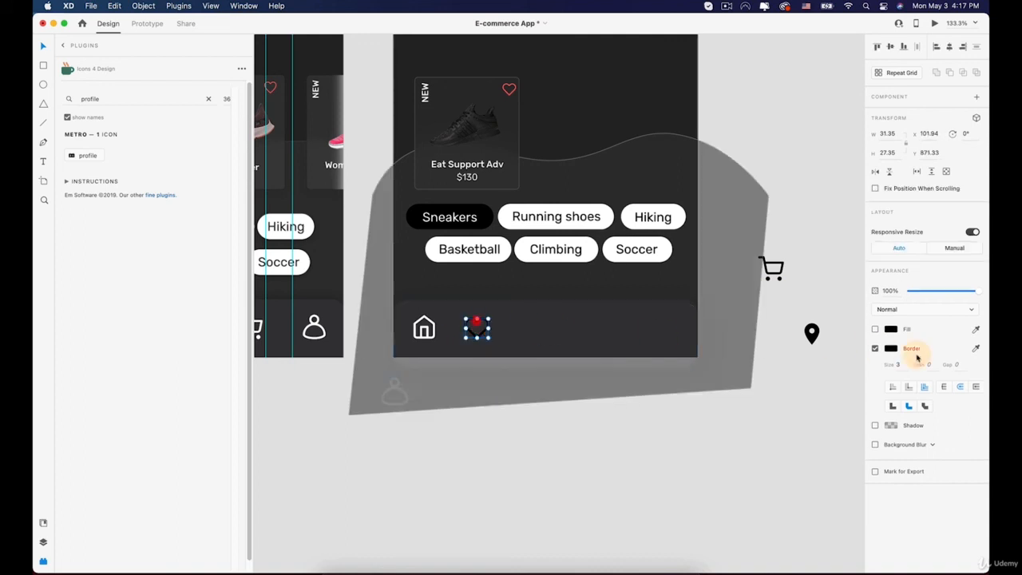
left_click(890, 347)
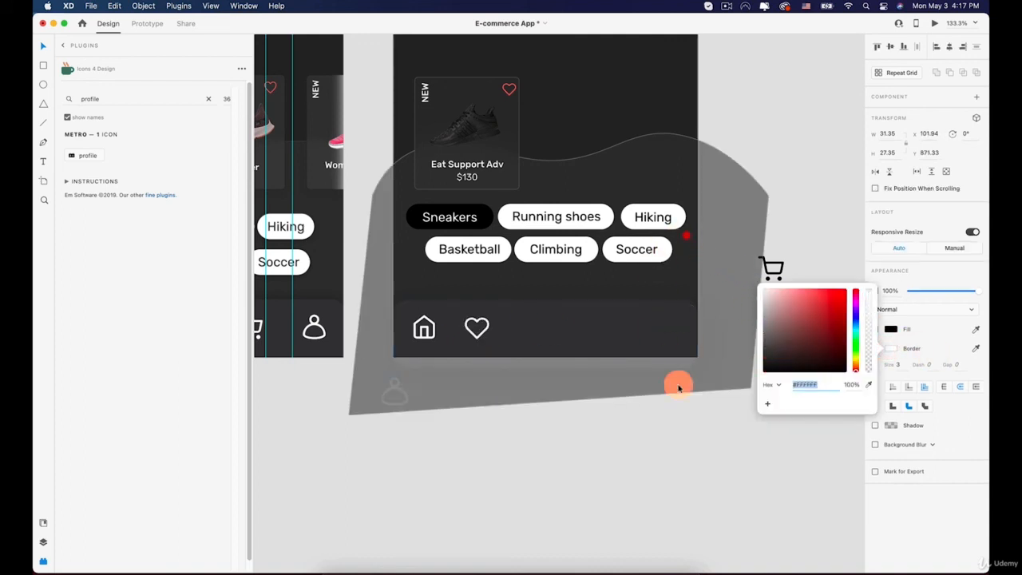
Step: Place the location pin icon beside the heart icon in the new artboard's navigation bar and set its fill to white
left_click(745, 419)
left_click_drag(811, 335, 527, 328)
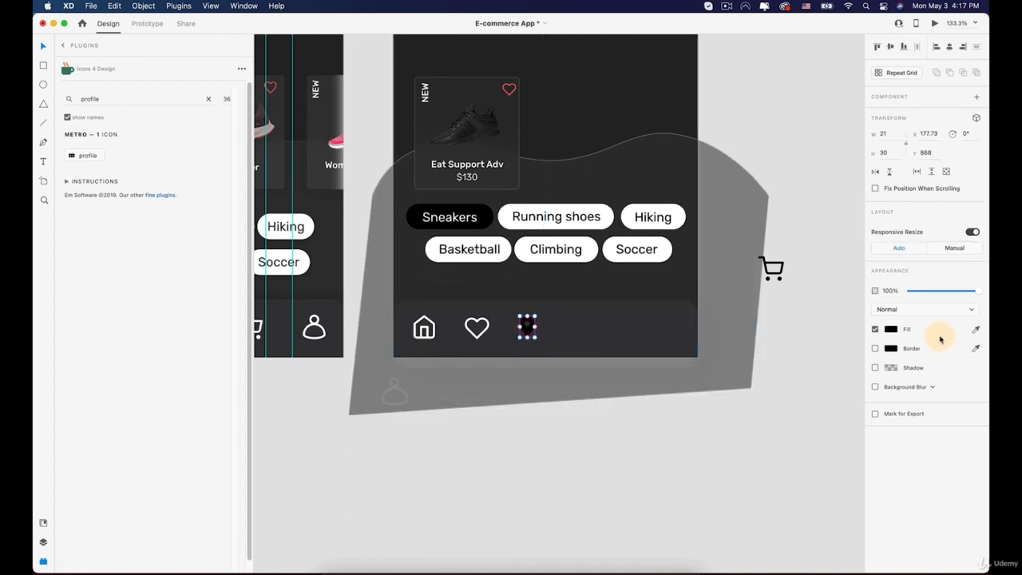
left_click(889, 328)
left_click(794, 323)
left_click_drag(794, 324, 721, 251)
left_click(625, 429)
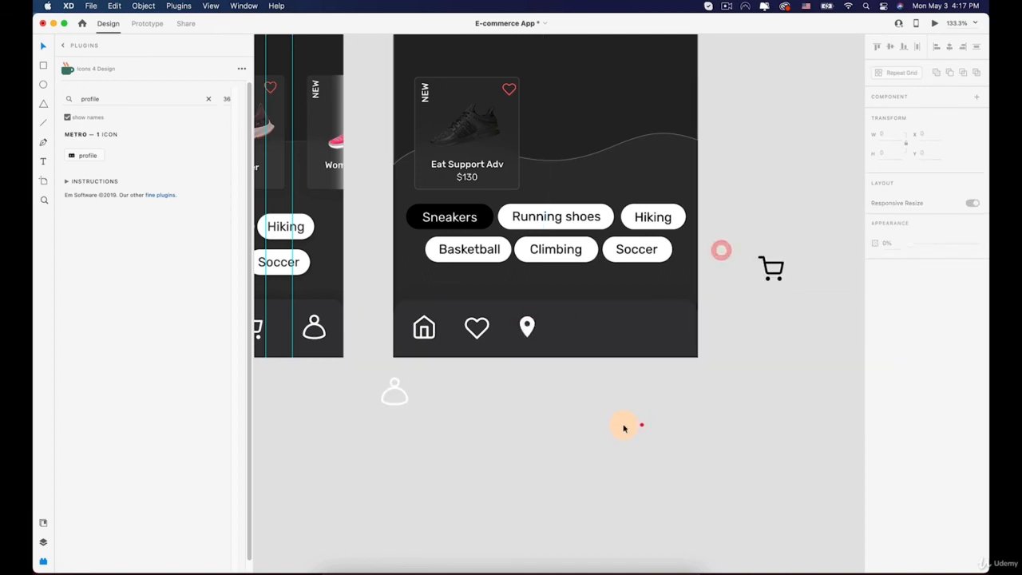
Step: Place the shopping cart icon beside the location pin in the navigation bar and change its border color to white
left_click(771, 275)
left_click_drag(771, 272, 575, 329)
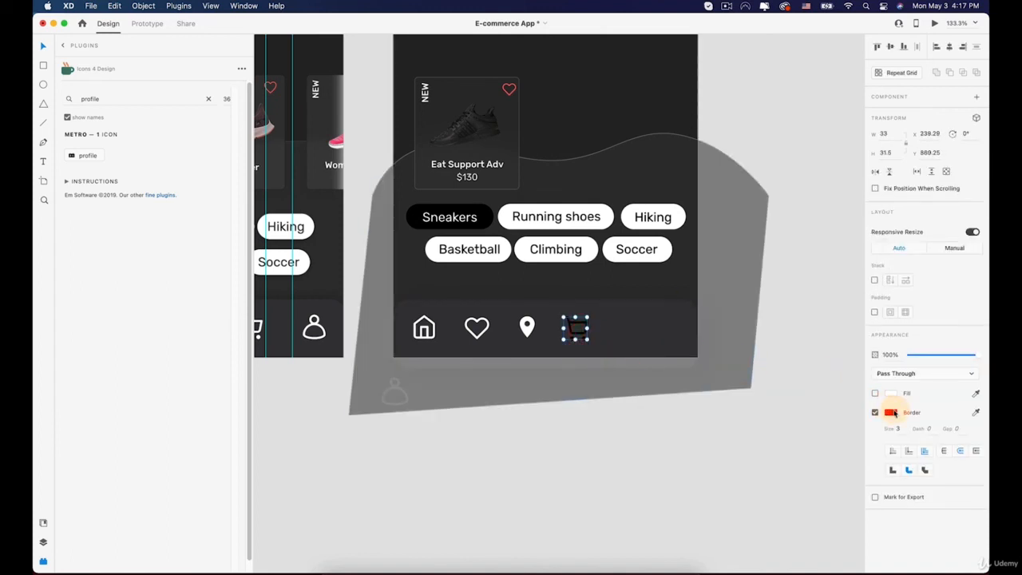
left_click(891, 413)
left_click(730, 324)
left_click(642, 405)
Step: Move the profile icon from below the artboard to the right end of the navigation bar
left_click(394, 389)
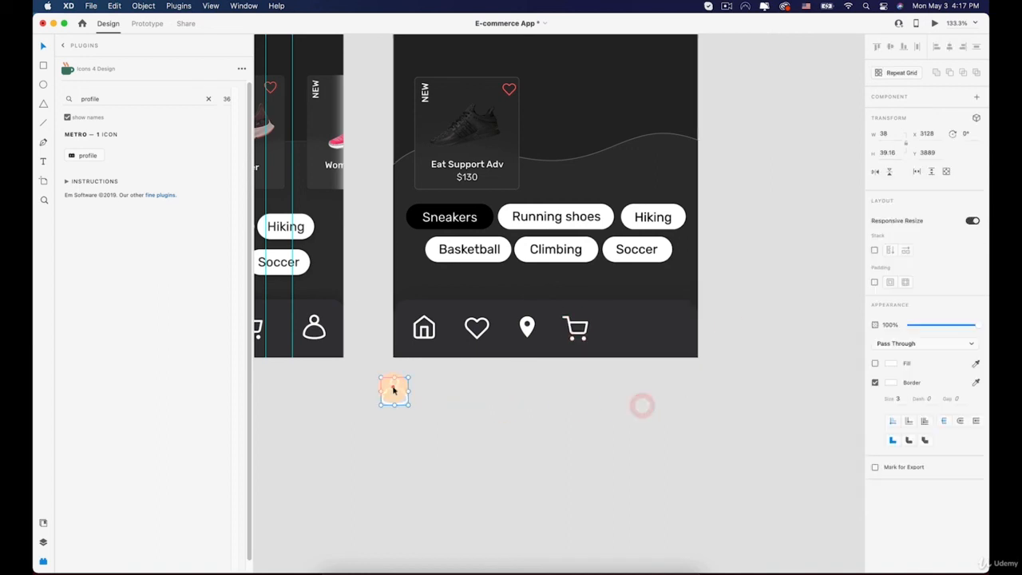
left_click_drag(394, 390, 591, 351)
left_click(427, 436)
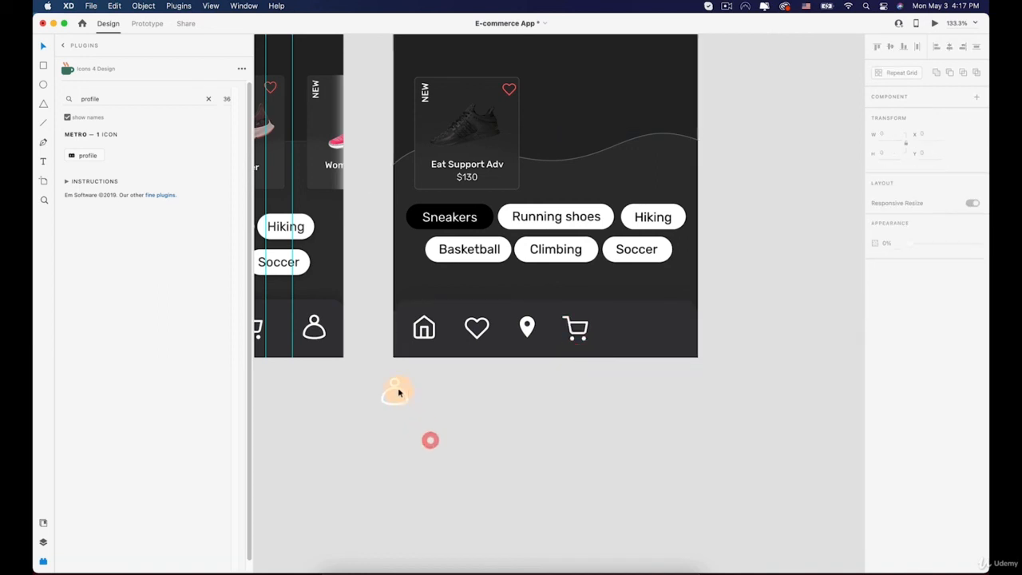
left_click_drag(398, 392, 665, 328)
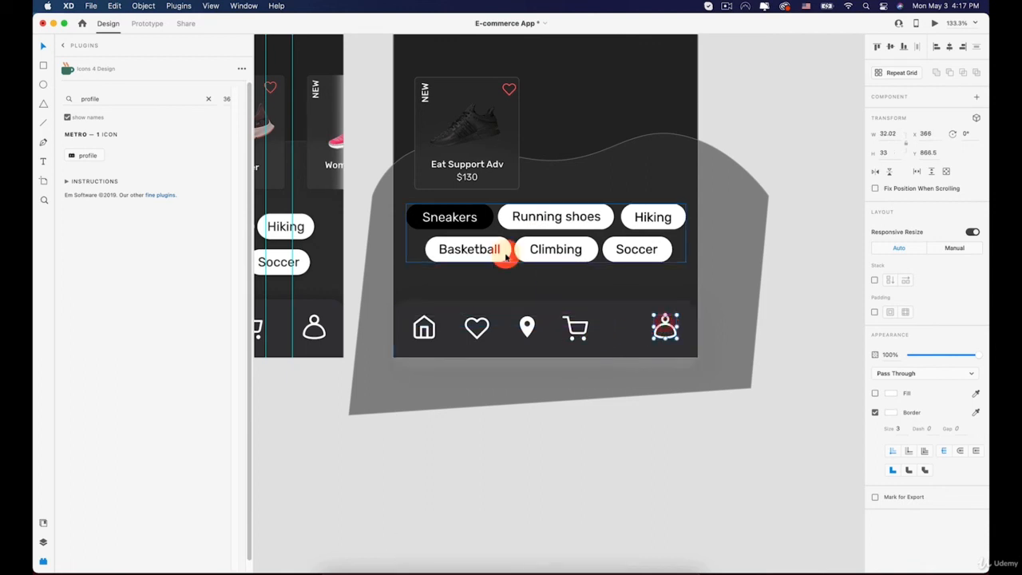
left_click(645, 330, "shift")
left_click(631, 380)
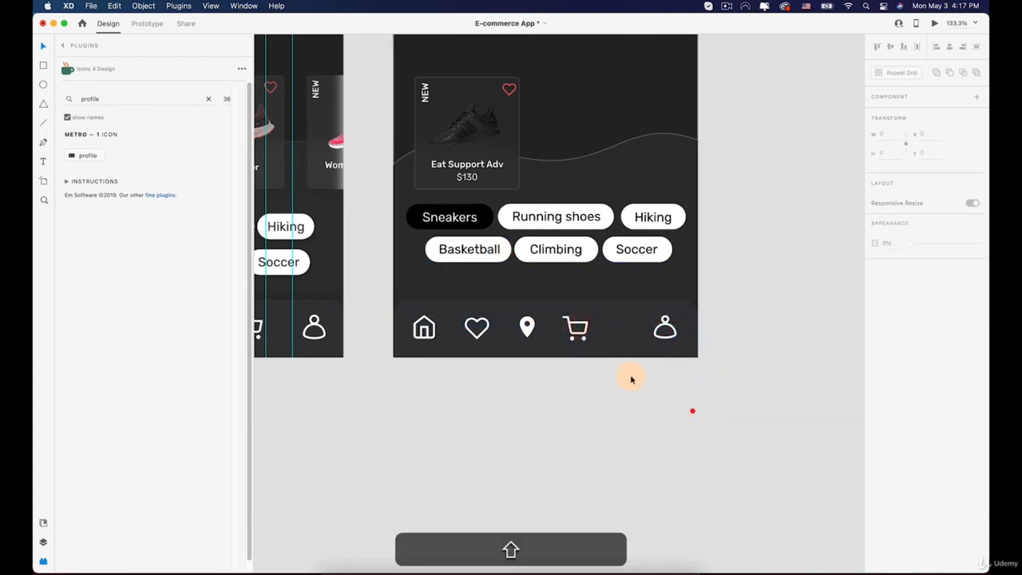
Step: Fine-tune the profile icon's position, and distribute all five navigation bar icons evenly in the horizontal direction
left_click(662, 325)
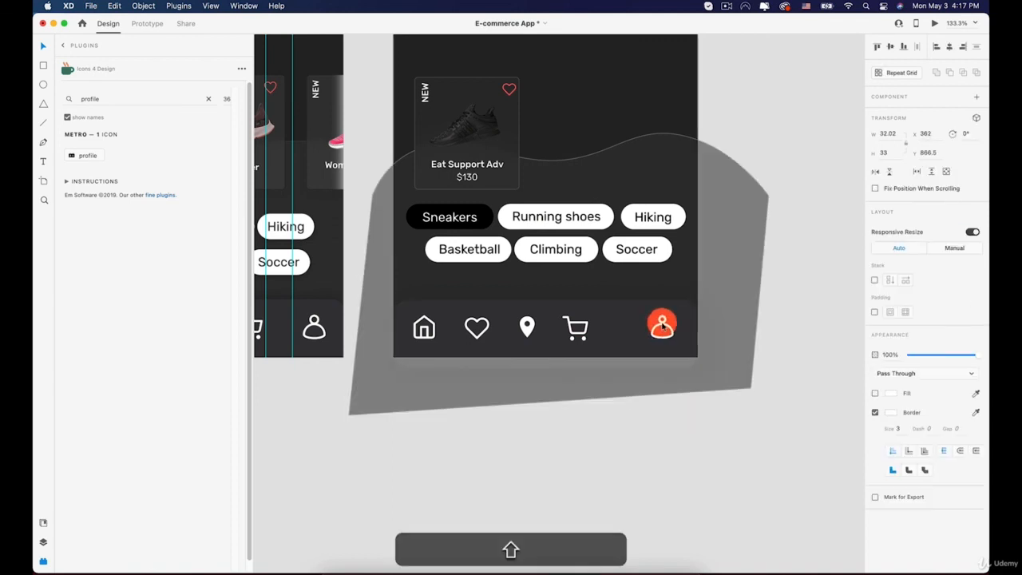
left_click(574, 327, "shift")
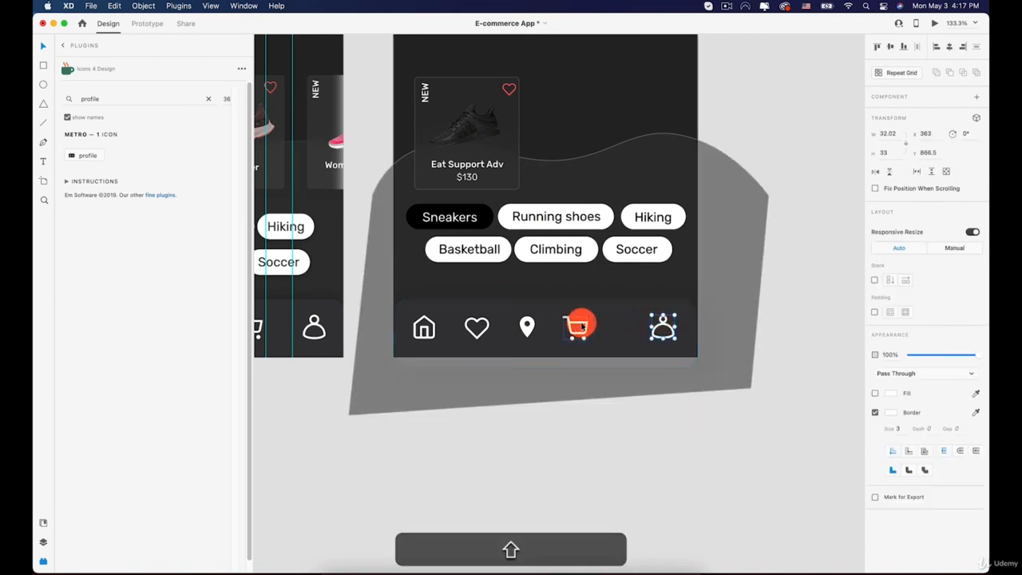
left_click(529, 325, "shift")
left_click(477, 325, "shift")
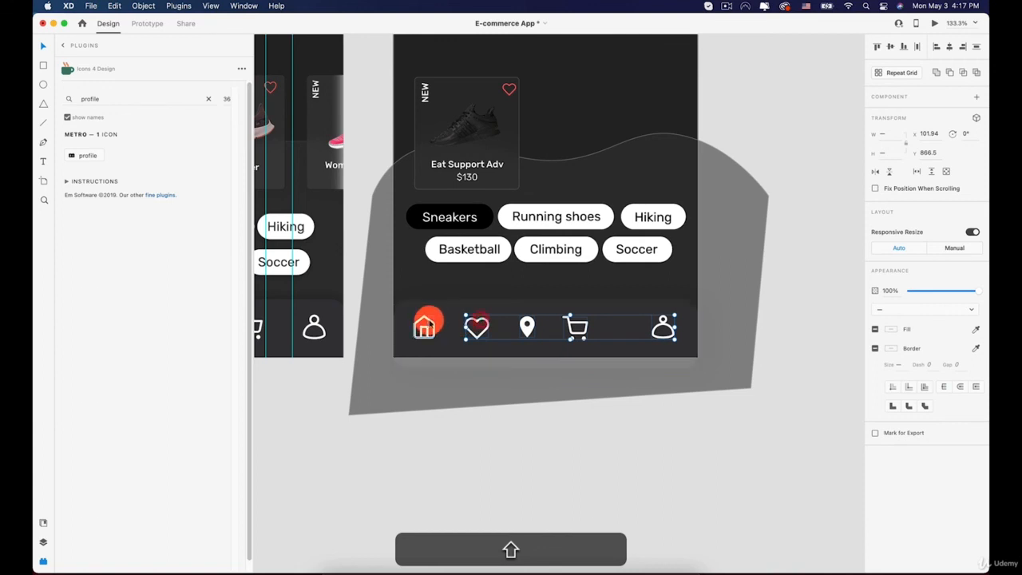
left_click(918, 48)
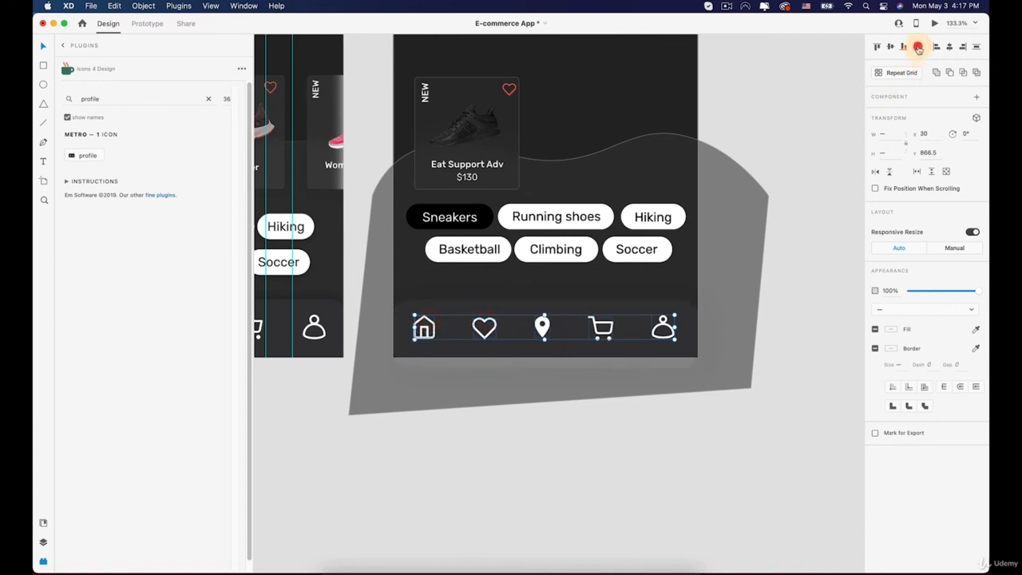
left_click(713, 319)
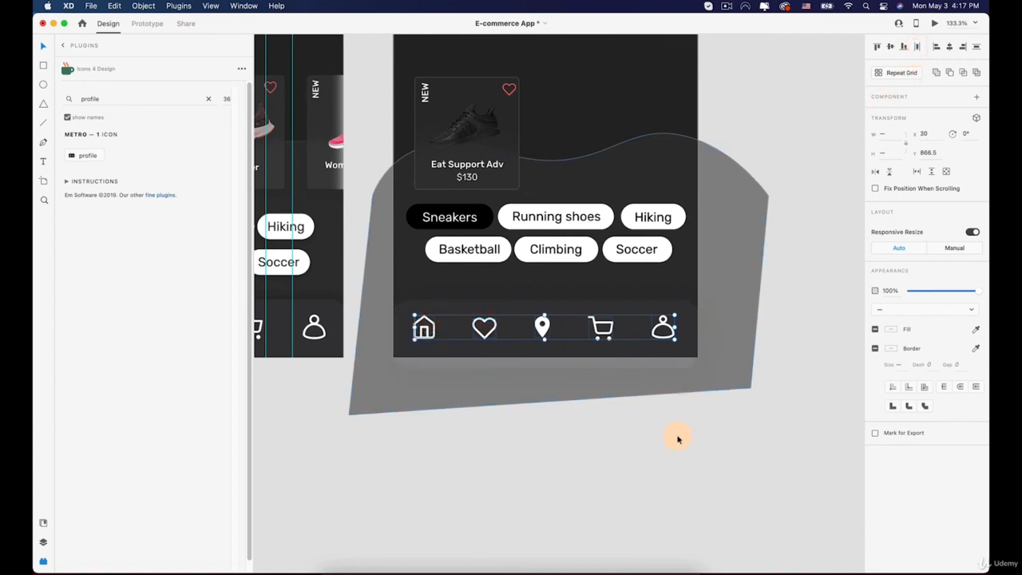
left_click(615, 492)
Step: Draw a rectangle about 61 by 59 over the home icon and round its corners to a radius of 7
scroll(619, 484, "down", 5)
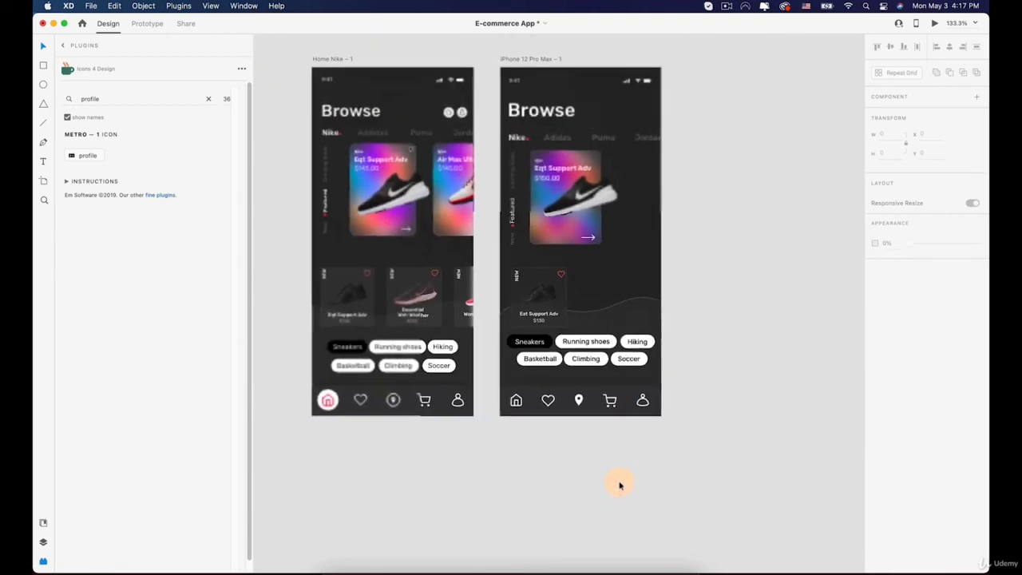
scroll(622, 484, "up", 2)
scroll(624, 485, "up", 5)
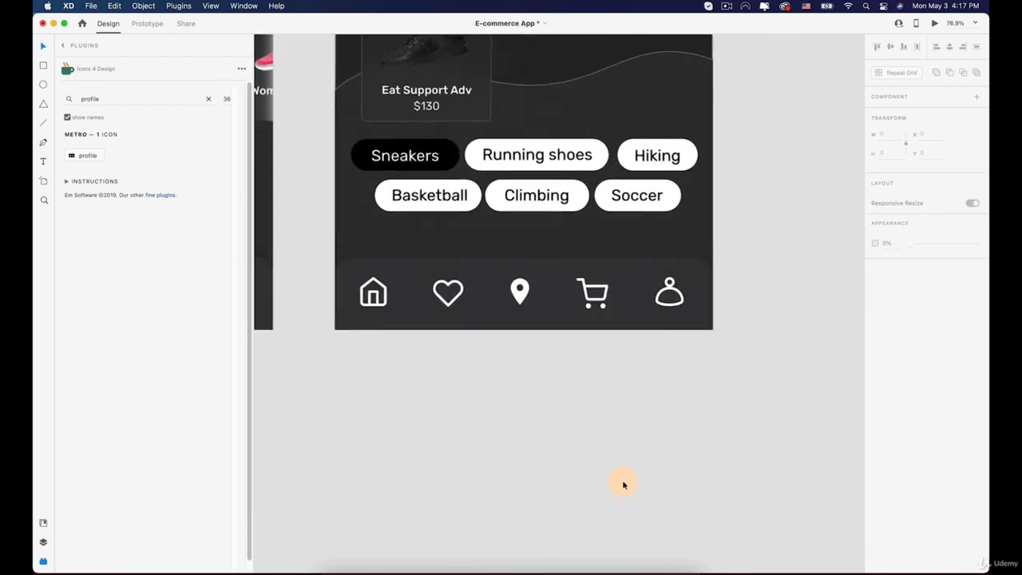
key("space")
left_click_drag(570, 383, 739, 383)
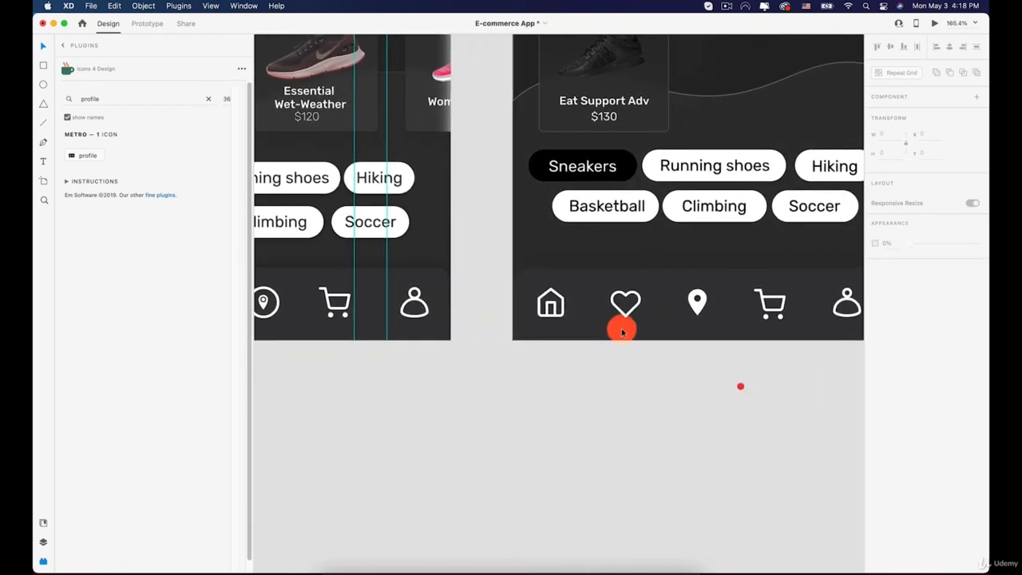
scroll(616, 316, "up", 3)
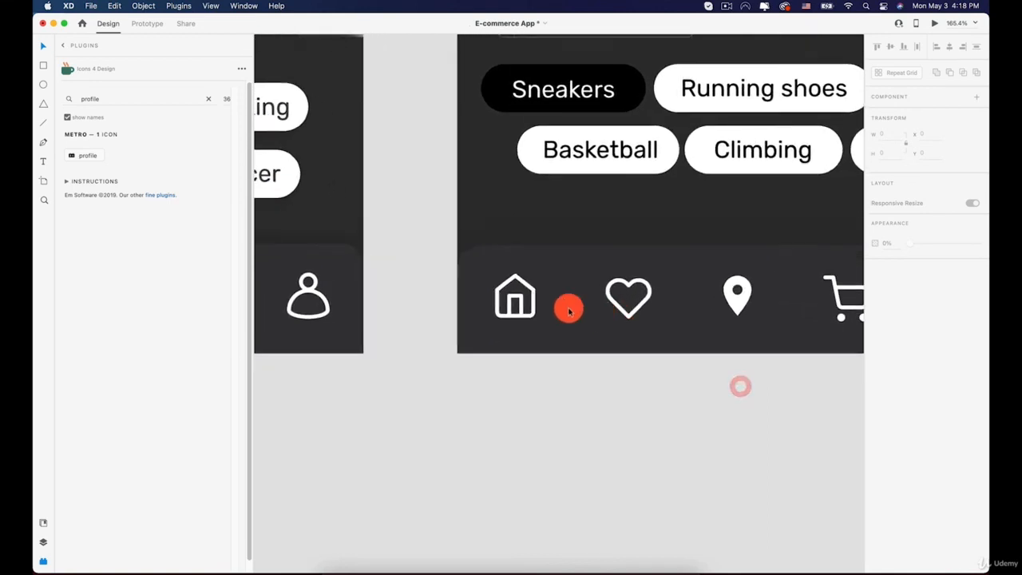
left_click(44, 86)
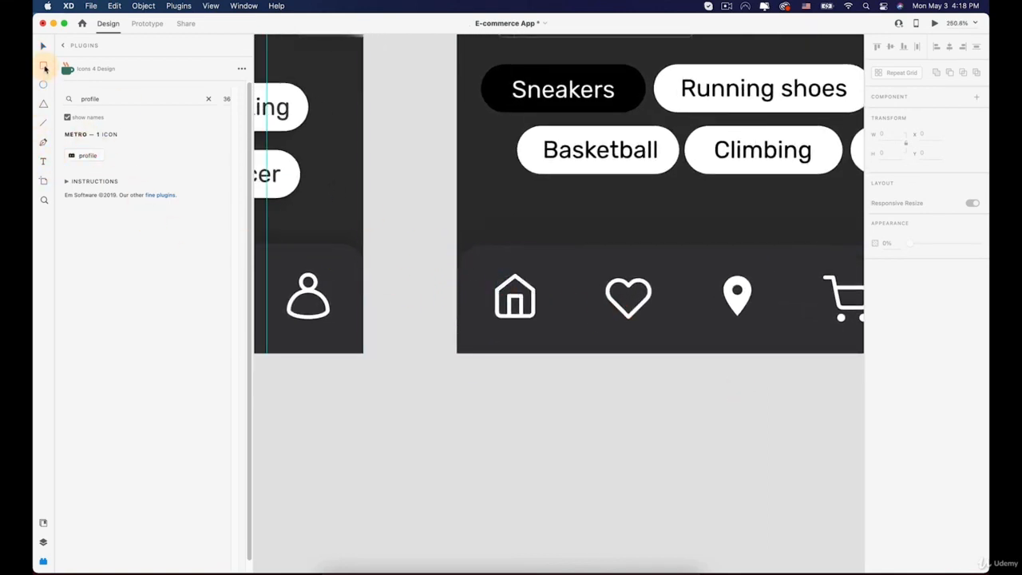
left_click_drag(482, 263, 561, 341)
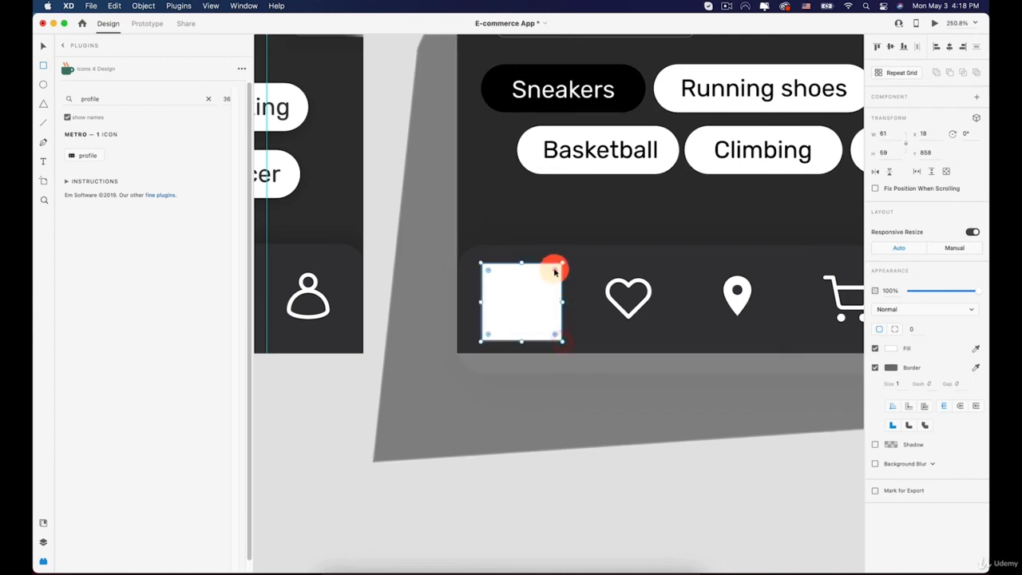
mouse_move(555, 271)
left_mouse_down()
mouse_move(534, 285)
mouse_move(553, 271)
left_mouse_up()
key("v")
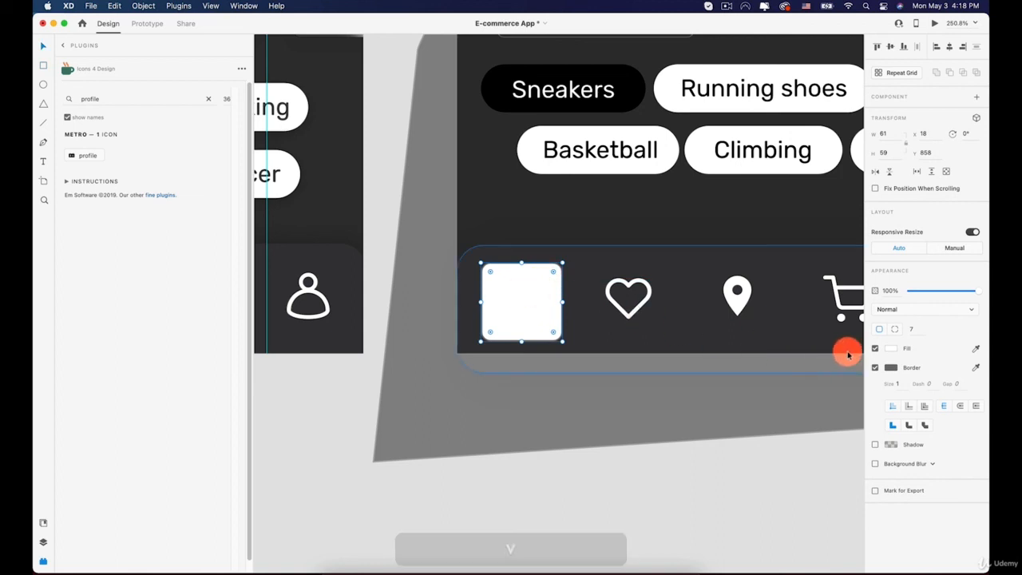
Step: Fill the rounded rectangle over the home icon with a bright pinkish red and remove its border
left_click(891, 348)
left_click_drag(803, 338, 831, 296)
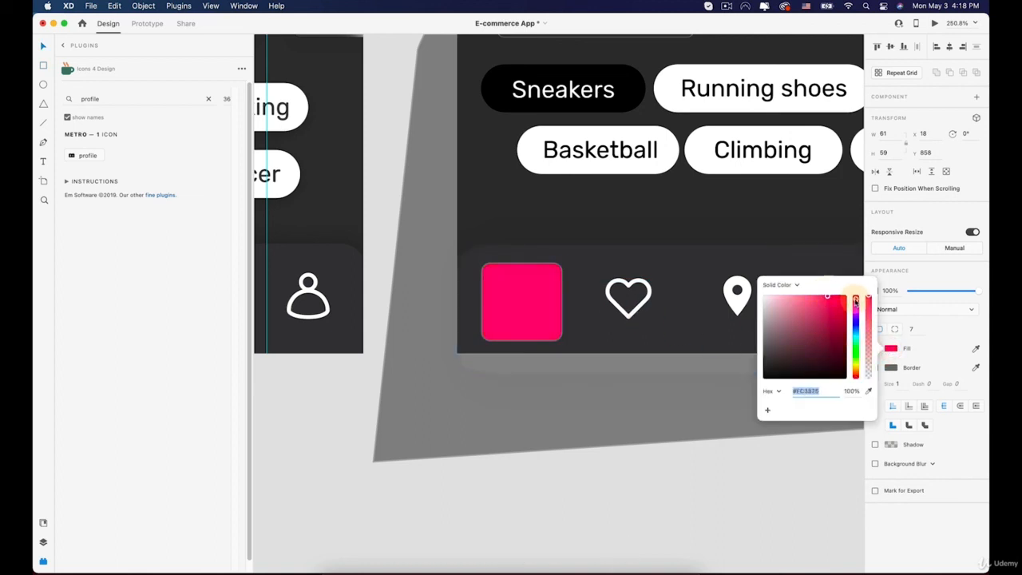
key("v")
left_click(600, 441)
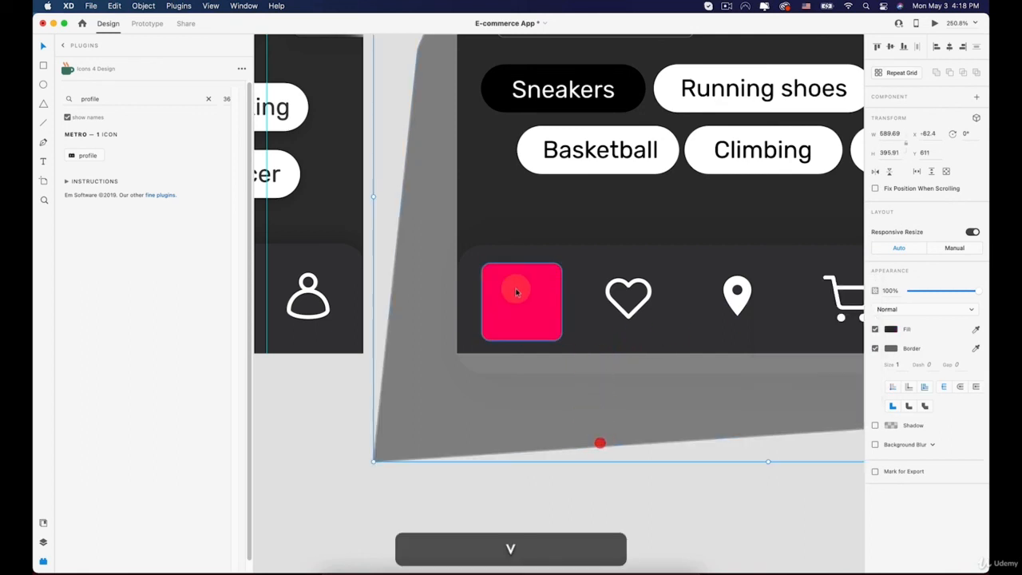
left_click(875, 367)
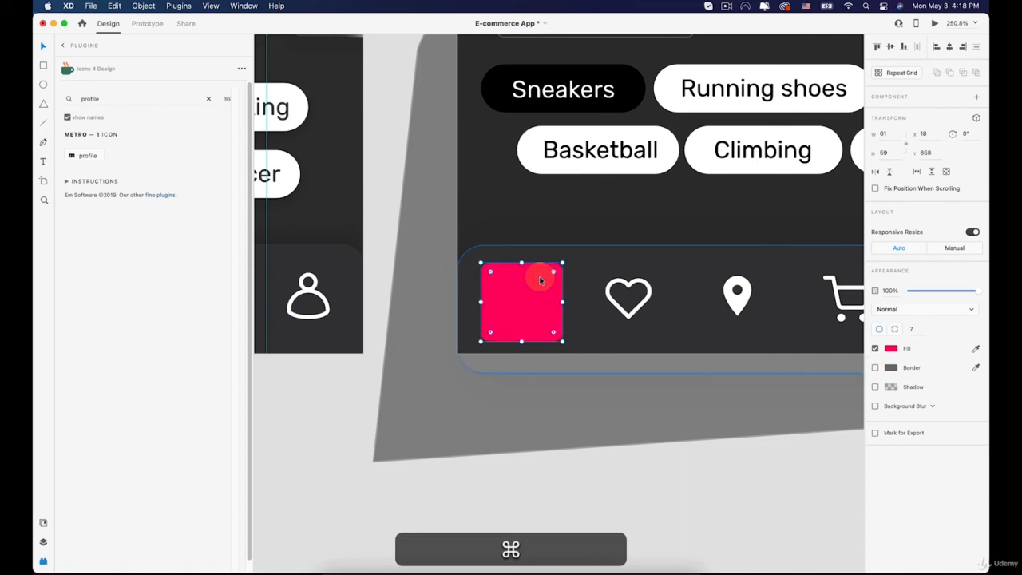
Step: Arrange the pink rectangle behind the home icon but in front of the navigation bar background
key("super+bracketleft")
key("super+bracketleft")
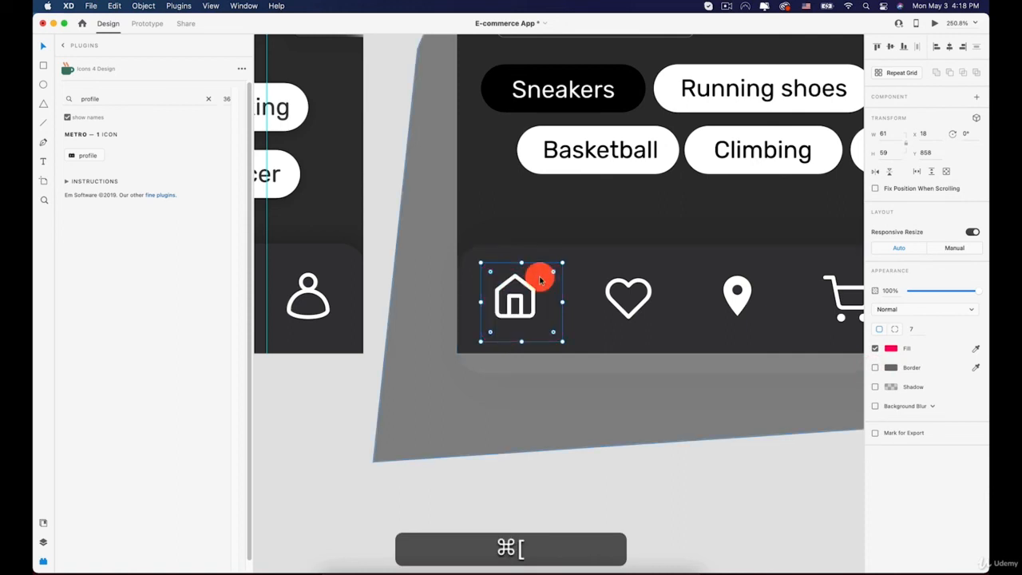
key("super+bracketright")
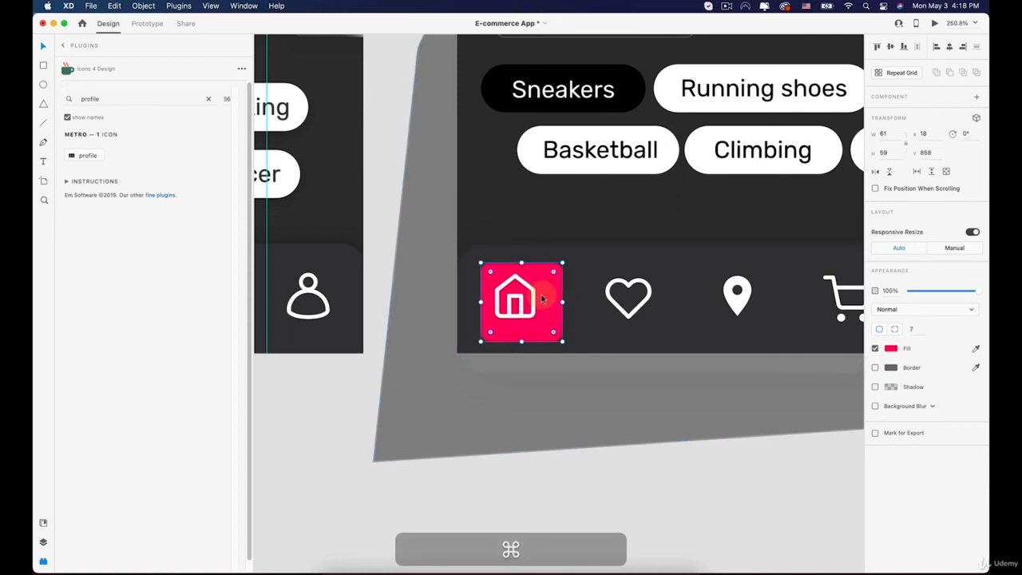
Step: Center the pink rectangle behind the home icon and shrink it to about 52 by 50
left_click_drag(547, 299, 545, 296)
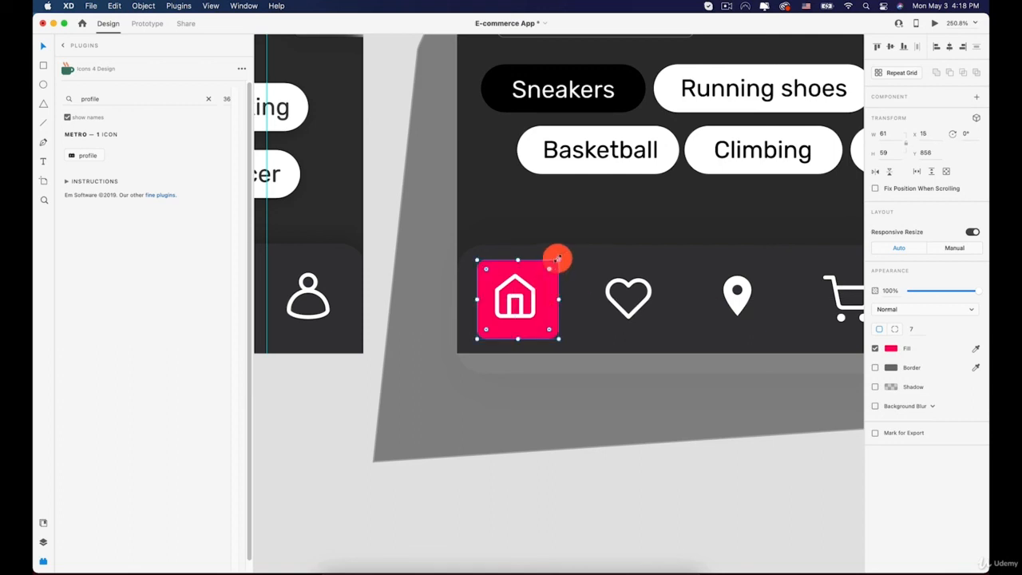
left_click_drag(557, 258, 536, 276)
left_click(552, 502)
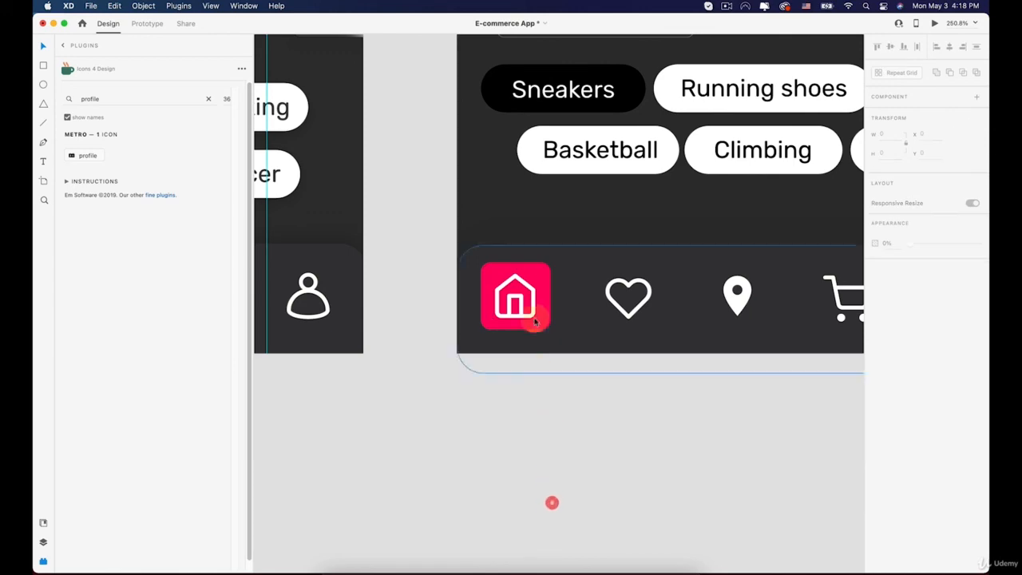
scroll(536, 319, "up", 5)
left_click(541, 257)
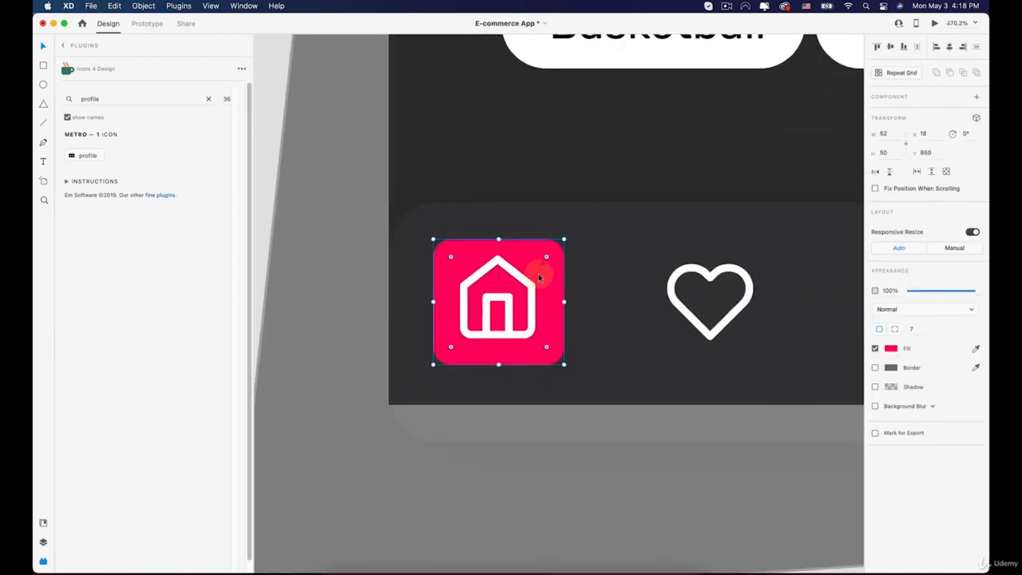
left_click(559, 493)
Step: Compare the recreated artboard and its navigation bar with the Home Nike reference artboard
scroll(559, 492, "down", 10)
key("space")
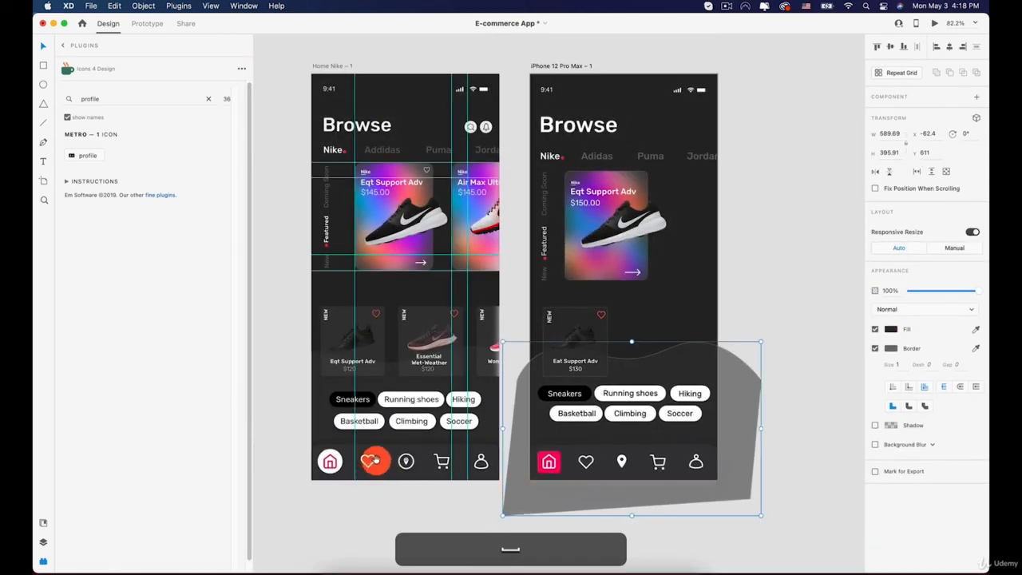
scroll(527, 463, "down", 5)
left_click(531, 468)
scroll(532, 468, "up", 3)
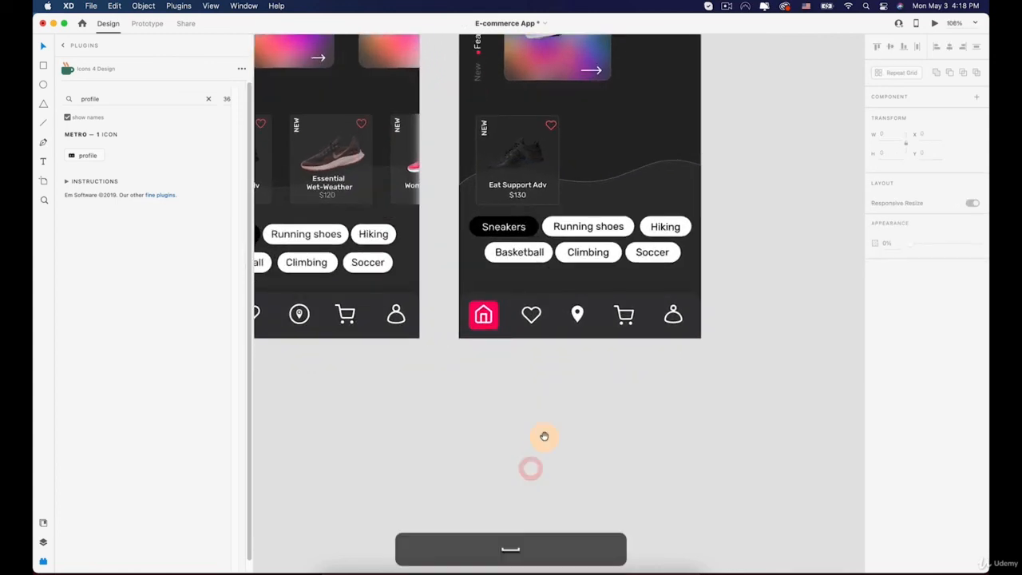
left_click_drag(528, 360, 449, 378)
scroll(451, 382, "down", 2)
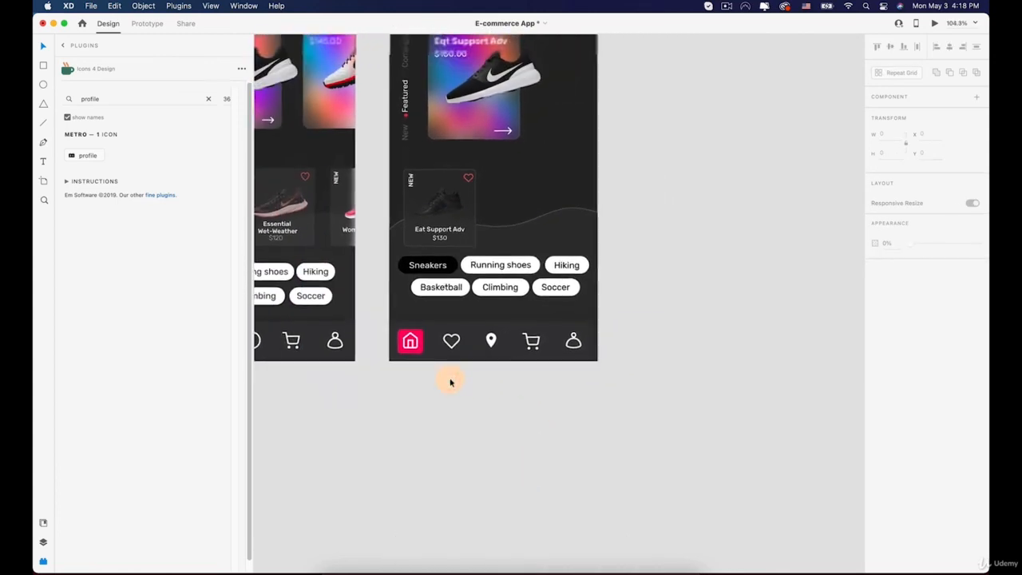
scroll(449, 383, "down", 4)
key("space")
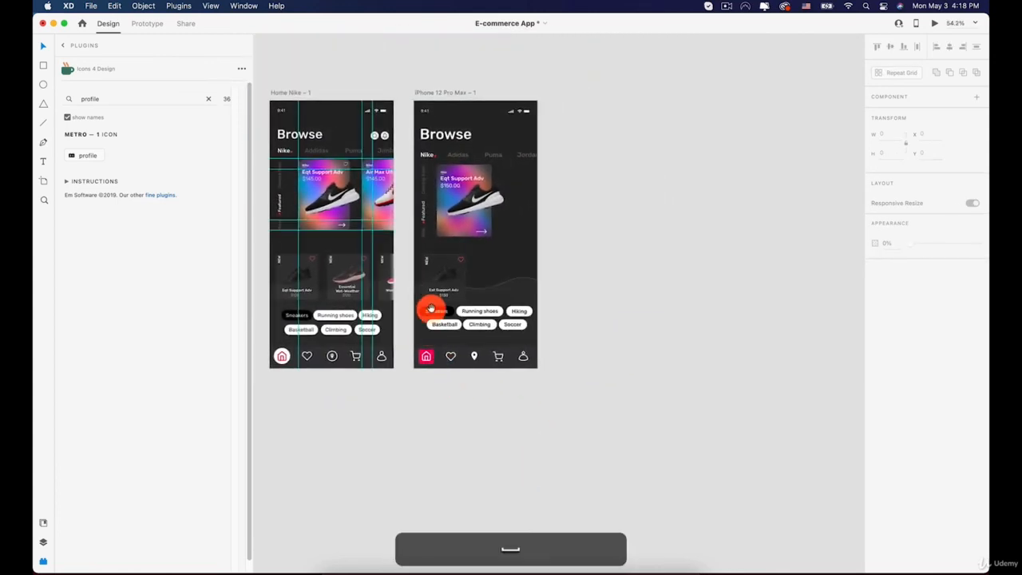
left_click_drag(465, 224, 457, 325)
scroll(428, 369, "up", 3)
scroll(429, 368, "up", 1)
key("space")
scroll(458, 325, "down", 2)
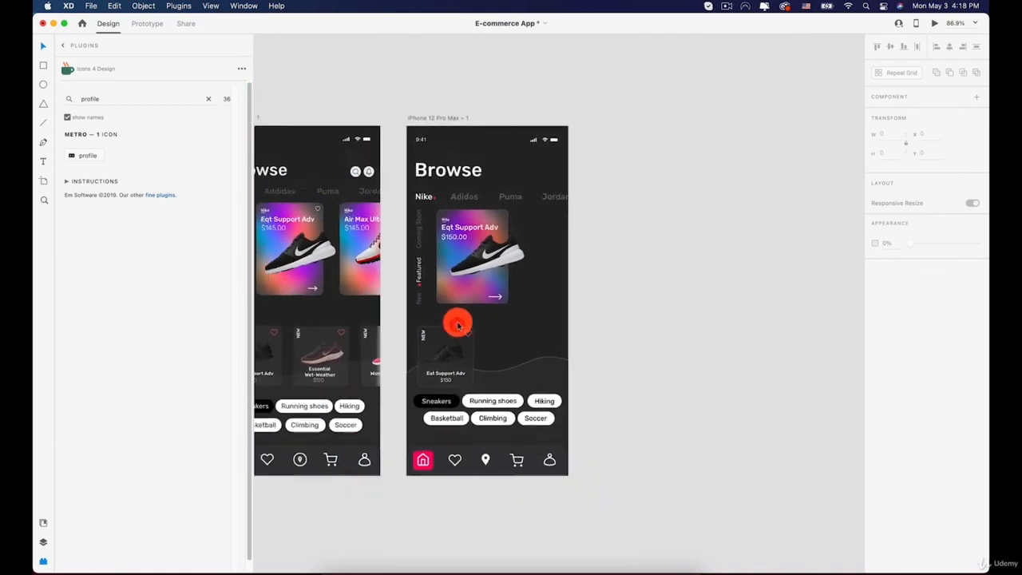
scroll(457, 324, "down", 3)
key("space")
left_click_drag(480, 270, 511, 270)
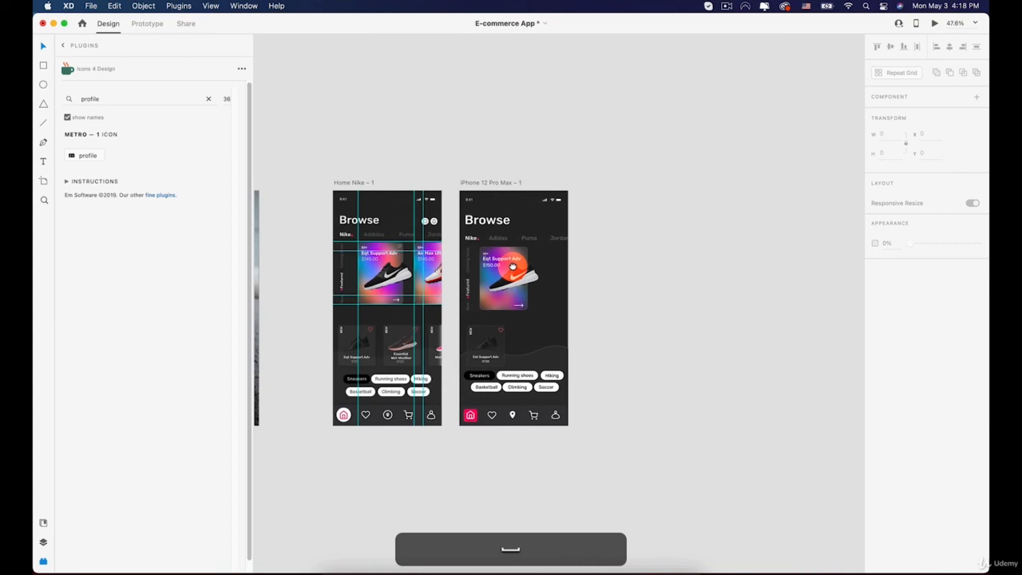
Step: Add vertical and horizontal guides along the side, top and bottom edges of the featured shoe card on the new artboard
scroll(496, 269, "up", 2)
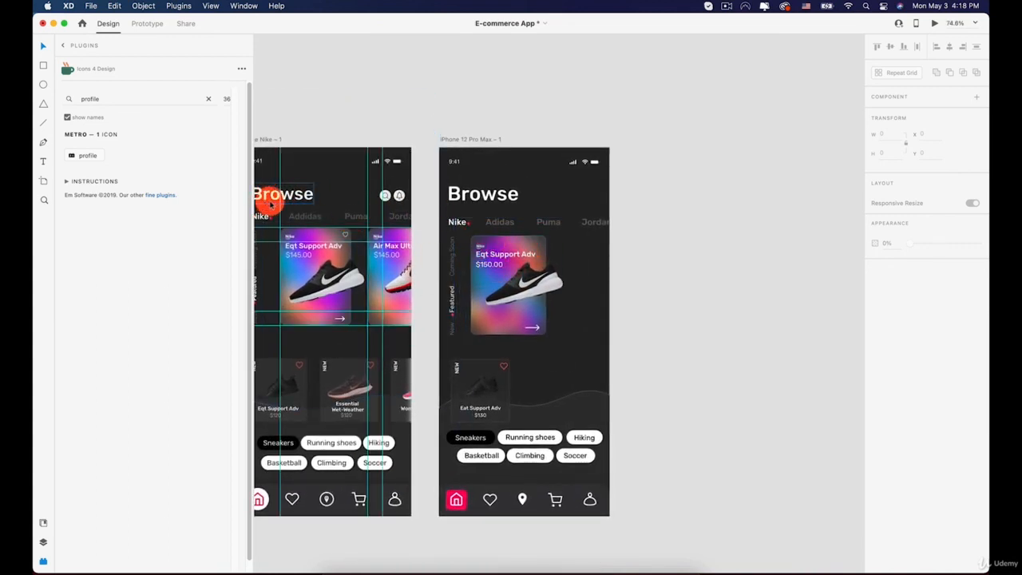
left_click_drag(434, 211, 546, 228)
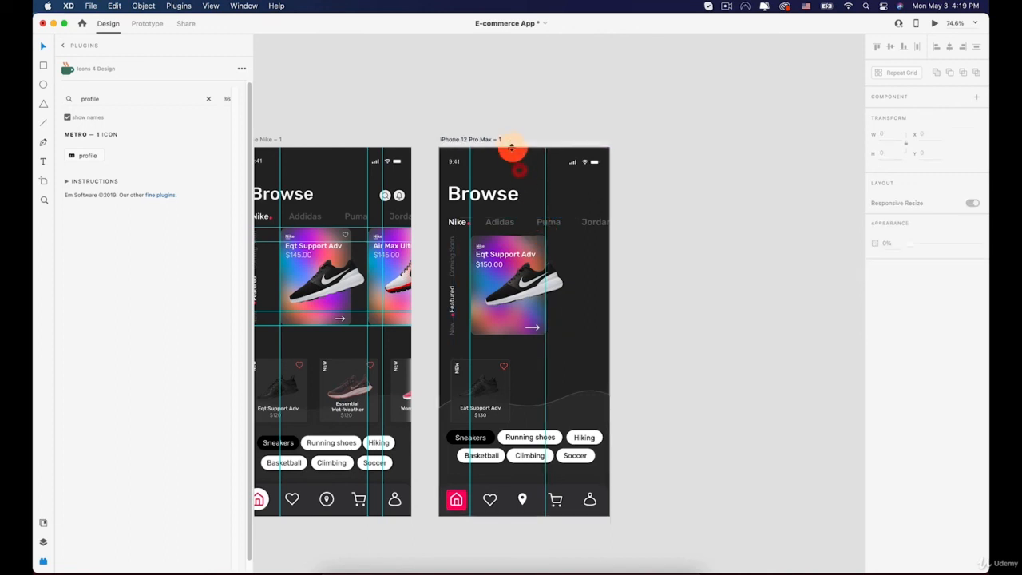
left_click_drag(512, 147, 511, 234)
left_click_drag(511, 147, 519, 335)
left_click(693, 312)
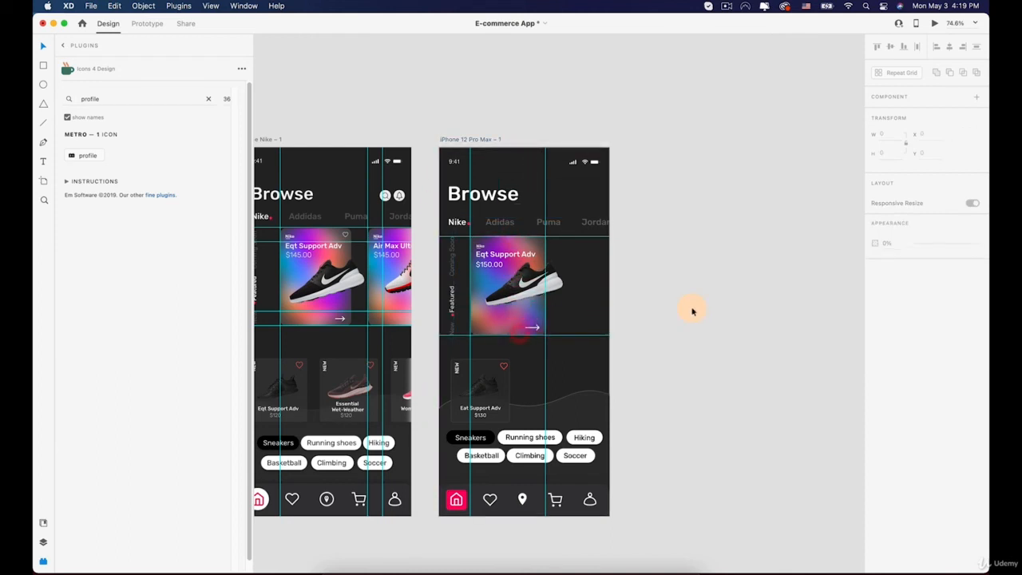
scroll(661, 317, "down", 3)
scroll(661, 316, "up", 3)
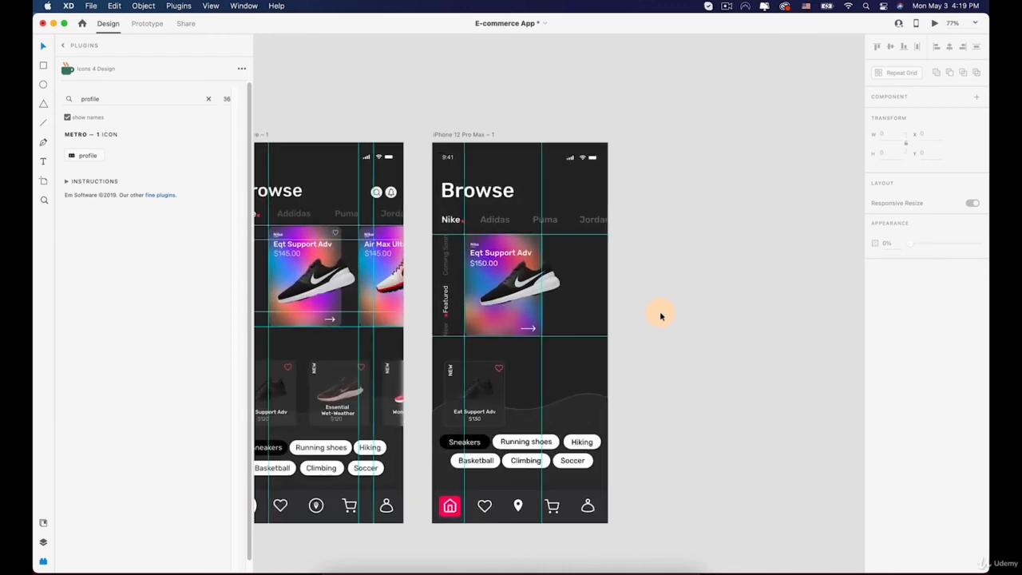
left_click(727, 8)
left_click(735, 35)
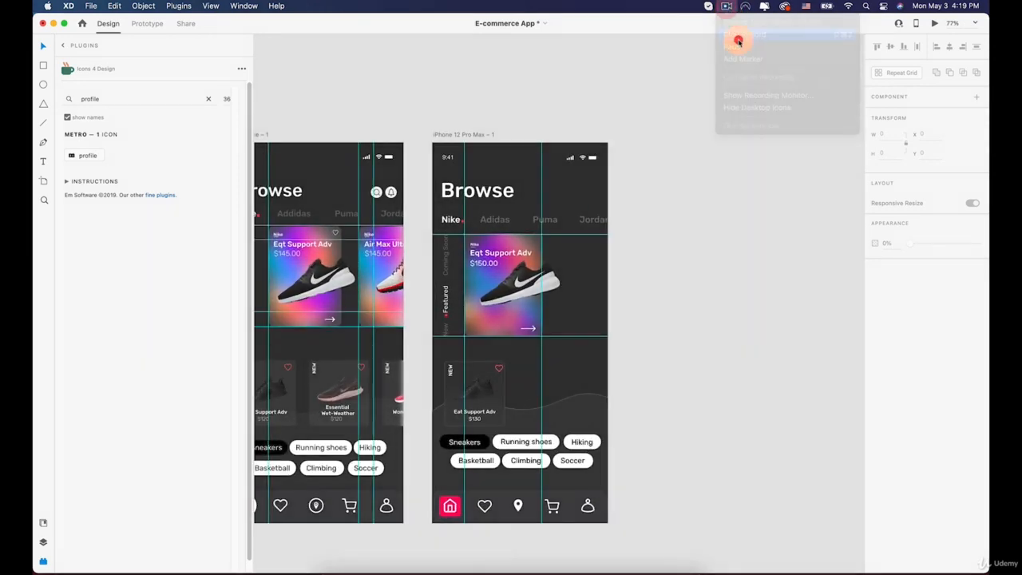